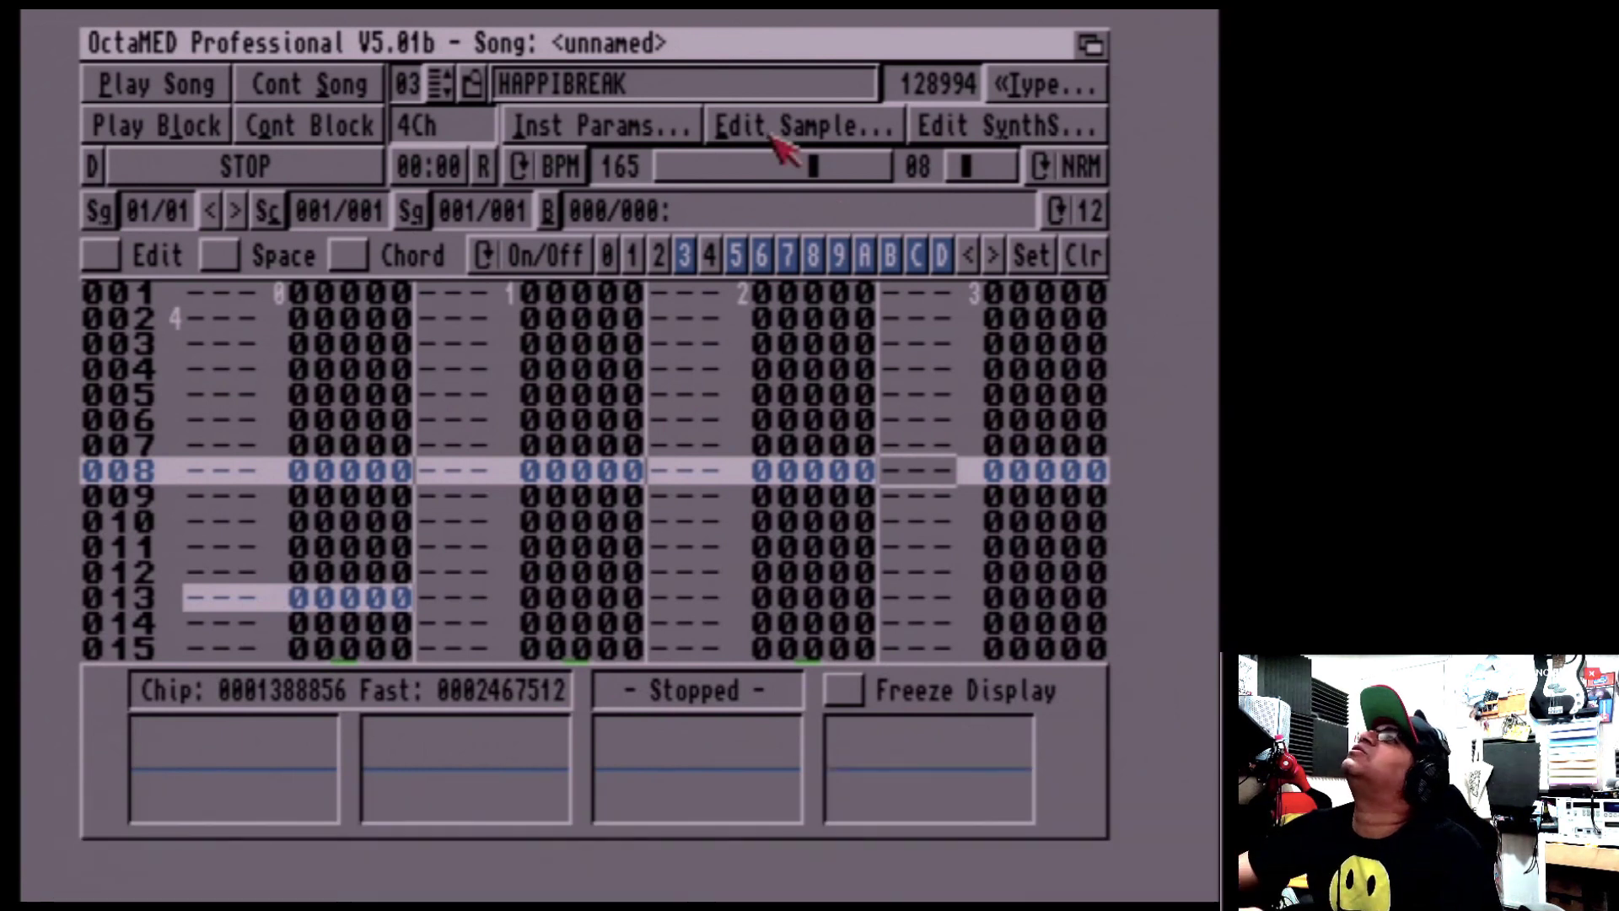
Audition the HAPPIBREAK sample in the sample editor and close the editor
left_click(772, 135)
key("p")
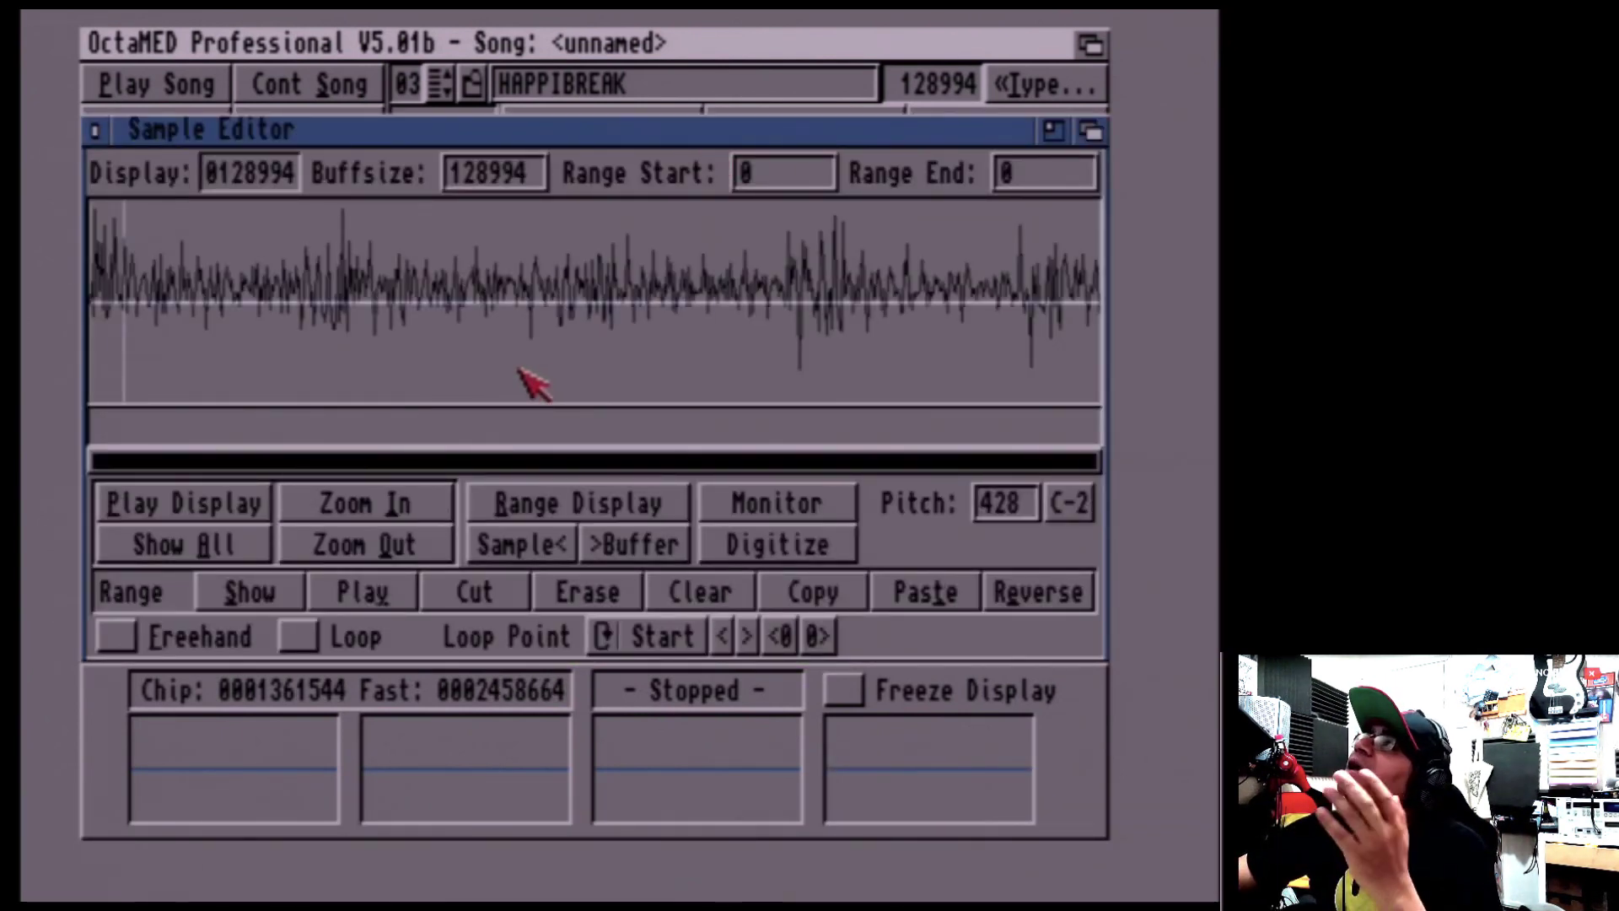
left_click(96, 131)
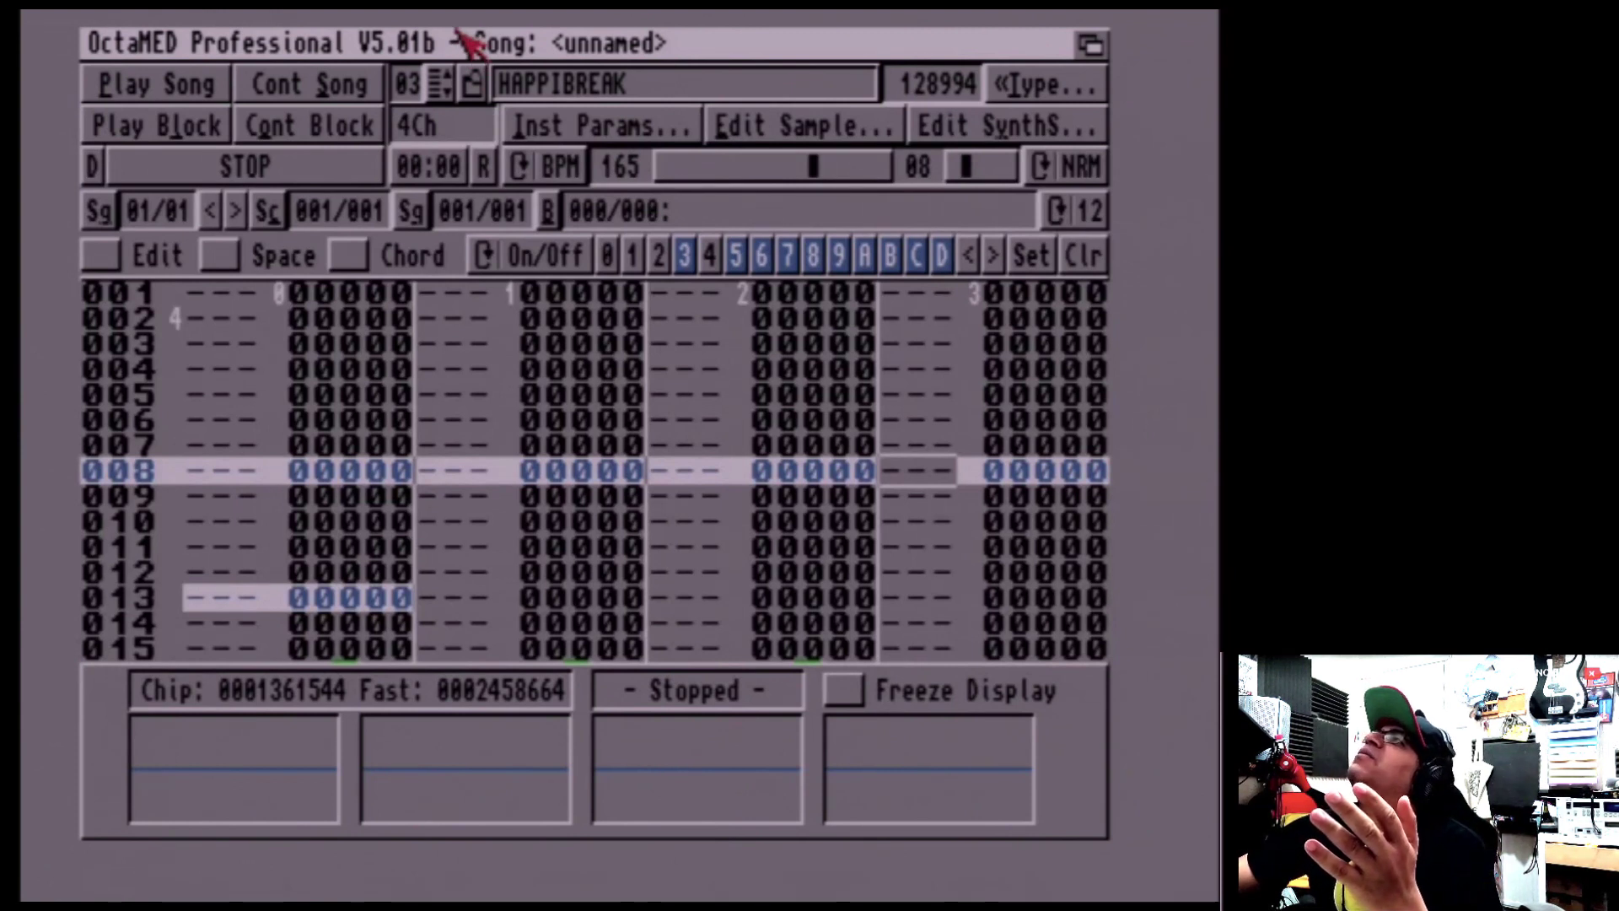
Trim the HAPPIBREAK sample to 18036 by cutting the range from 19820 to the end and a short remaining tail
left_click(725, 127)
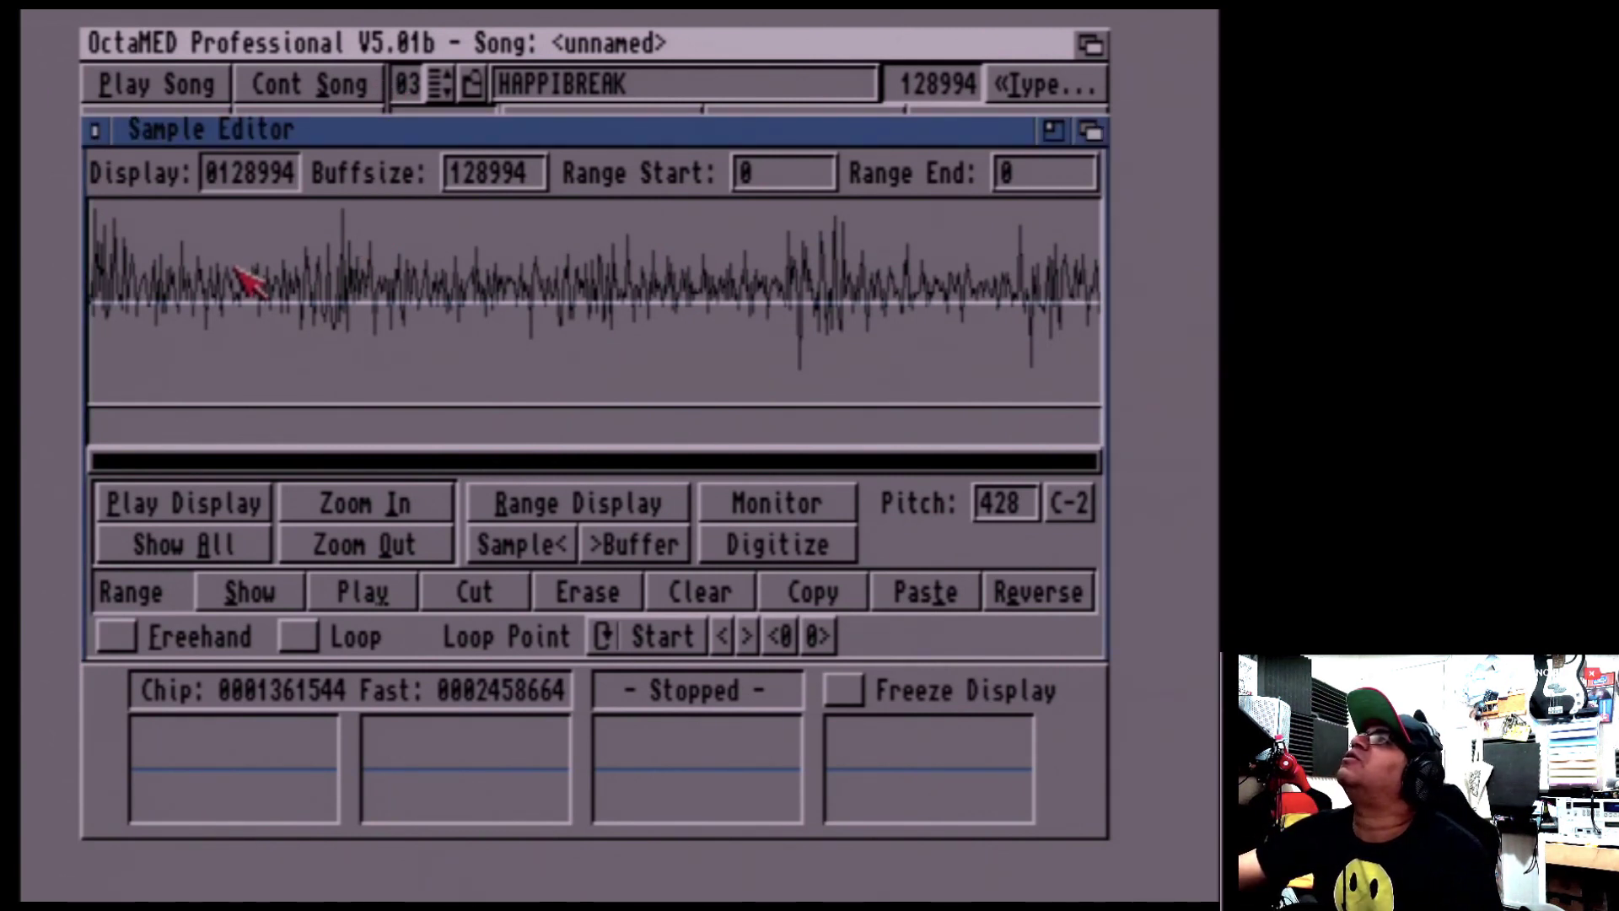
left_click_drag(244, 278, 1100, 295)
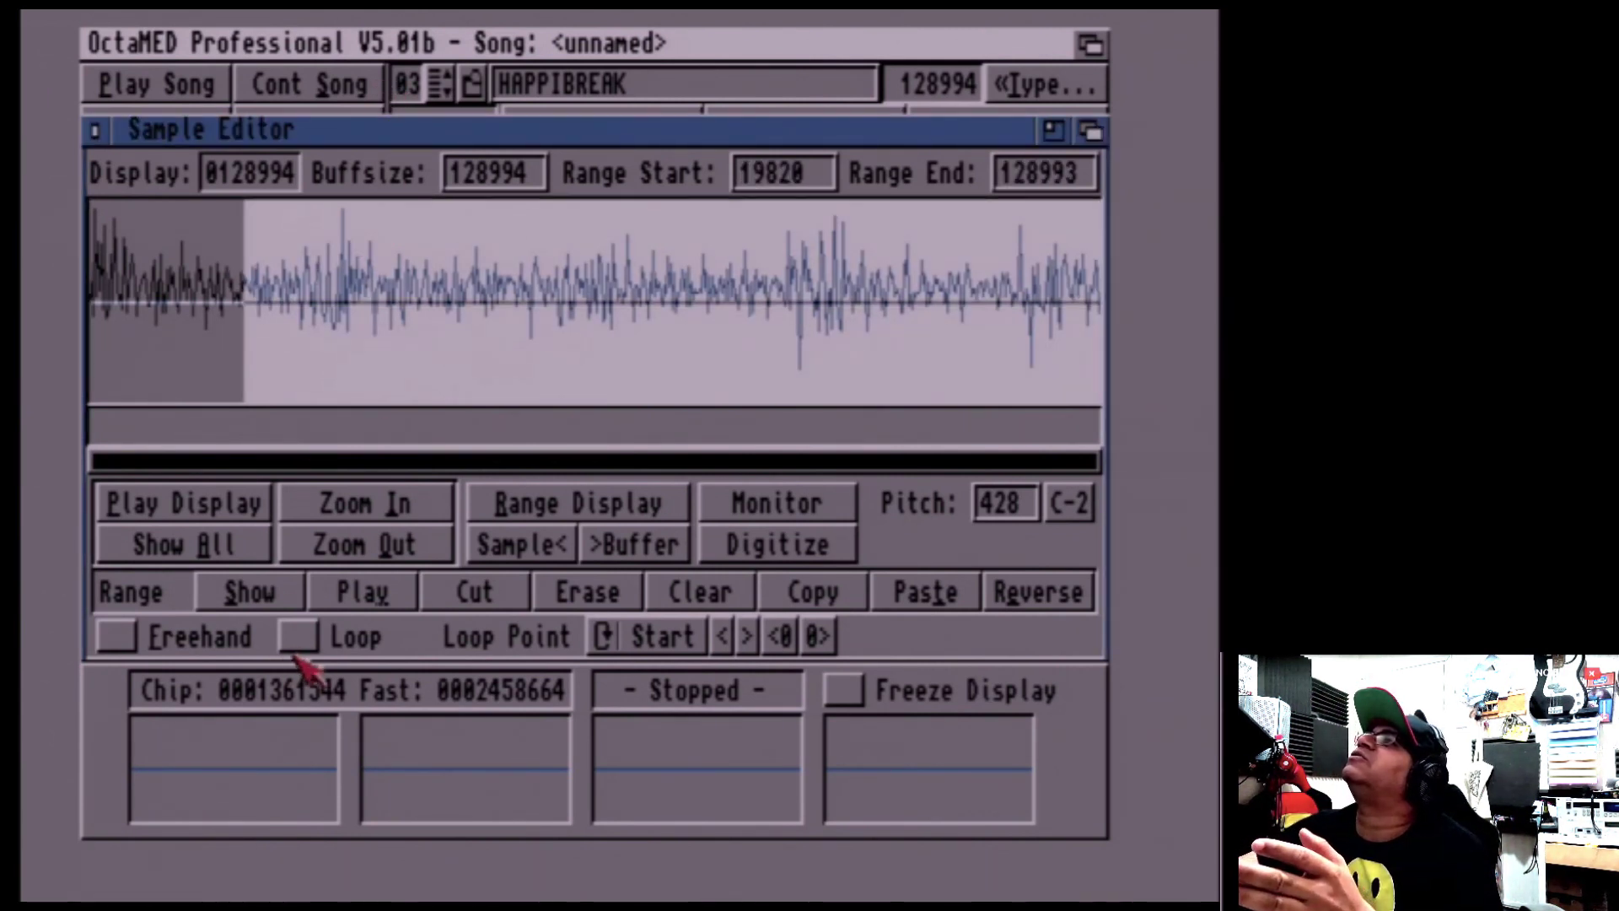
key("super+x")
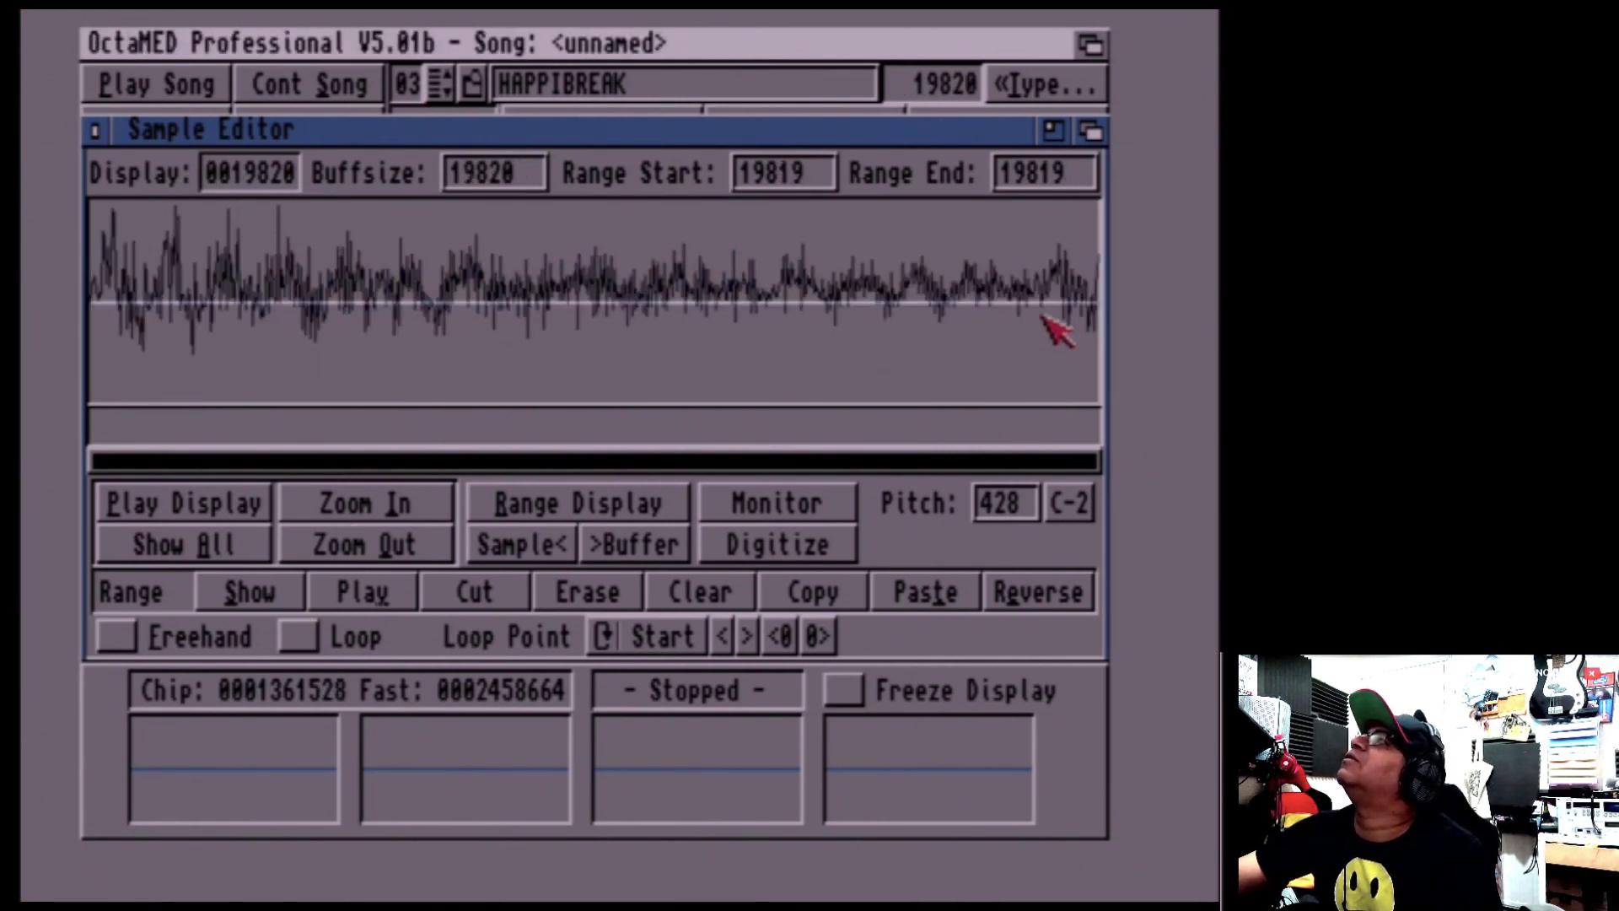
left_click_drag(1015, 305, 1098, 314)
key("super+x")
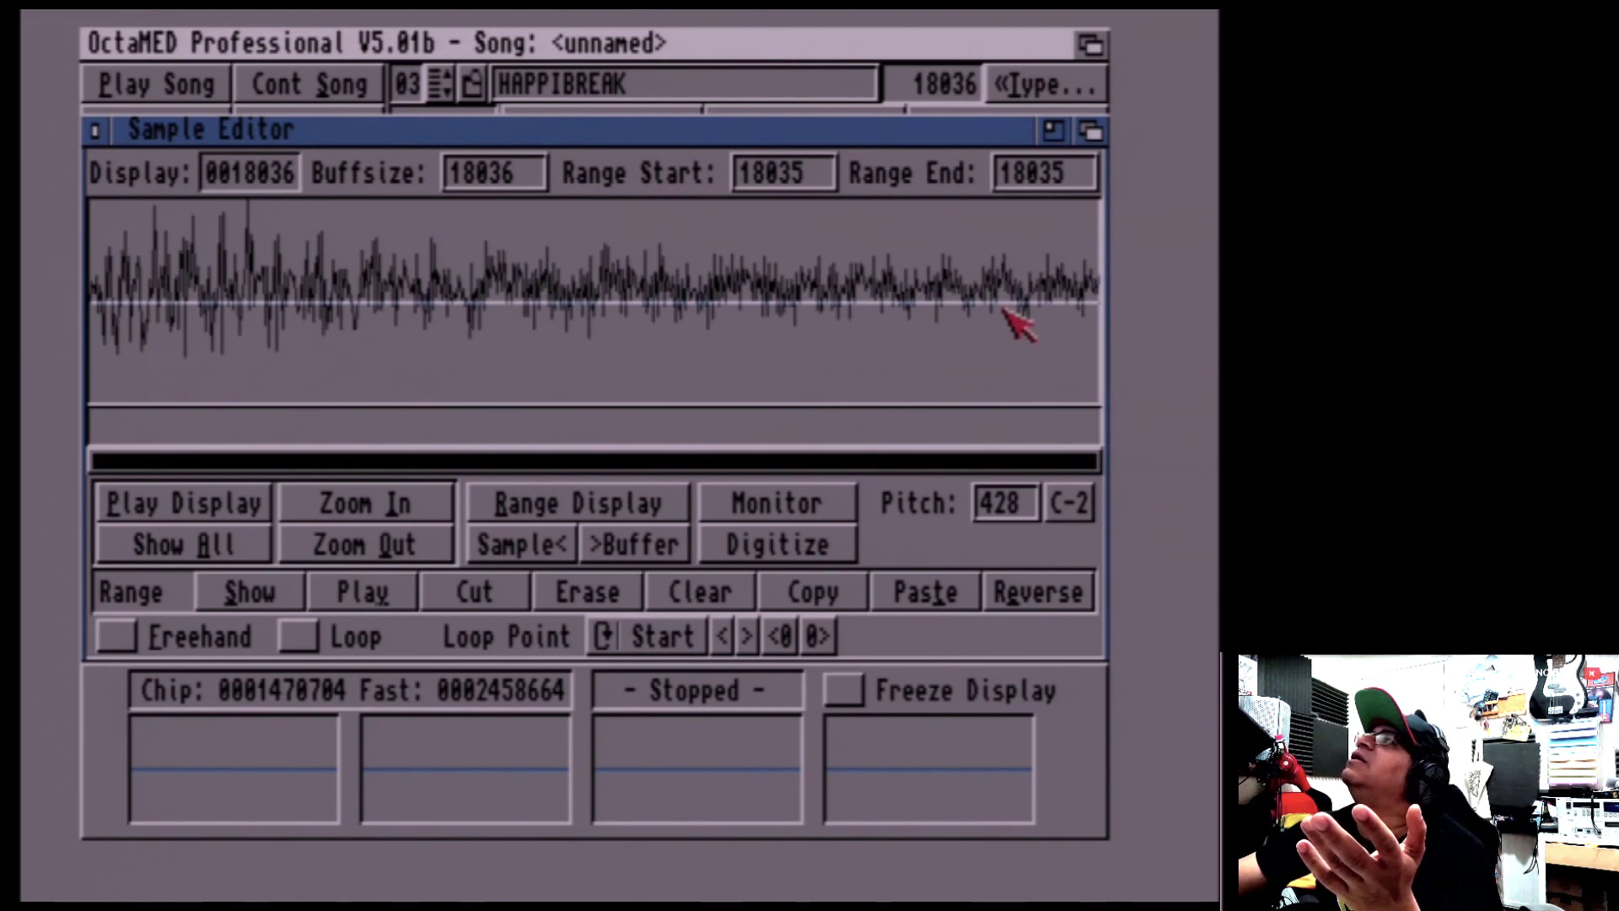
Apply a volume fade-out from 100% to 0% to the sample's tail, range 15178 to 18035
left_click_drag(940, 310, 1100, 313)
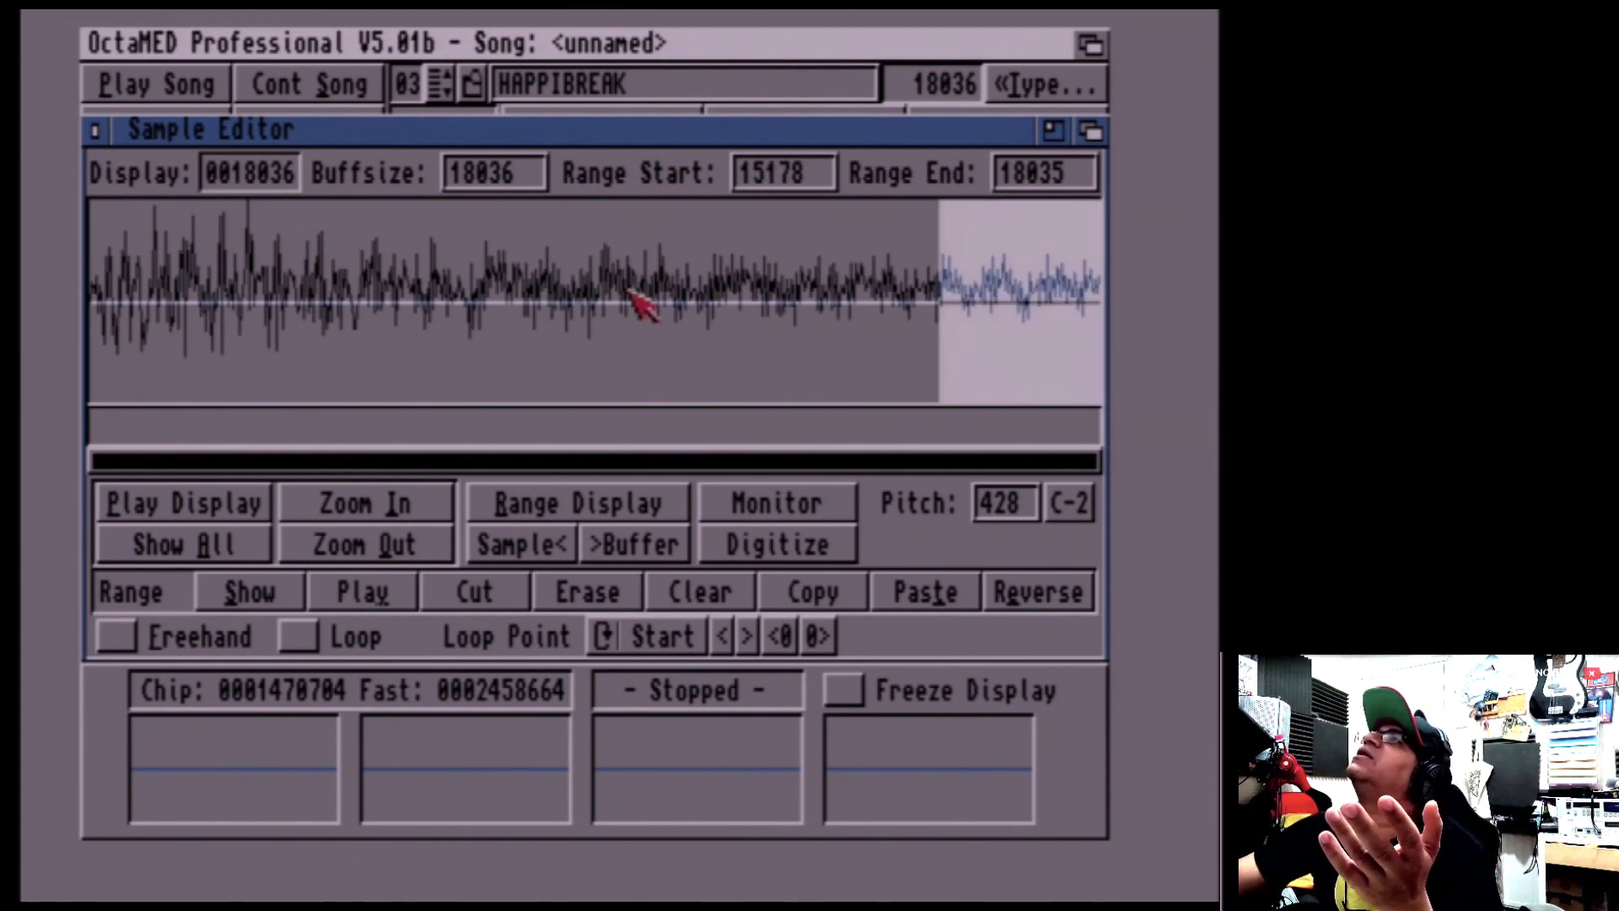
right_click(411, 41)
mouse_move(303, 46)
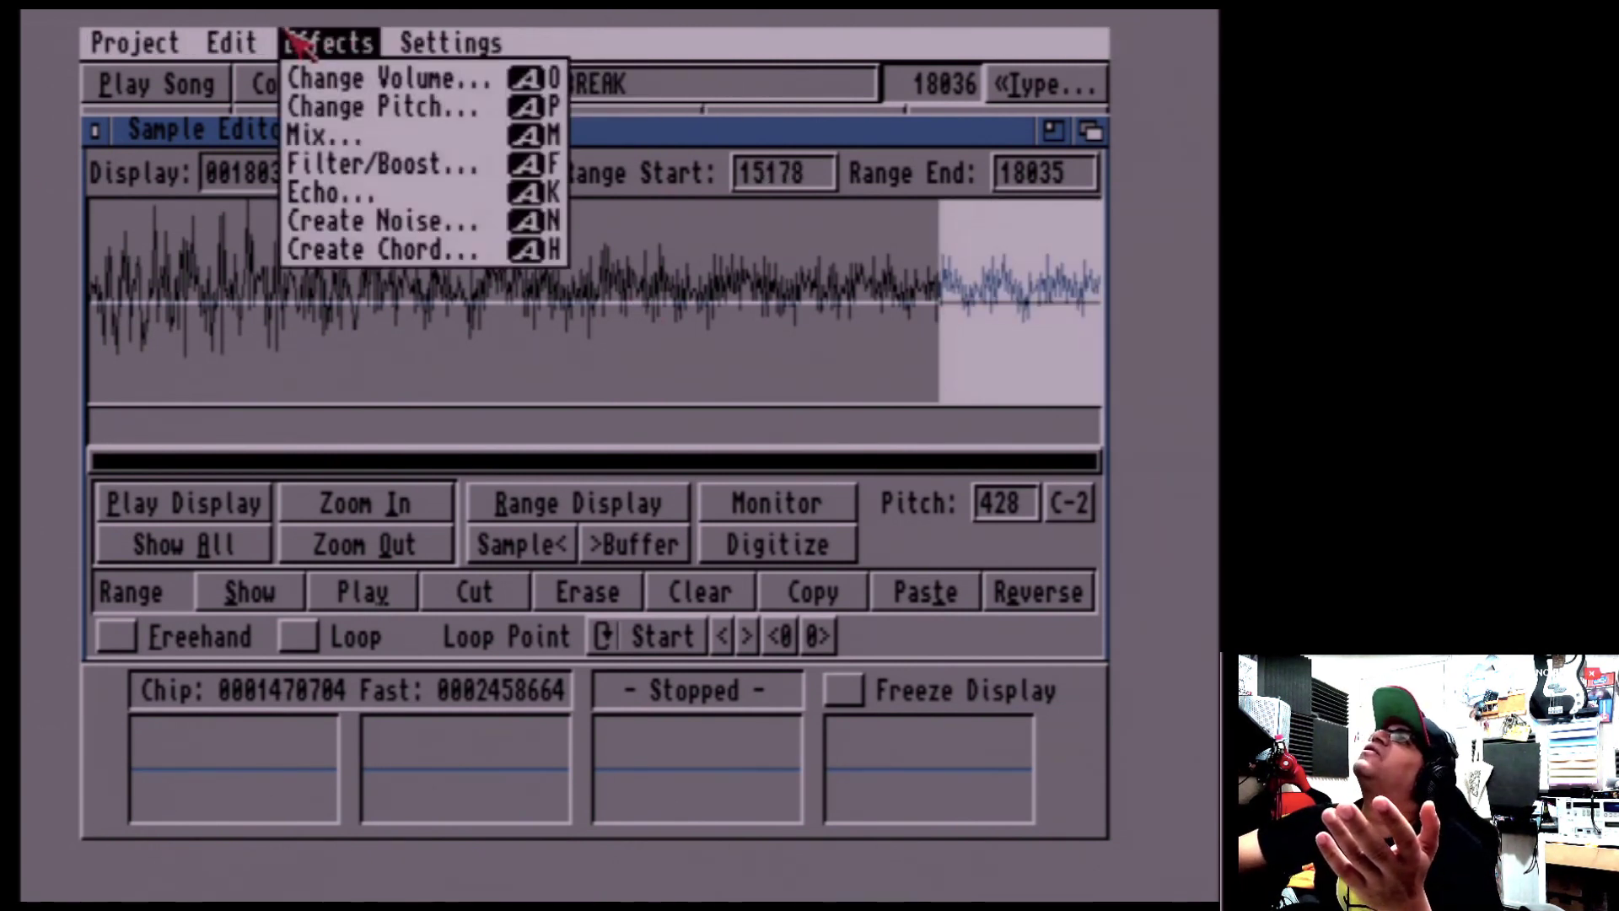
right_click(302, 76)
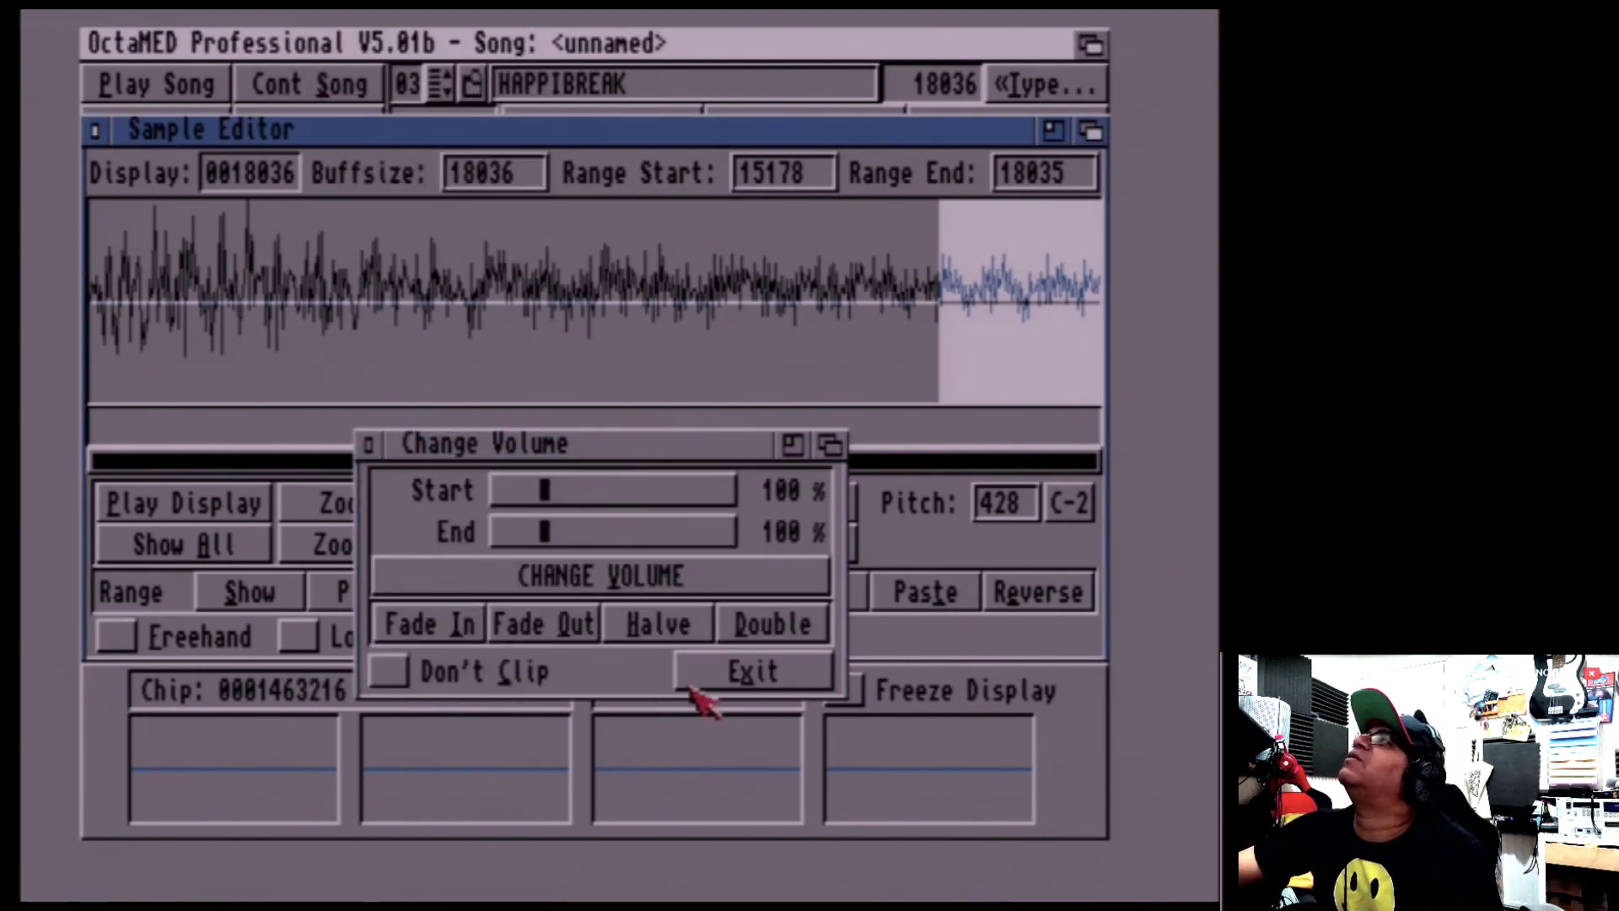
left_click(542, 628)
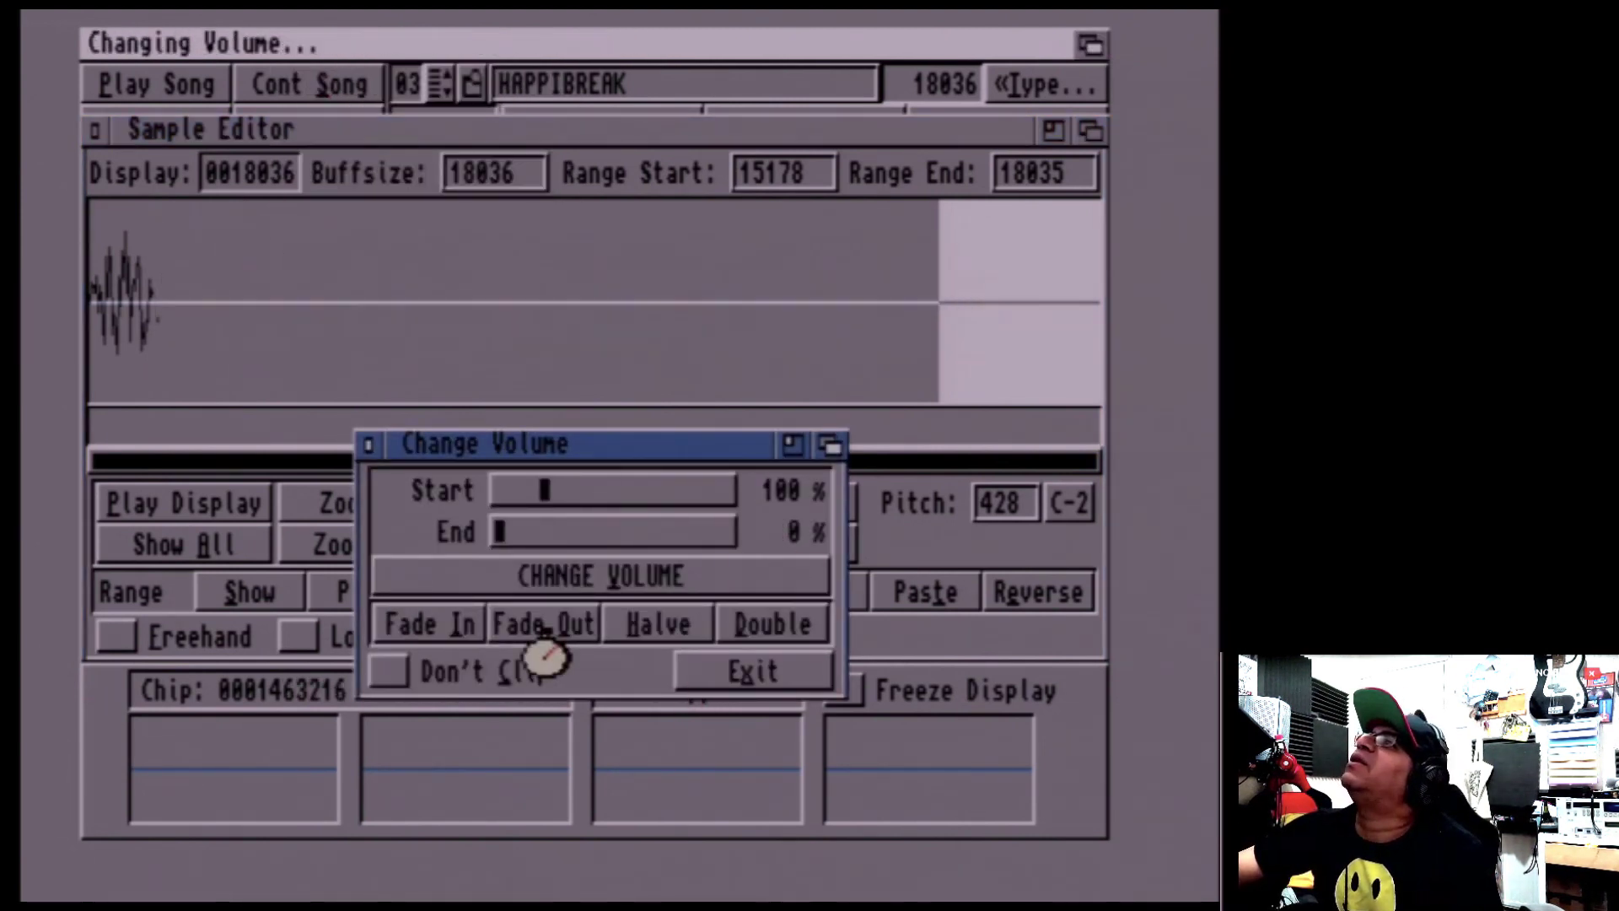
left_click(370, 443)
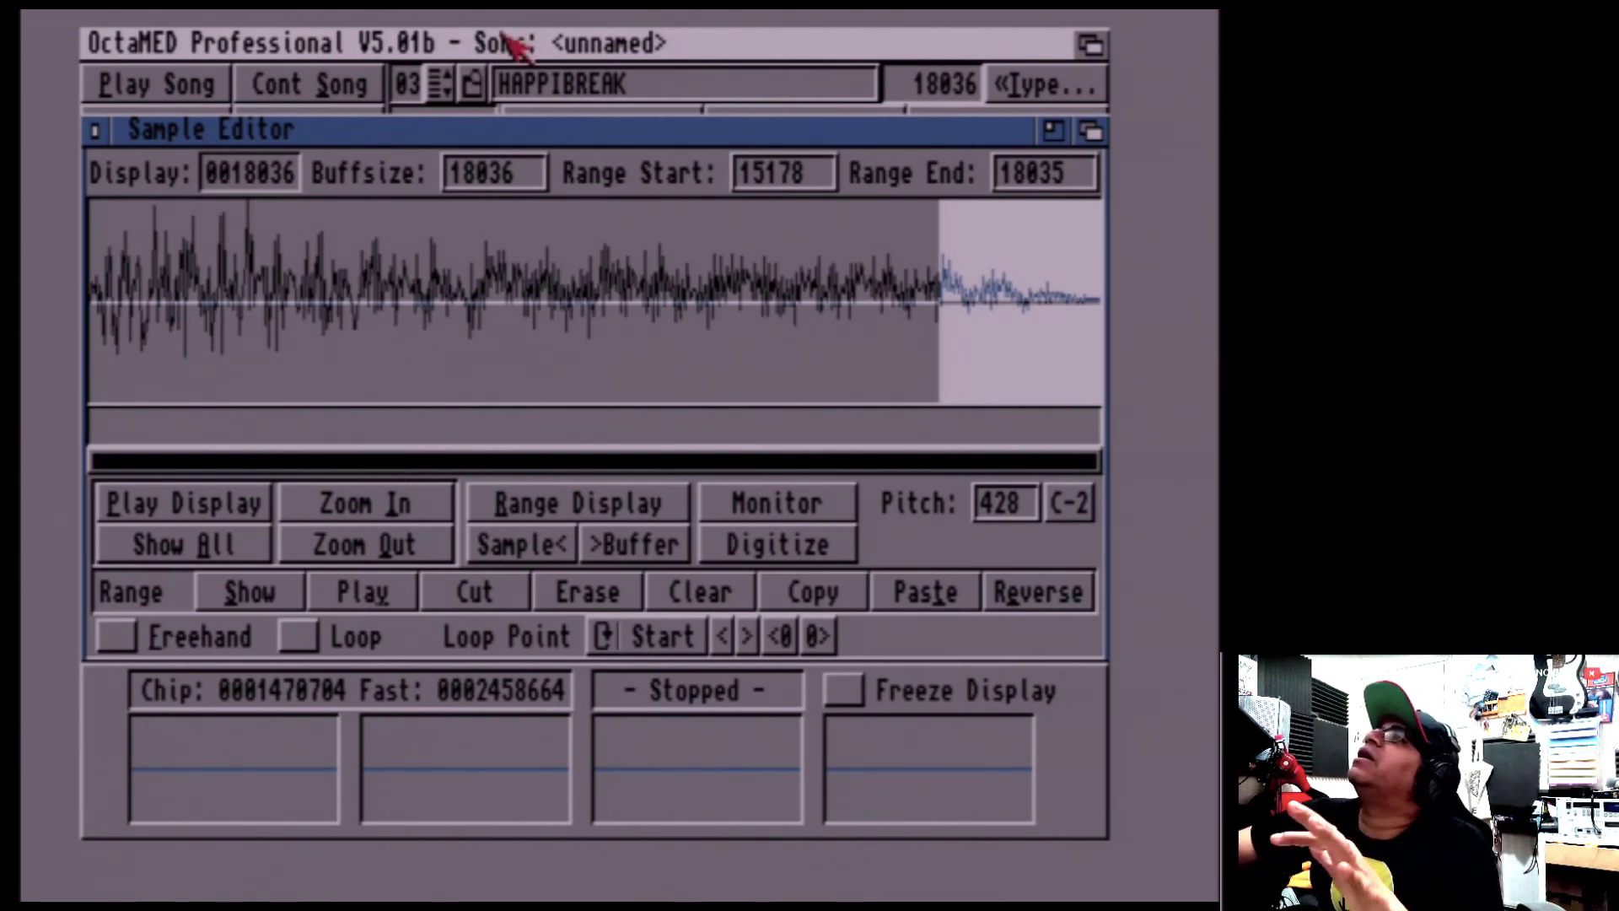
Switch the sample's loop on and back off, and close the sample editor
left_click(301, 638)
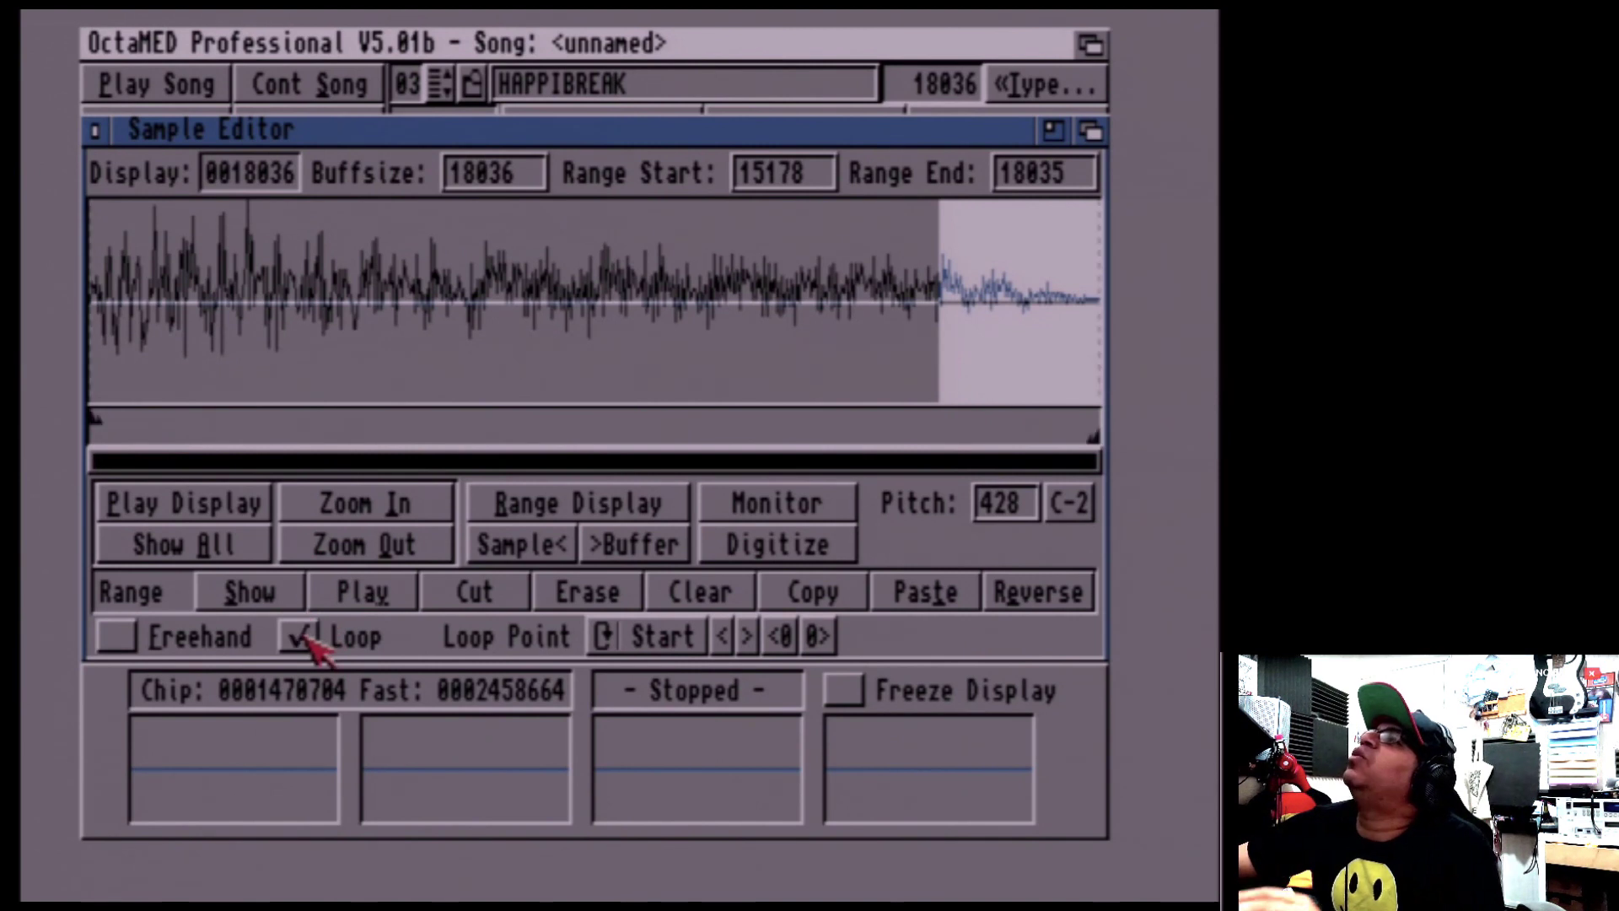
left_click(300, 639)
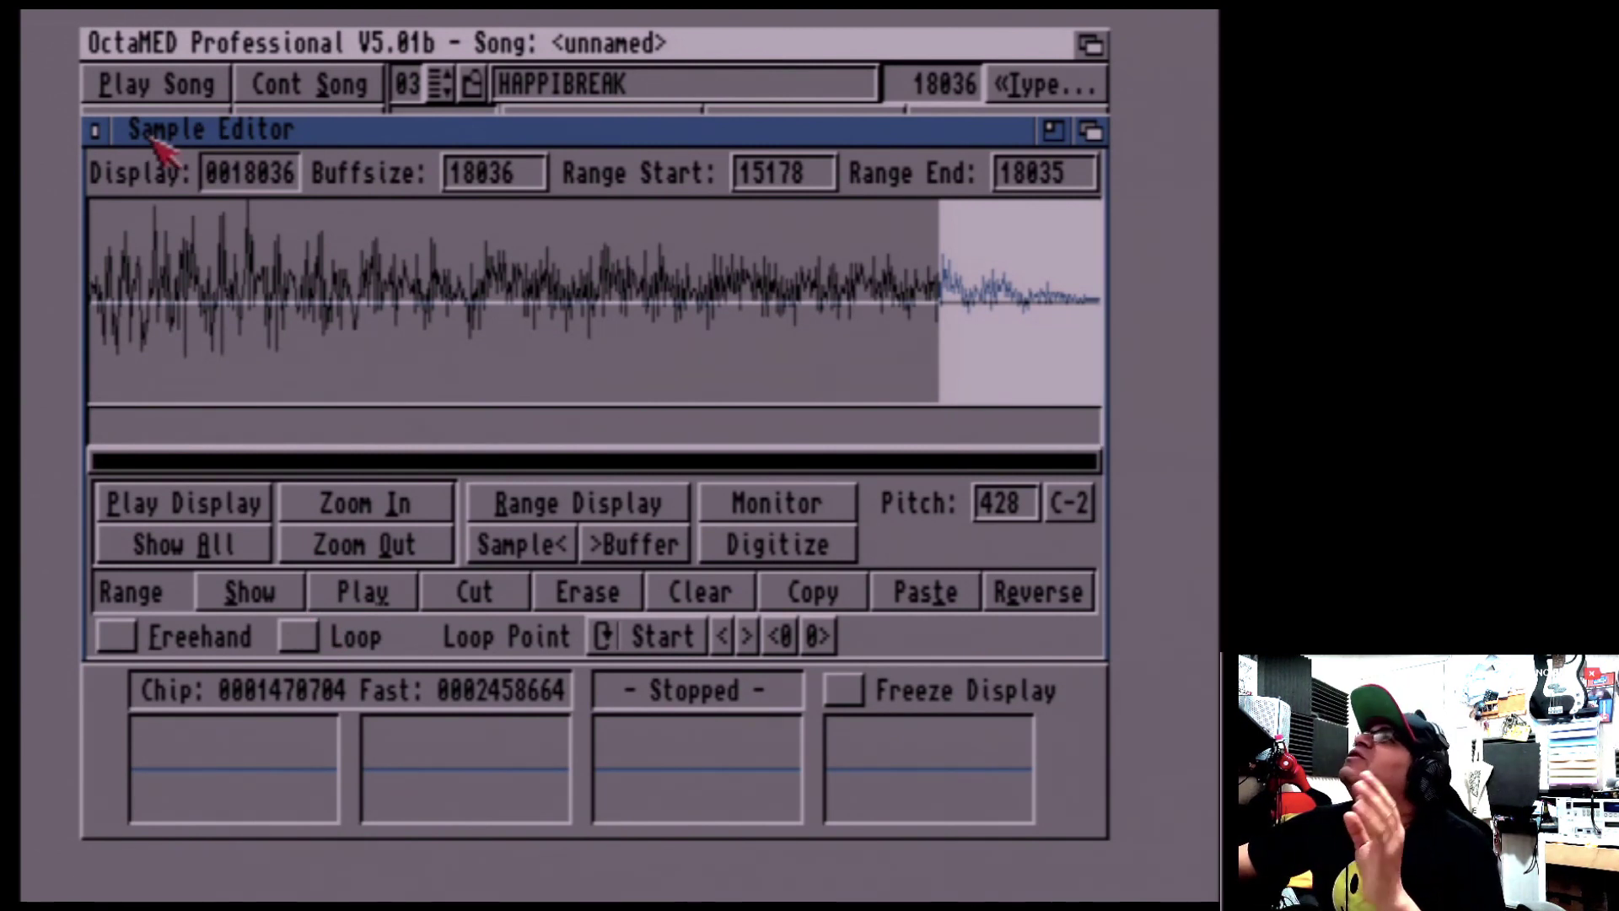
left_click(95, 131)
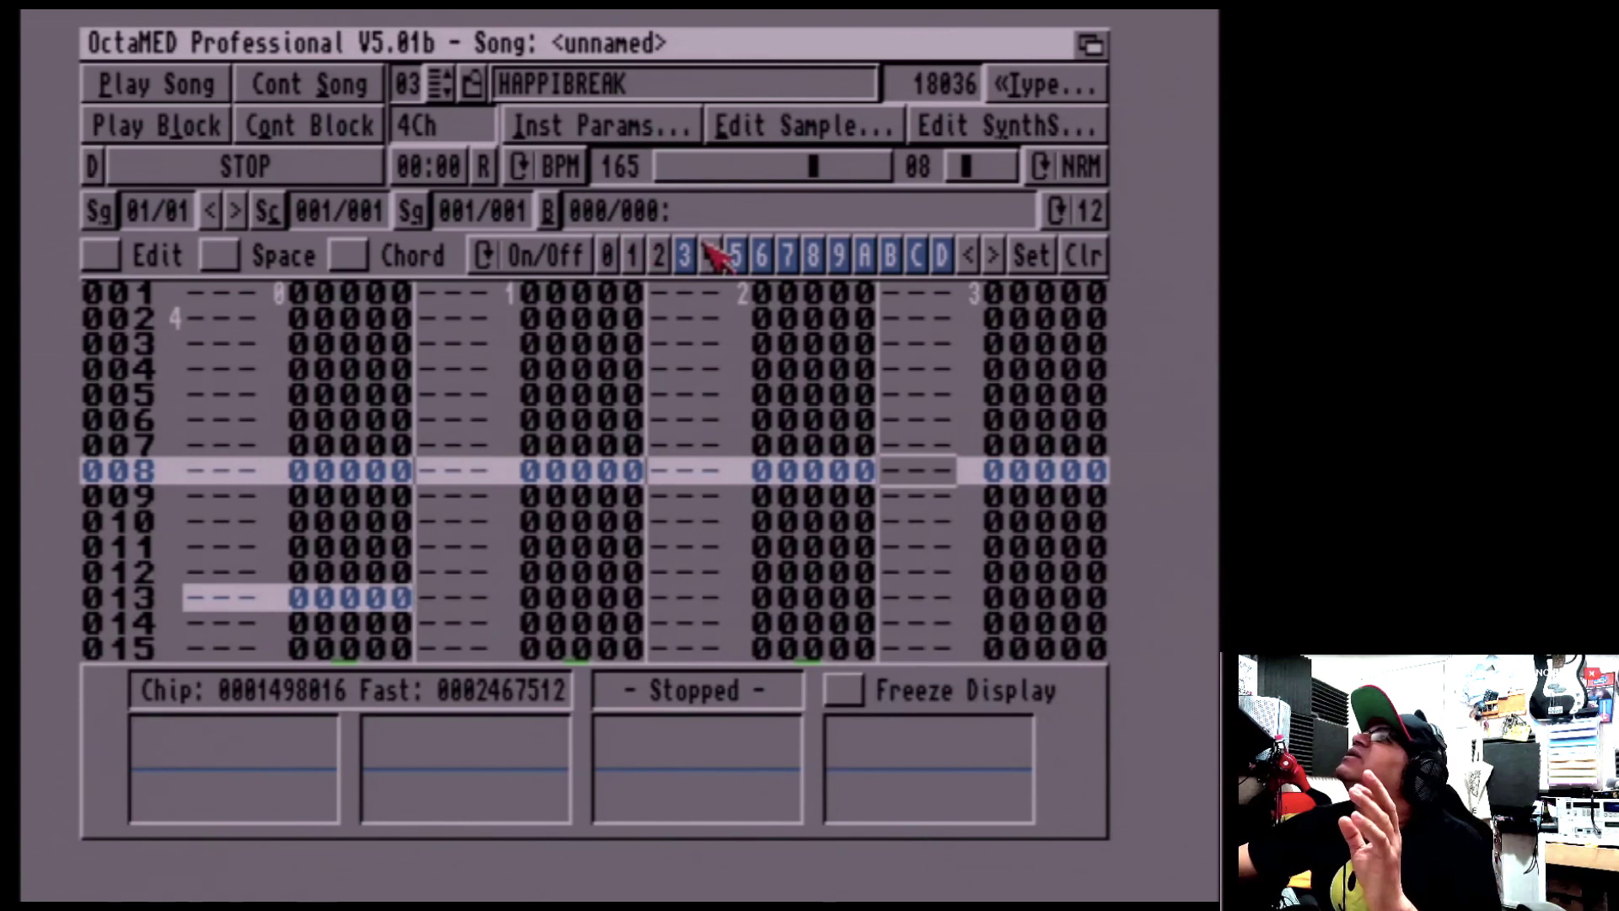
Turn on the disabled tracks 0, 1, 2 and 4 so that every track is enabled
left_click(615, 255)
left_click(659, 256)
left_click(706, 257)
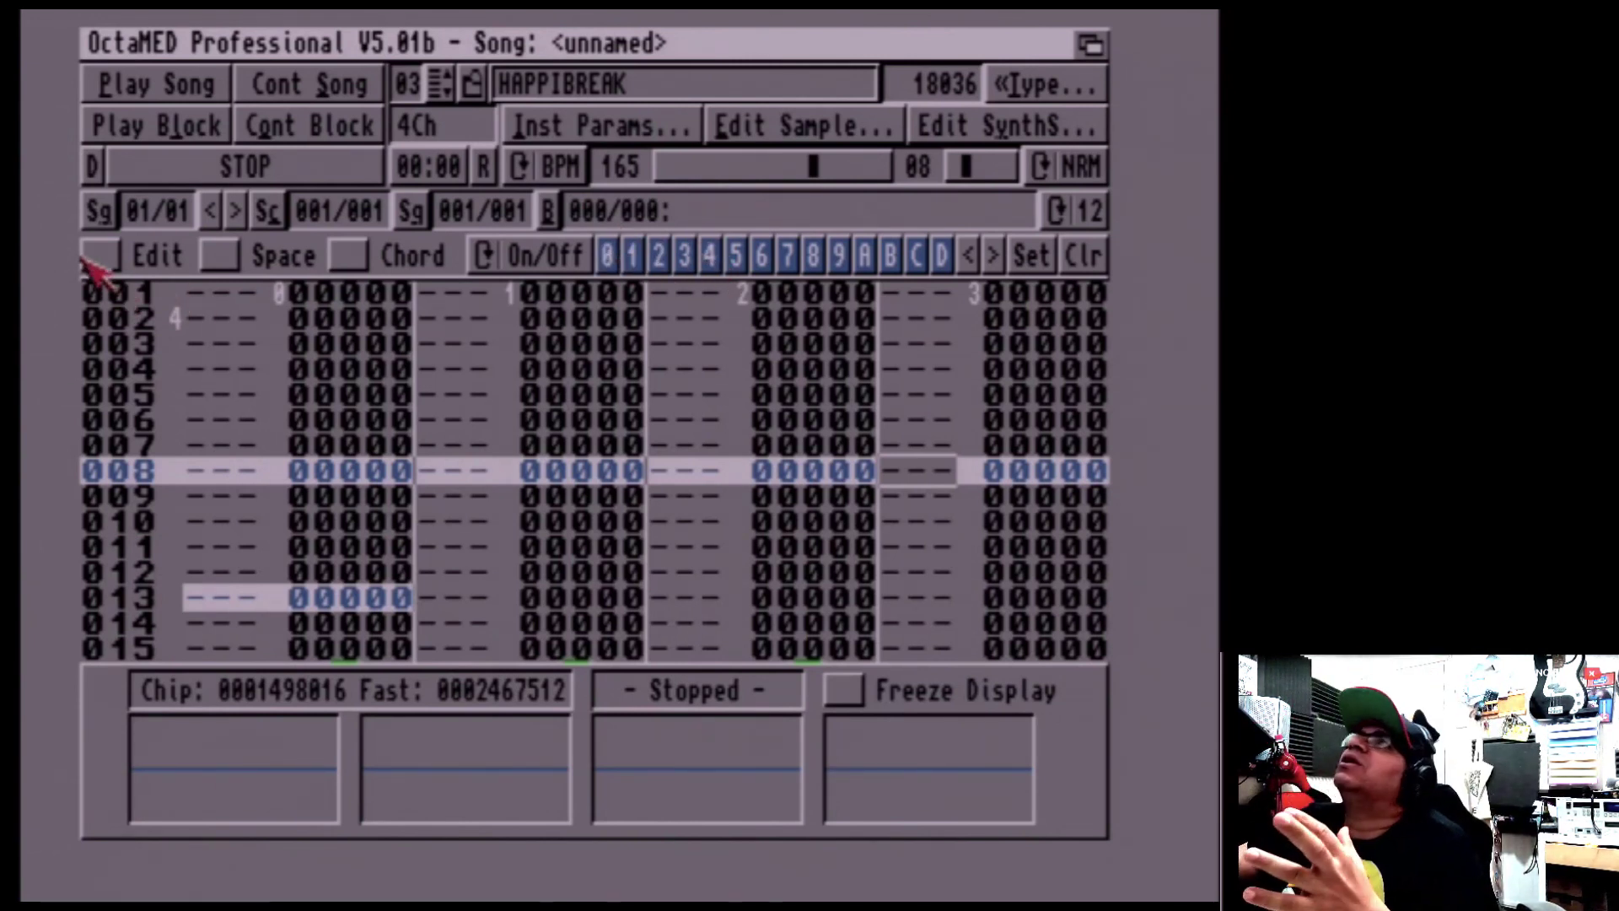
Play the block twice to hear the trimmed sample, stopping playback each time
left_click(146, 130)
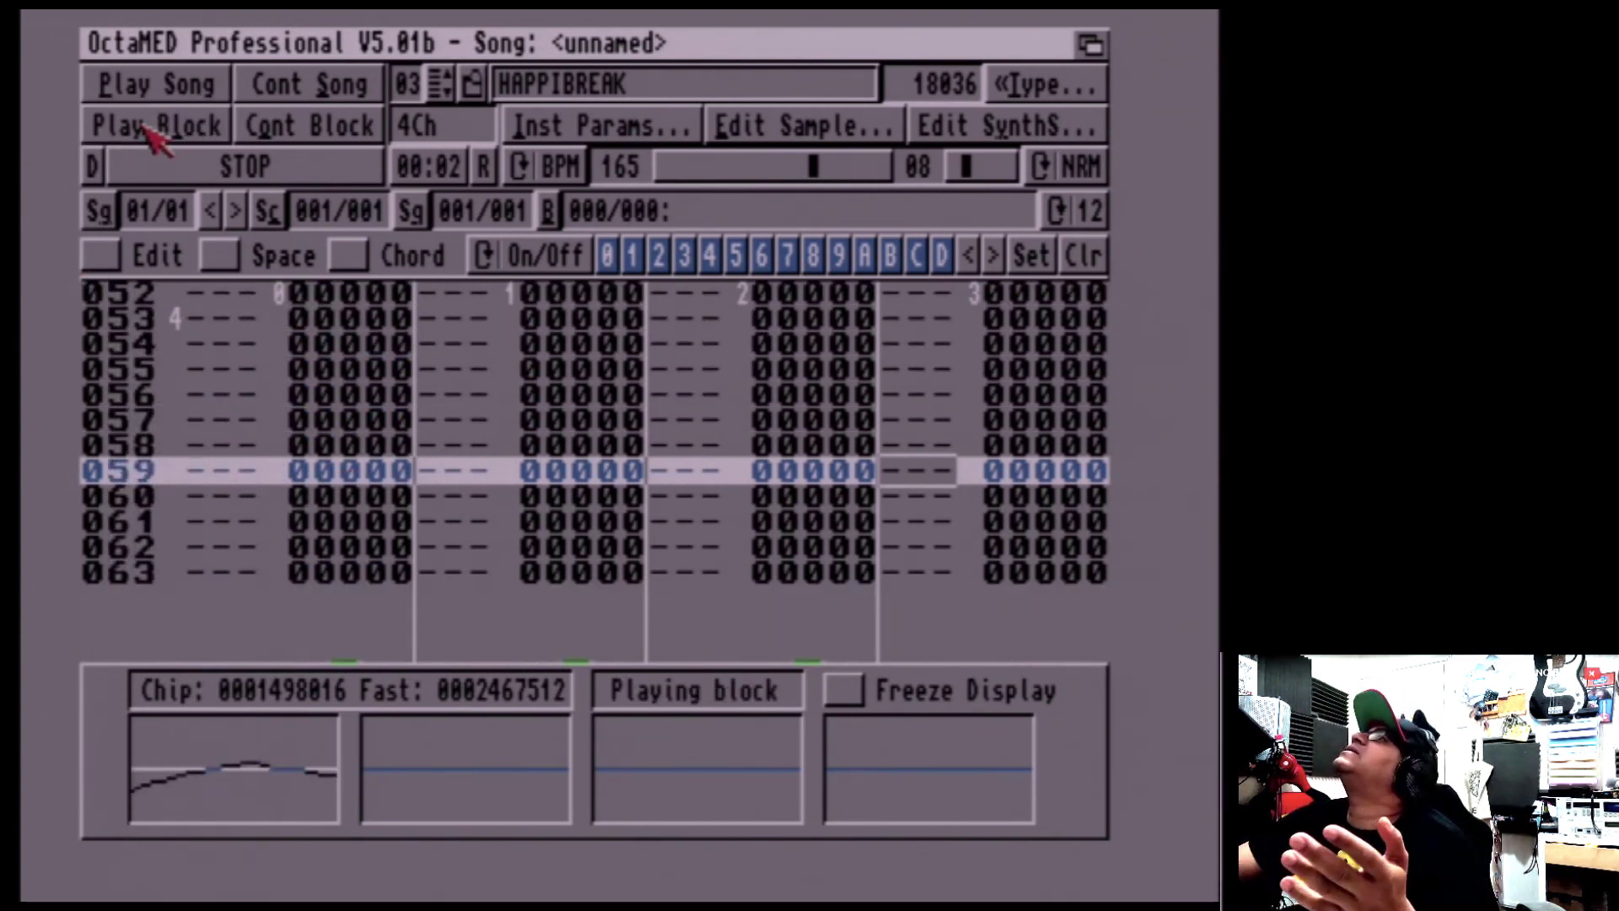
key("space")
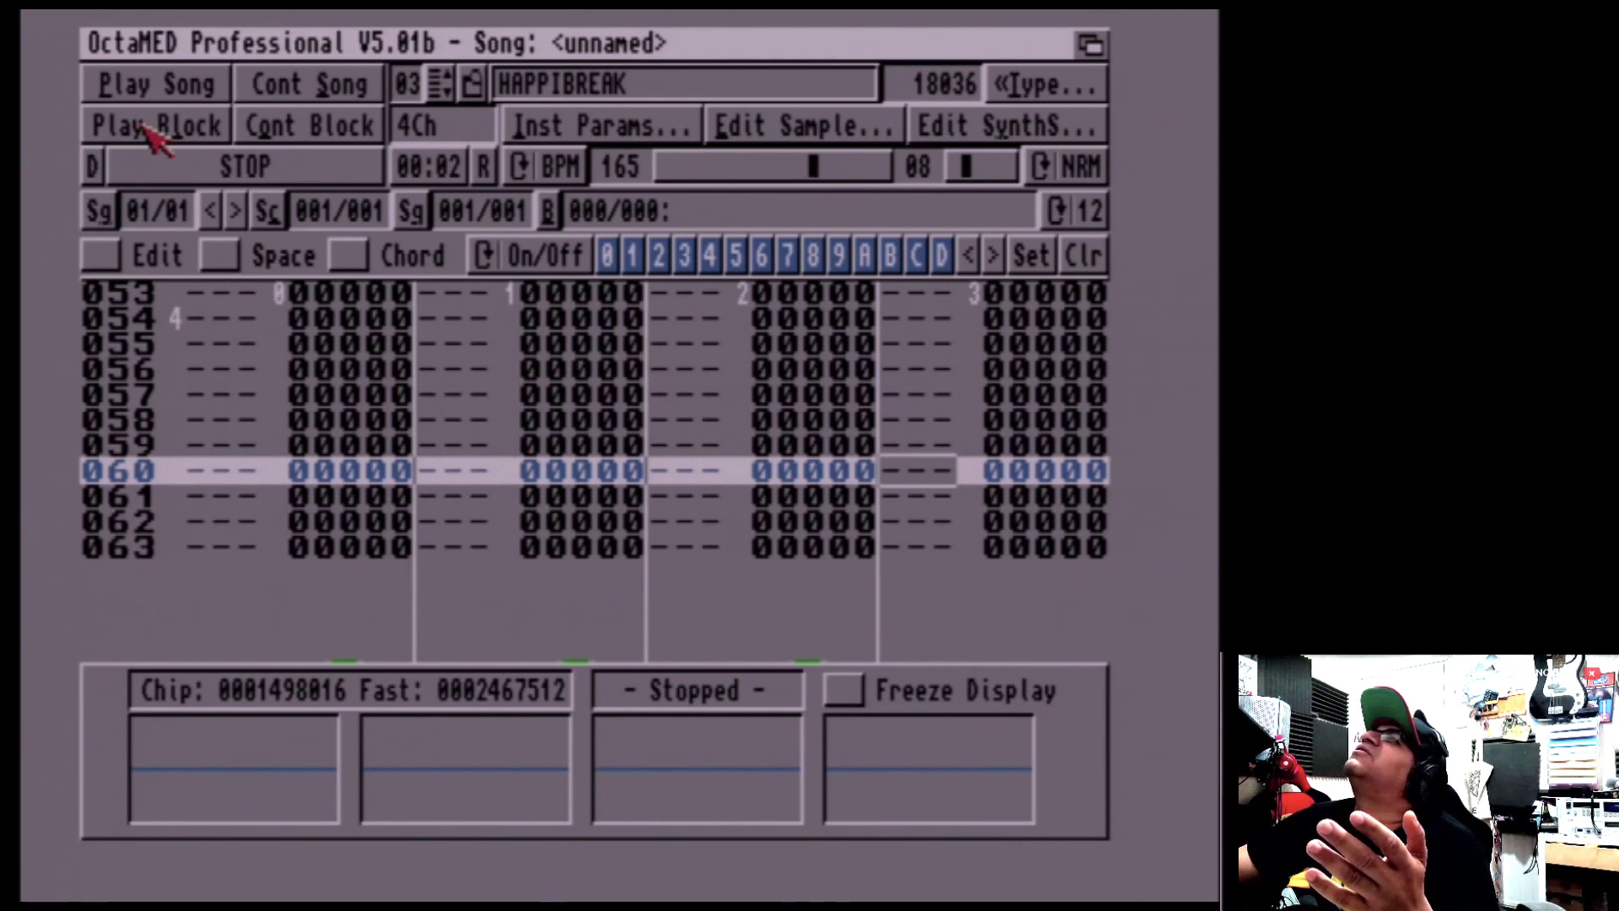
left_click(137, 139)
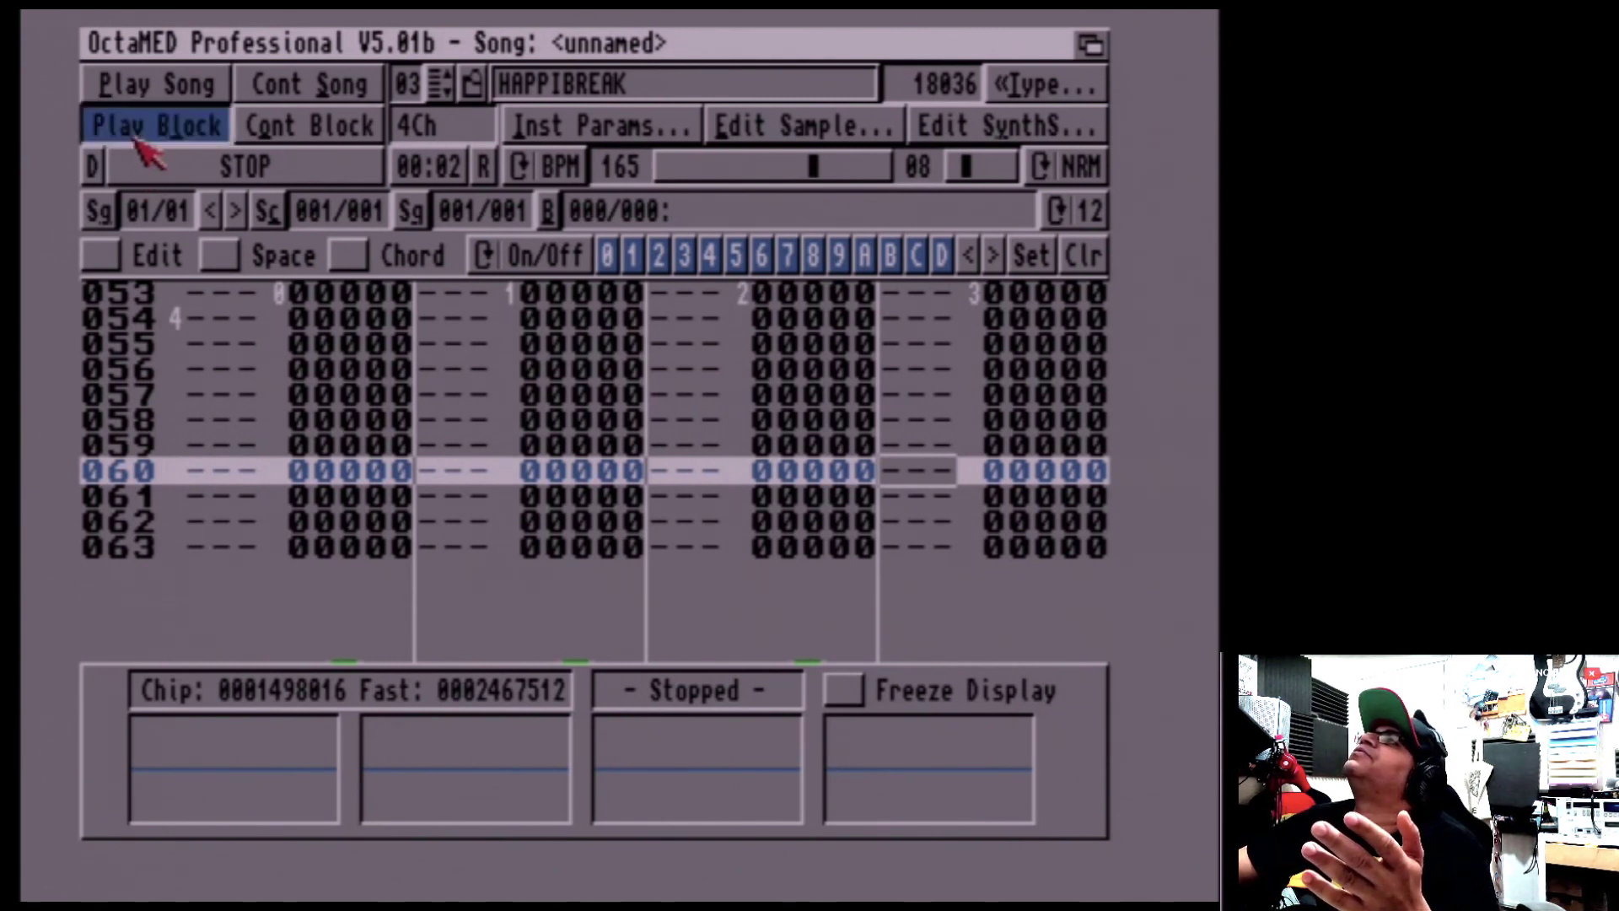
key("space")
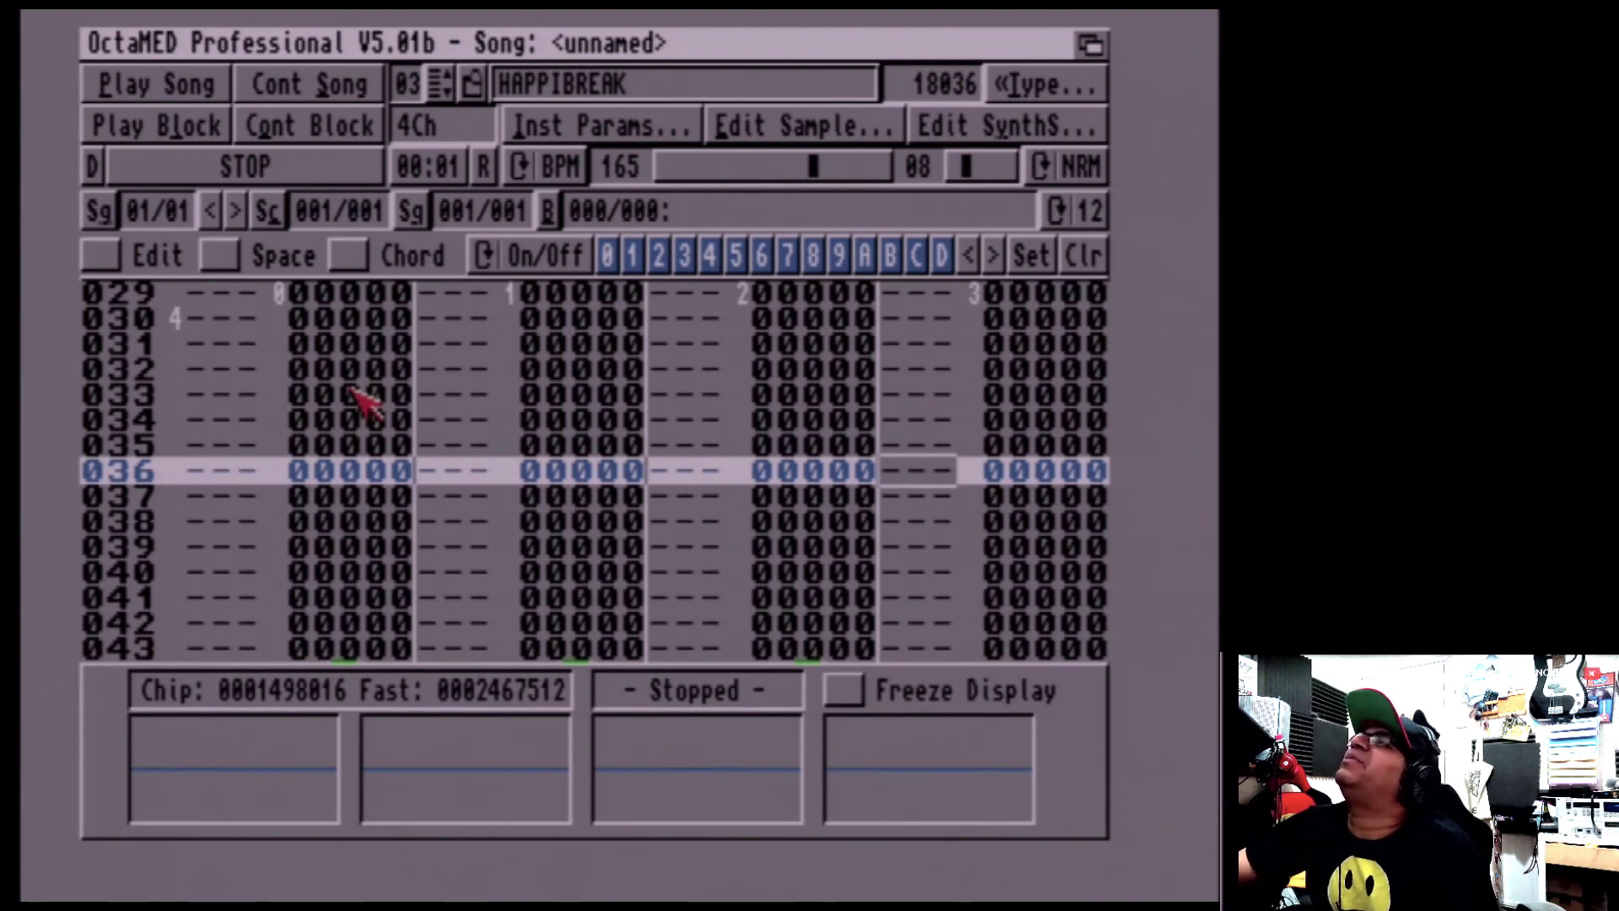
Move the edit cursor to the note column of track 0
key("Left")
key("Left")
key("Left")
key("Left")
key("Left")
key("Left")
key("Left")
key("Left")
key("Left")
key("Left")
key("Left")
key("Left")
key("Left")
key("Left")
key("Left")
key("Left")
key("Left")
key("Left")
key("Left")
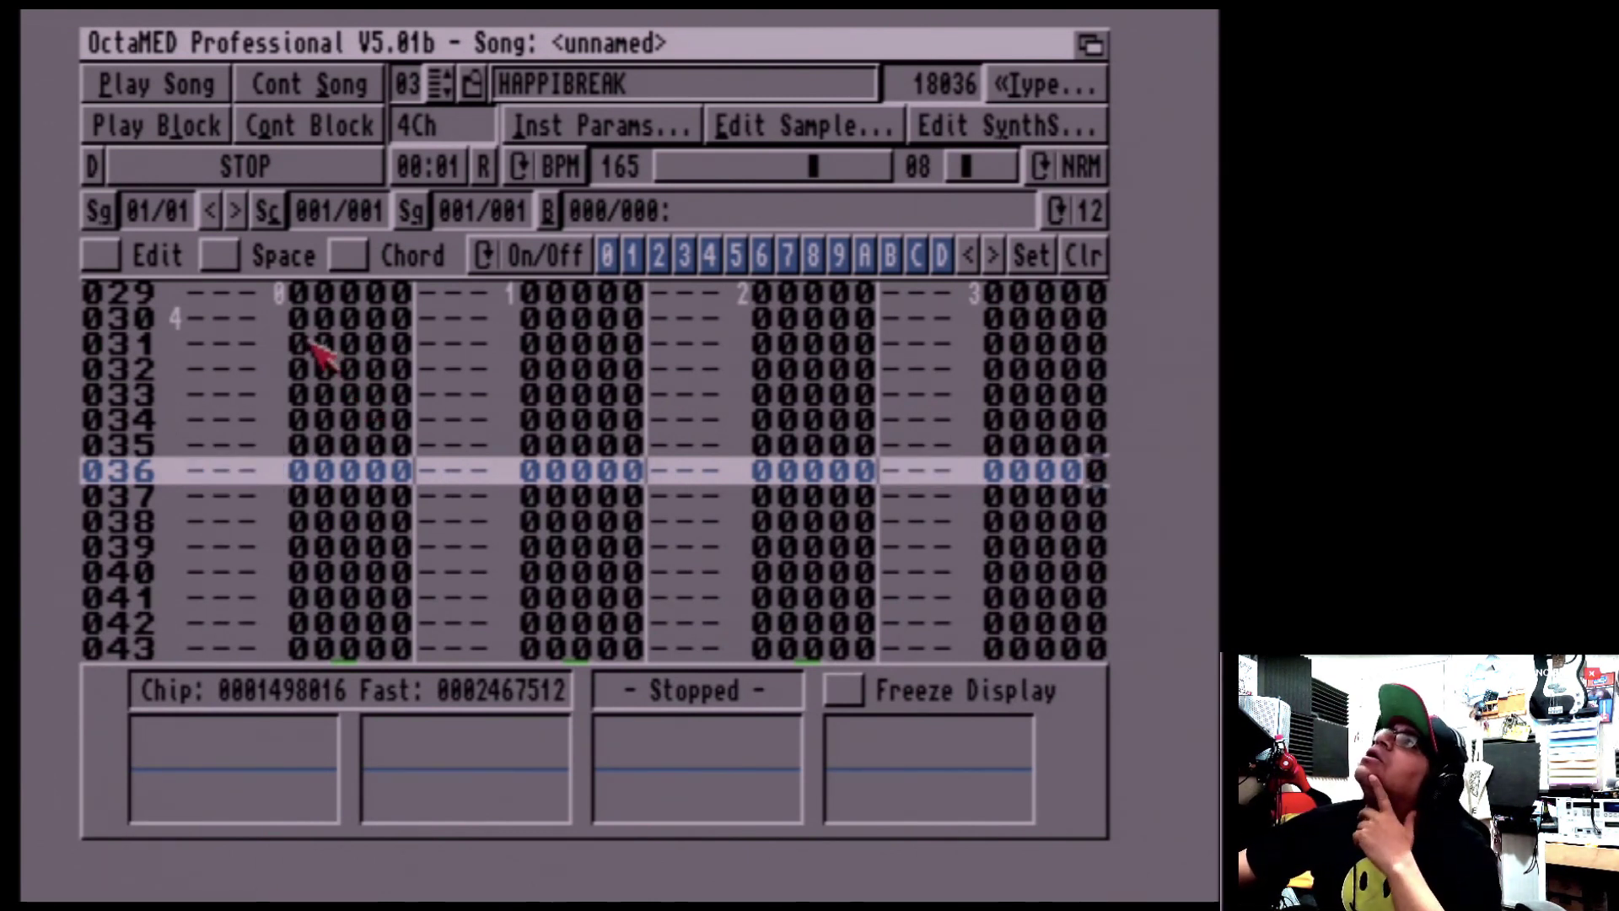
key("Right")
Highlight every 4th line of the block and close the highlight options
right_click(478, 36)
mouse_move(464, 41)
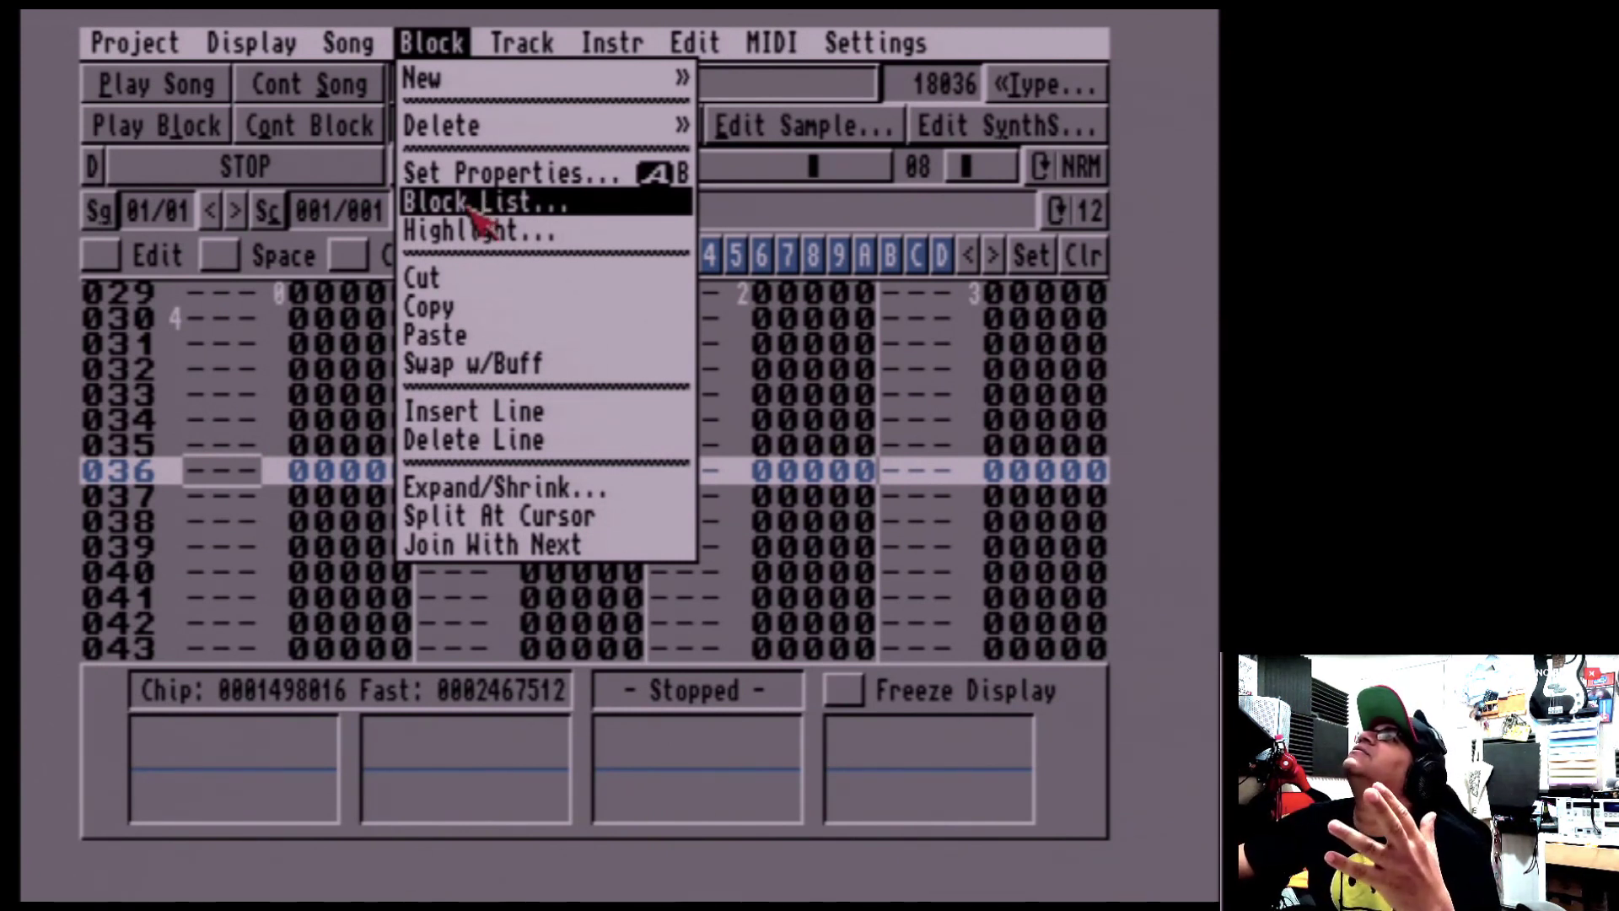
left_click(482, 232)
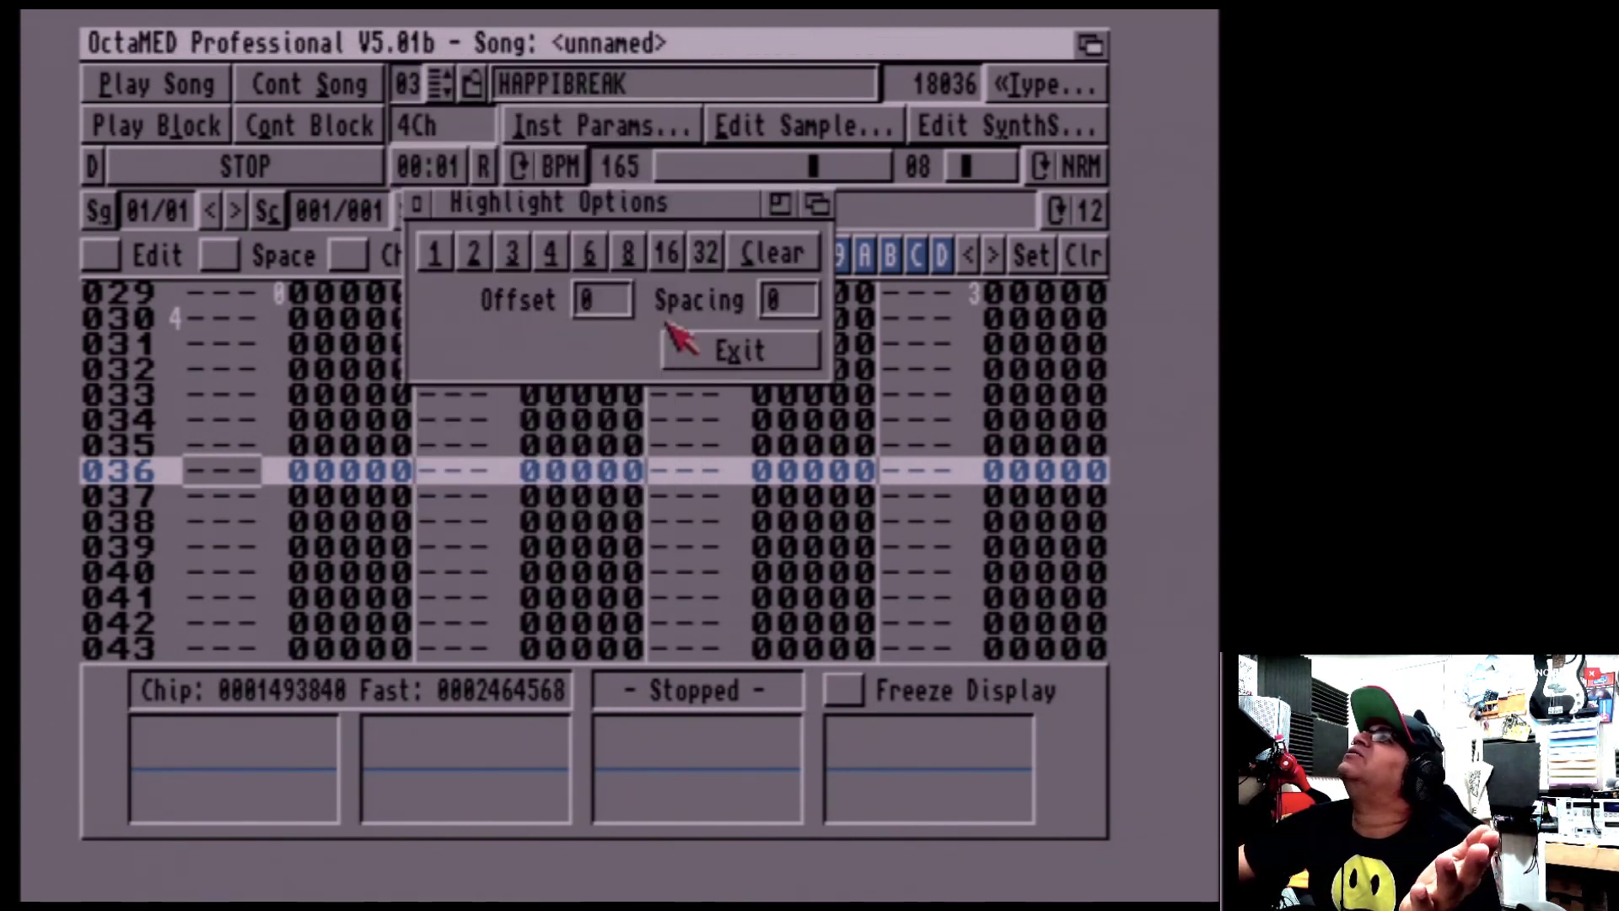
left_click(554, 251)
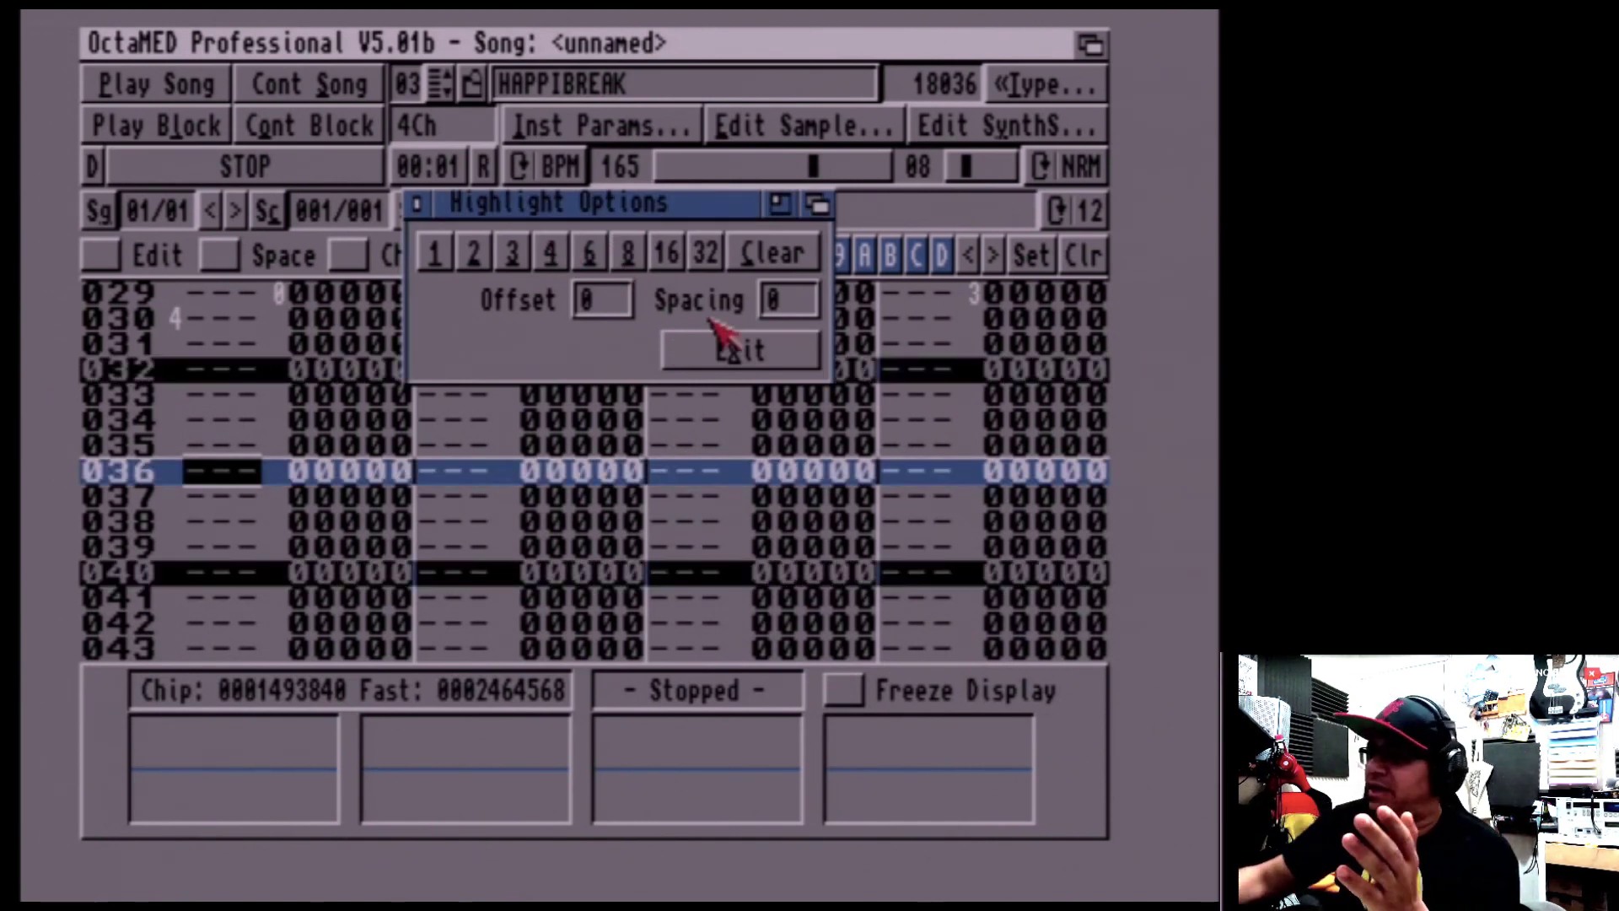
left_click(725, 350)
Insert an empty row at line 021 of track 0 so the A-2 note shifts down to line 024
key("Up")
key("Up")
key("Up")
key("Up")
key("Up")
key("Up")
key("Up")
key("Up")
key("Up")
key("Up")
key("Up")
key("Up")
key("Up")
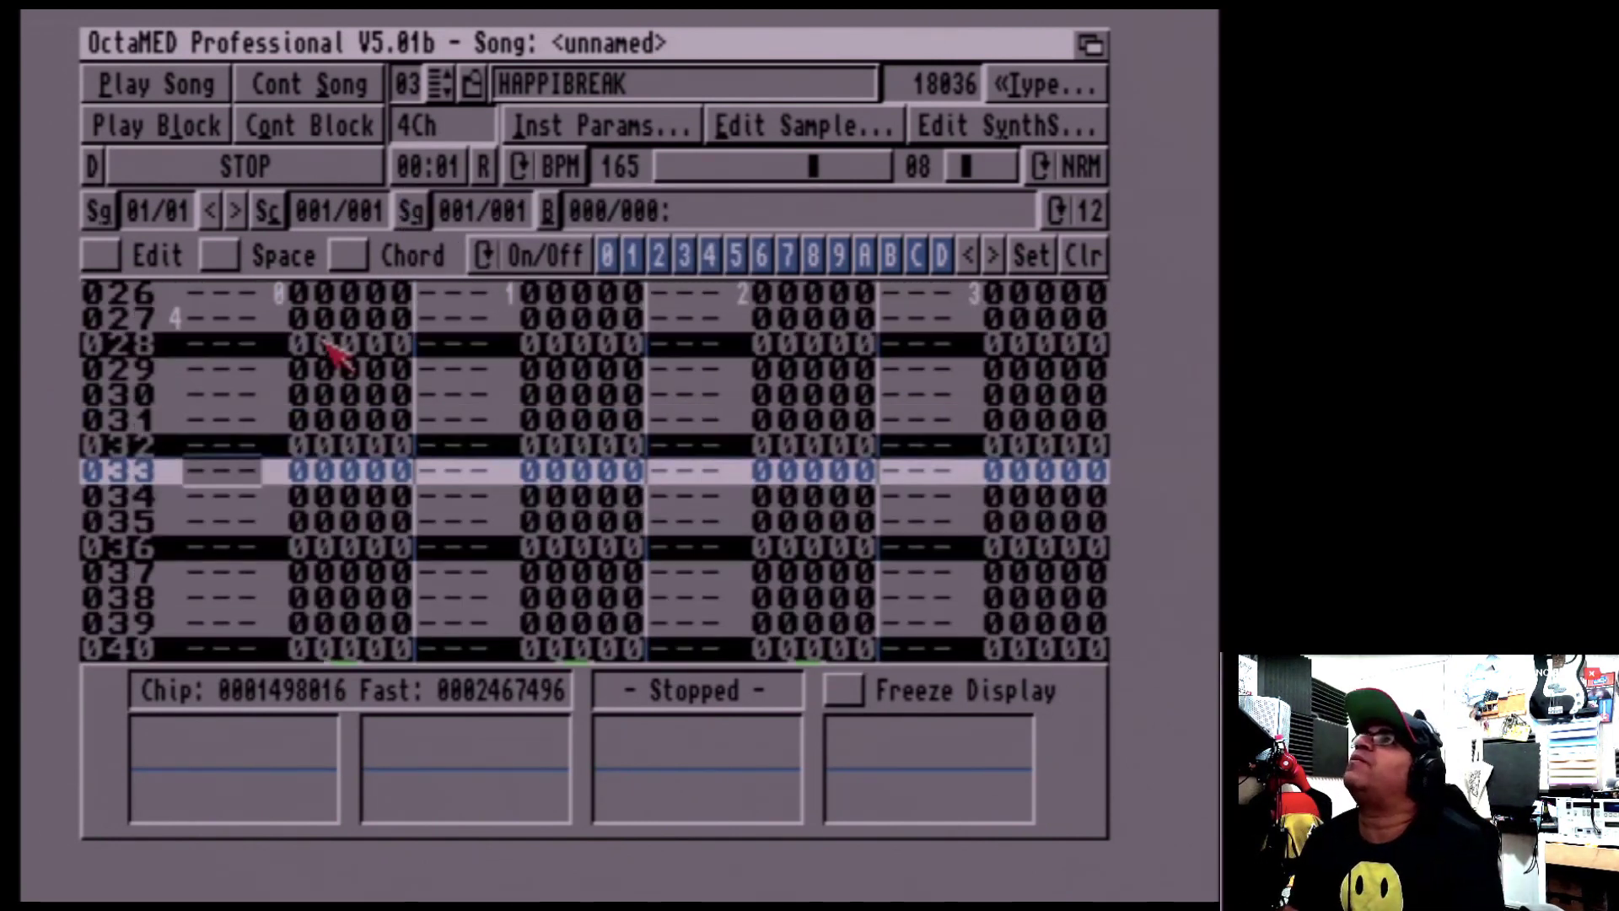
key("Up")
key("Up")
key("Up")
key("Up")
key("Up")
key("Up")
key("Up")
key("Up")
key("Up")
key("Up")
key("Up")
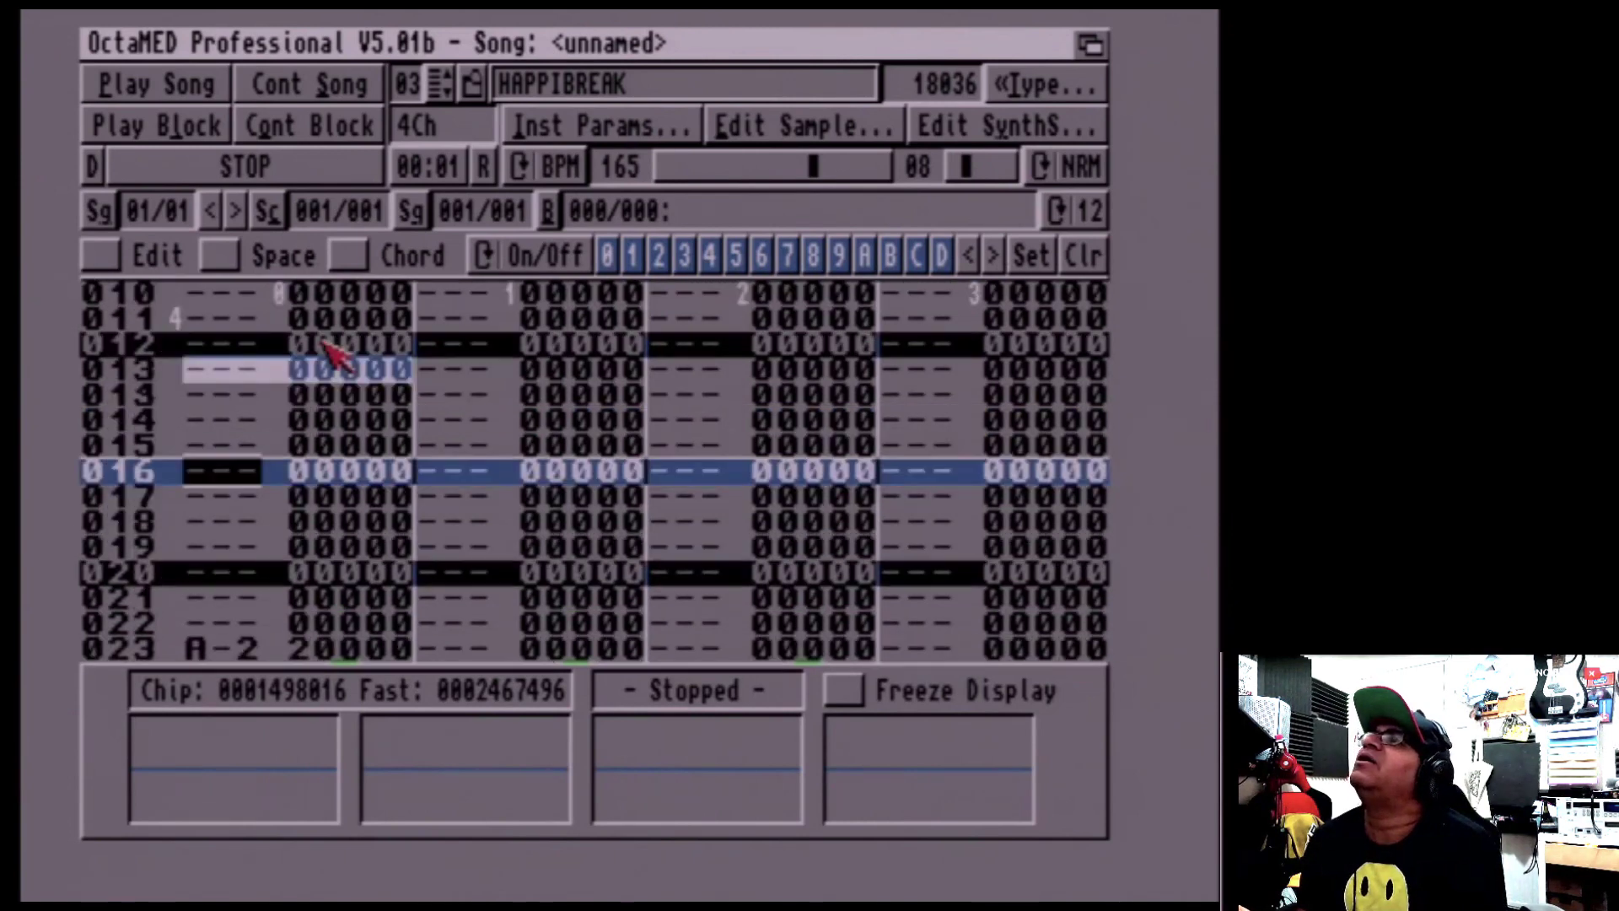
key("Down")
key("Down")
key("Down")
key("Down")
key("Down")
key("Down")
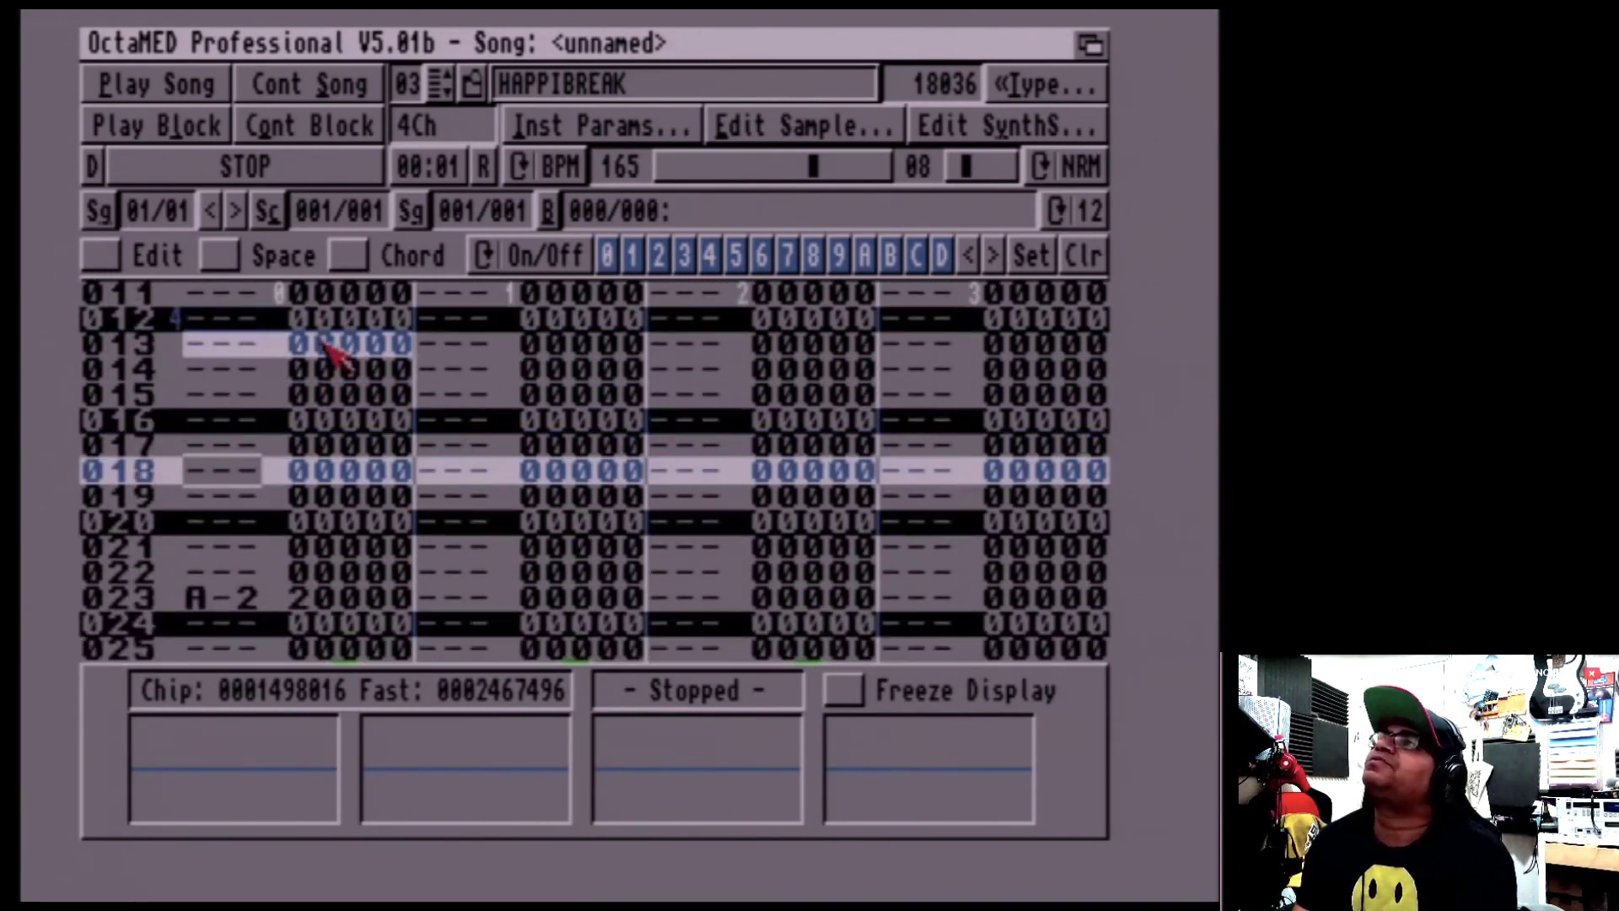
key("Down")
key("Down")
key("Down")
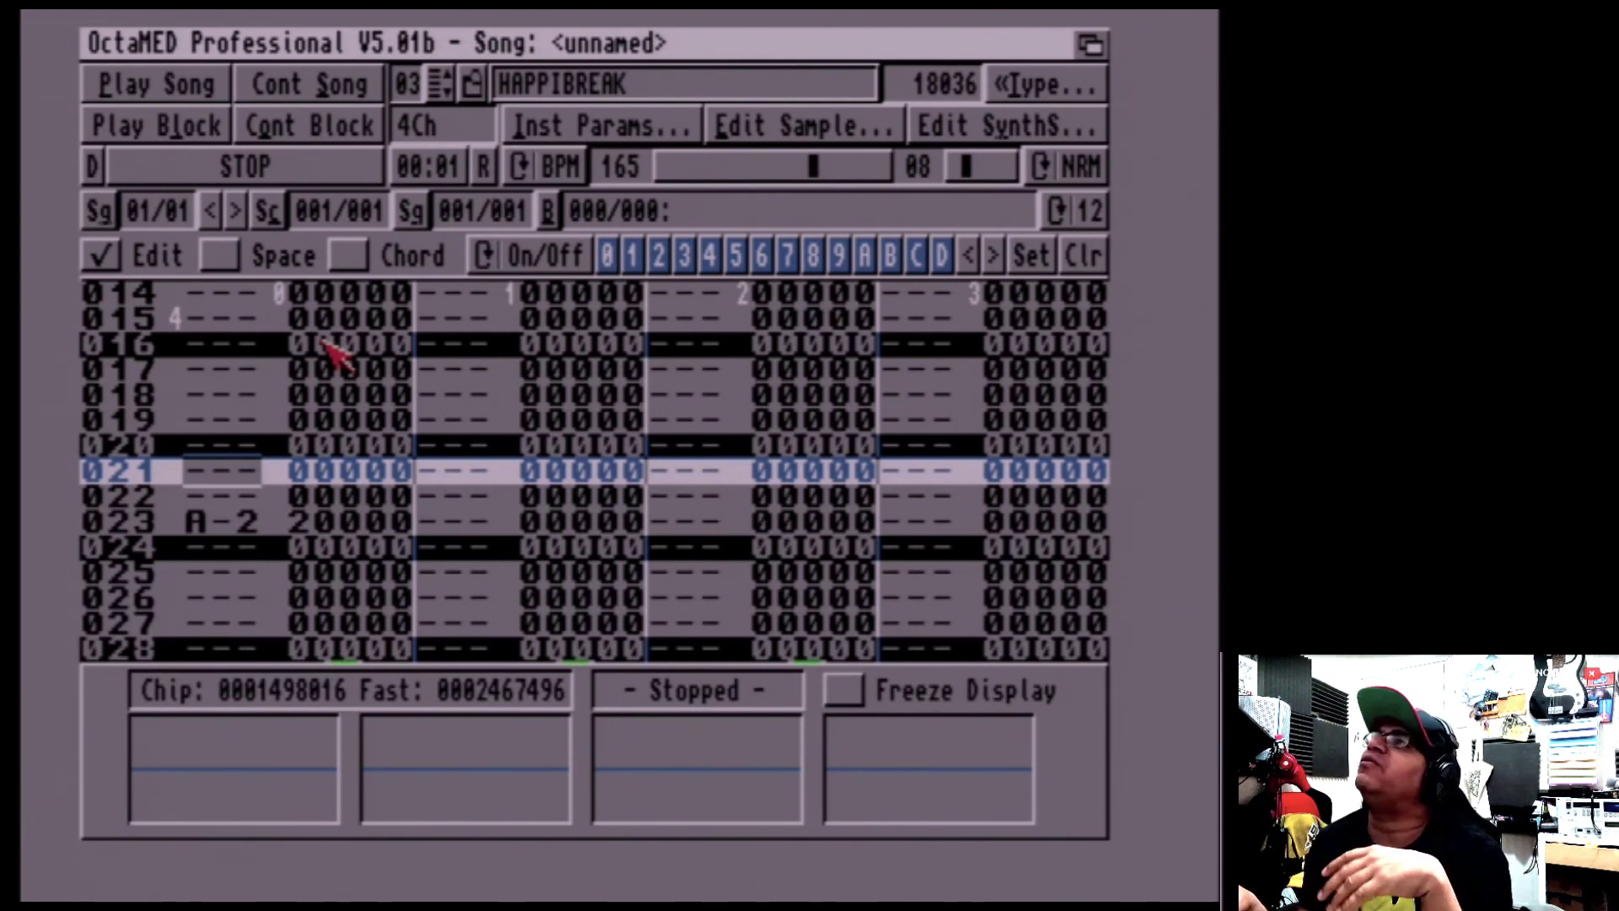
key("Return")
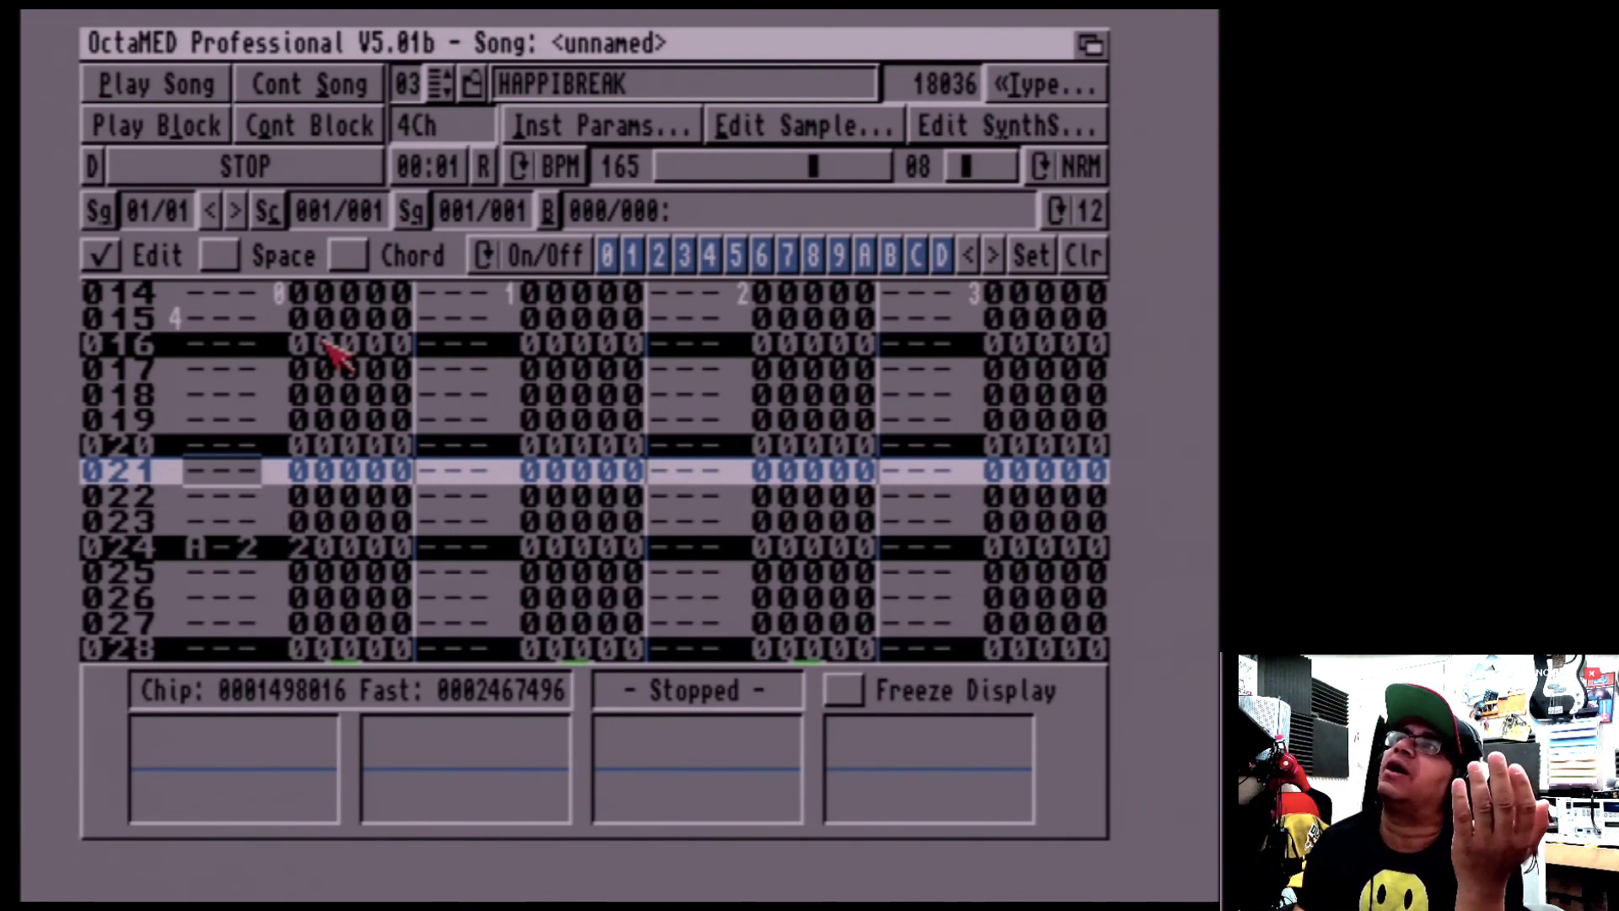
key("BackSpace")
key("Return")
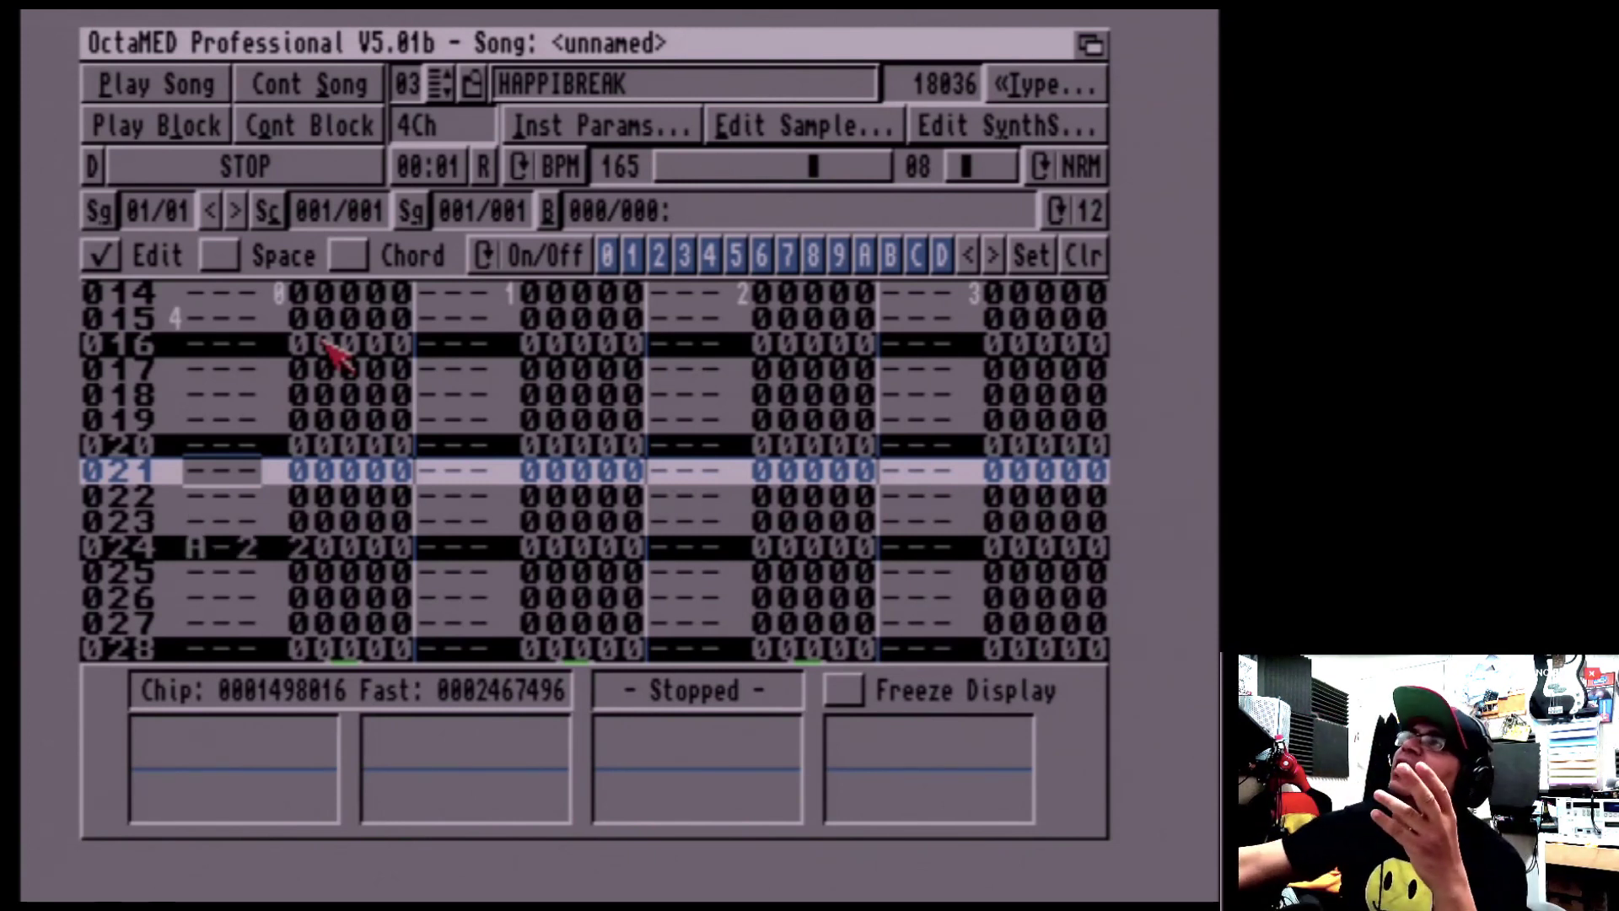
Play the block to hear the note's timing, stop it, and look through its lines to the last one, 063
left_click(201, 137)
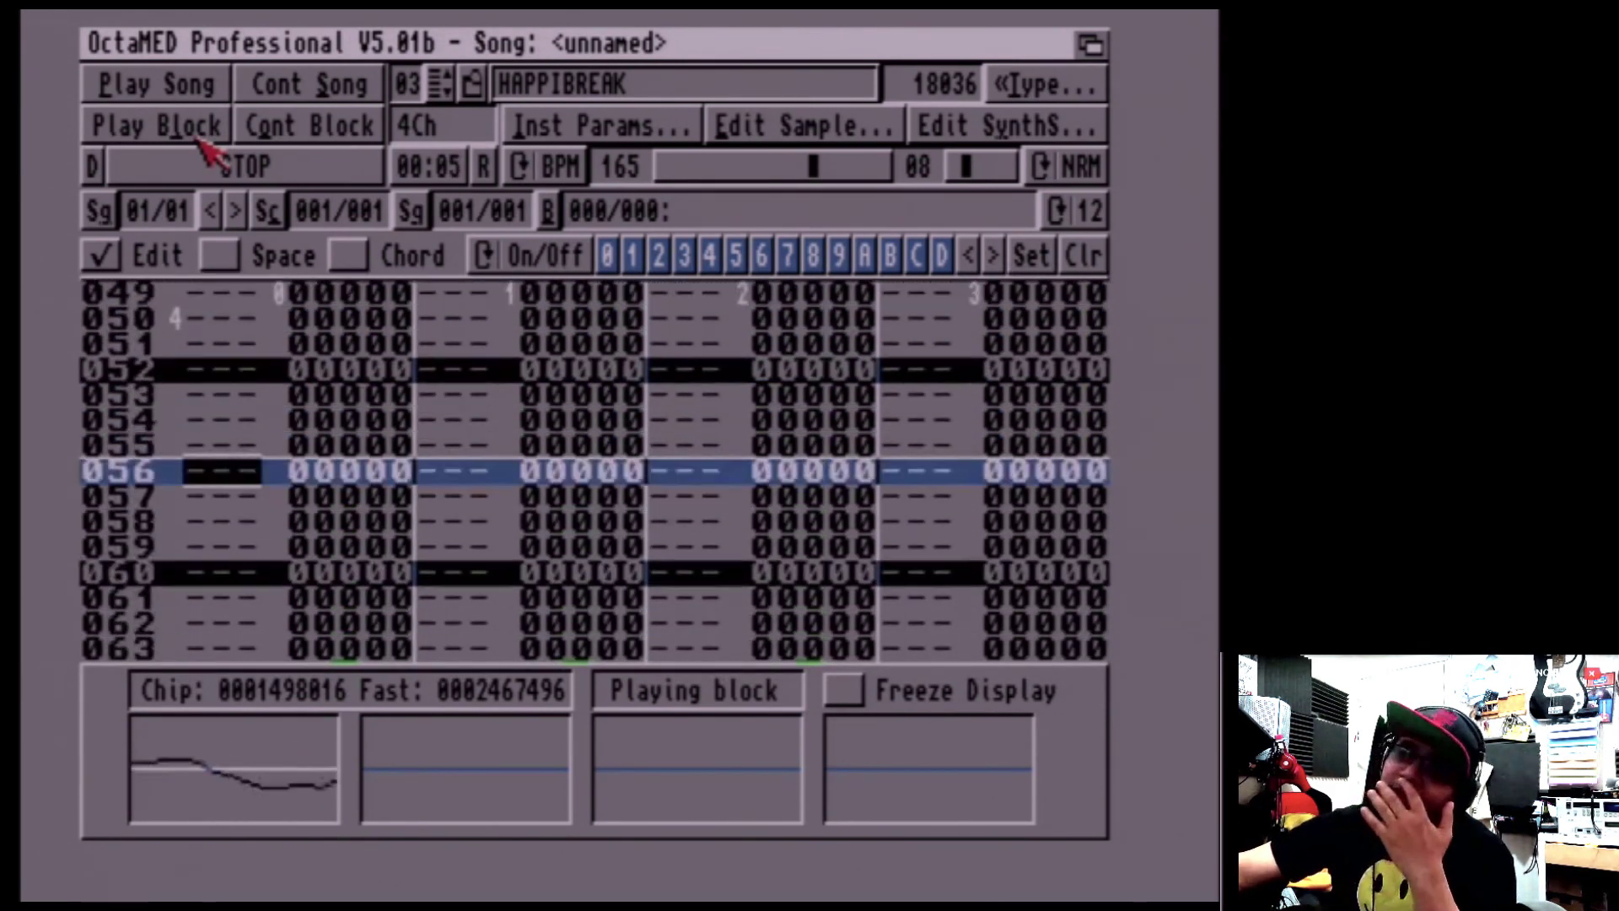
key("space")
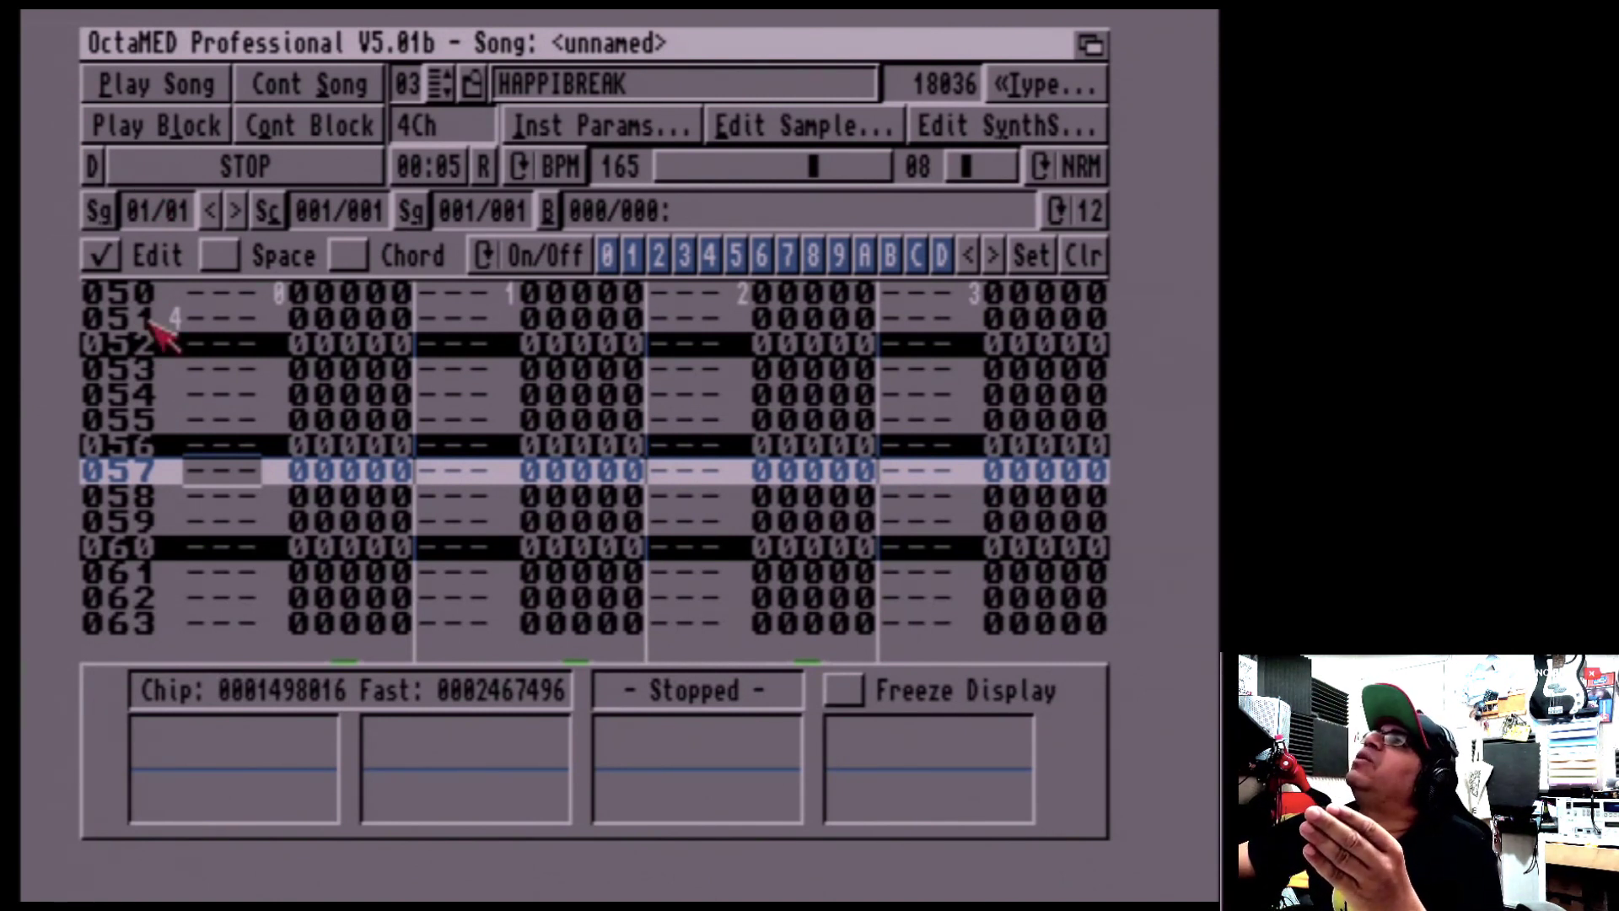
scroll(395, 477, "up", 1)
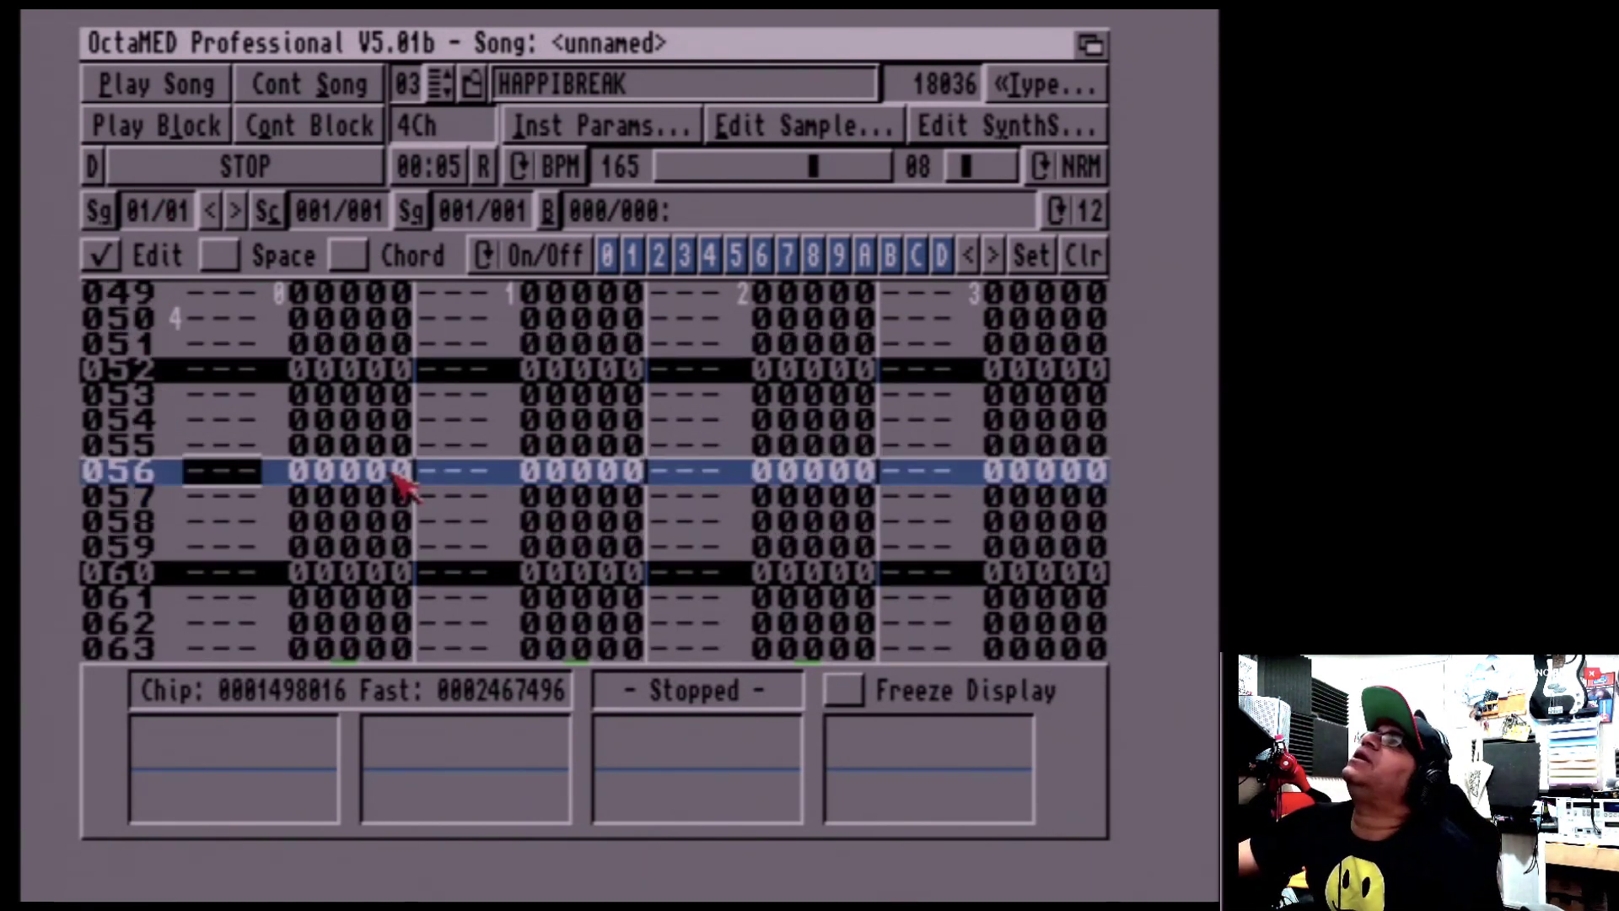
scroll(224, 463, "up", 16)
scroll(211, 434, "down", 1)
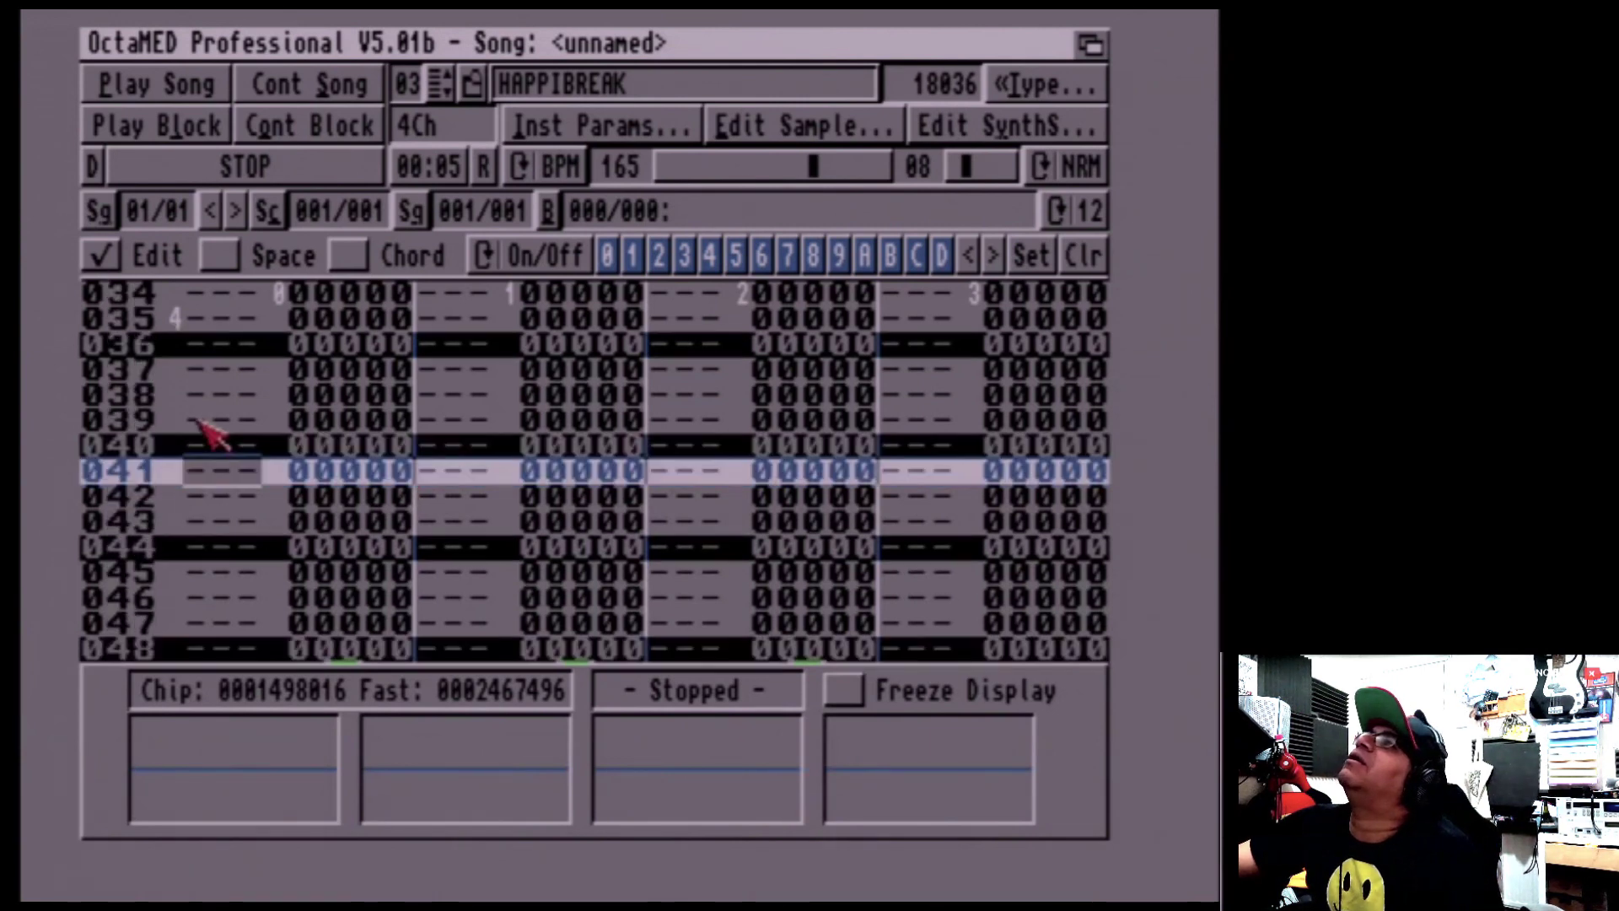
scroll(209, 434, "down", 15)
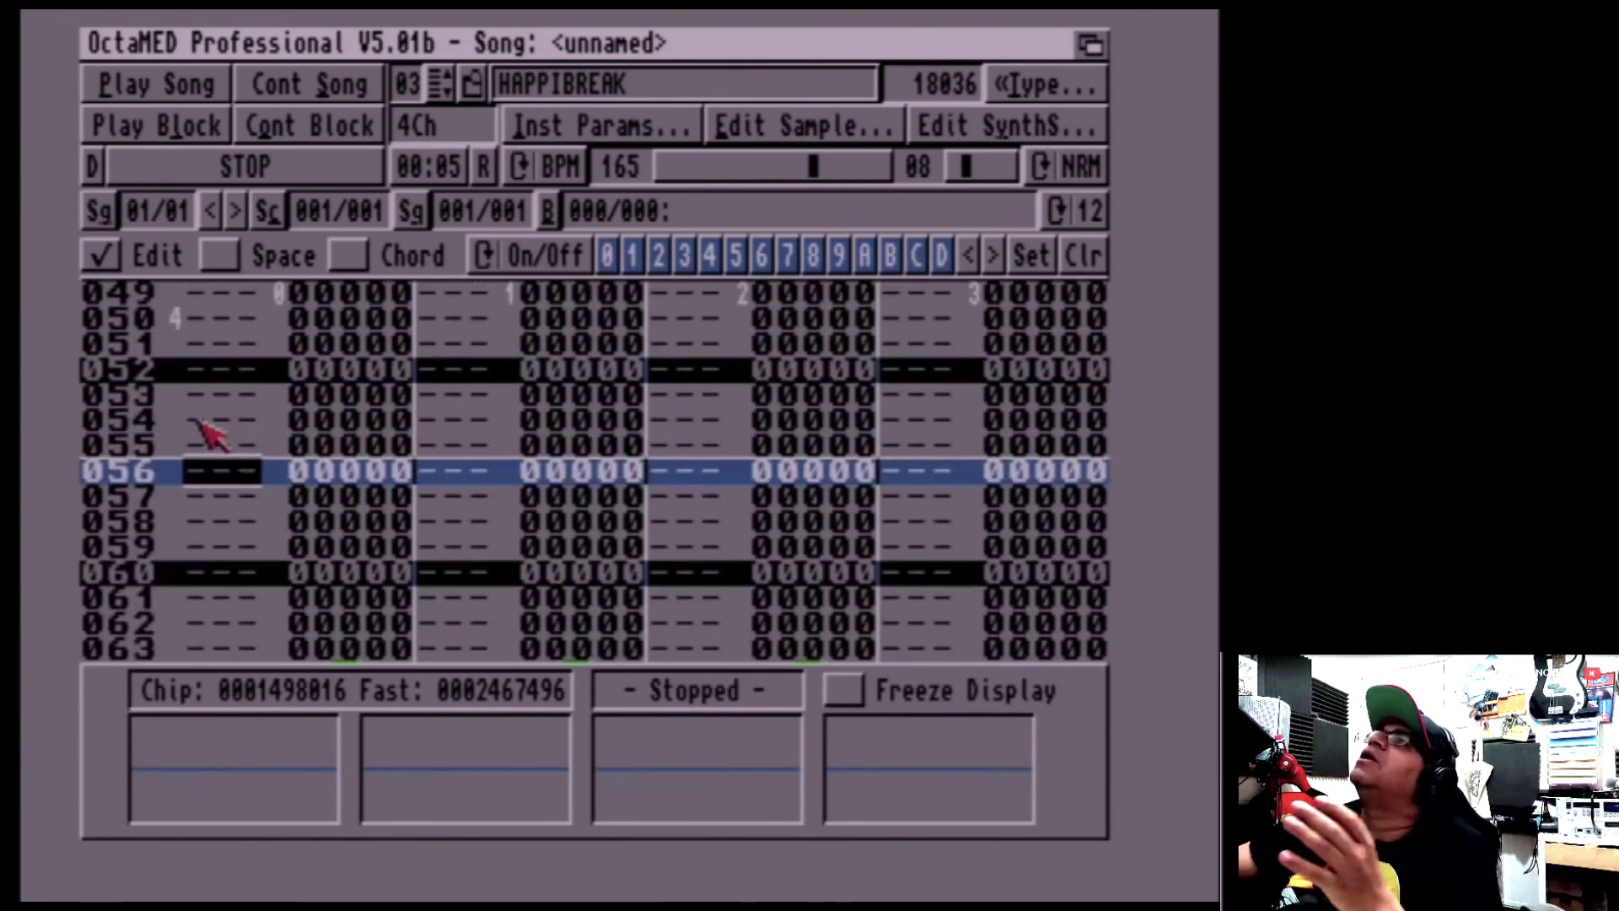
scroll(206, 427, "down", 7)
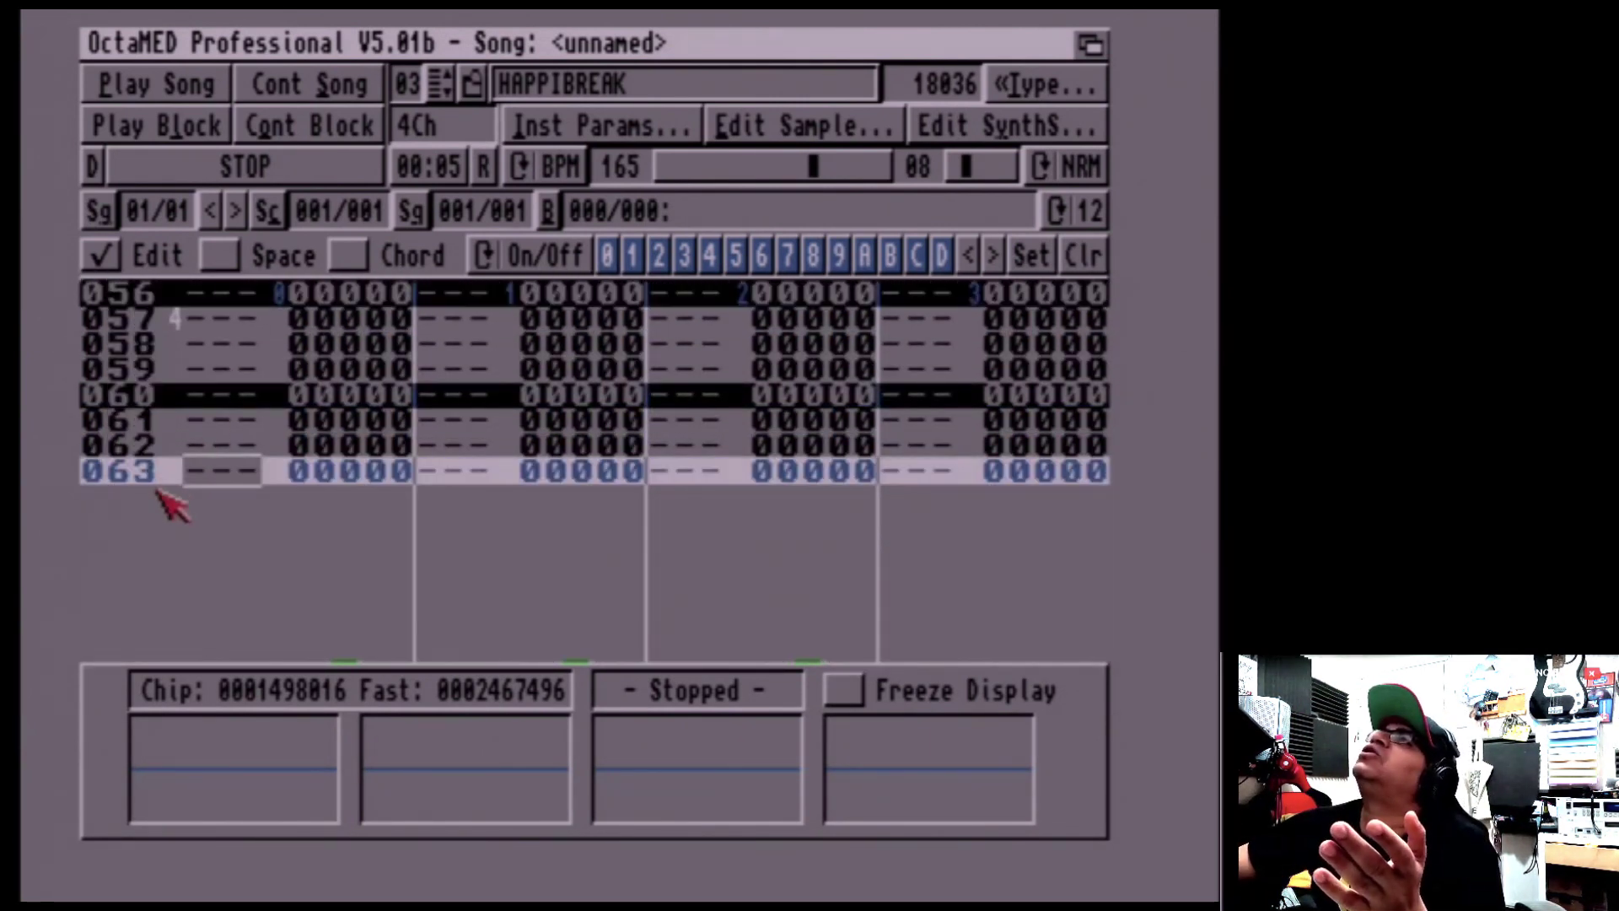
Play the block to hear its timing and lower the ticks-per-line value beside the 165 BPM tempo to 03, stopping playback
left_click(167, 127)
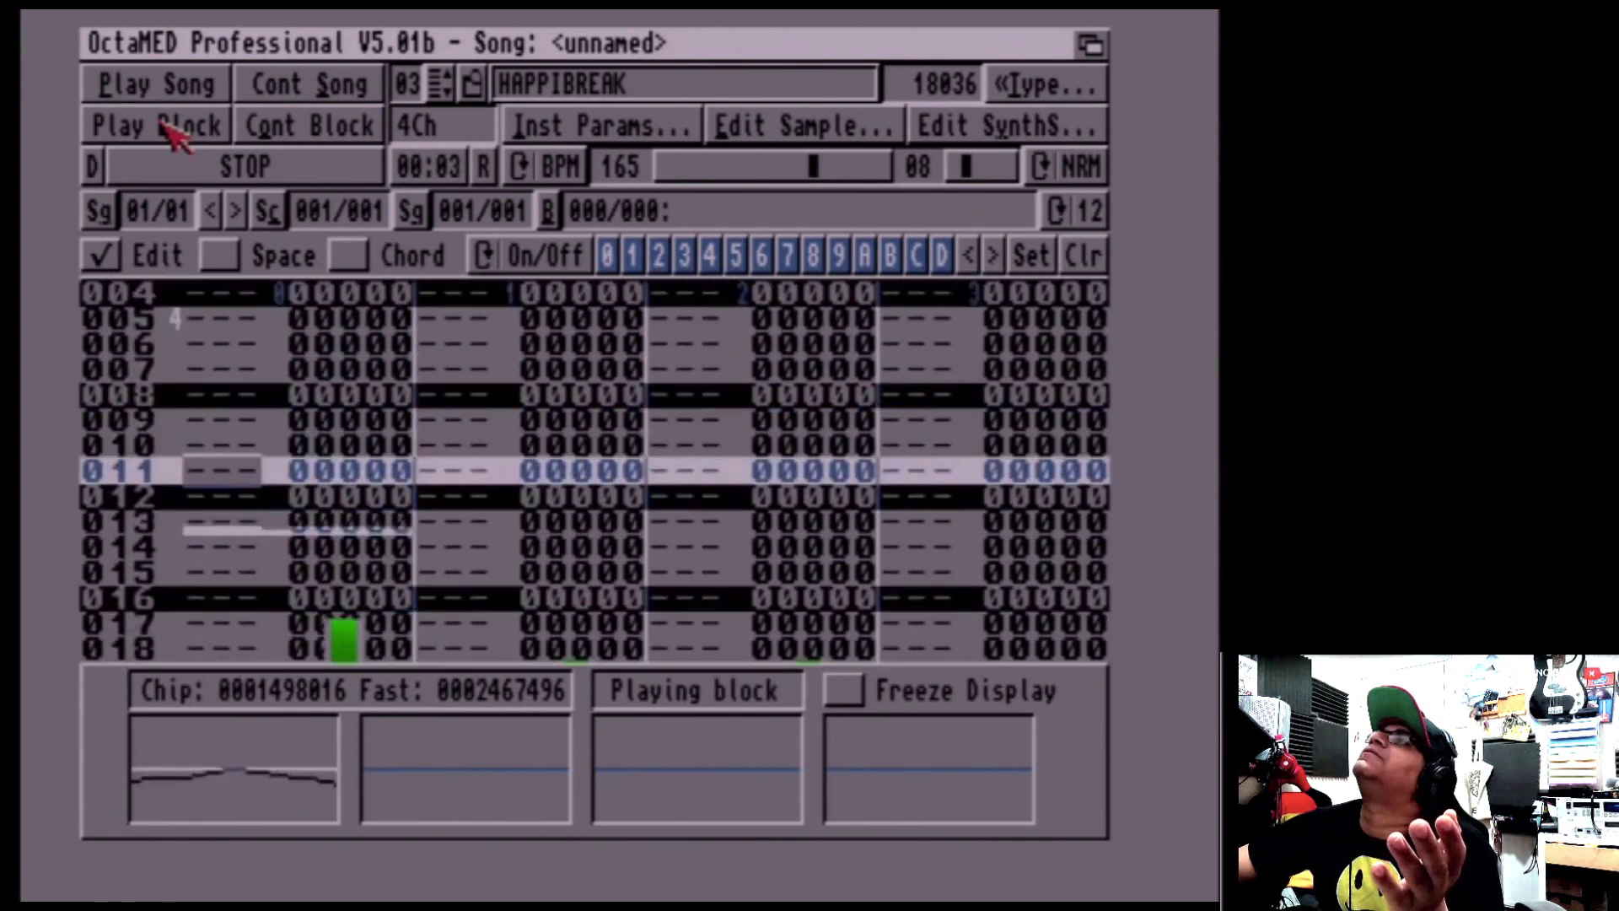
left_click(181, 171)
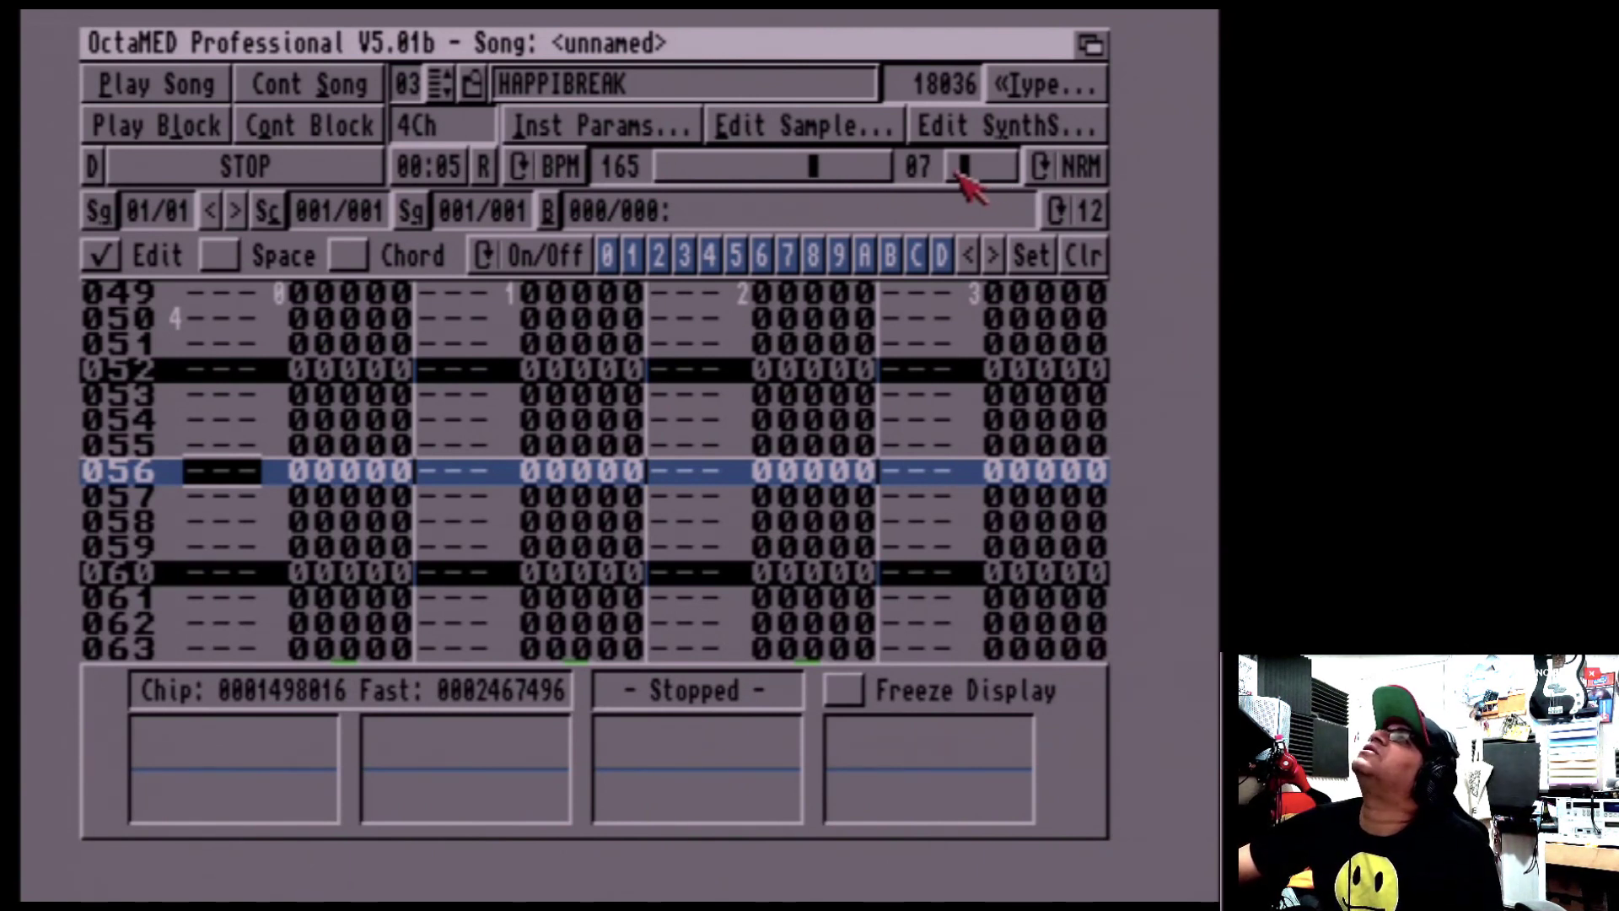
left_click(157, 128)
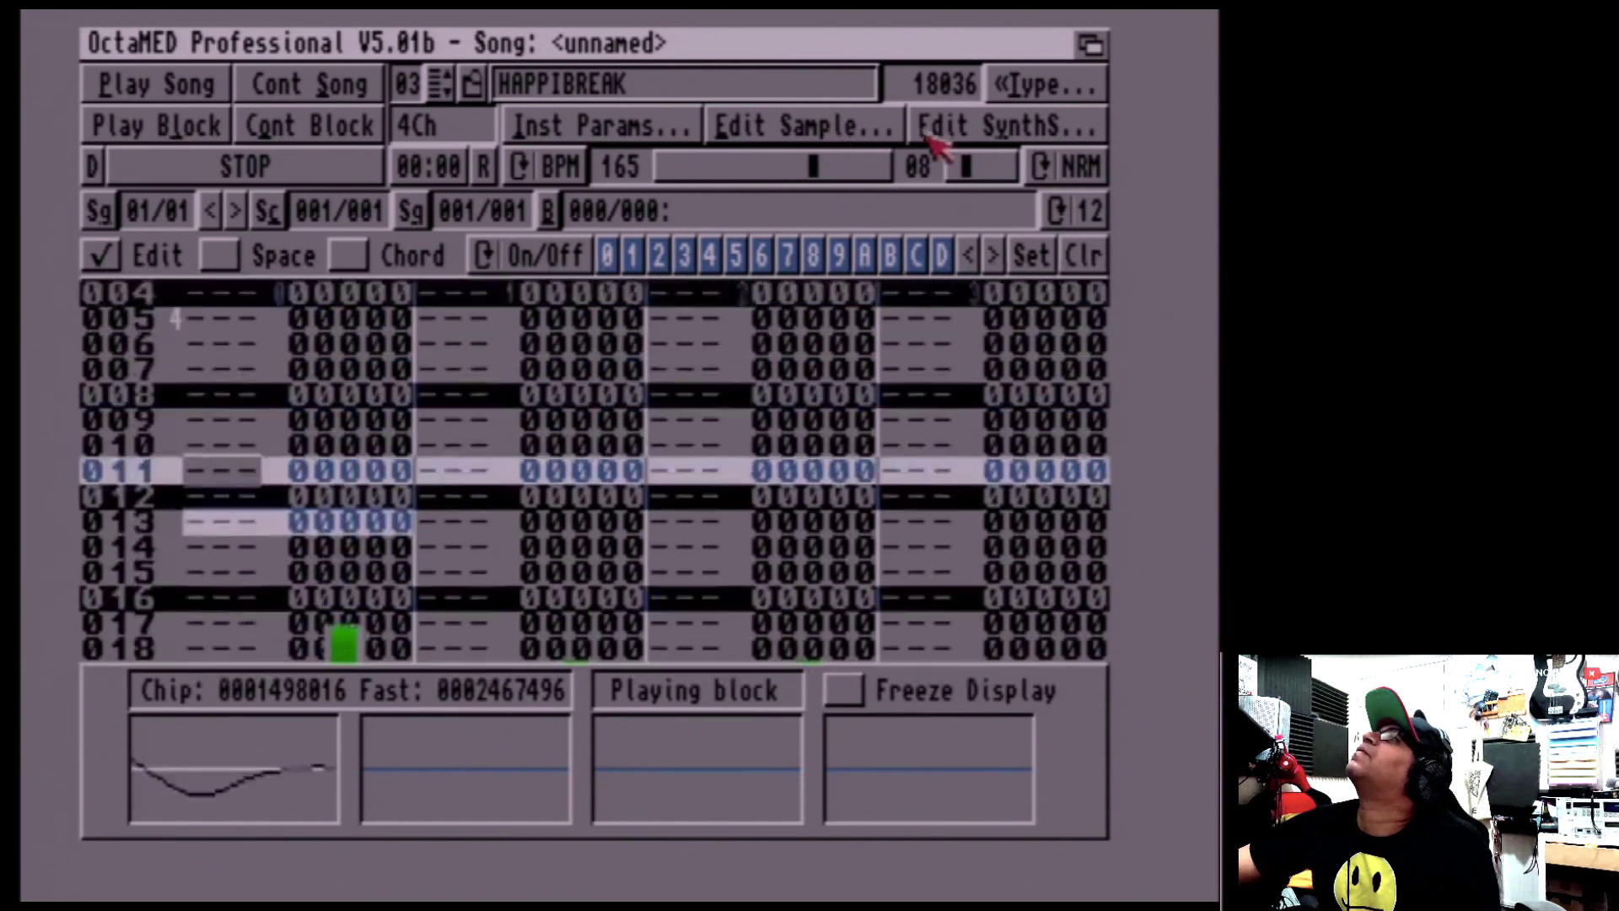
left_click_drag(962, 157, 959, 166)
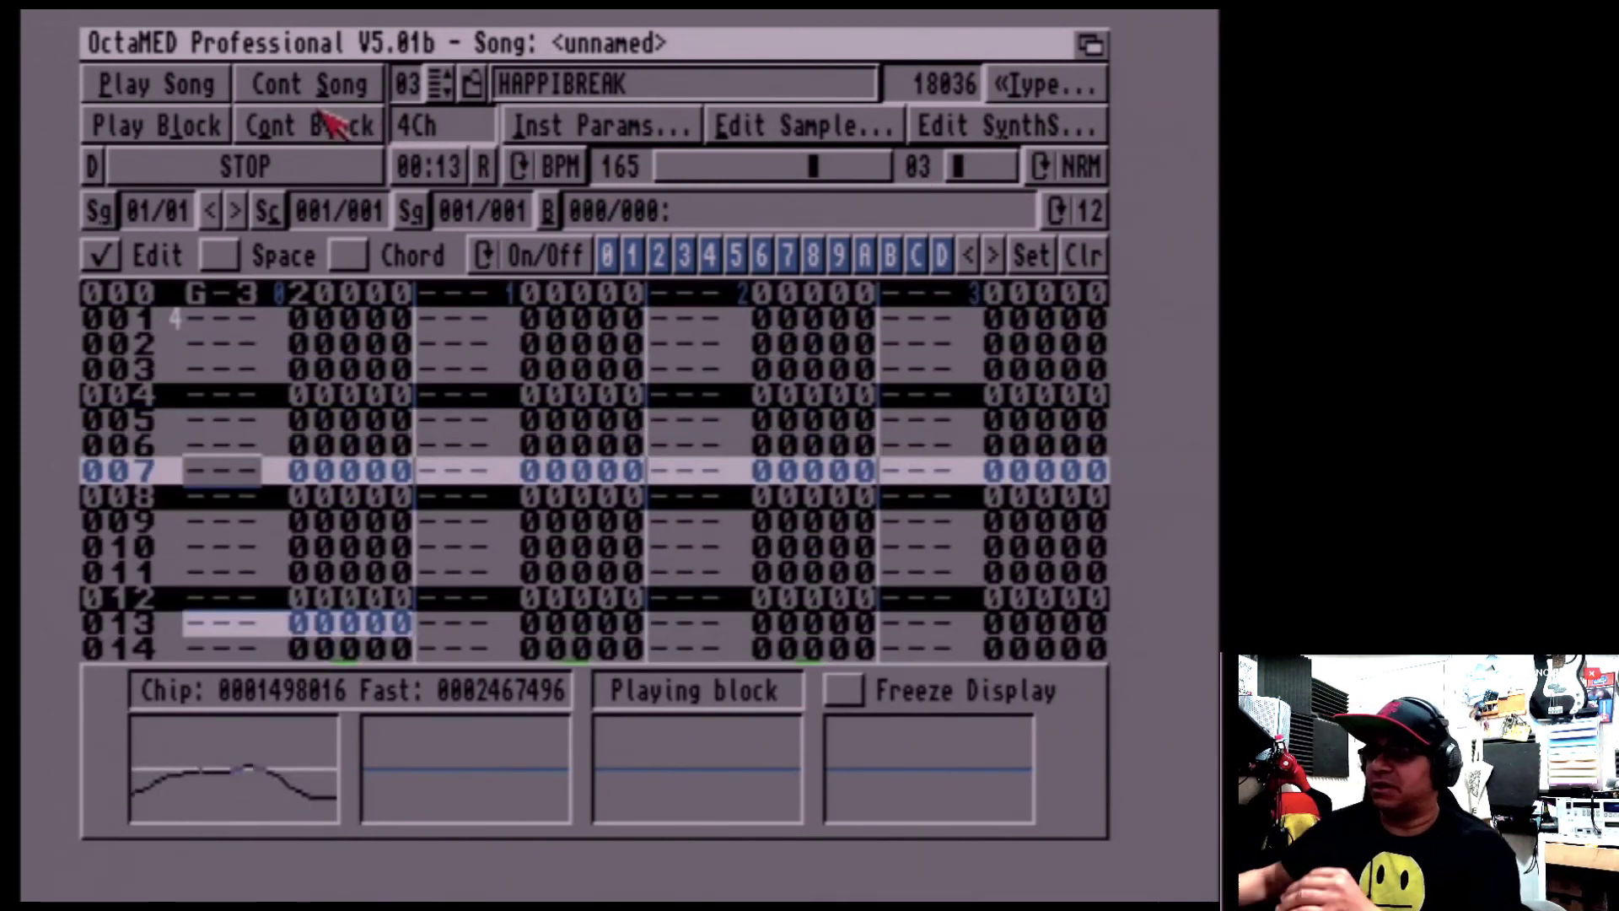
left_click(173, 159)
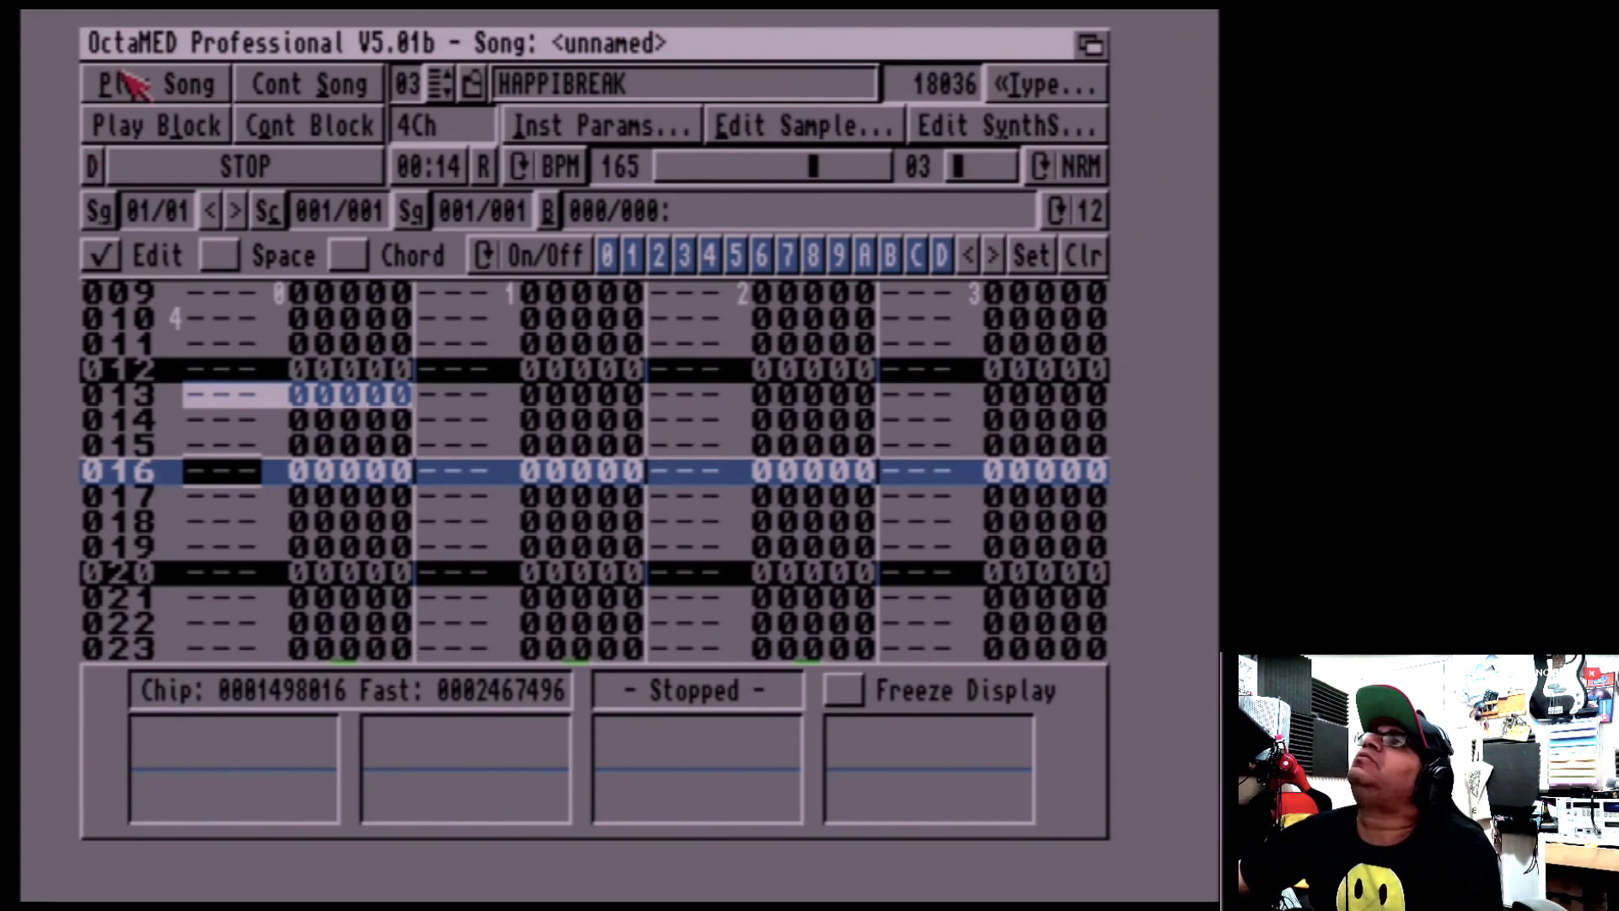
Replay the block at the faster line speed to hear when the next note falls, and stop it
left_click(150, 127)
left_click(151, 127)
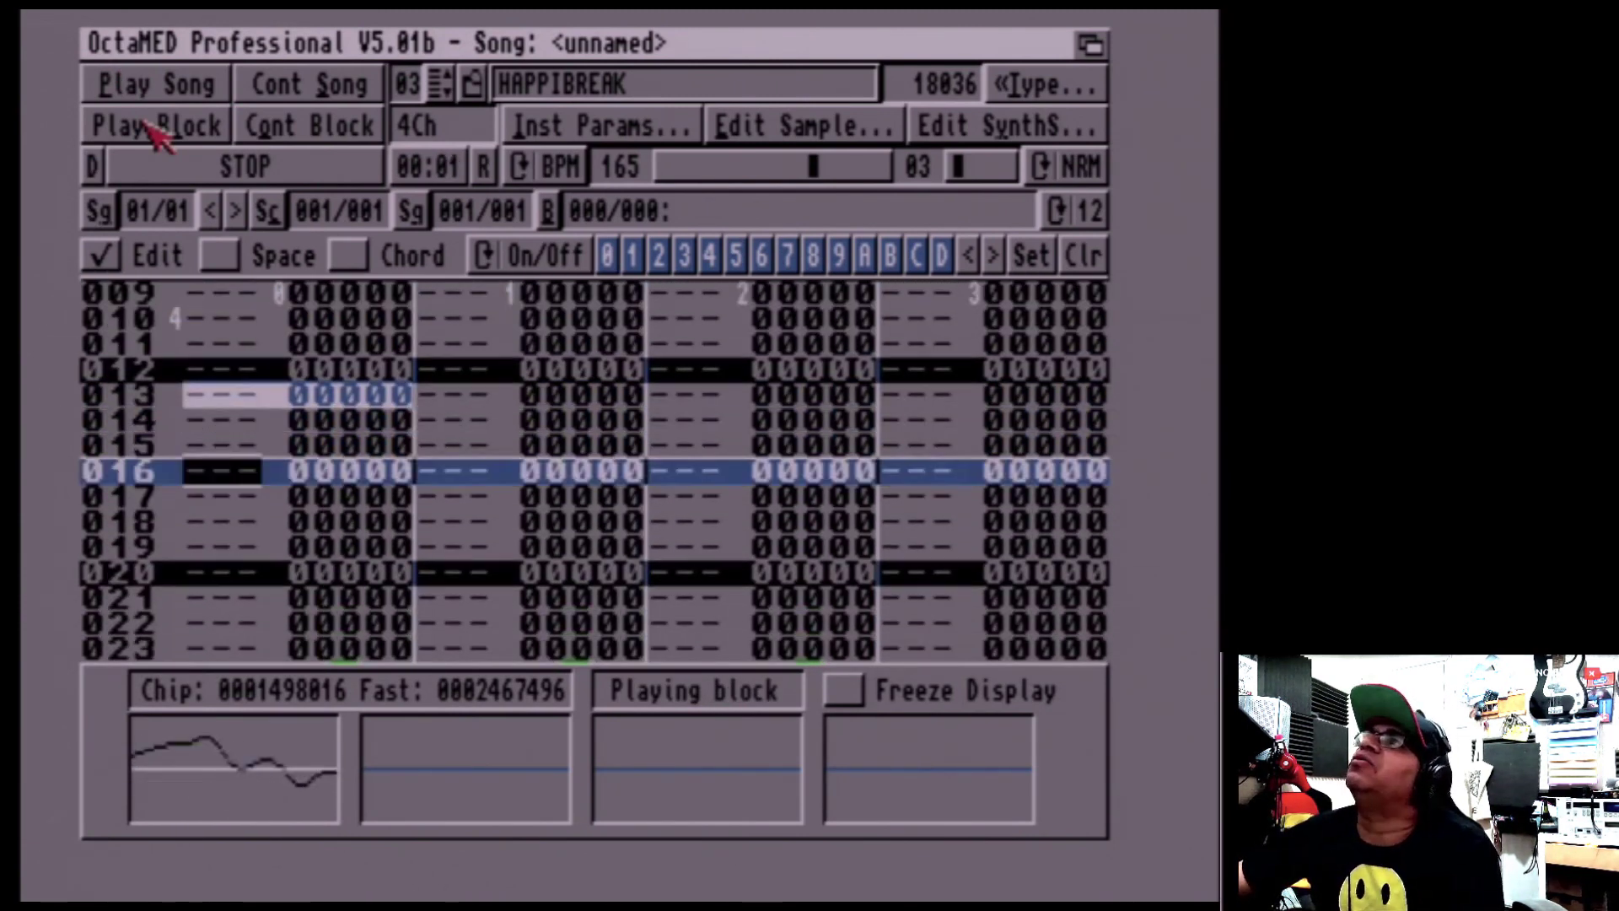
key("space")
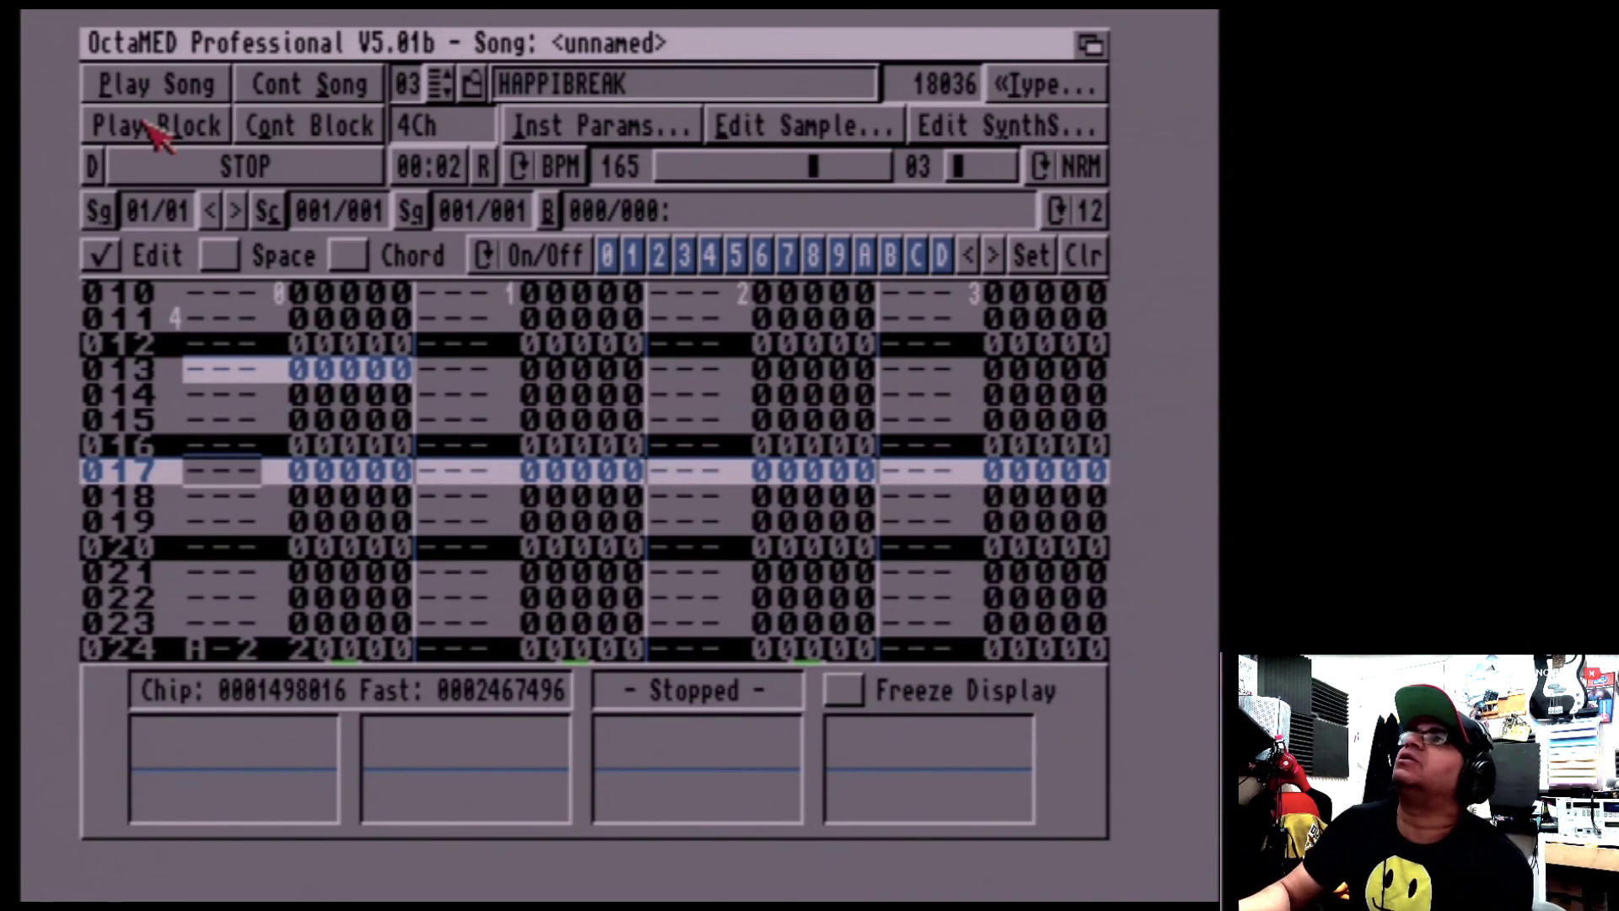
Delete empty rows above the A-2 note on track 0 to pull it up to line 012, and play the block to check it
key("Up")
key("space")
key("BackSpace")
key("BackSpace")
key("BackSpace")
key("BackSpace")
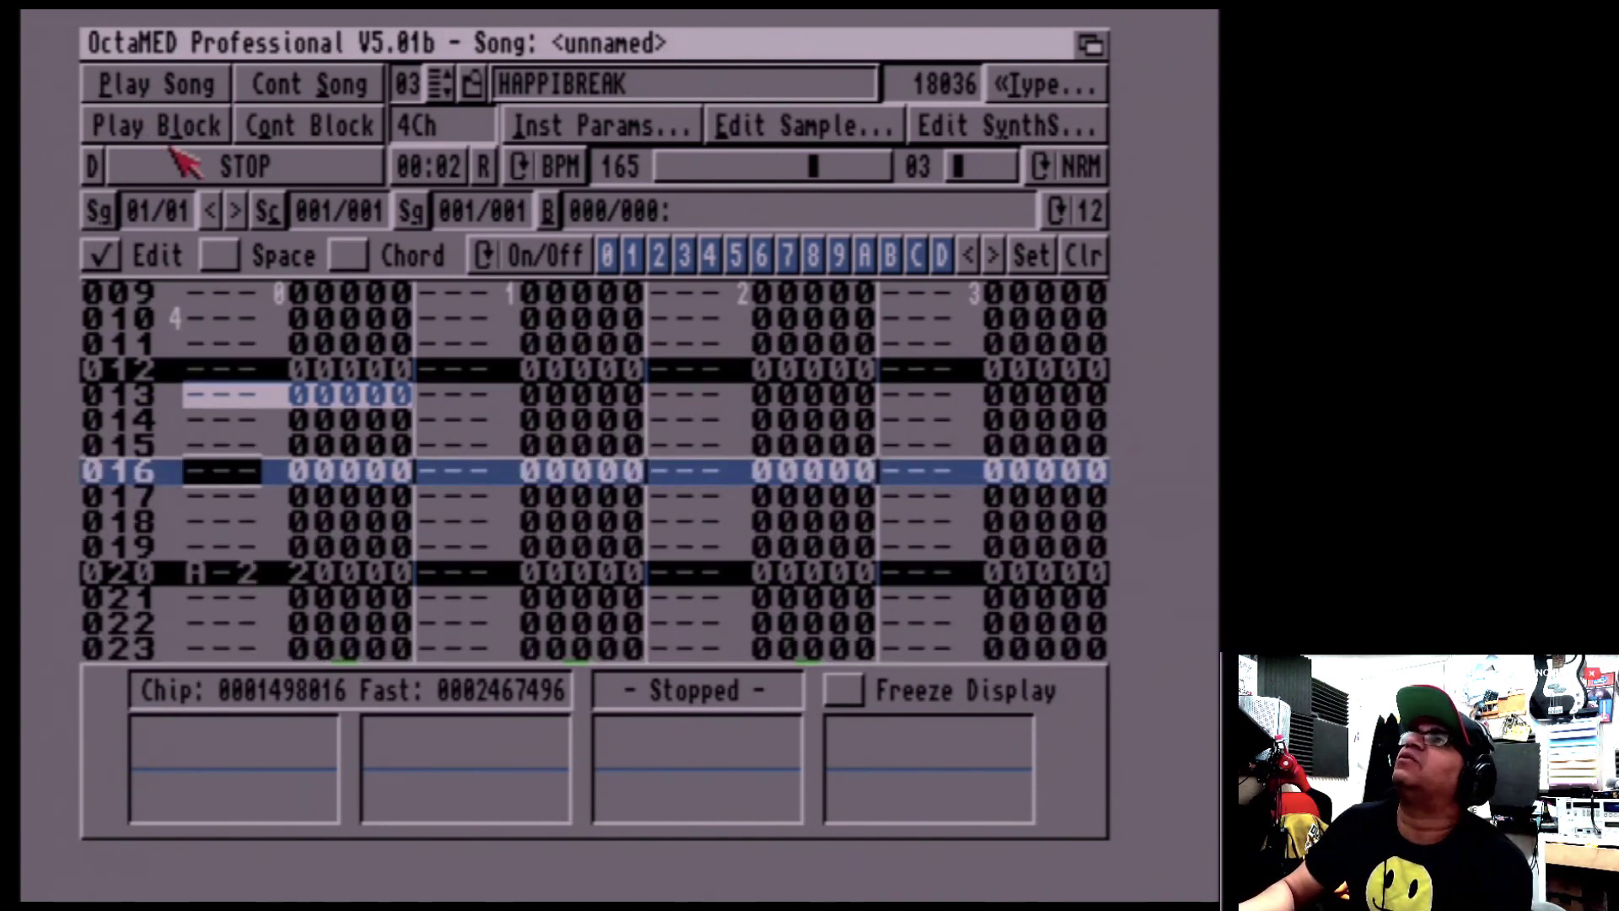
key("Up")
key("Up")
key("Up")
key("Up")
key("Up")
key("BackSpace")
key("BackSpace")
key("BackSpace")
key("BackSpace")
key("BackSpace")
key("BackSpace")
key("BackSpace")
key("BackSpace")
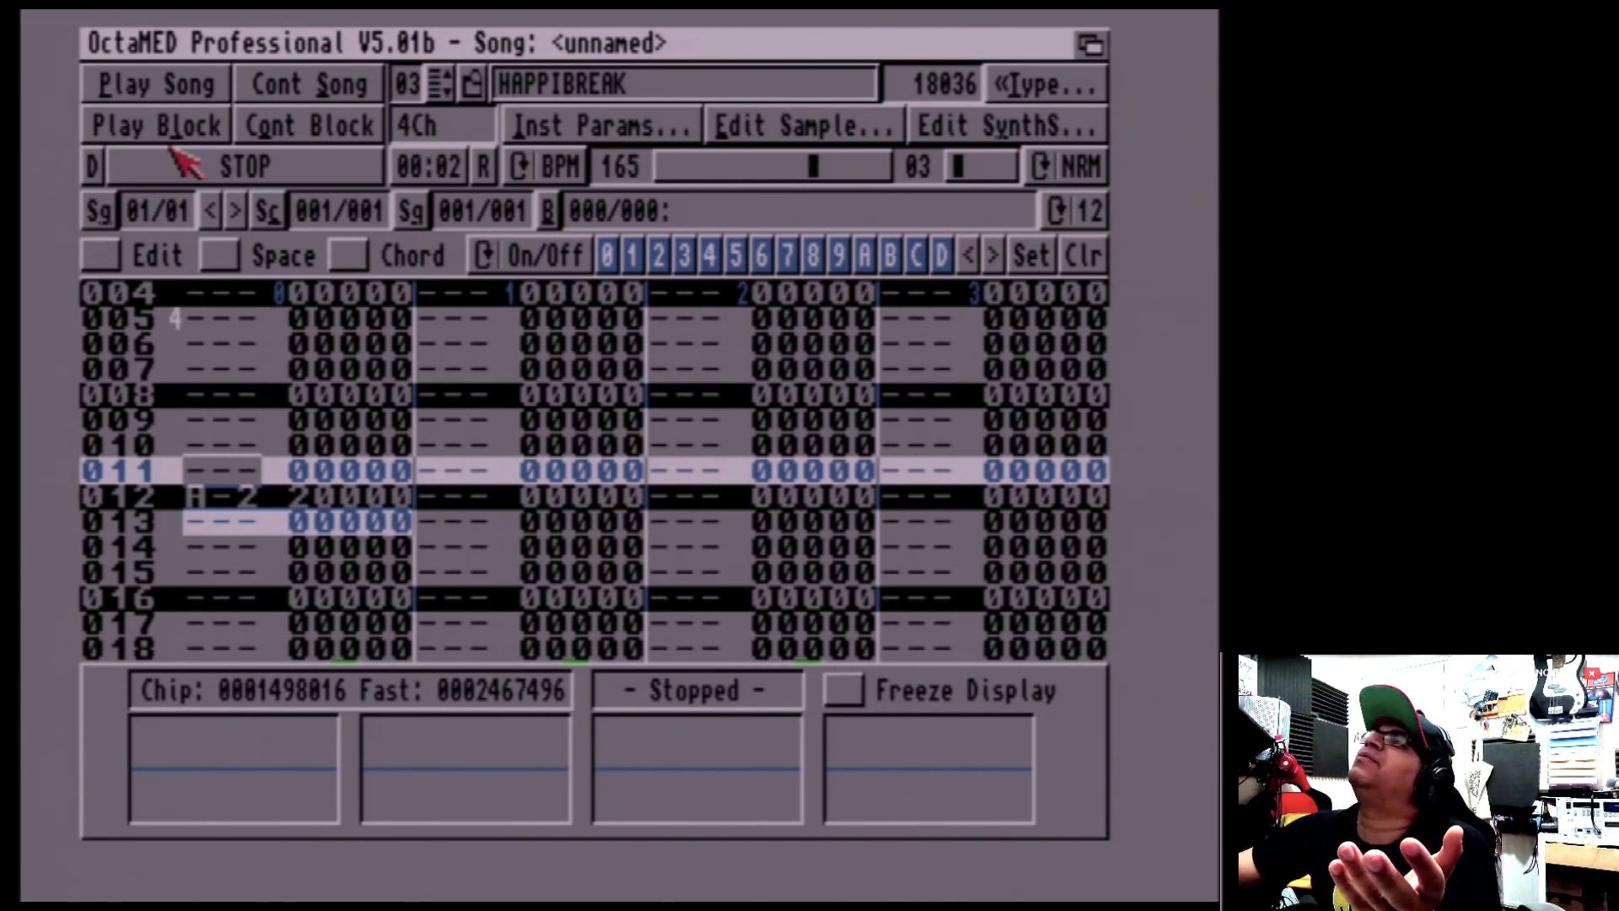
left_click(187, 133)
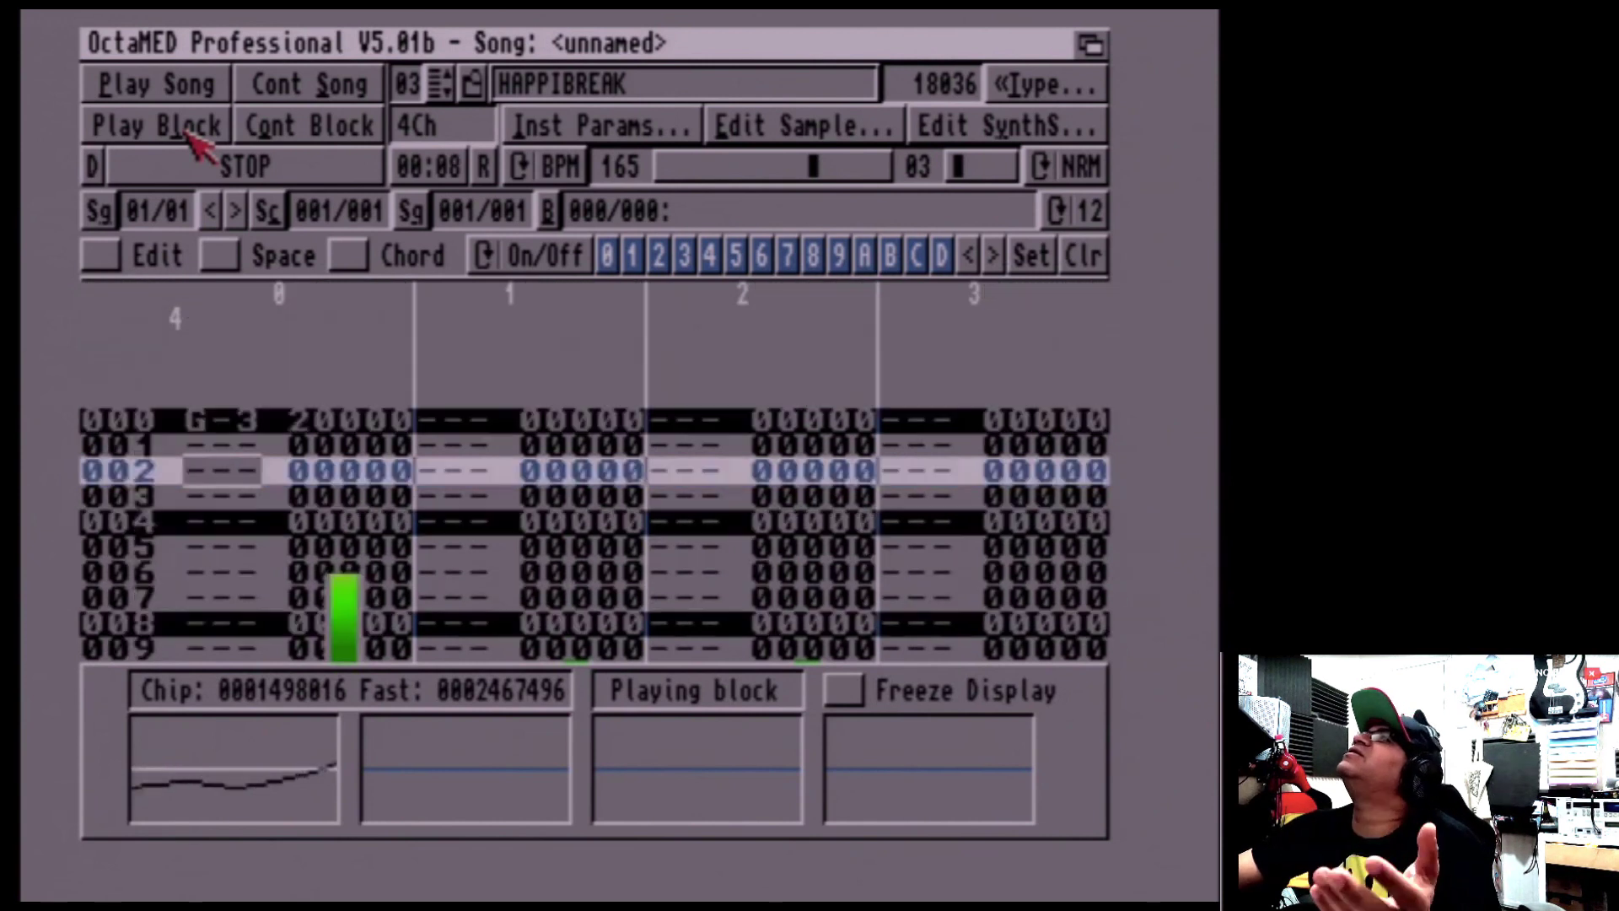
key("space")
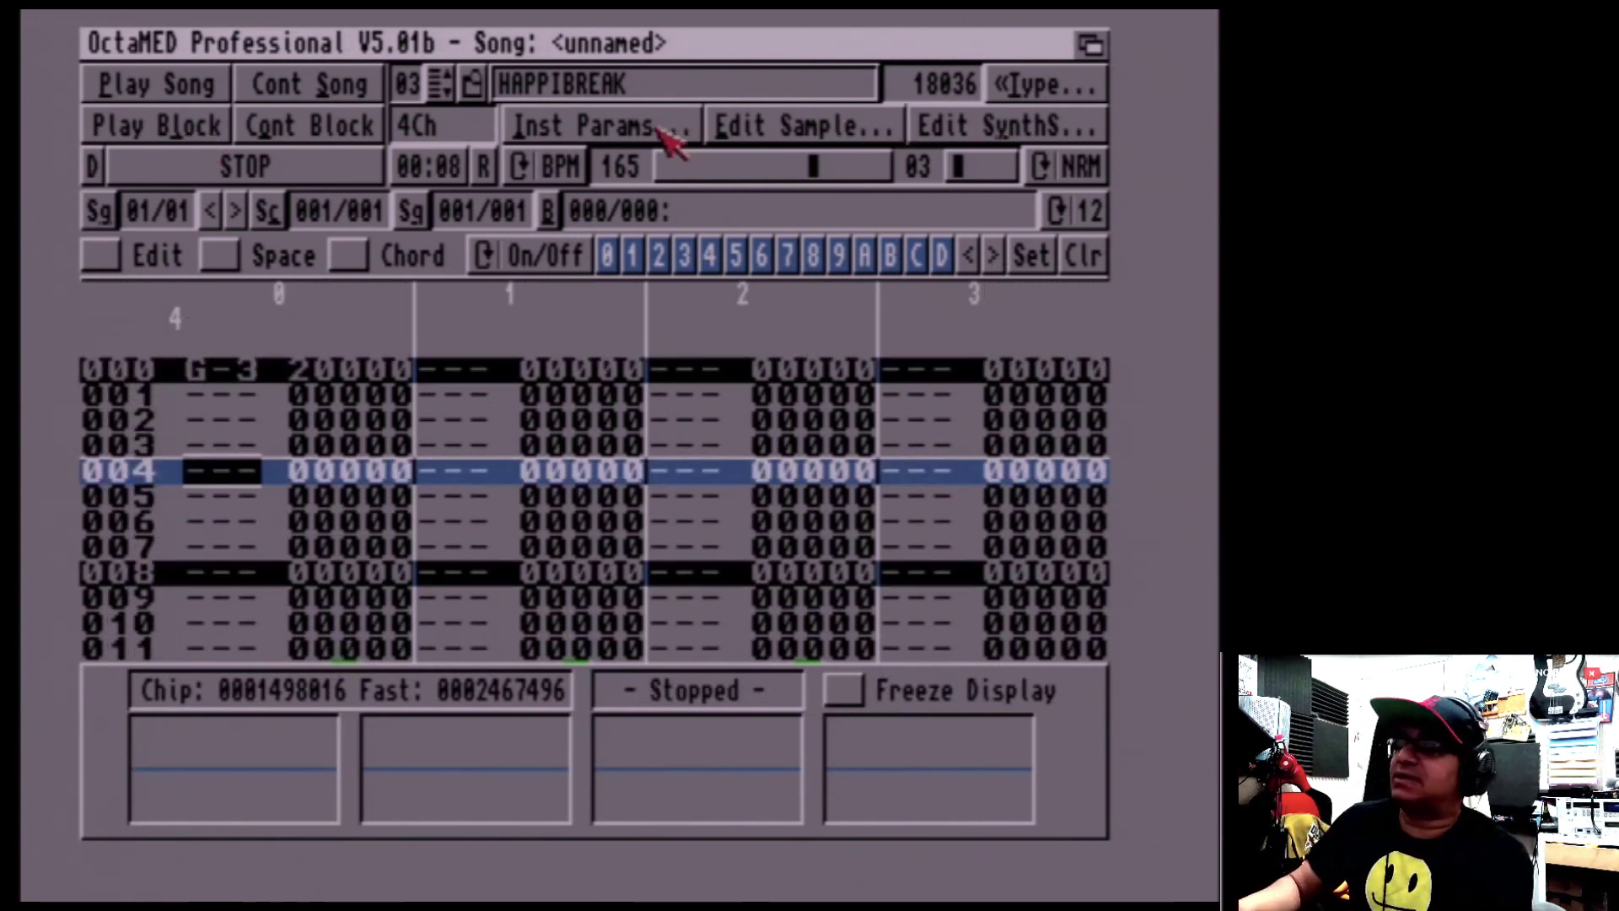
Audition HAPPIBREAK, switch to instrument 02 CYBRESTAB and audition that sample too
key("t")
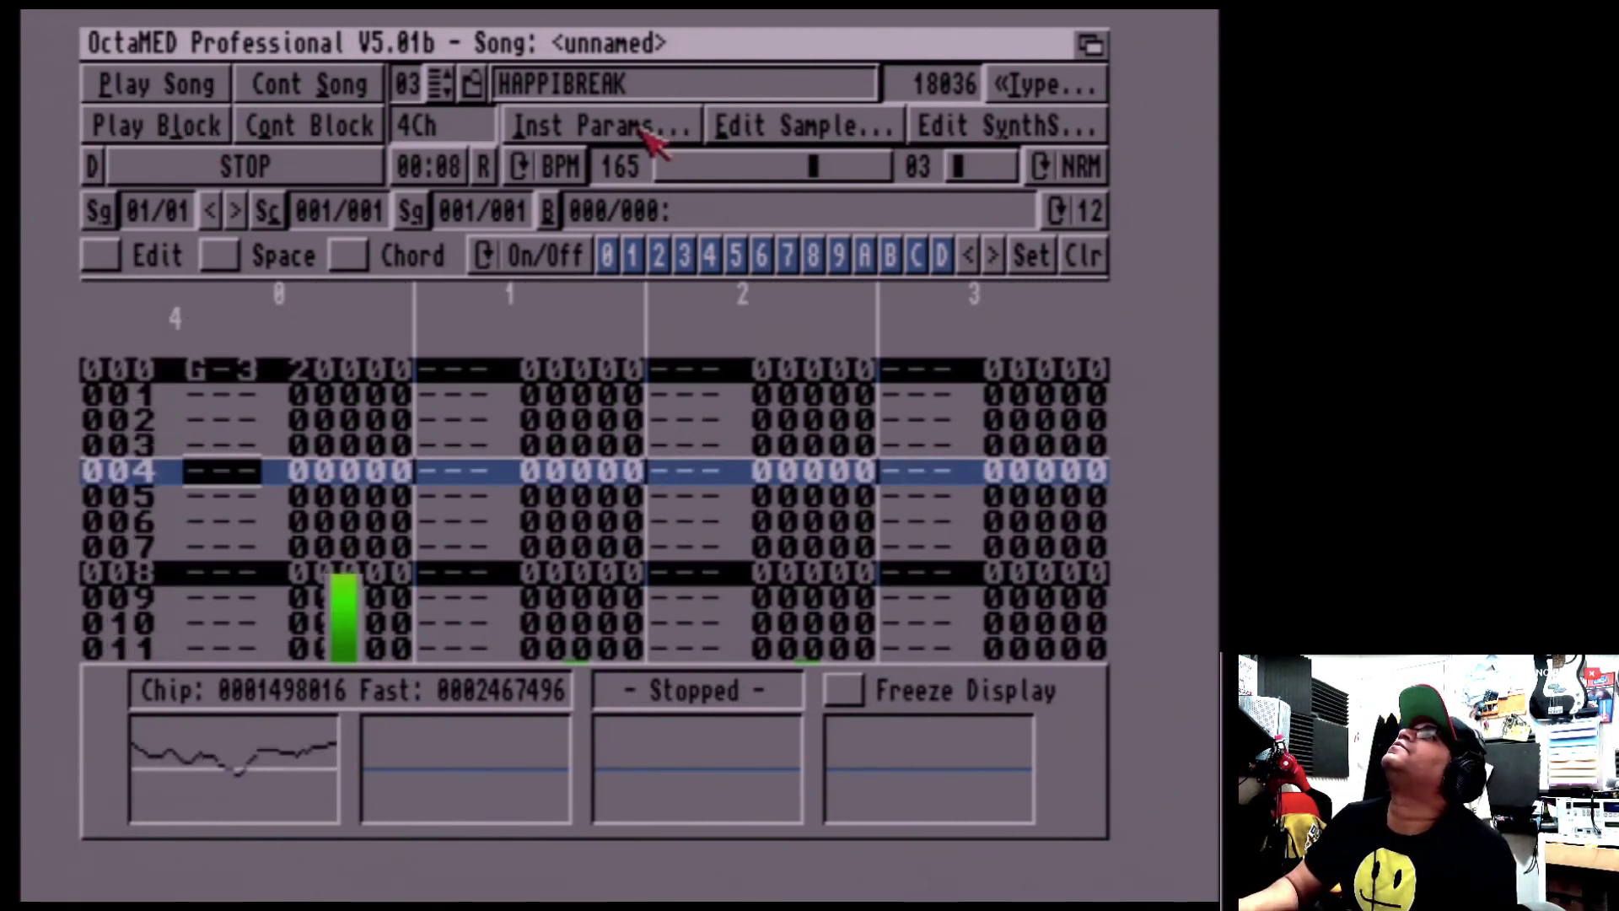
key("alt+Left")
key("t")
key("t")
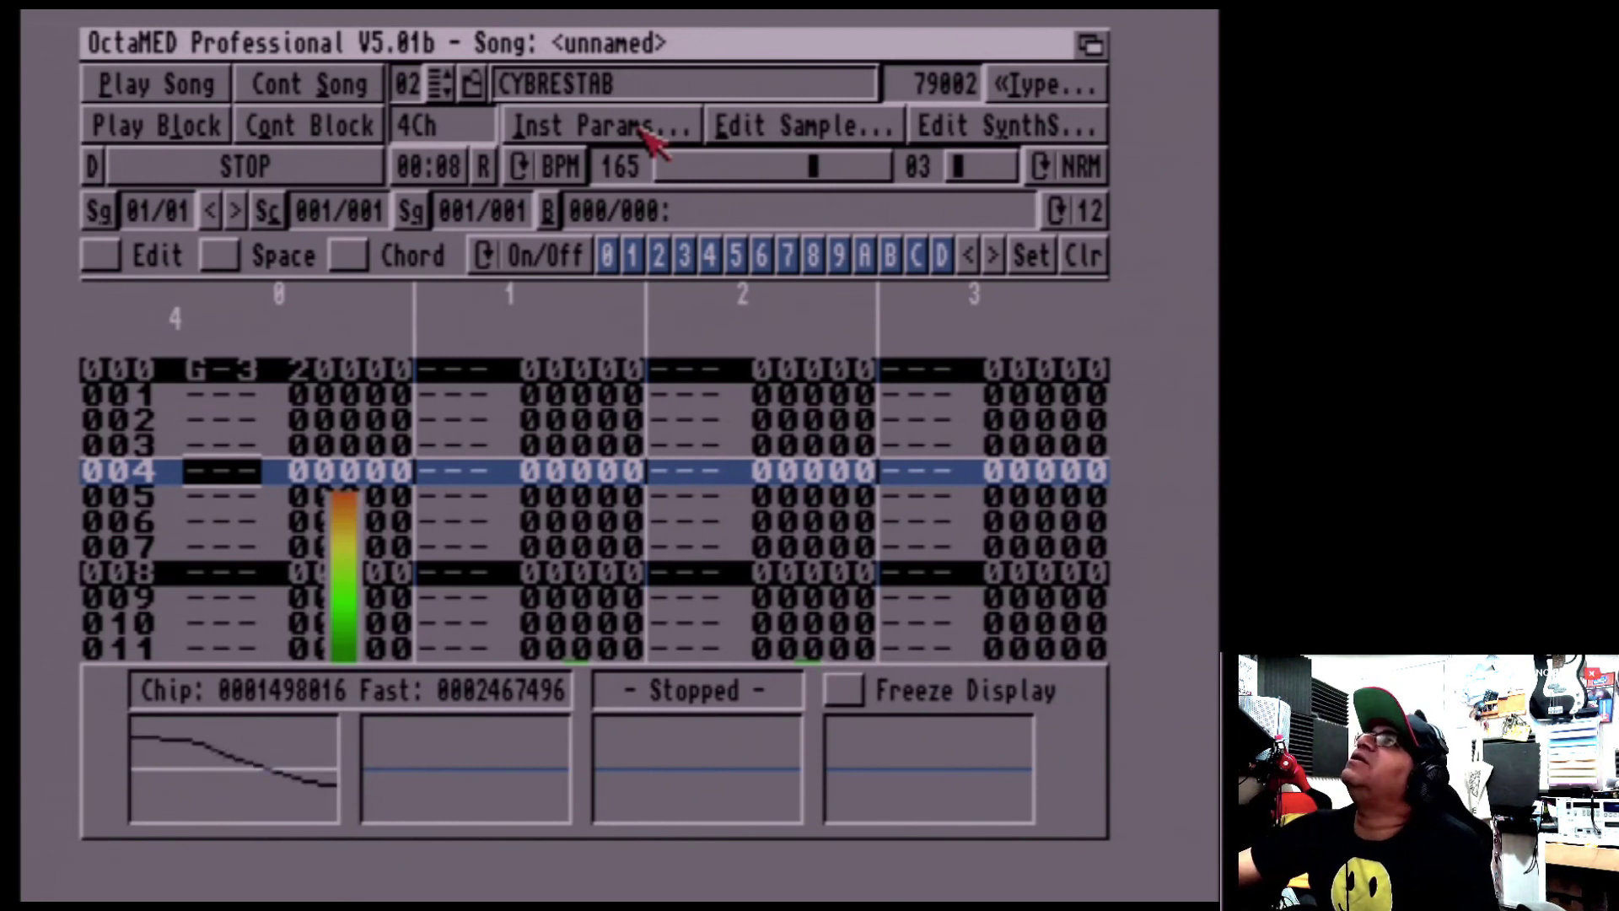
Open CYBRESTAB in the Sample Editor and cut the range 0 to 95 from the start of its waveform
left_click(765, 128)
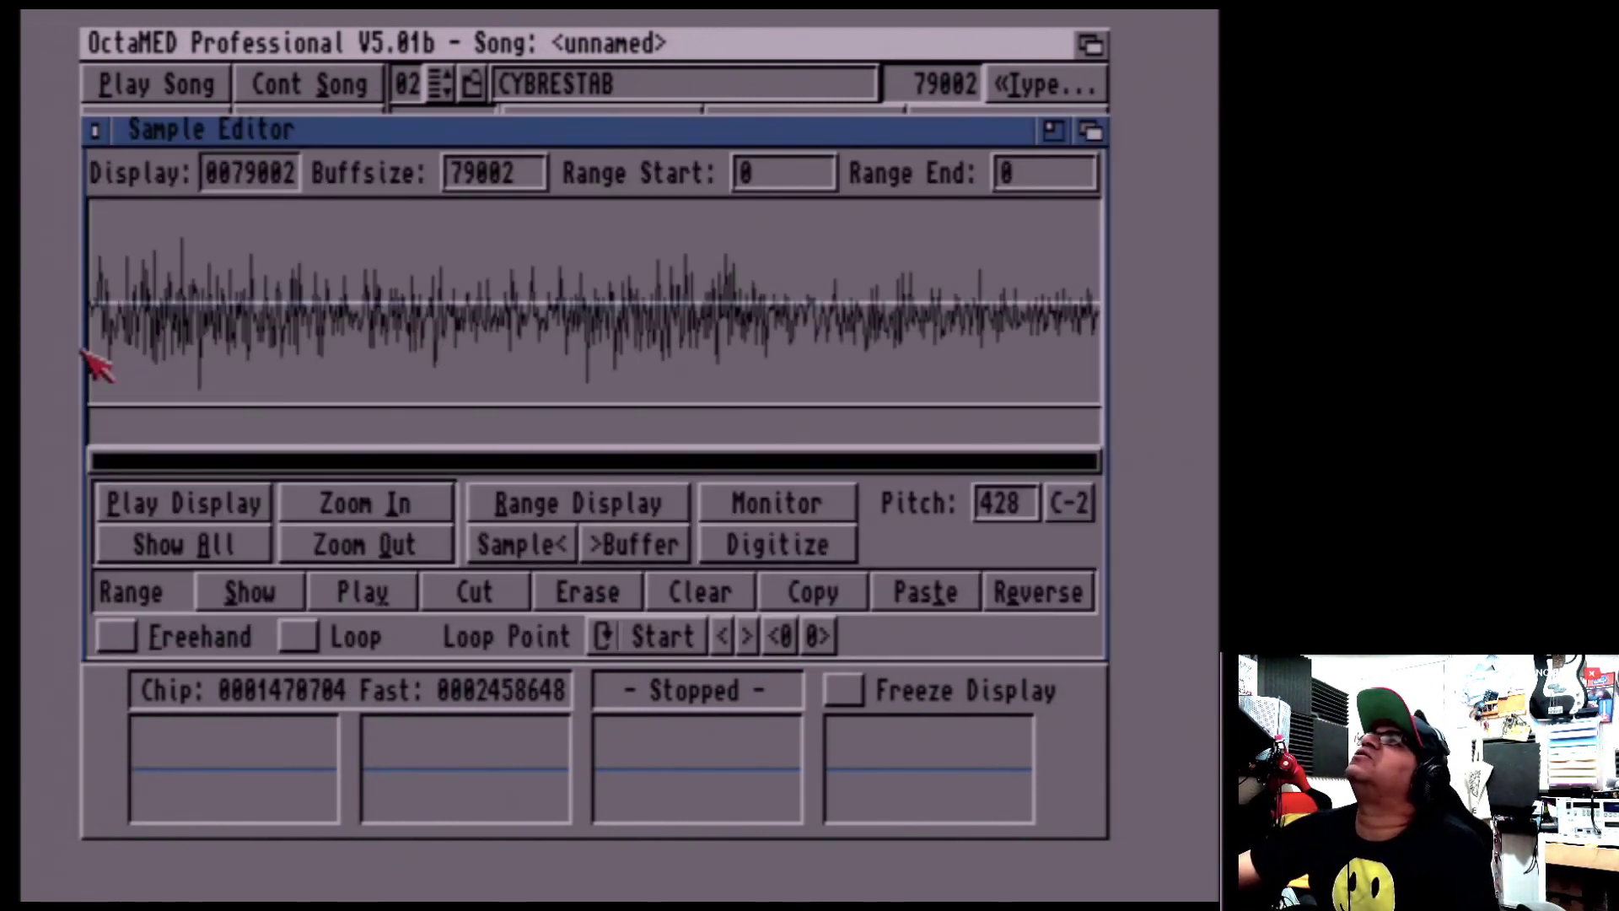
left_click(291, 499)
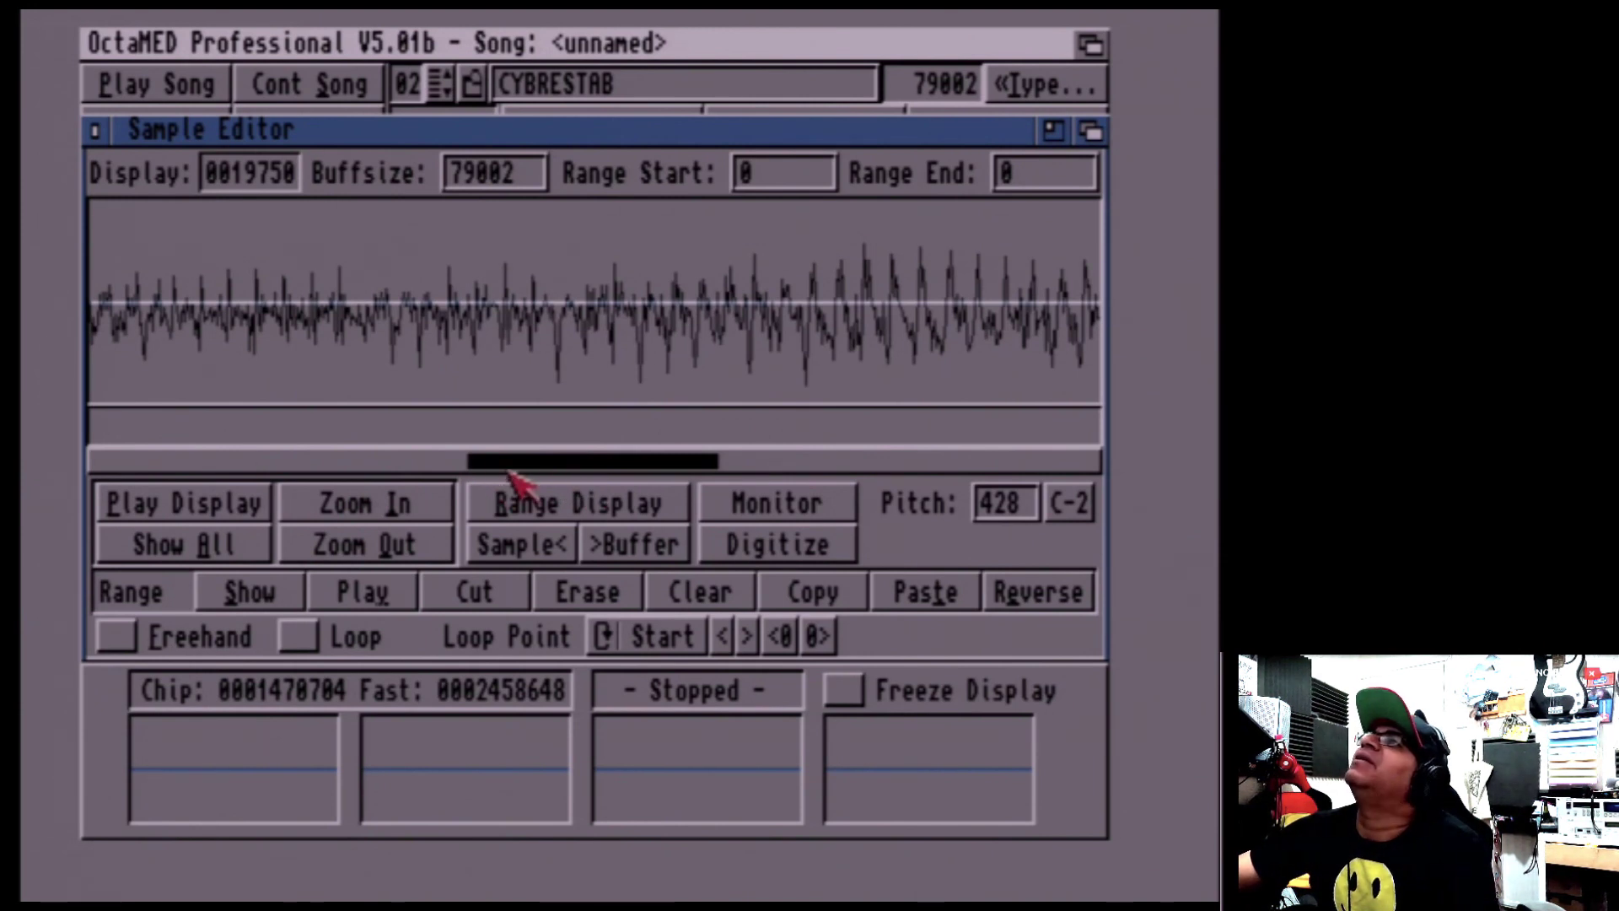
left_click_drag(510, 473, 101, 462)
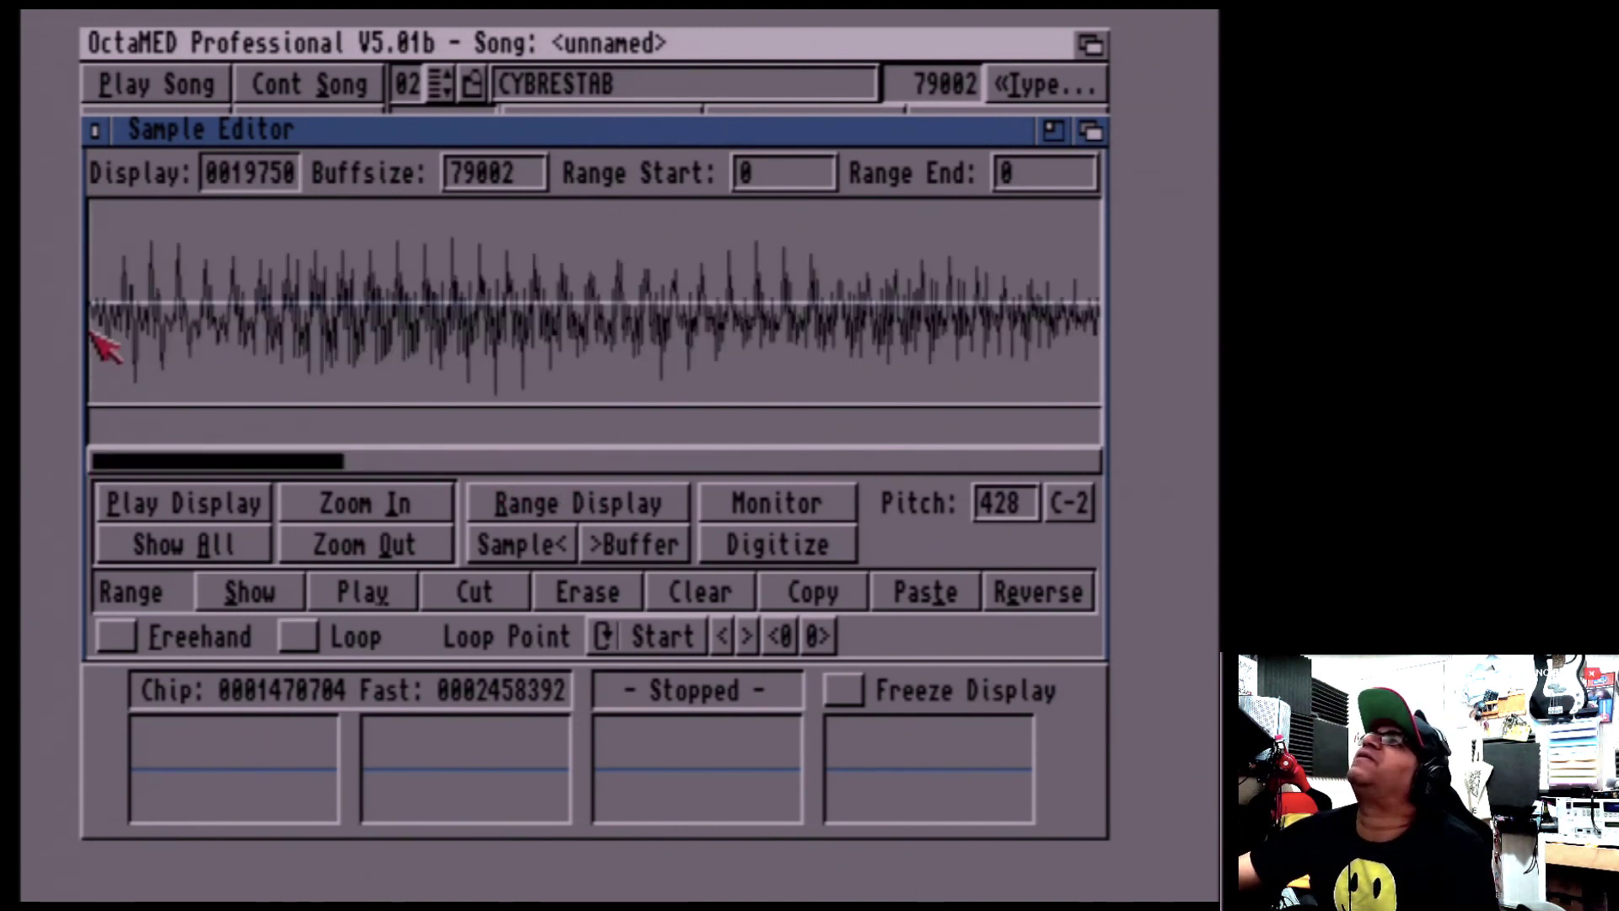
key("i")
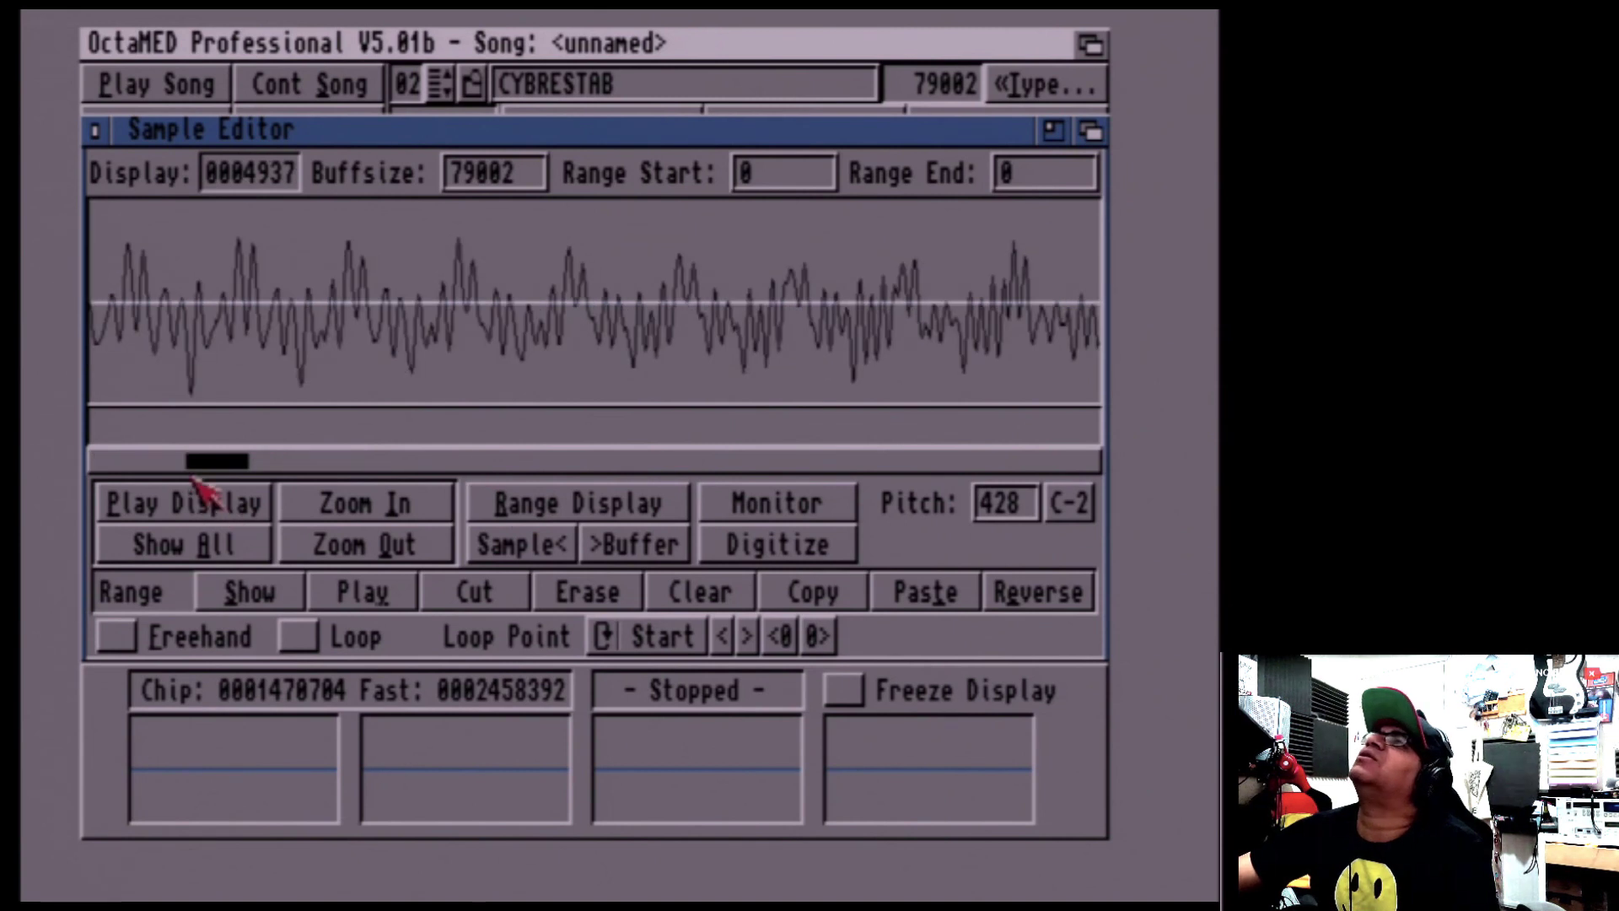
left_click_drag(210, 462, 95, 474)
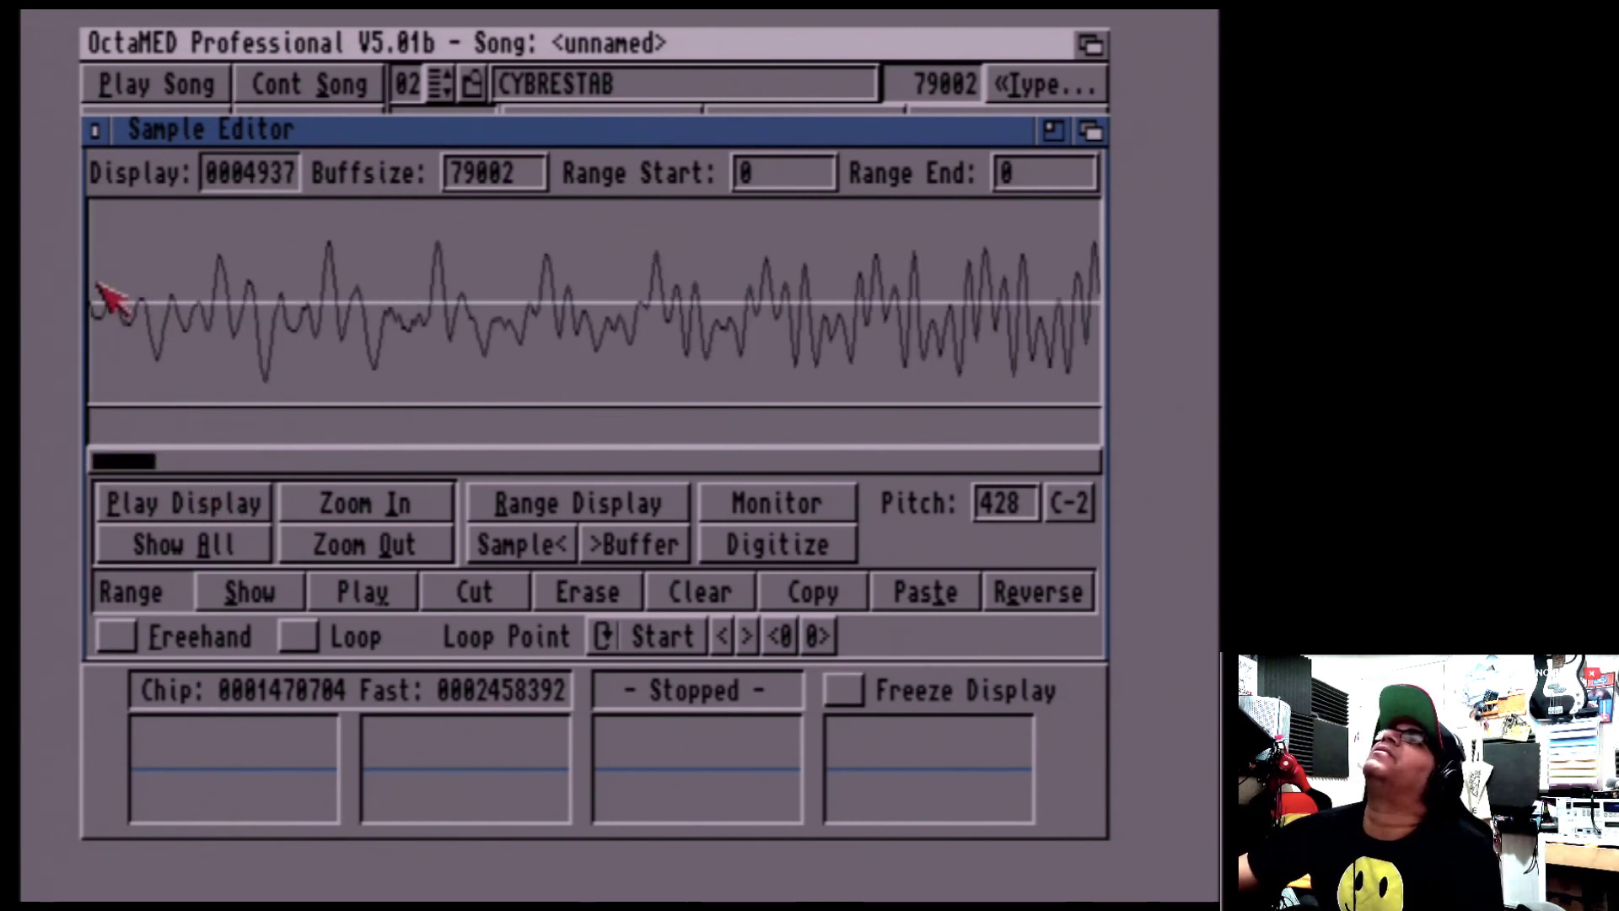
left_click(99, 286)
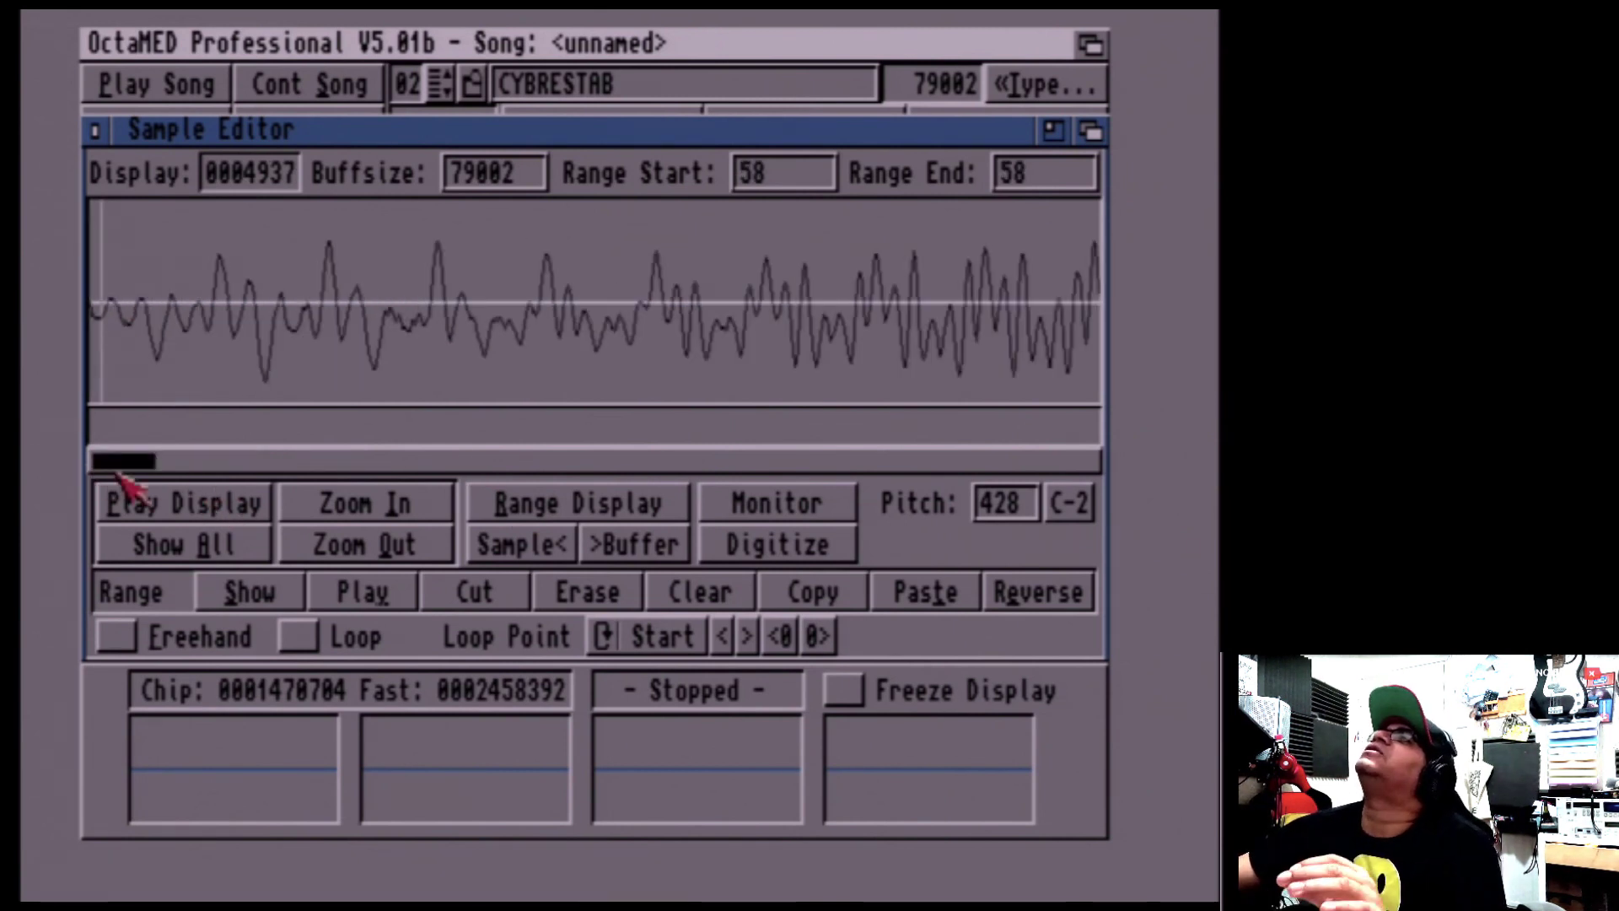
left_click(329, 510)
left_click_drag(123, 463, 102, 463)
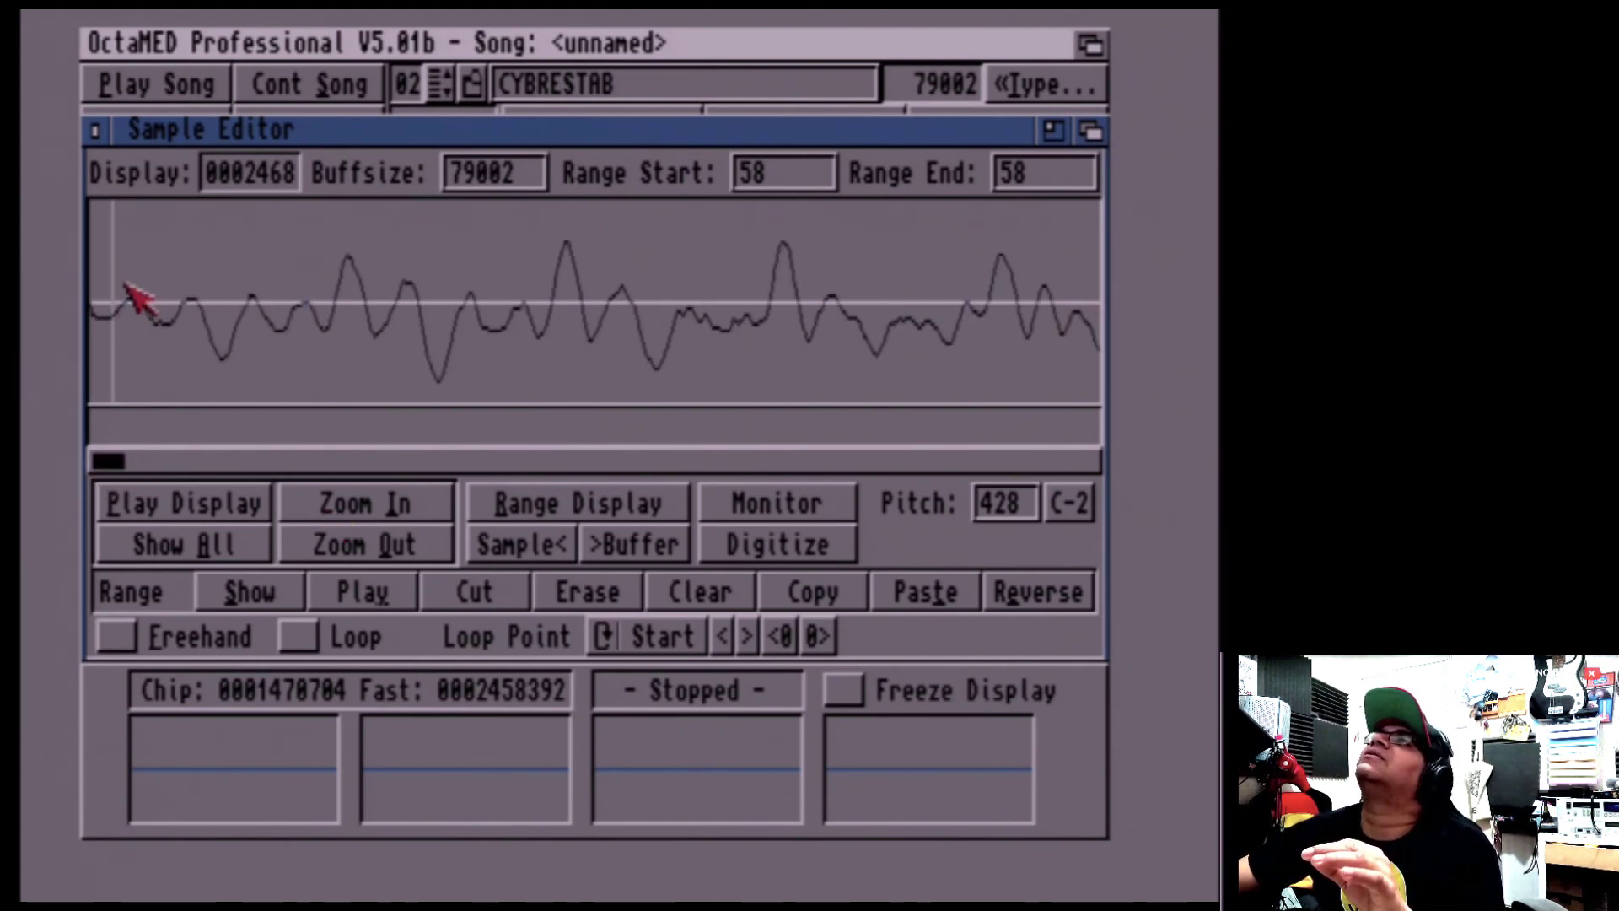
left_click_drag(127, 286, 93, 291)
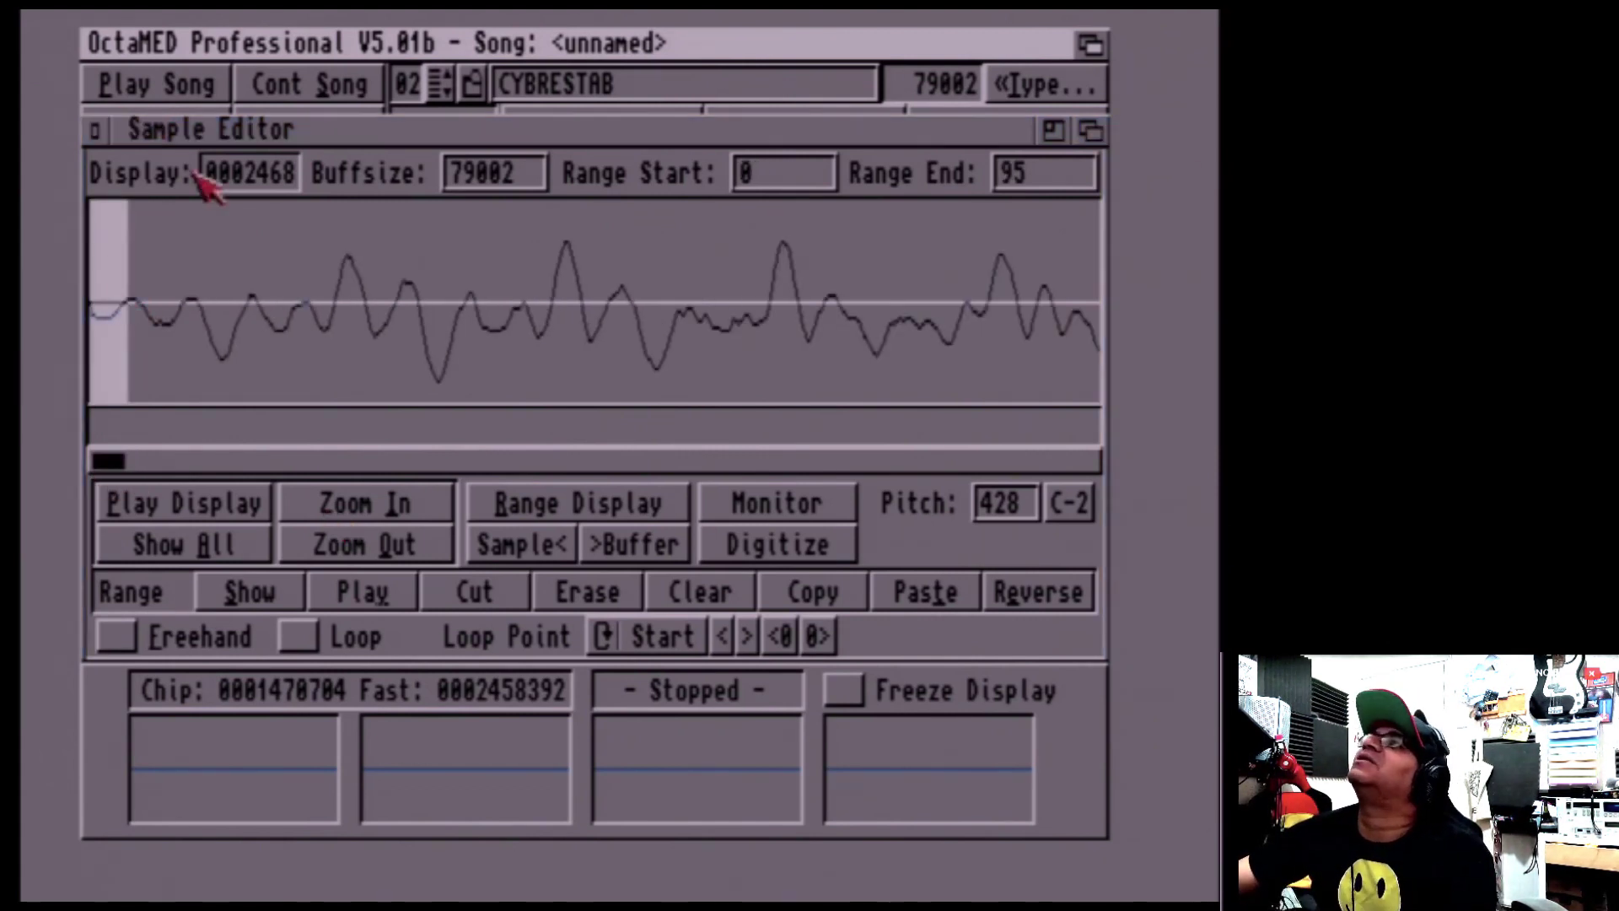
left_click(453, 595)
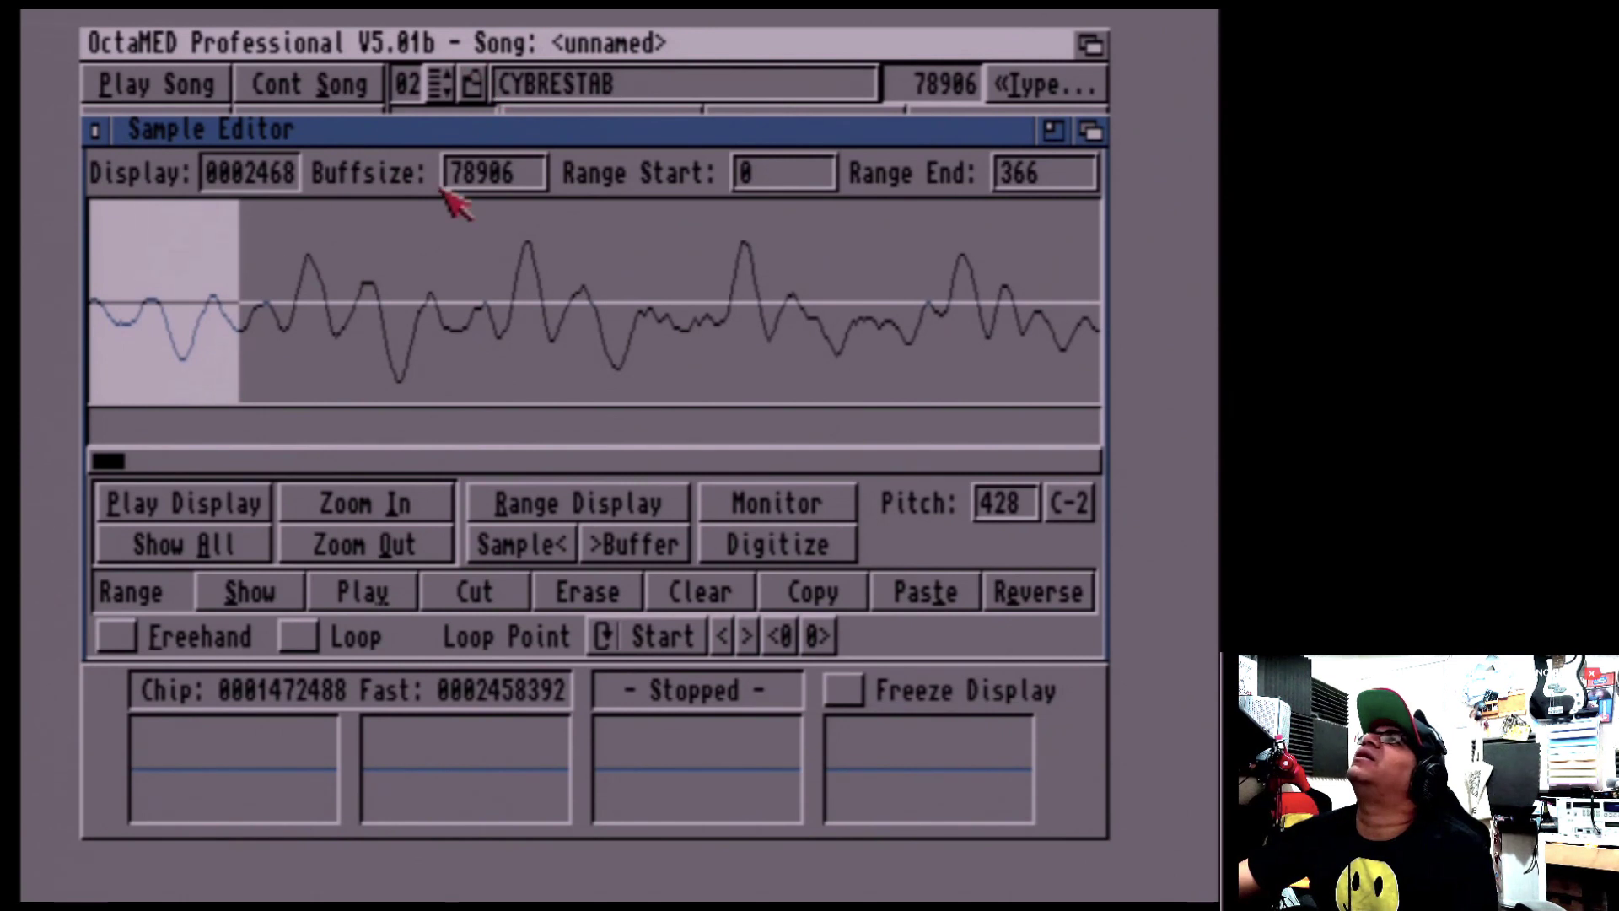
Cut about another 500 samples from the start of CYBRESTAB, up to the rise of the first large peak
left_click(604, 279)
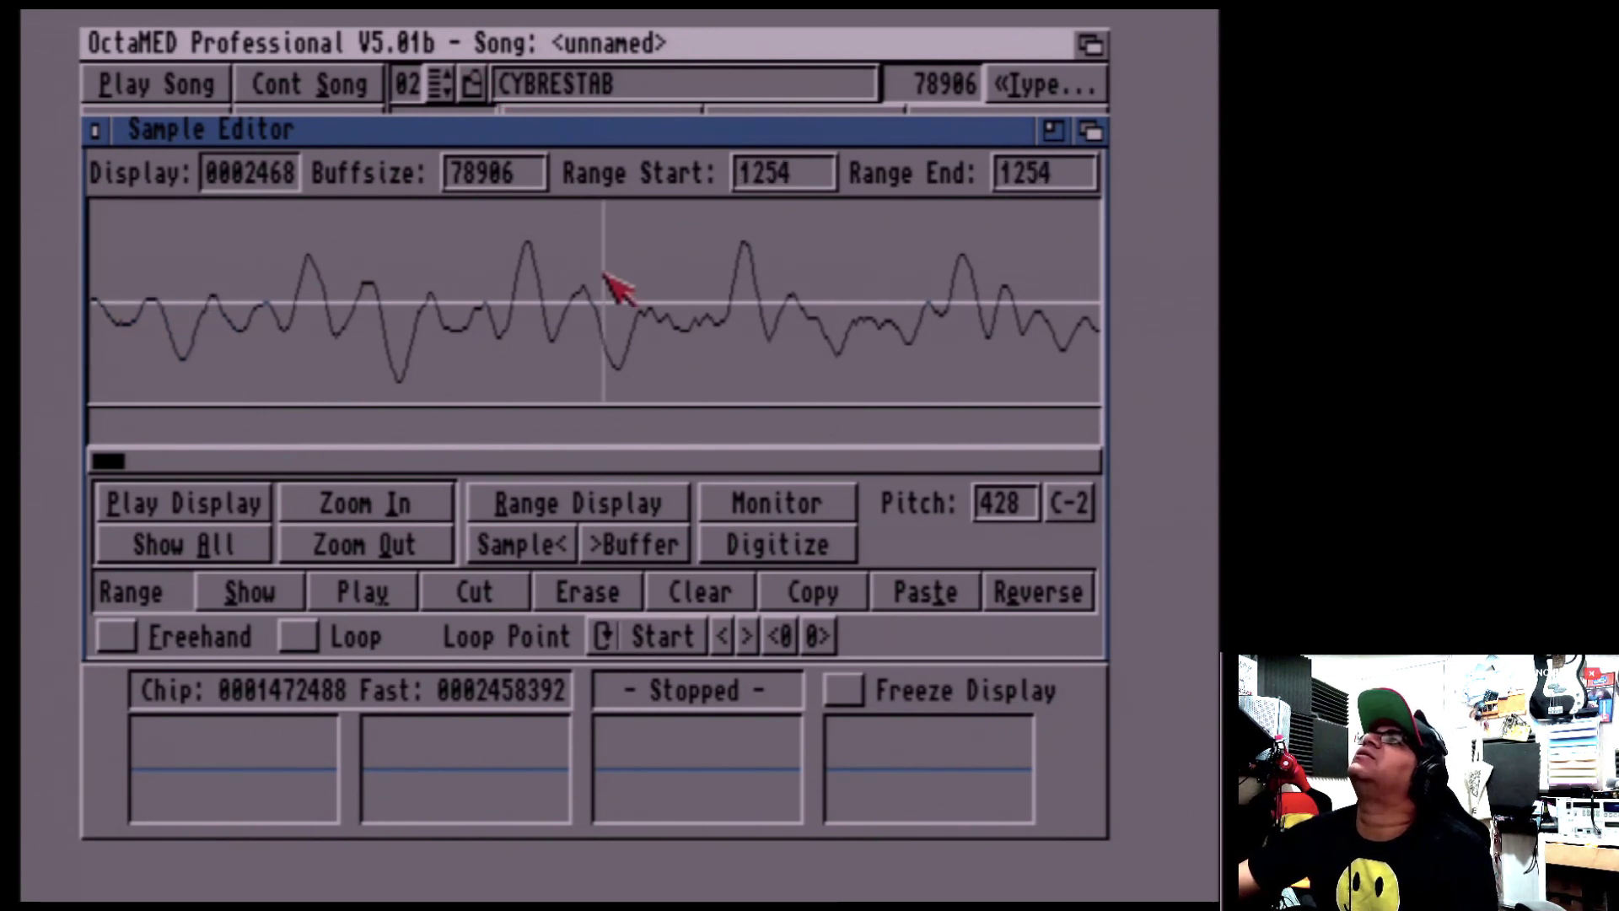
left_click(619, 384)
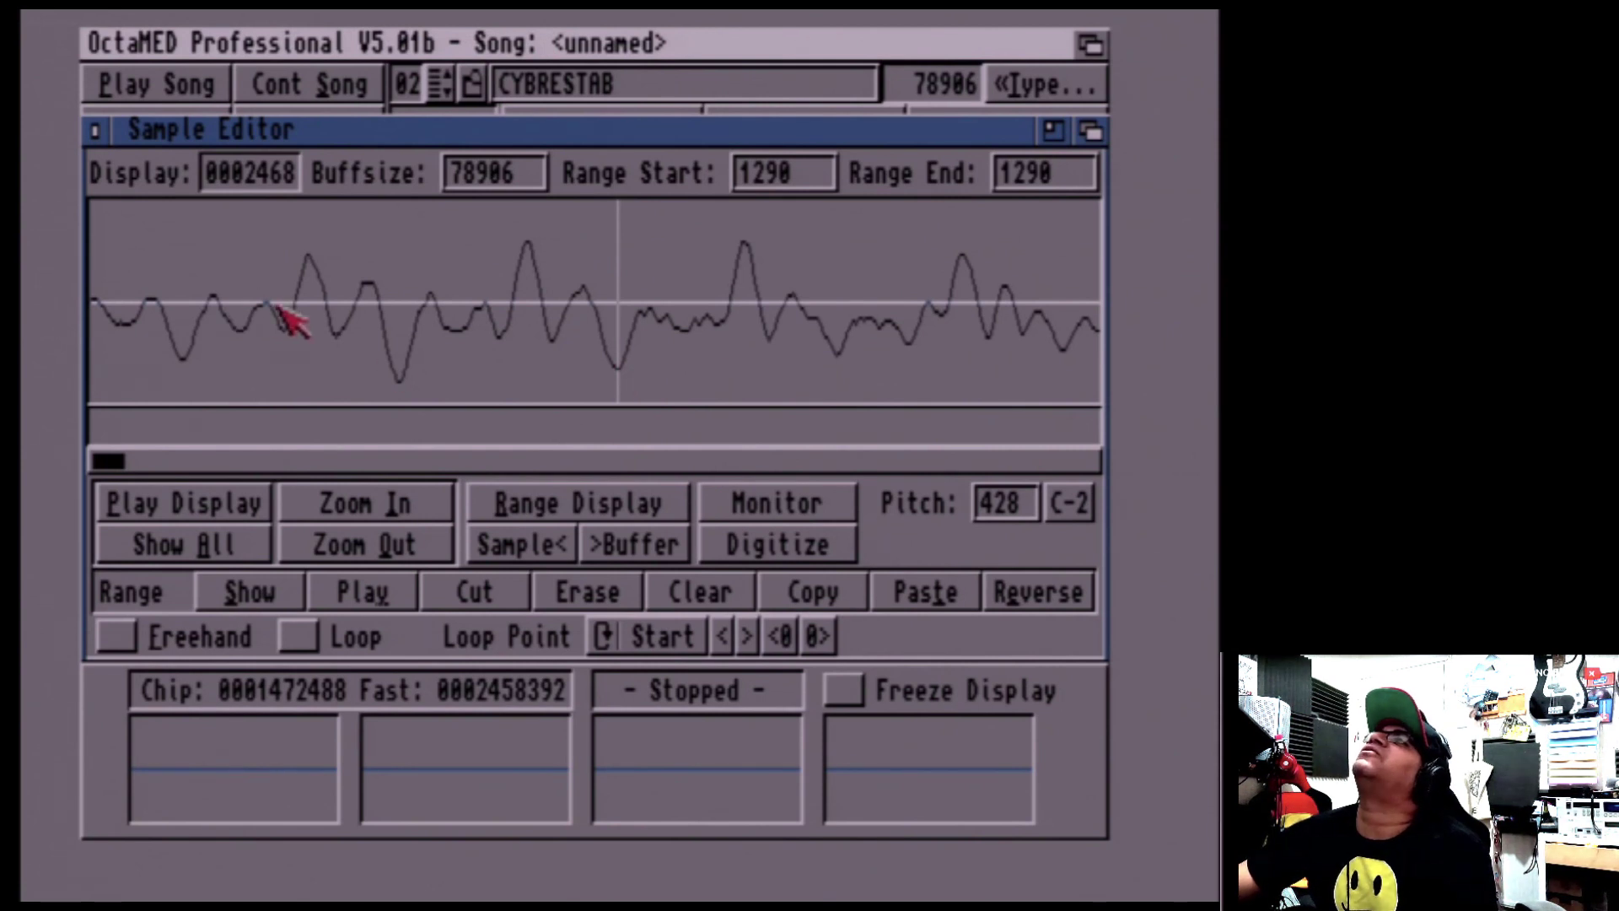
left_click(294, 310)
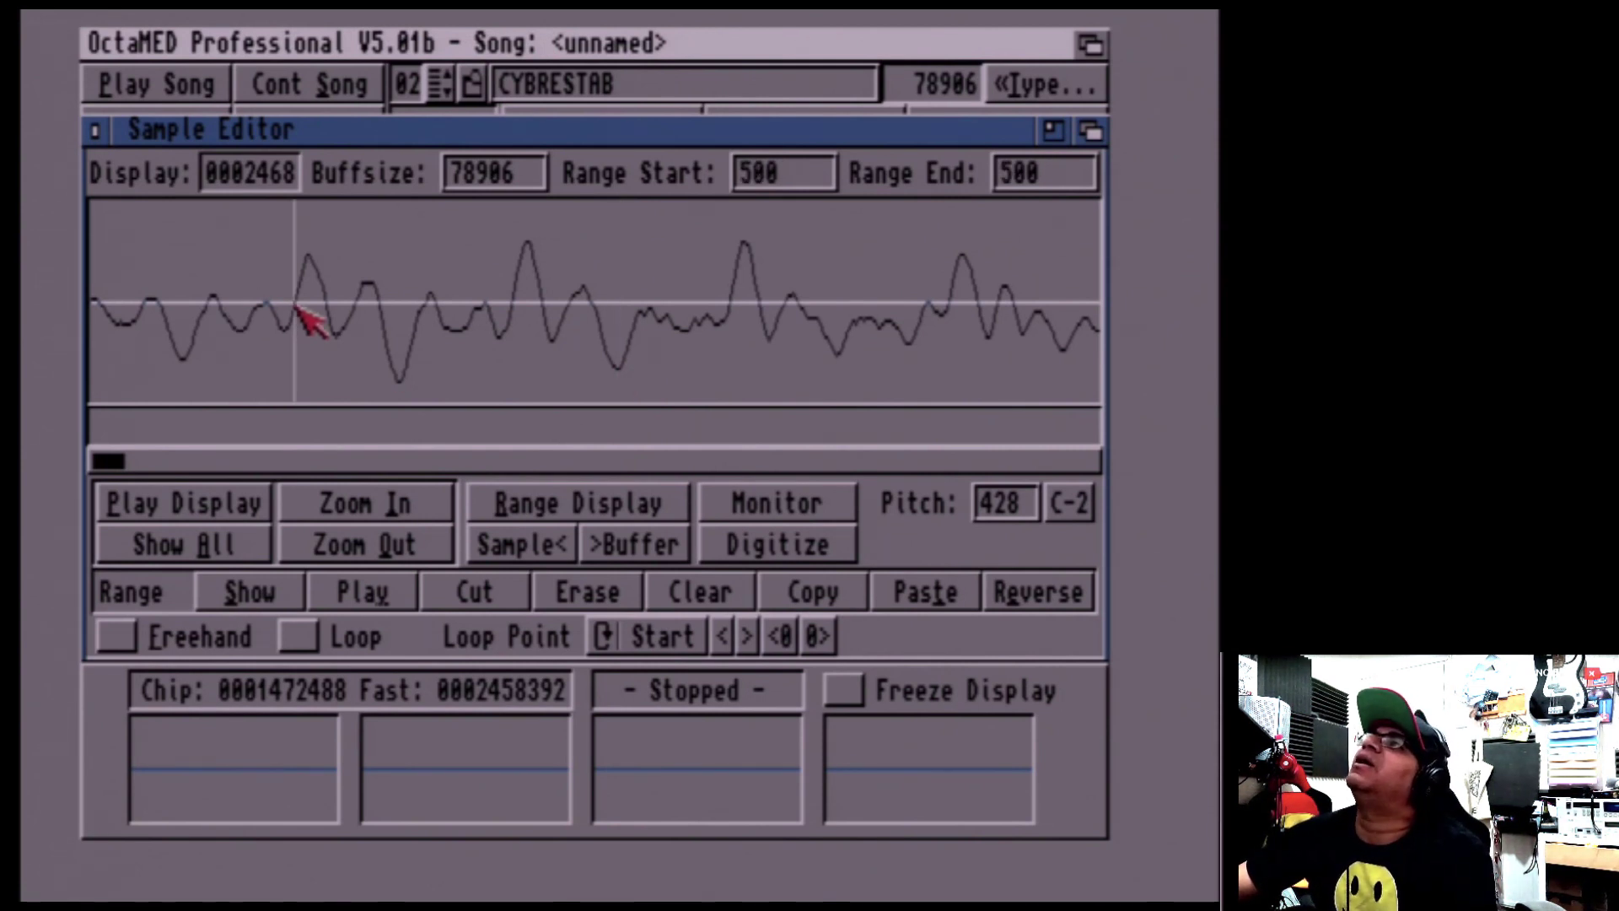
left_click_drag(297, 310, 87, 310)
left_click(480, 593)
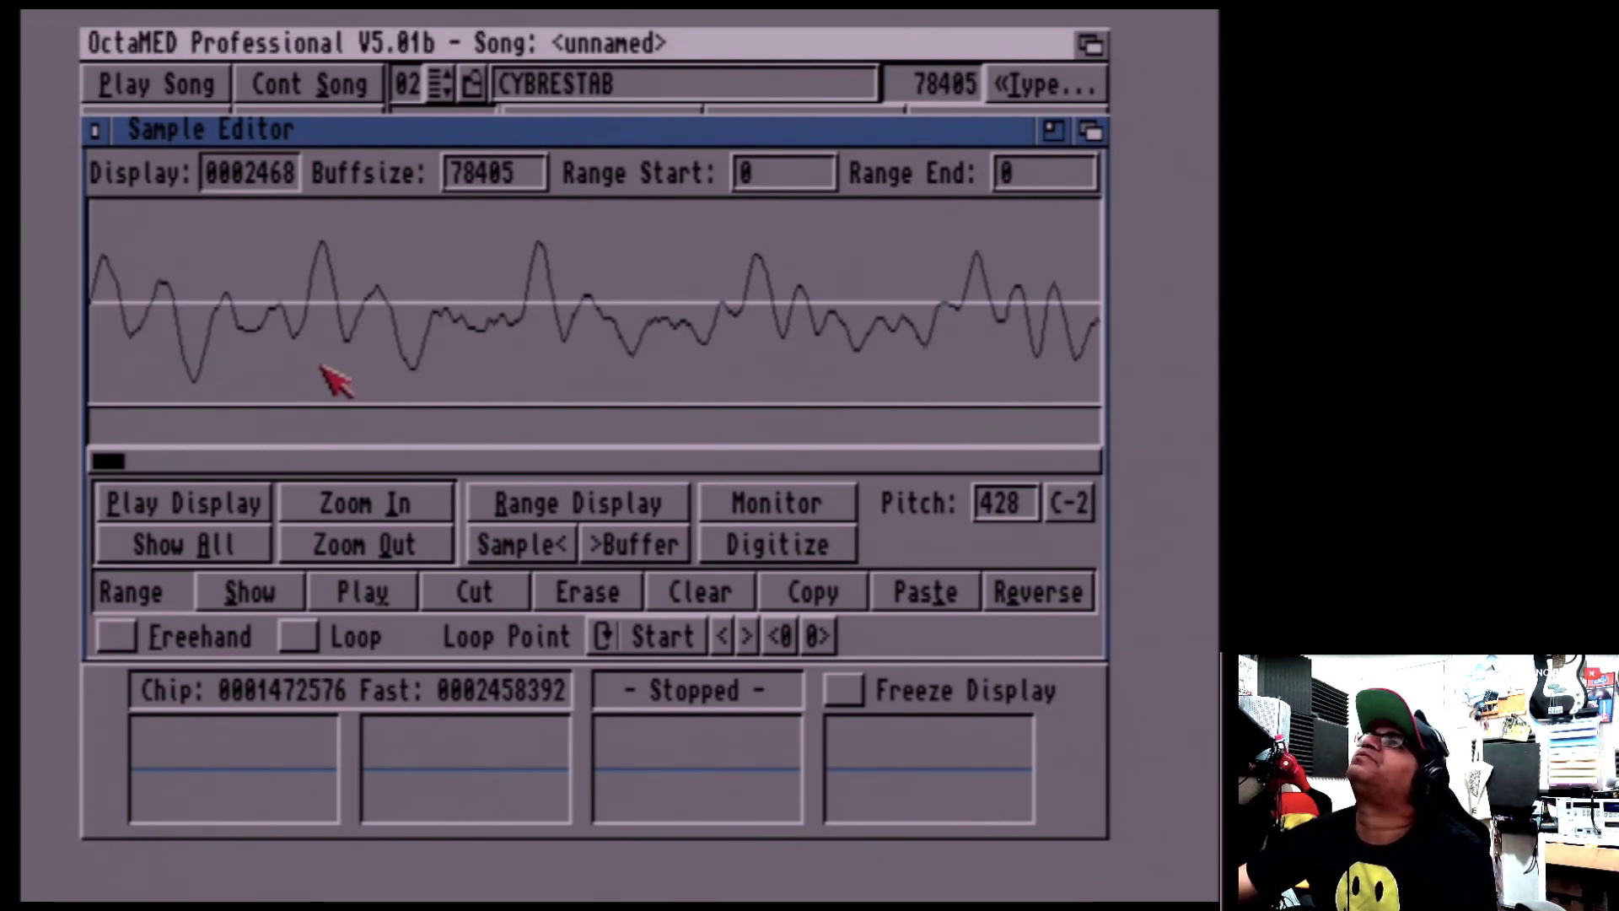
Apply a fade-in to the range 0 to 1021 at the start of CYBRESTAB
key("o")
key("o")
key("o")
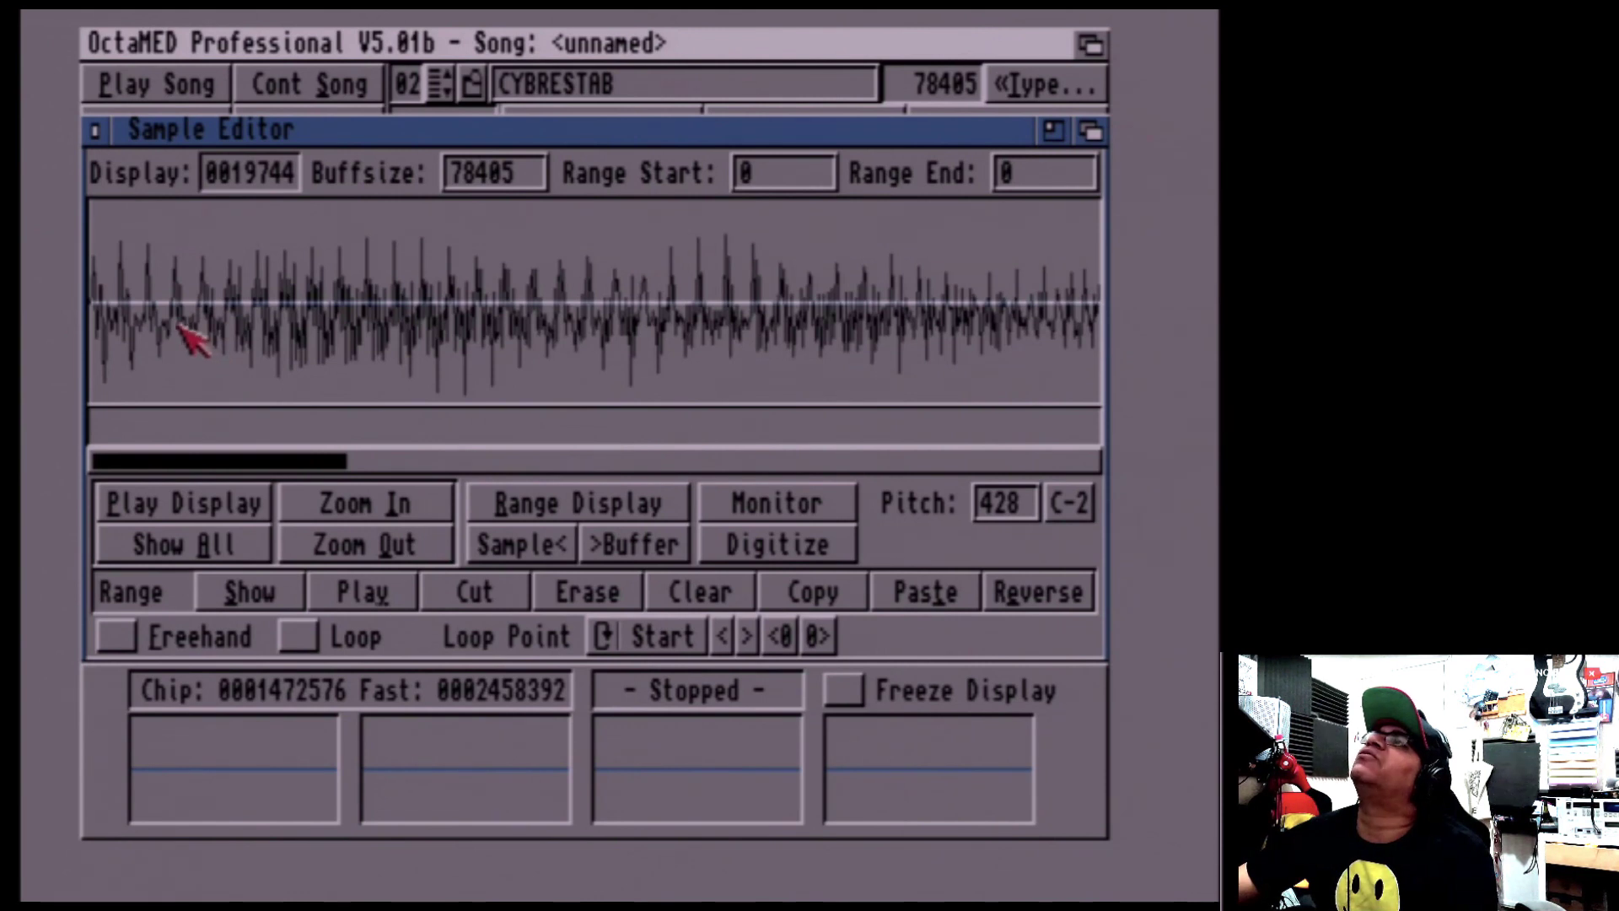
left_click_drag(147, 323, 114, 324)
right_click(126, 335)
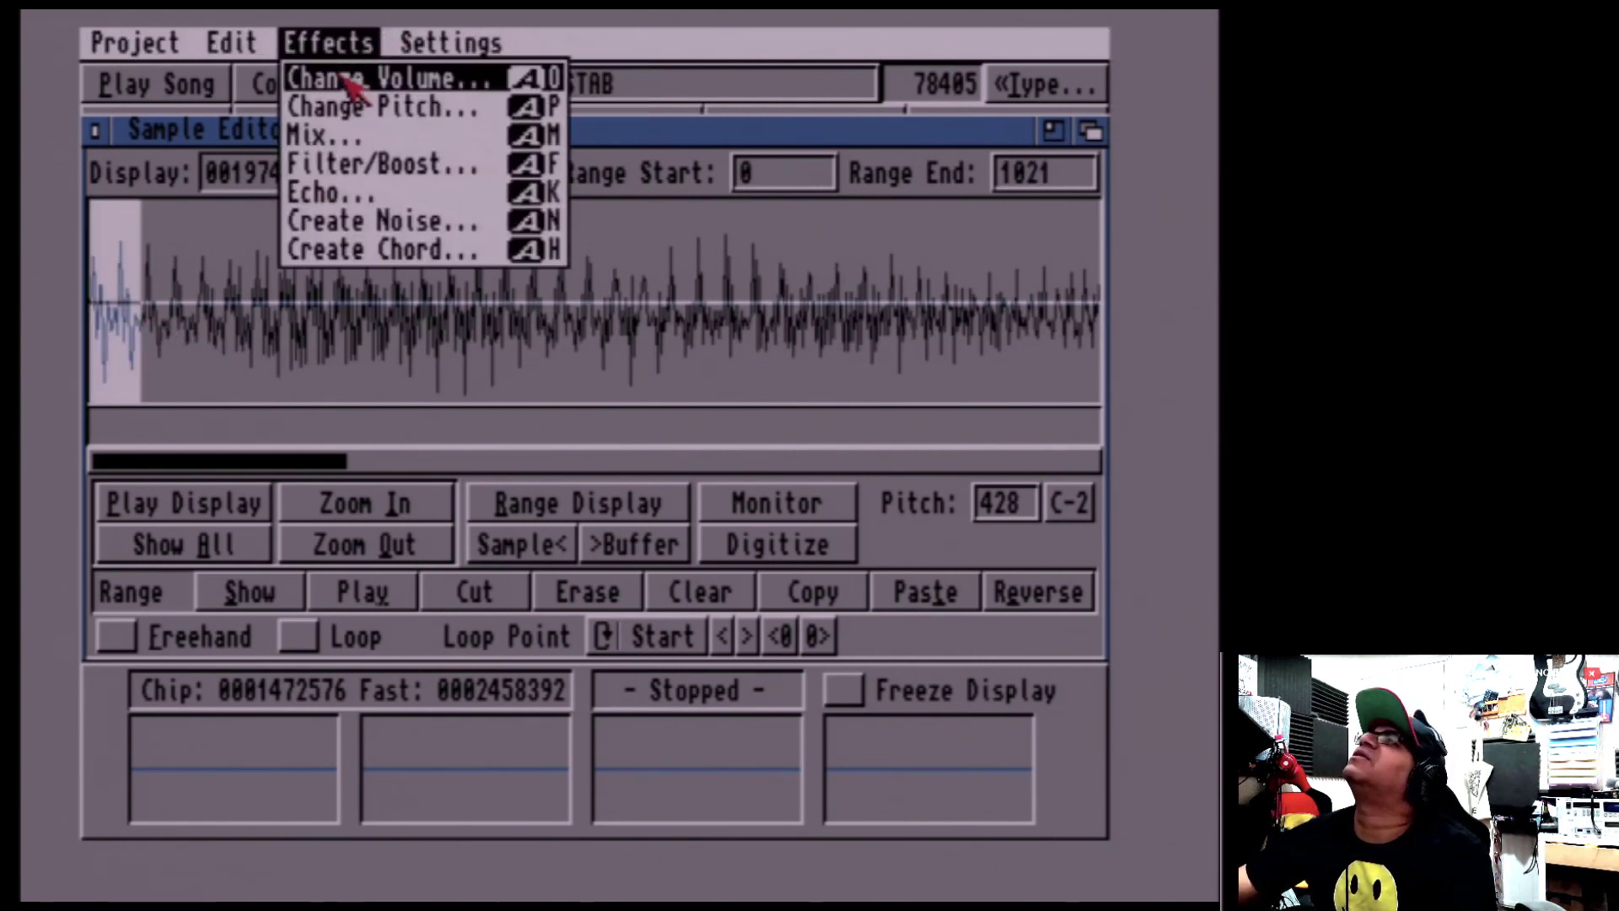
right_click(346, 81)
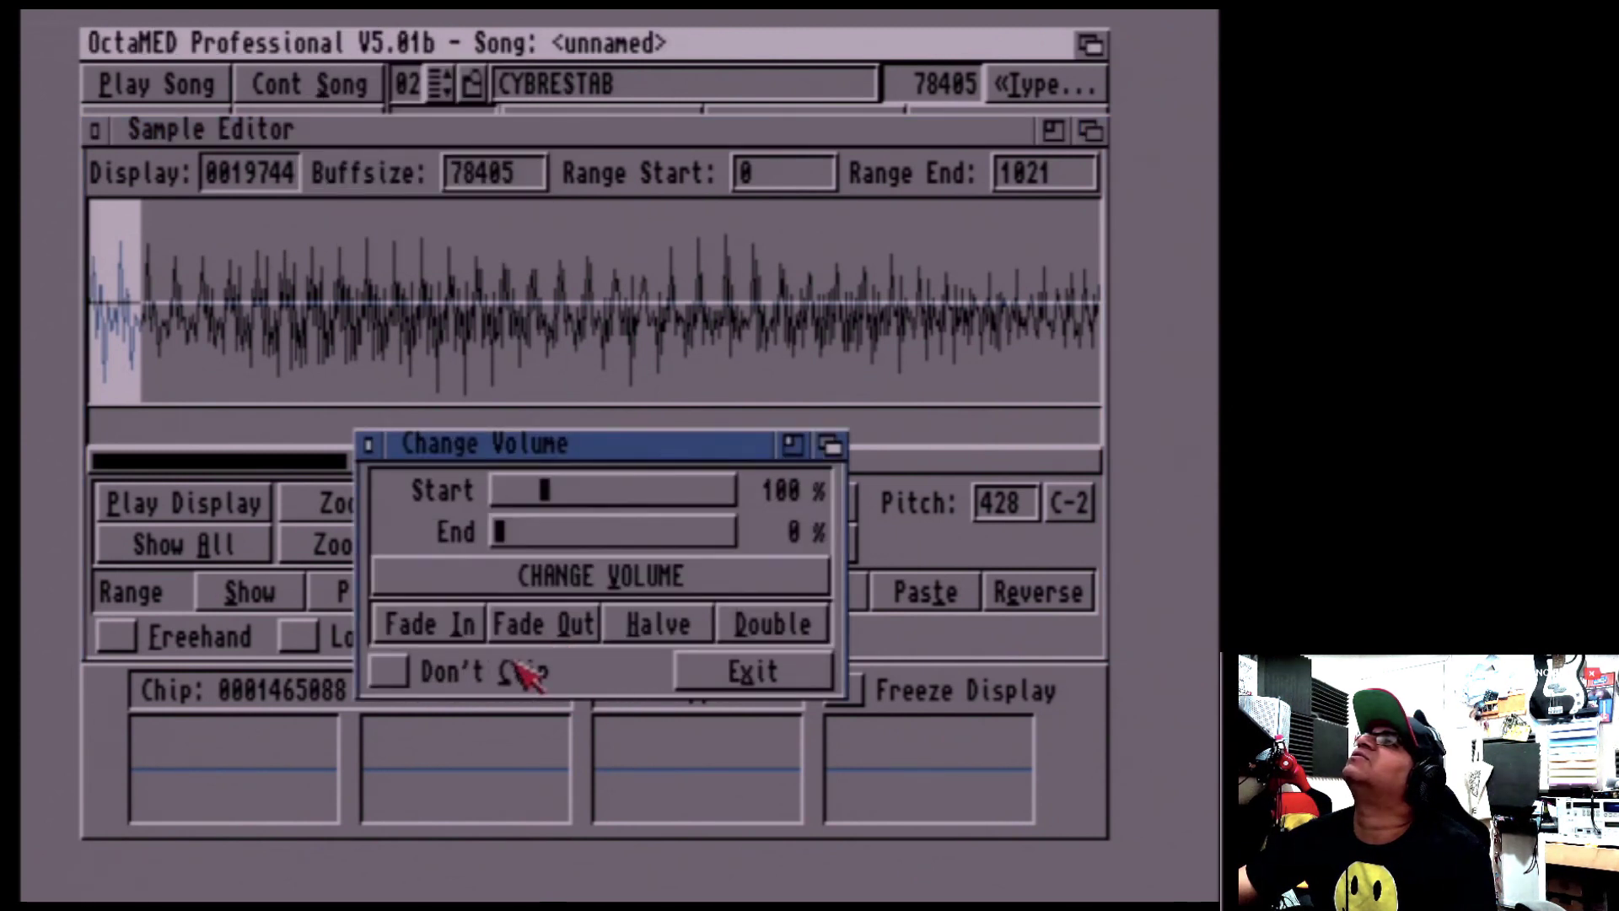
left_click(435, 634)
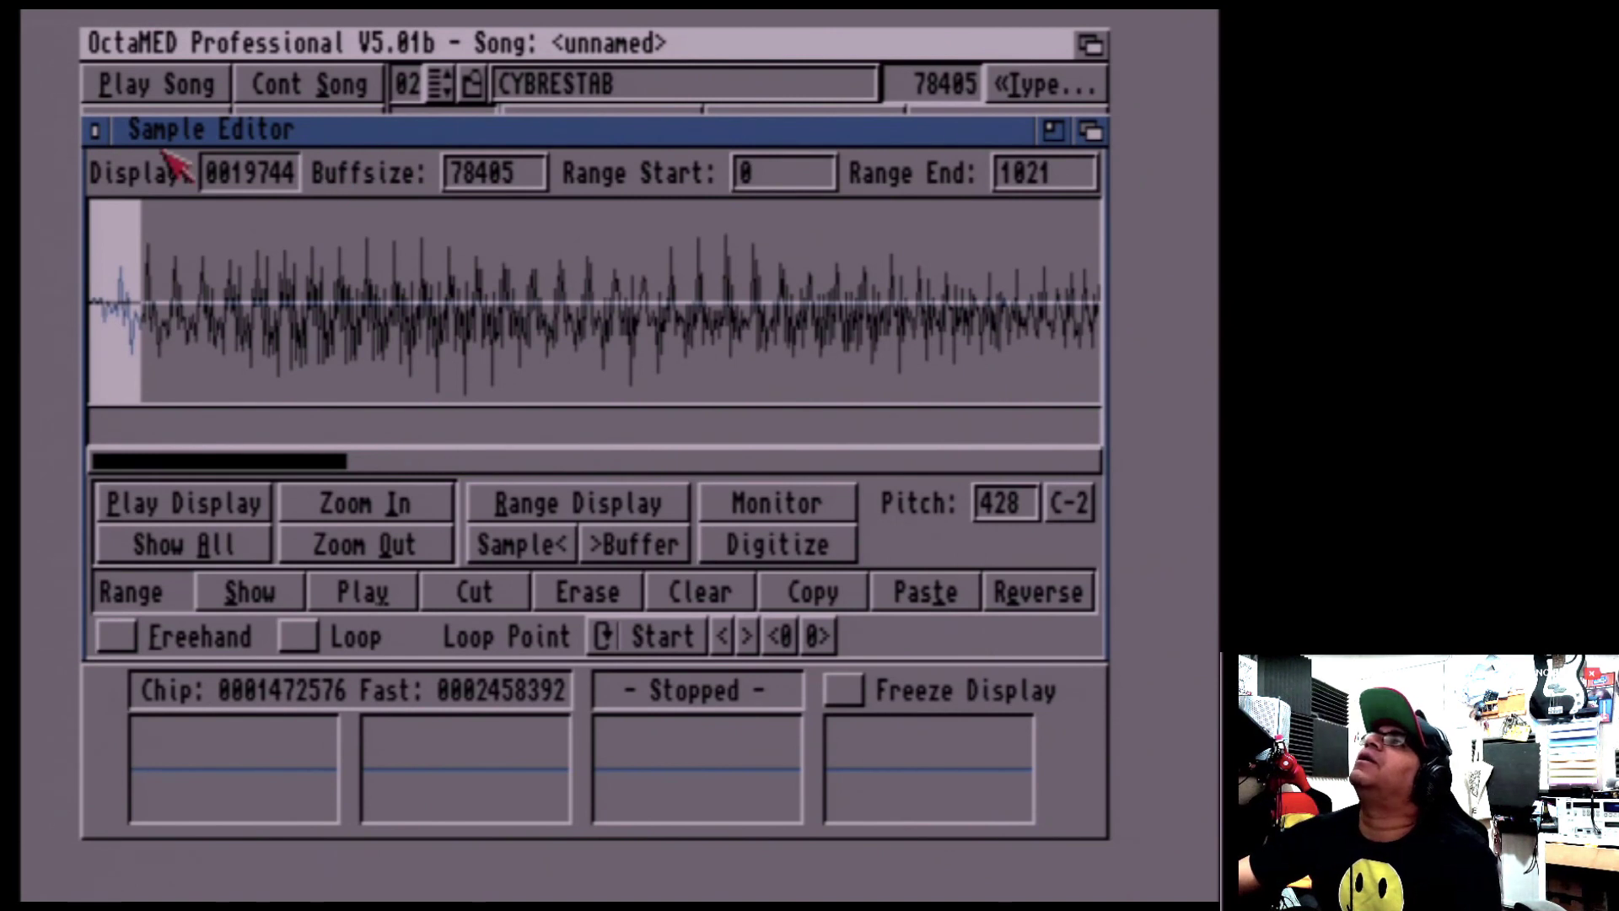
Enable a loop from about a quarter to two-thirds of the displayed waveform and select its end point for adjustment
left_click(298, 638)
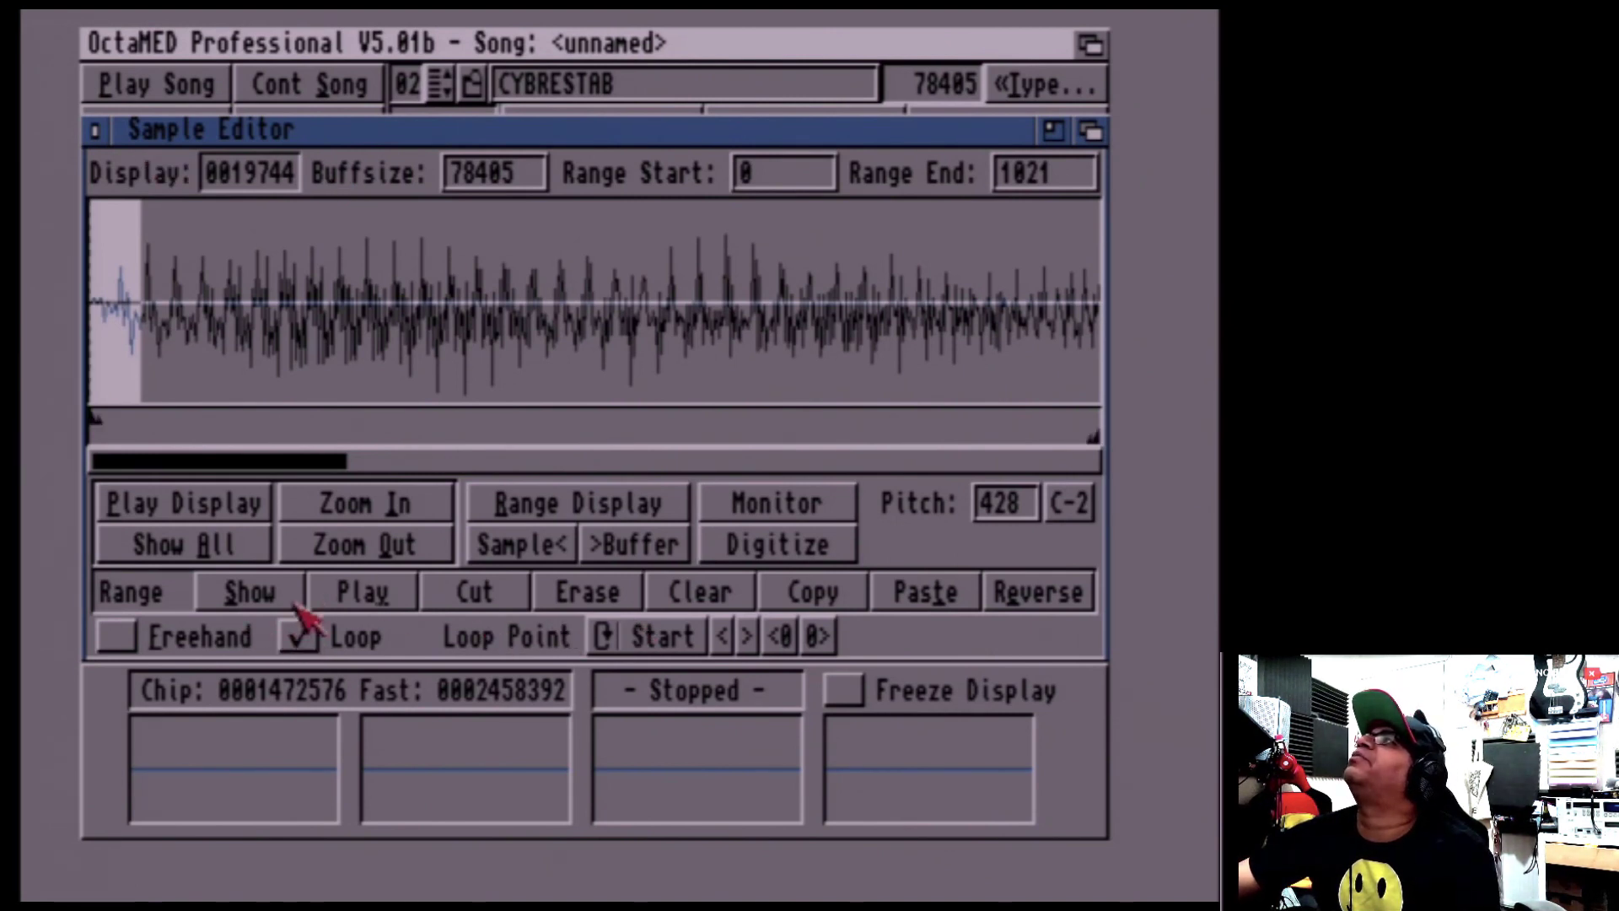
left_click_drag(1090, 436, 439, 439)
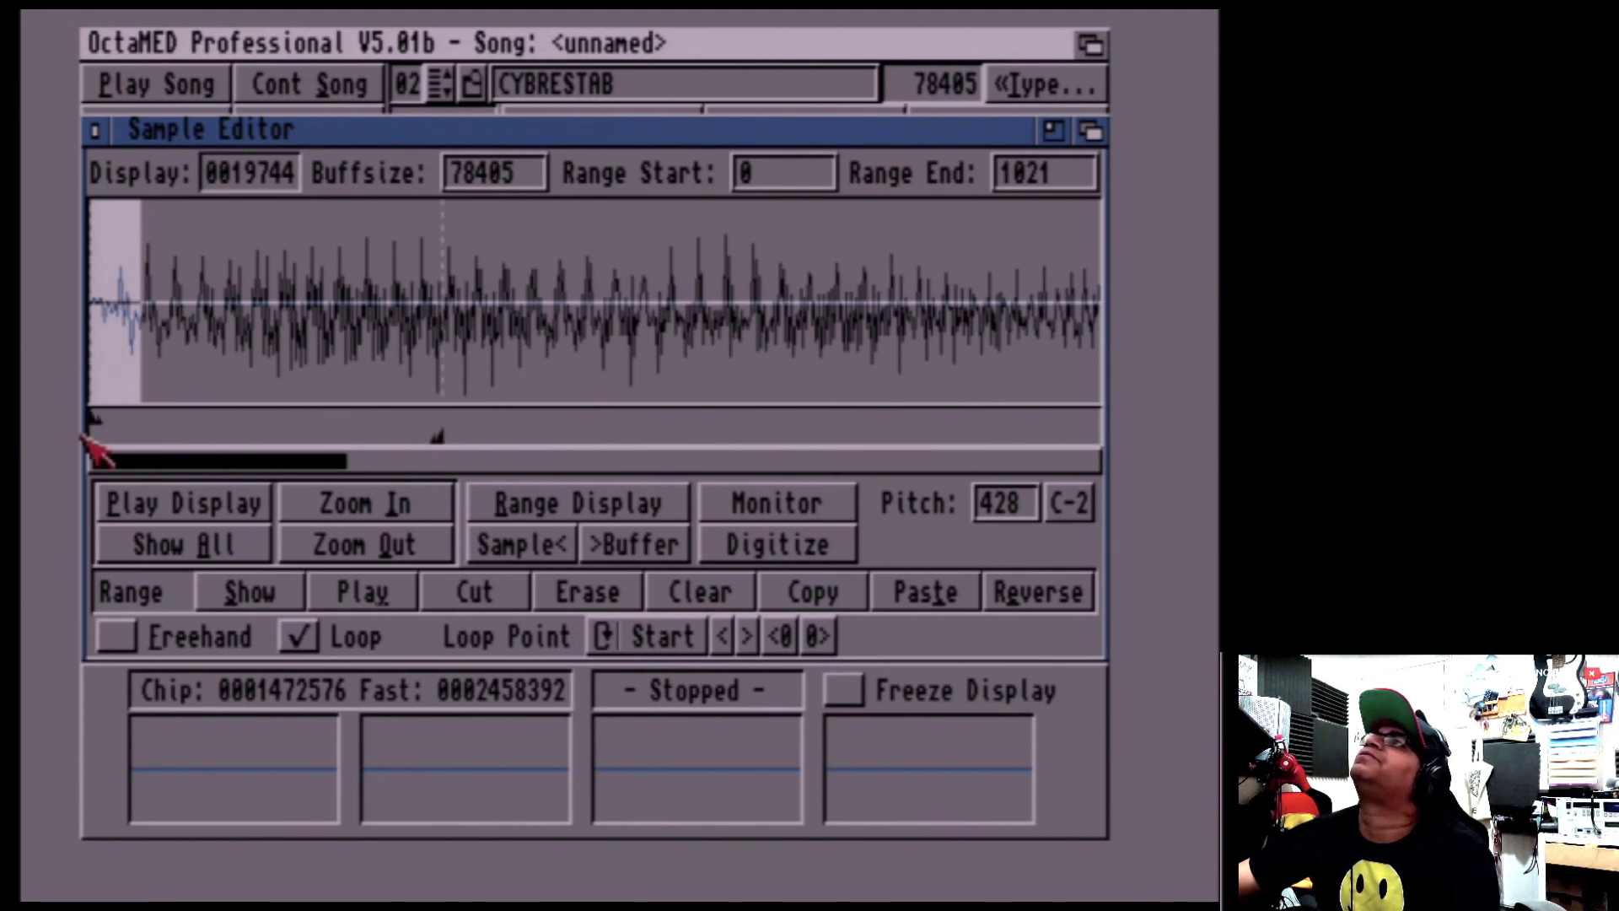
left_click_drag(93, 415, 349, 416)
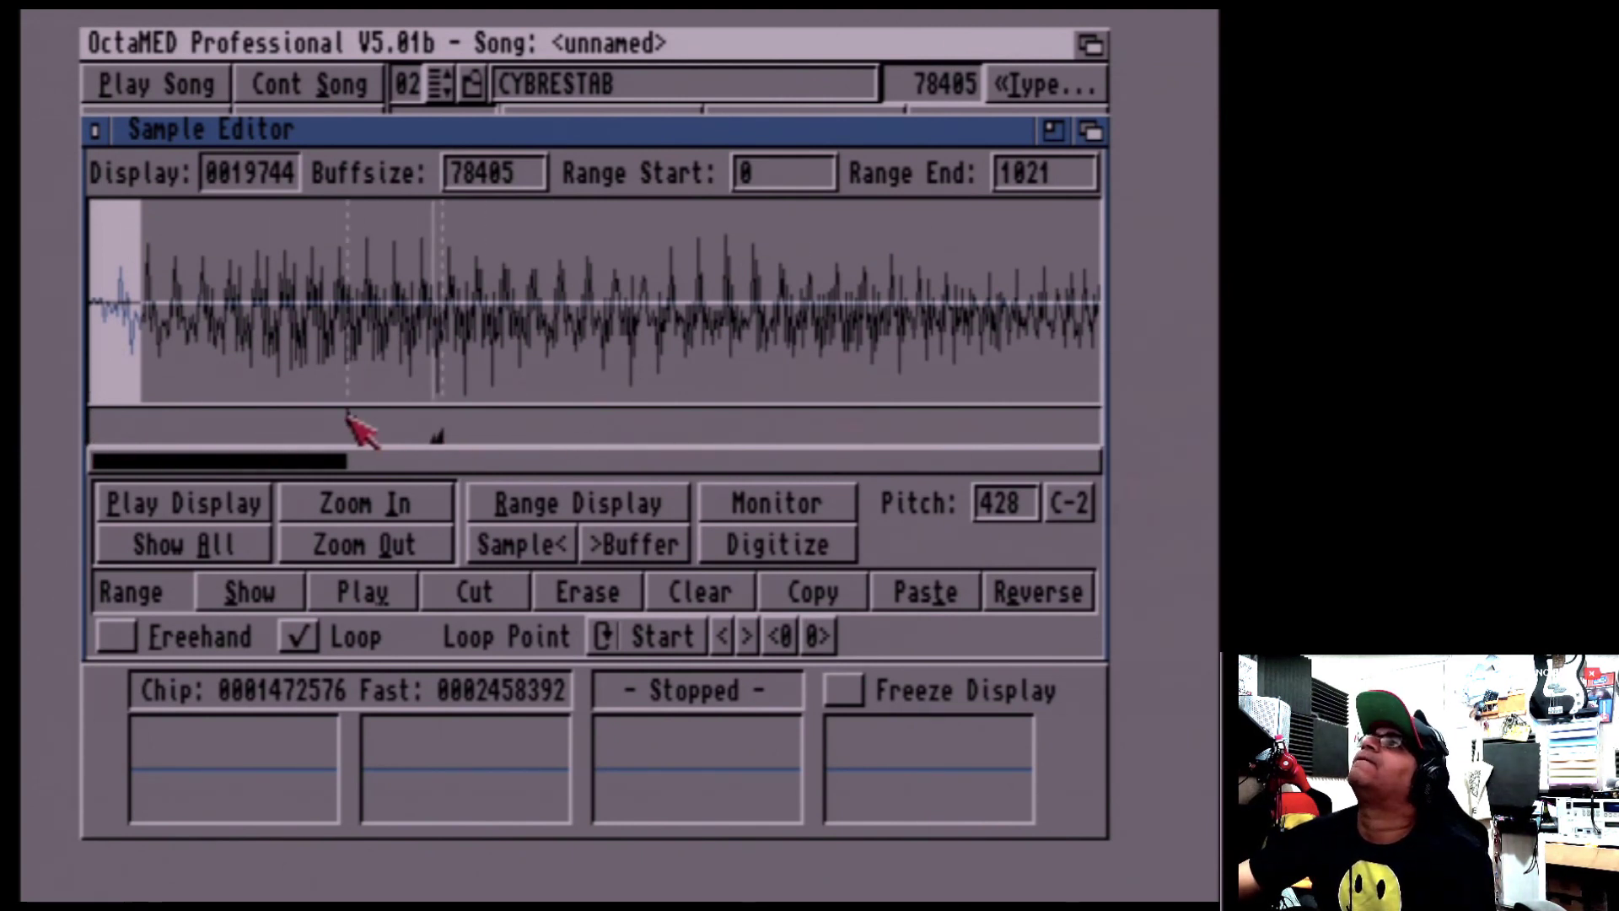
left_click_drag(442, 438, 780, 441)
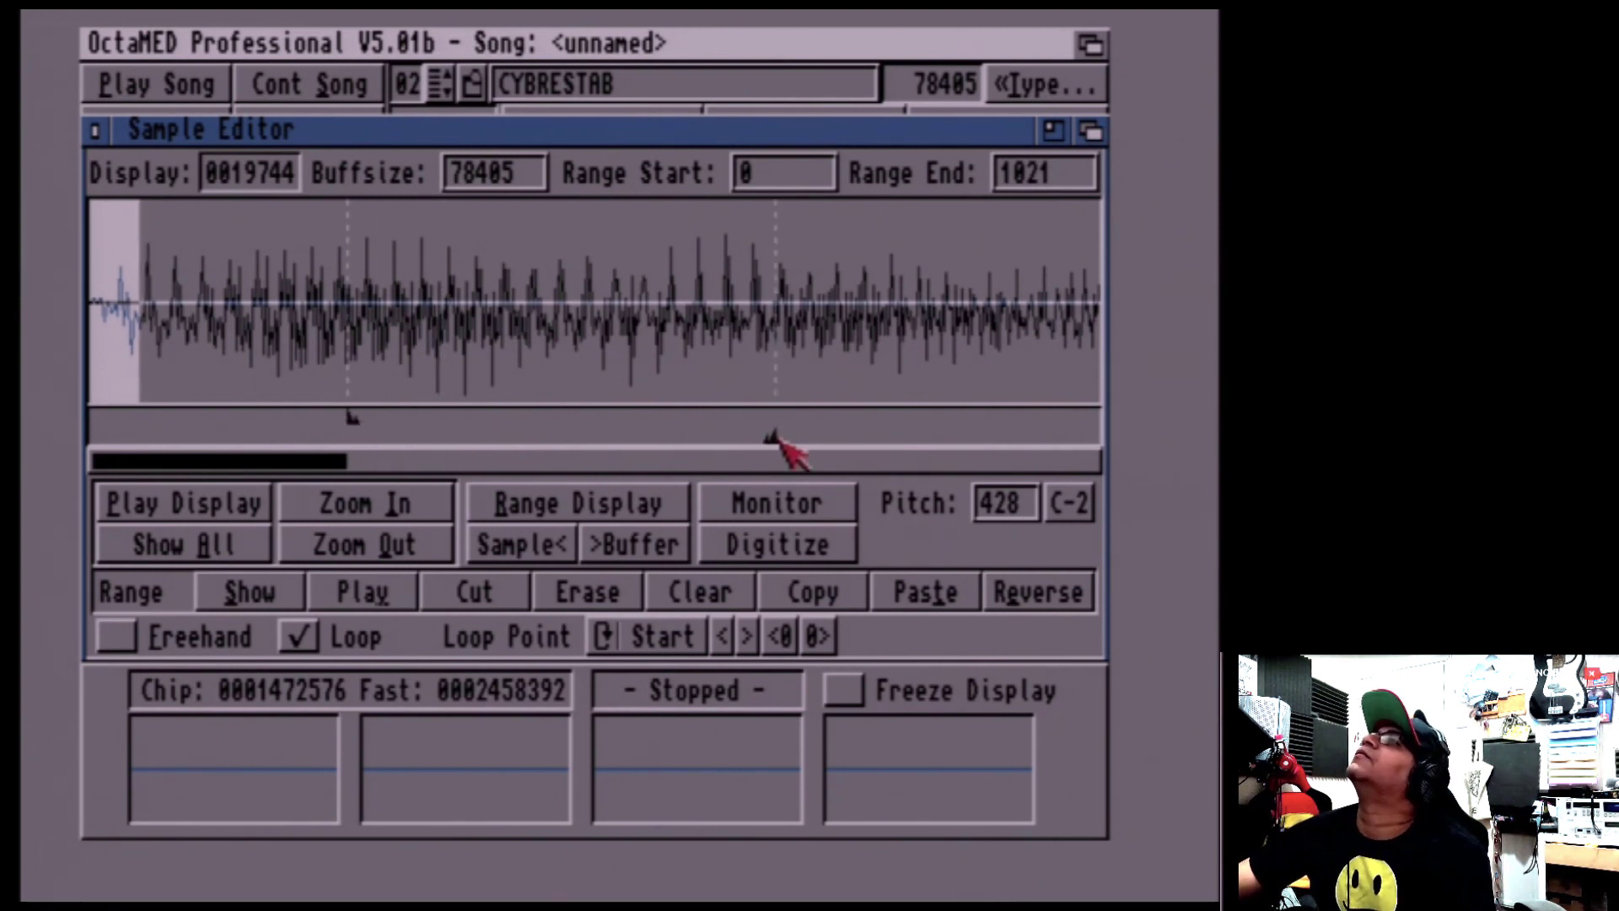
left_click(674, 643)
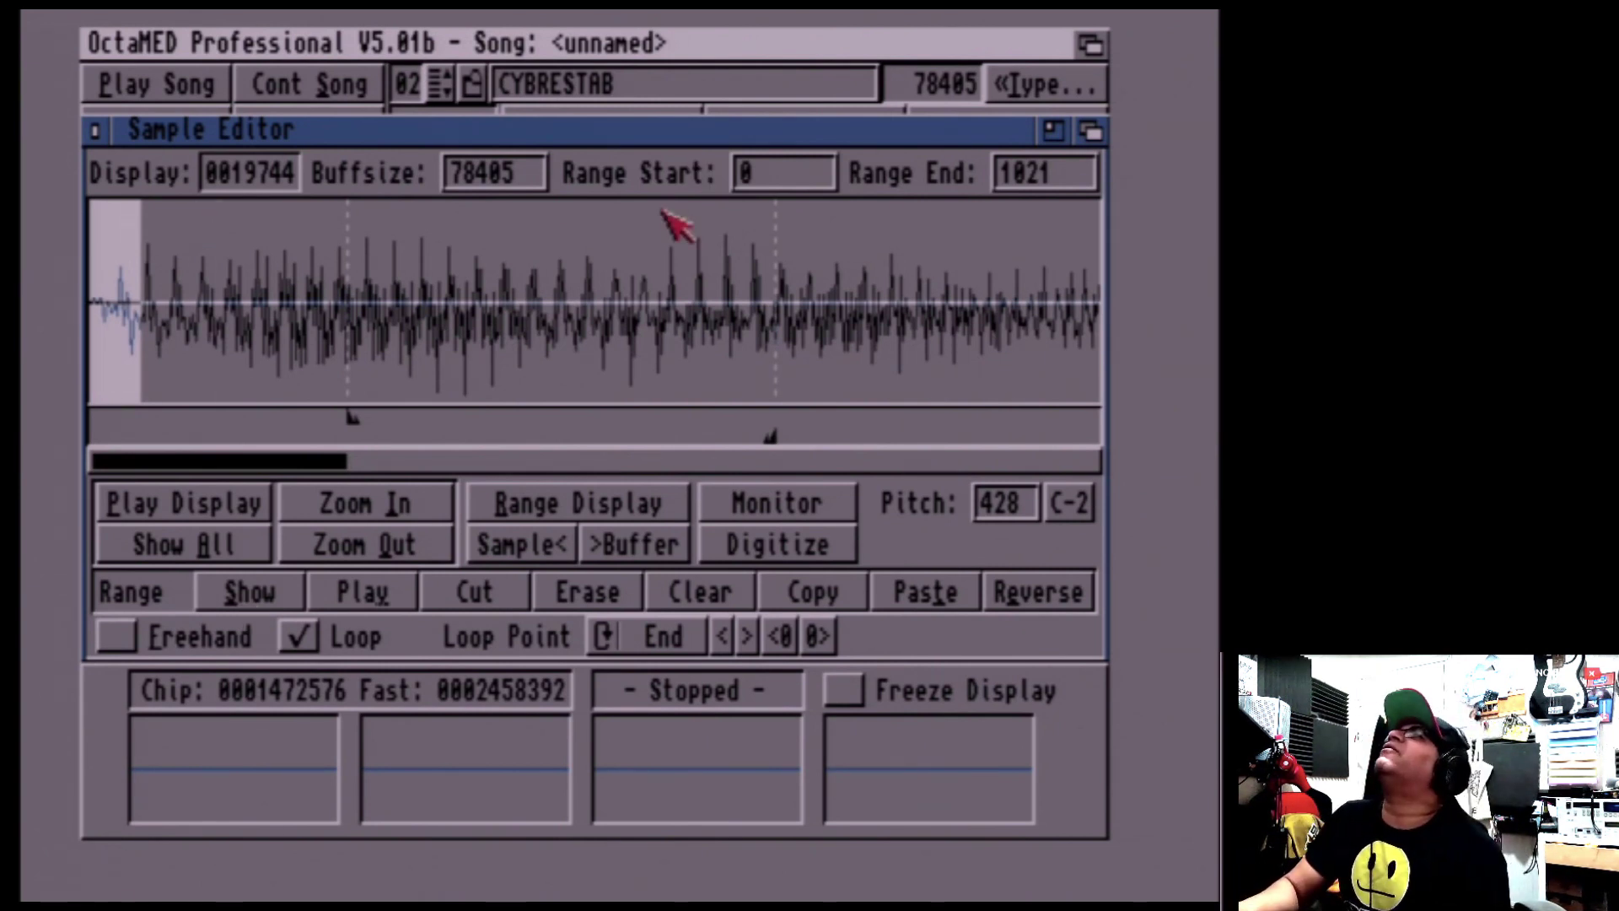
Advance from CYBRESTAB to the empty instrument slot 05 and close the Sample Editor
key("shift+Right")
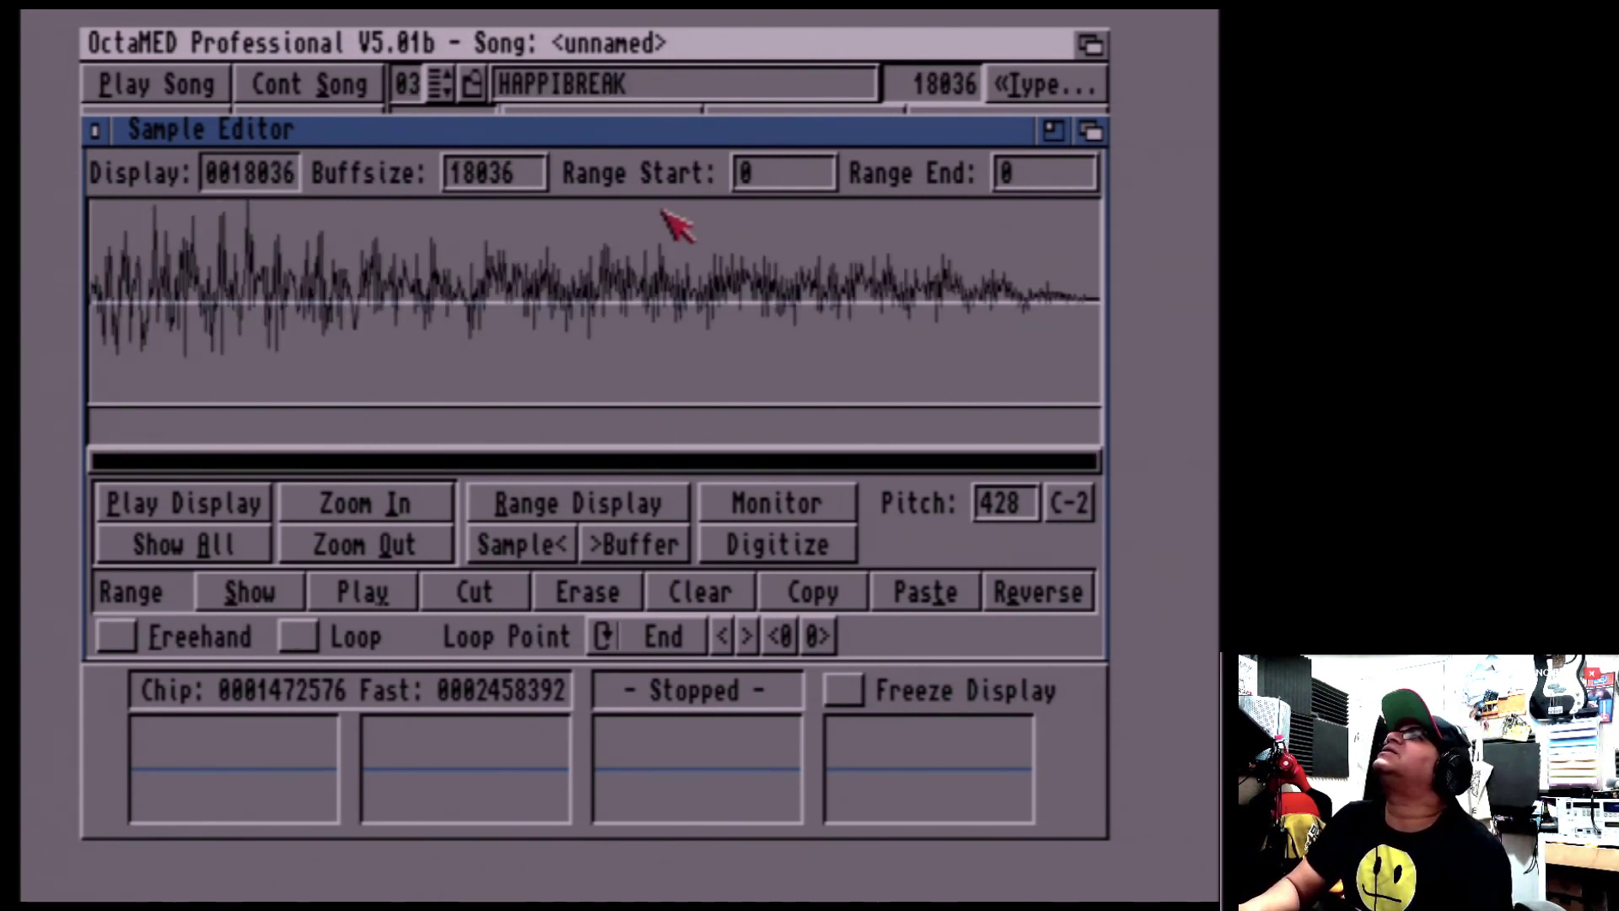
key("shift+Right")
key("shift+Right")
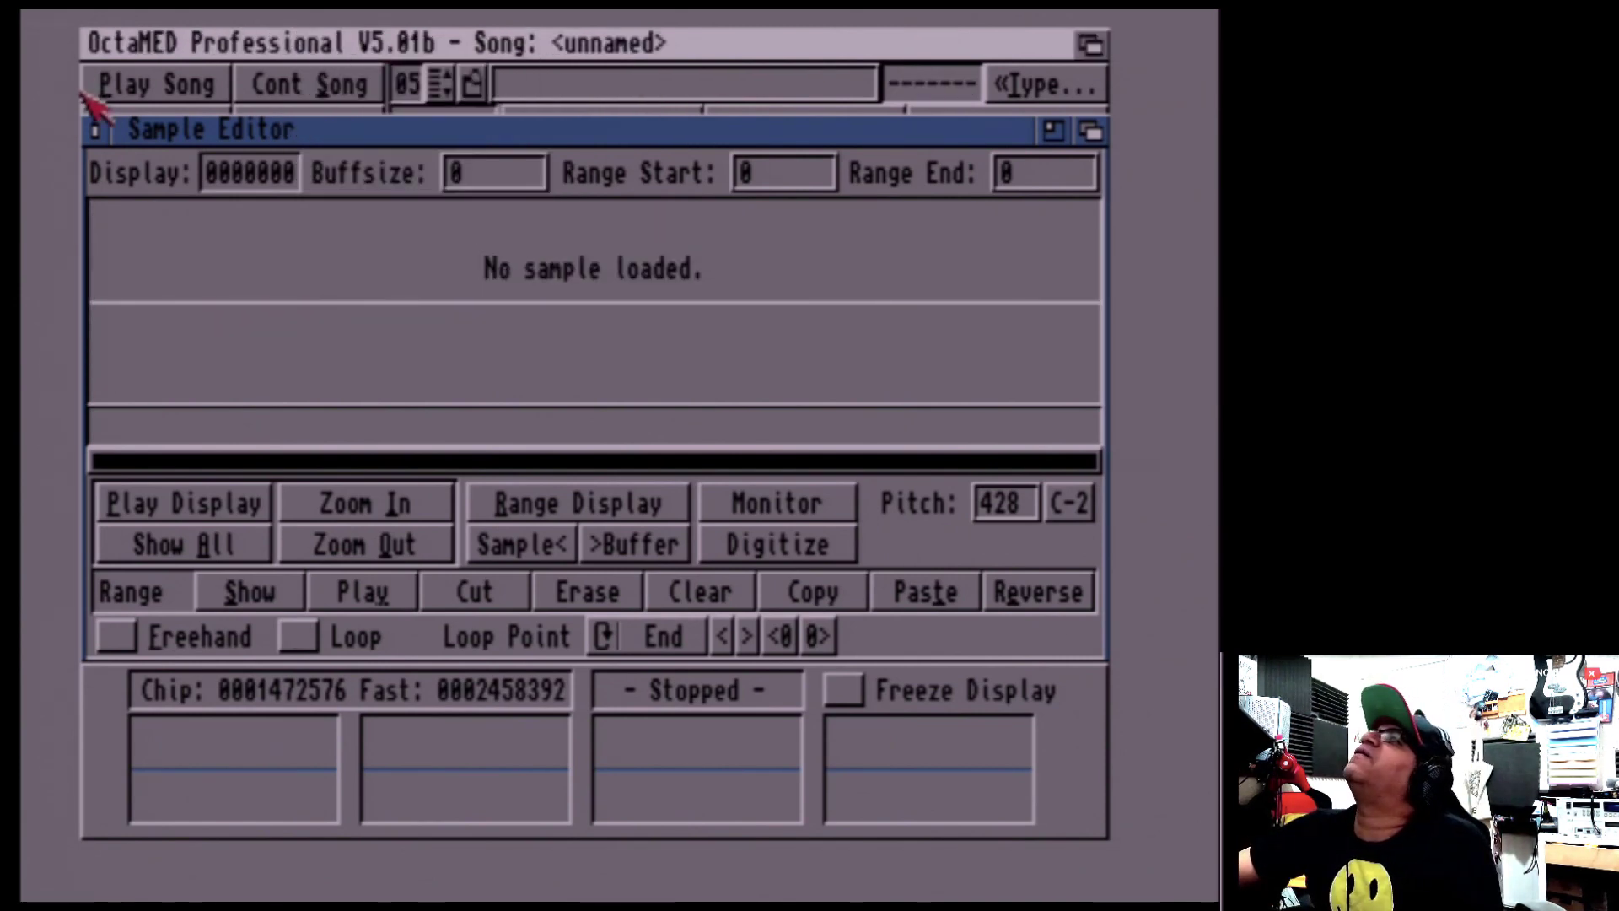
left_click(94, 129)
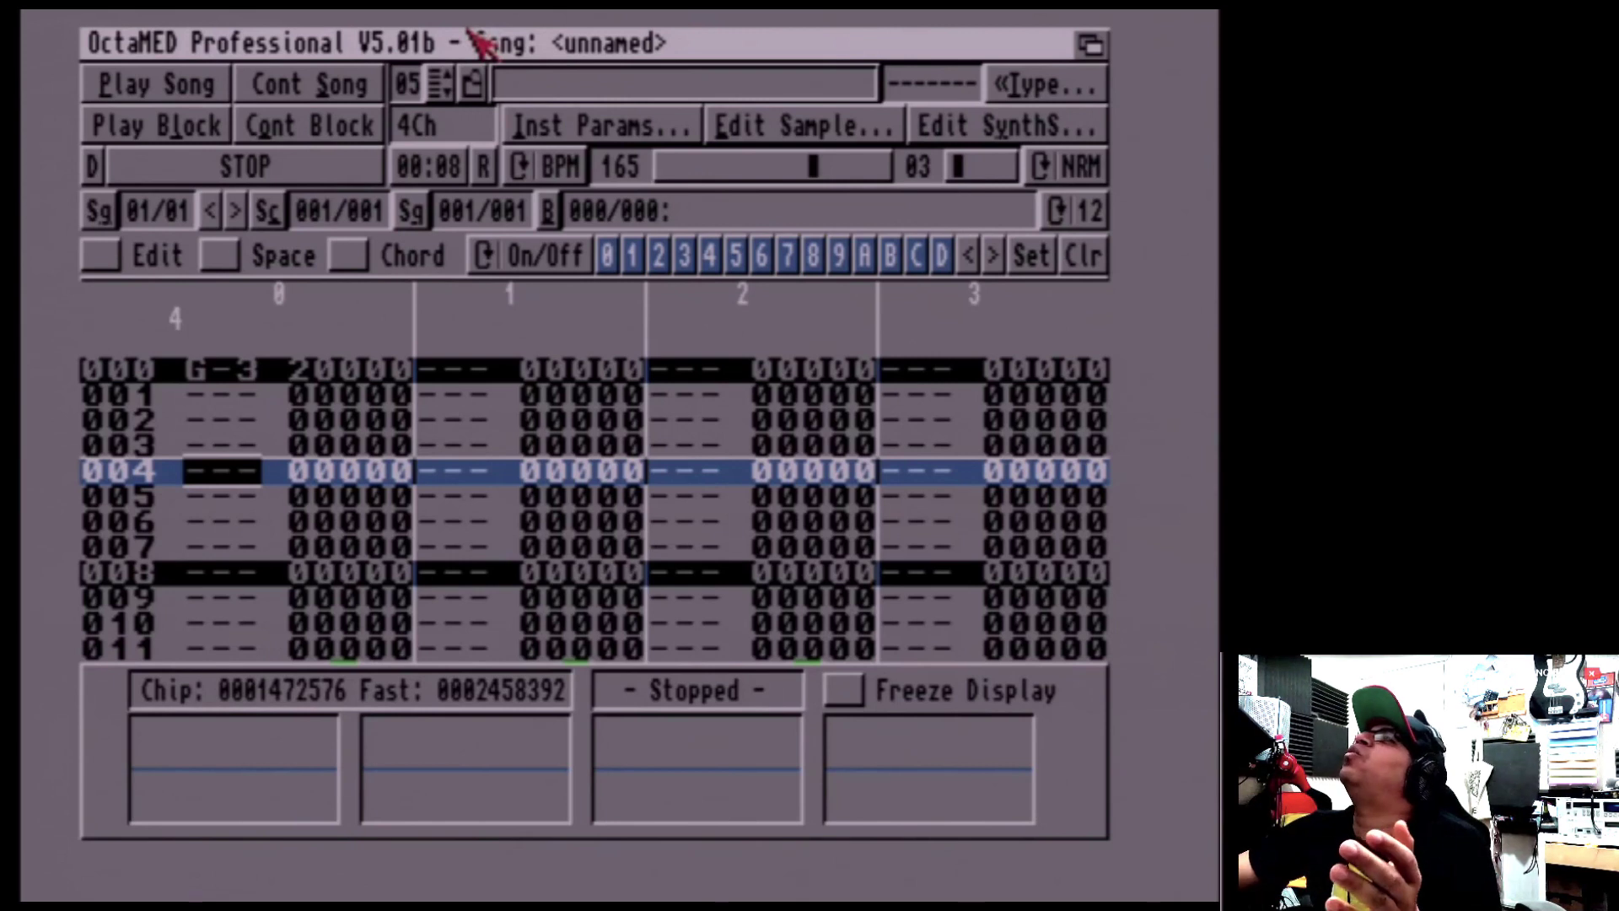
right_click(485, 44)
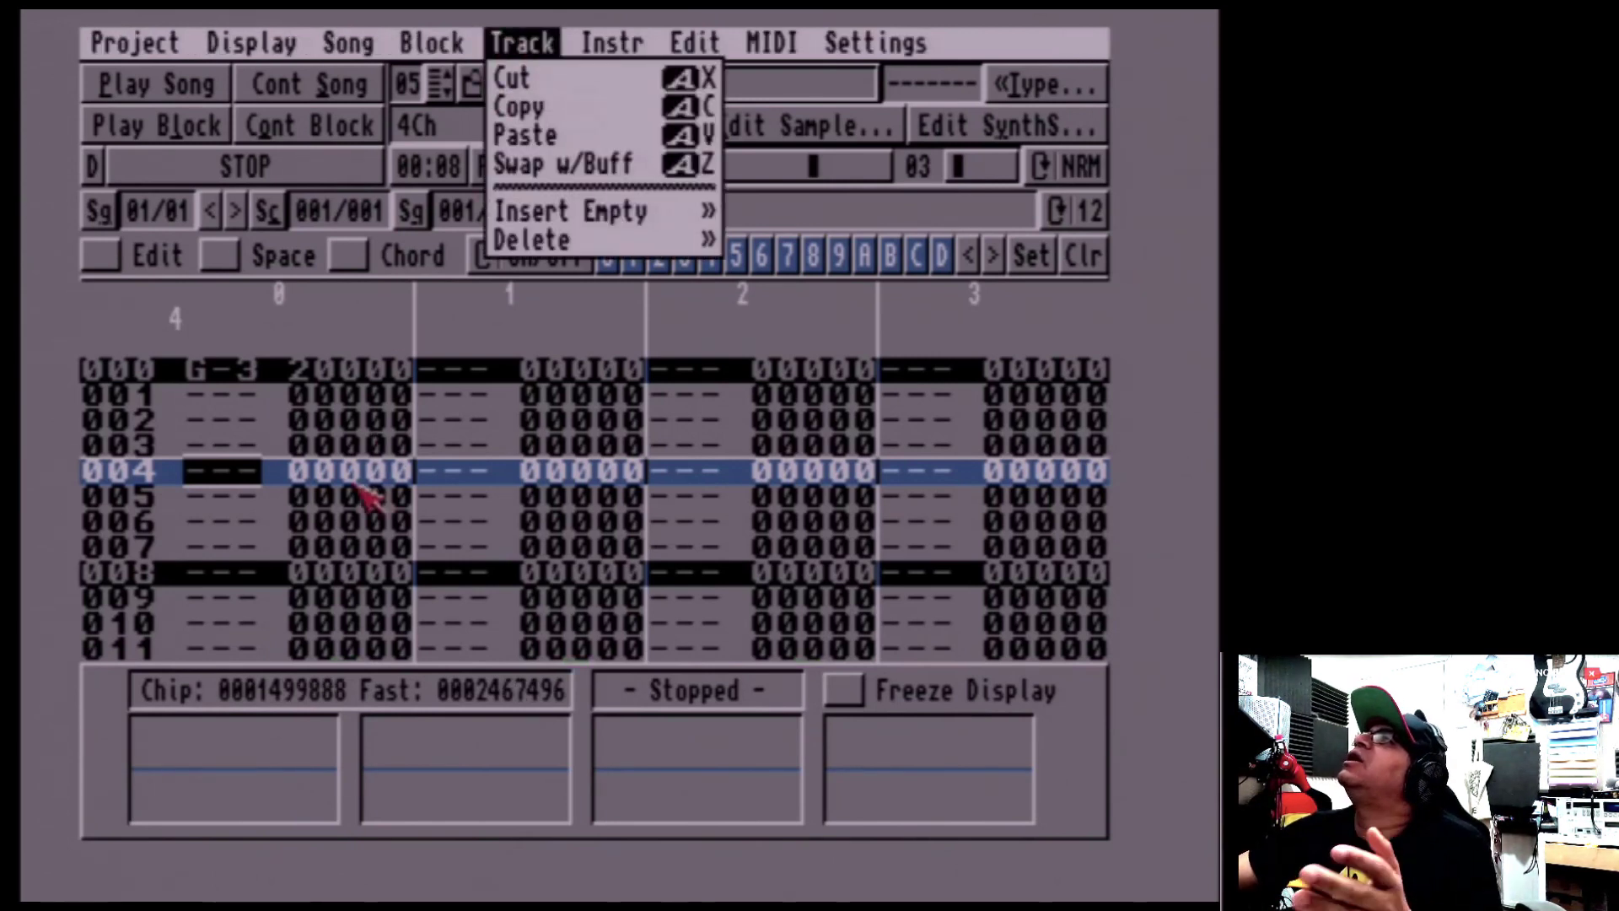
right_click(706, 546)
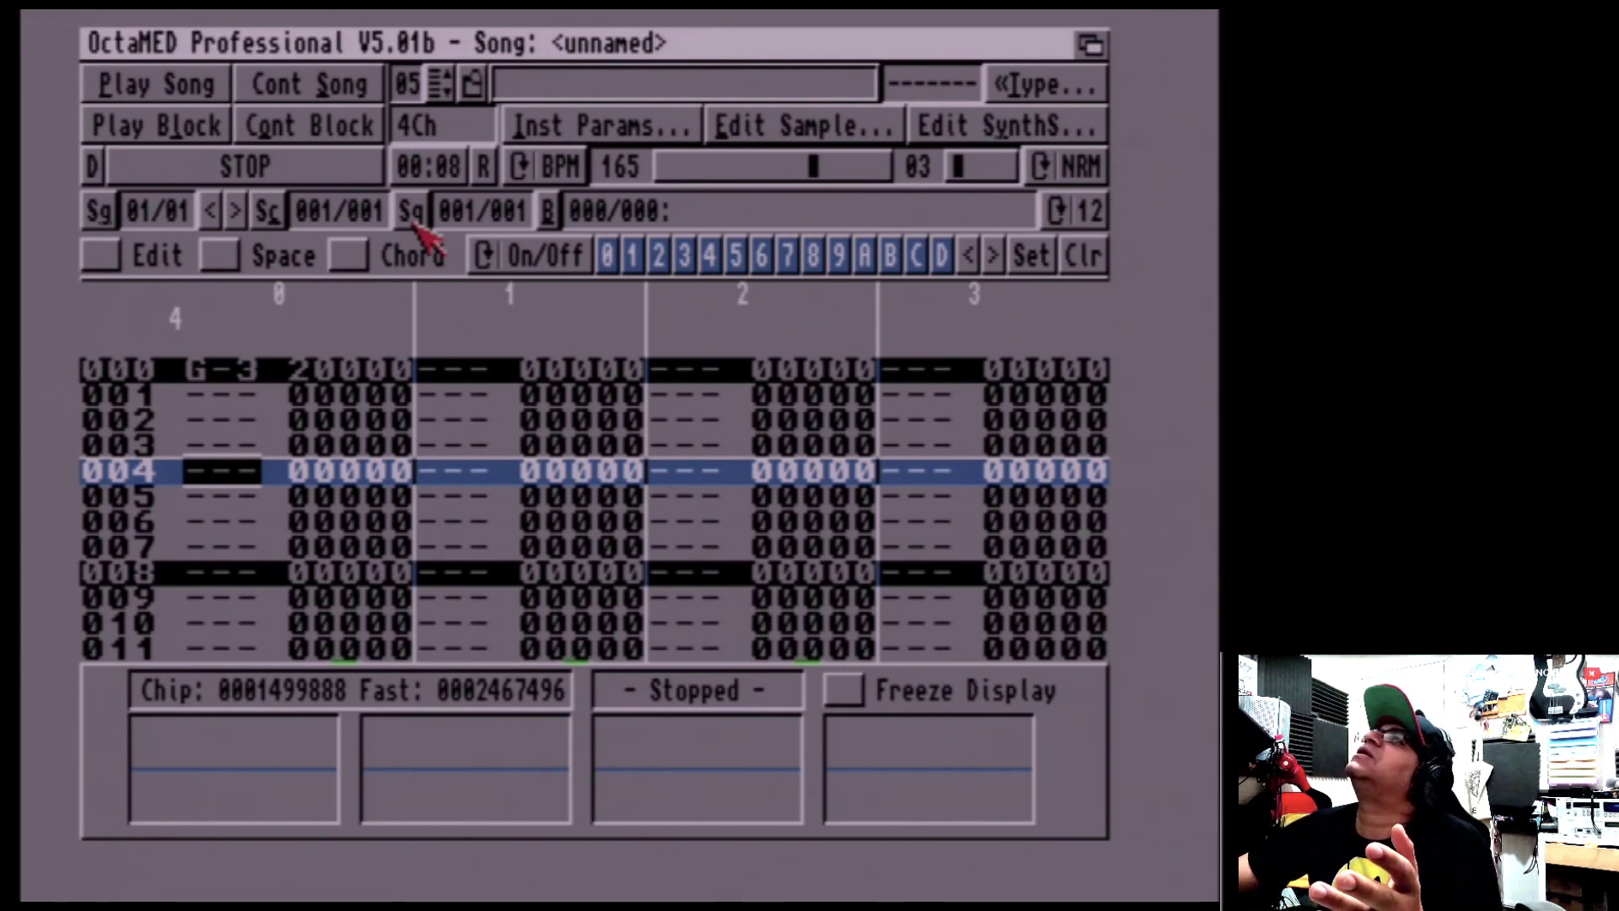
left_click(414, 221)
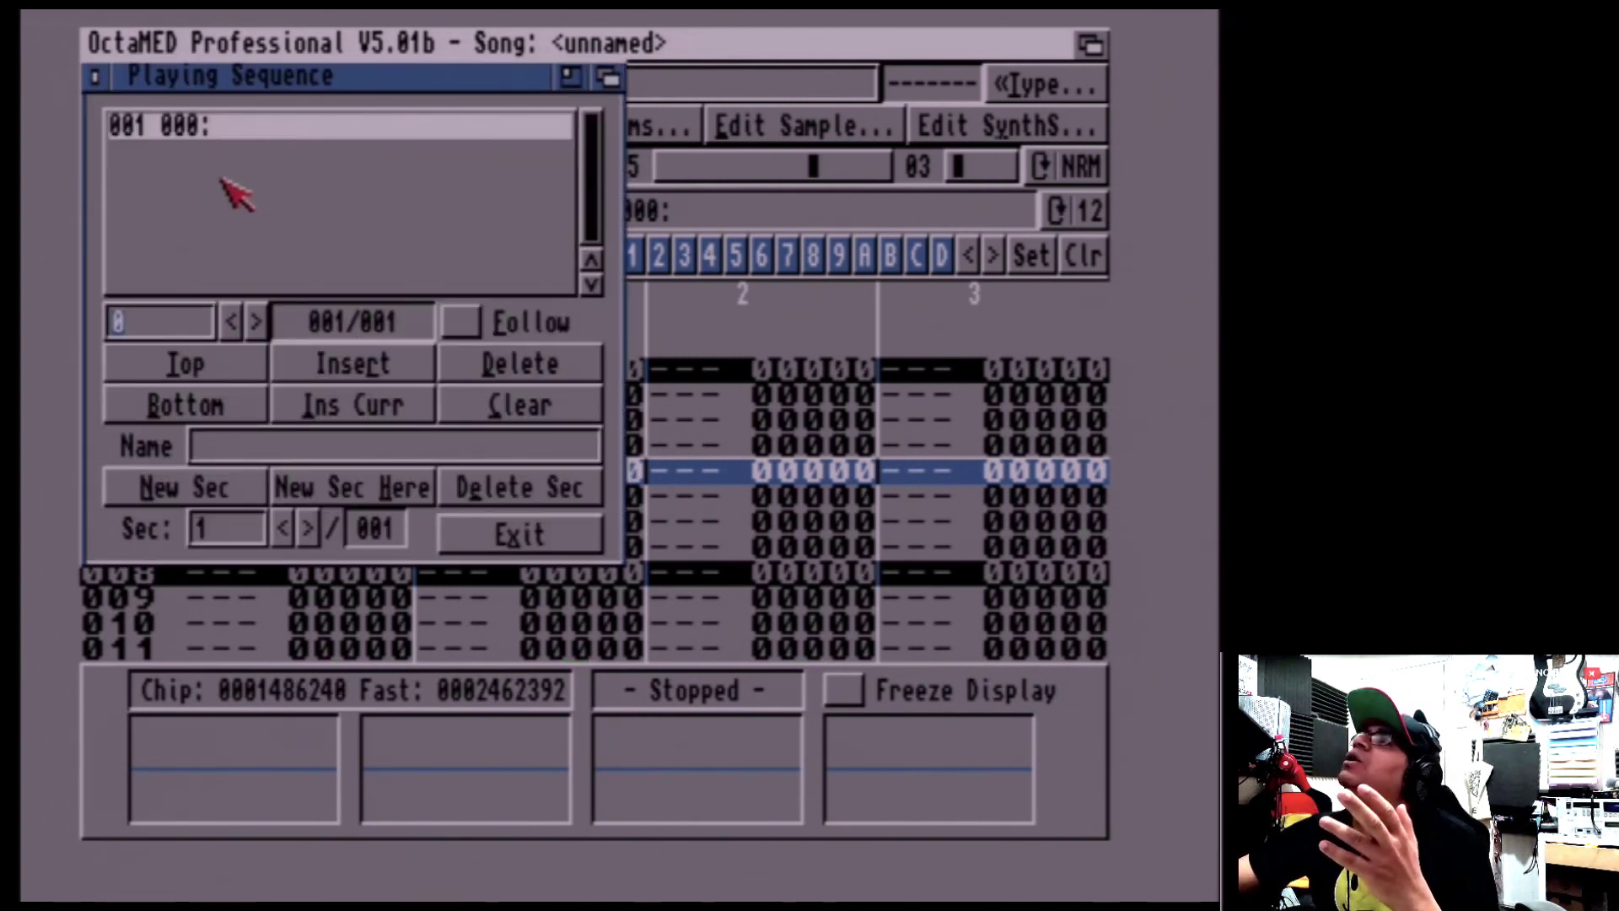
left_click(95, 78)
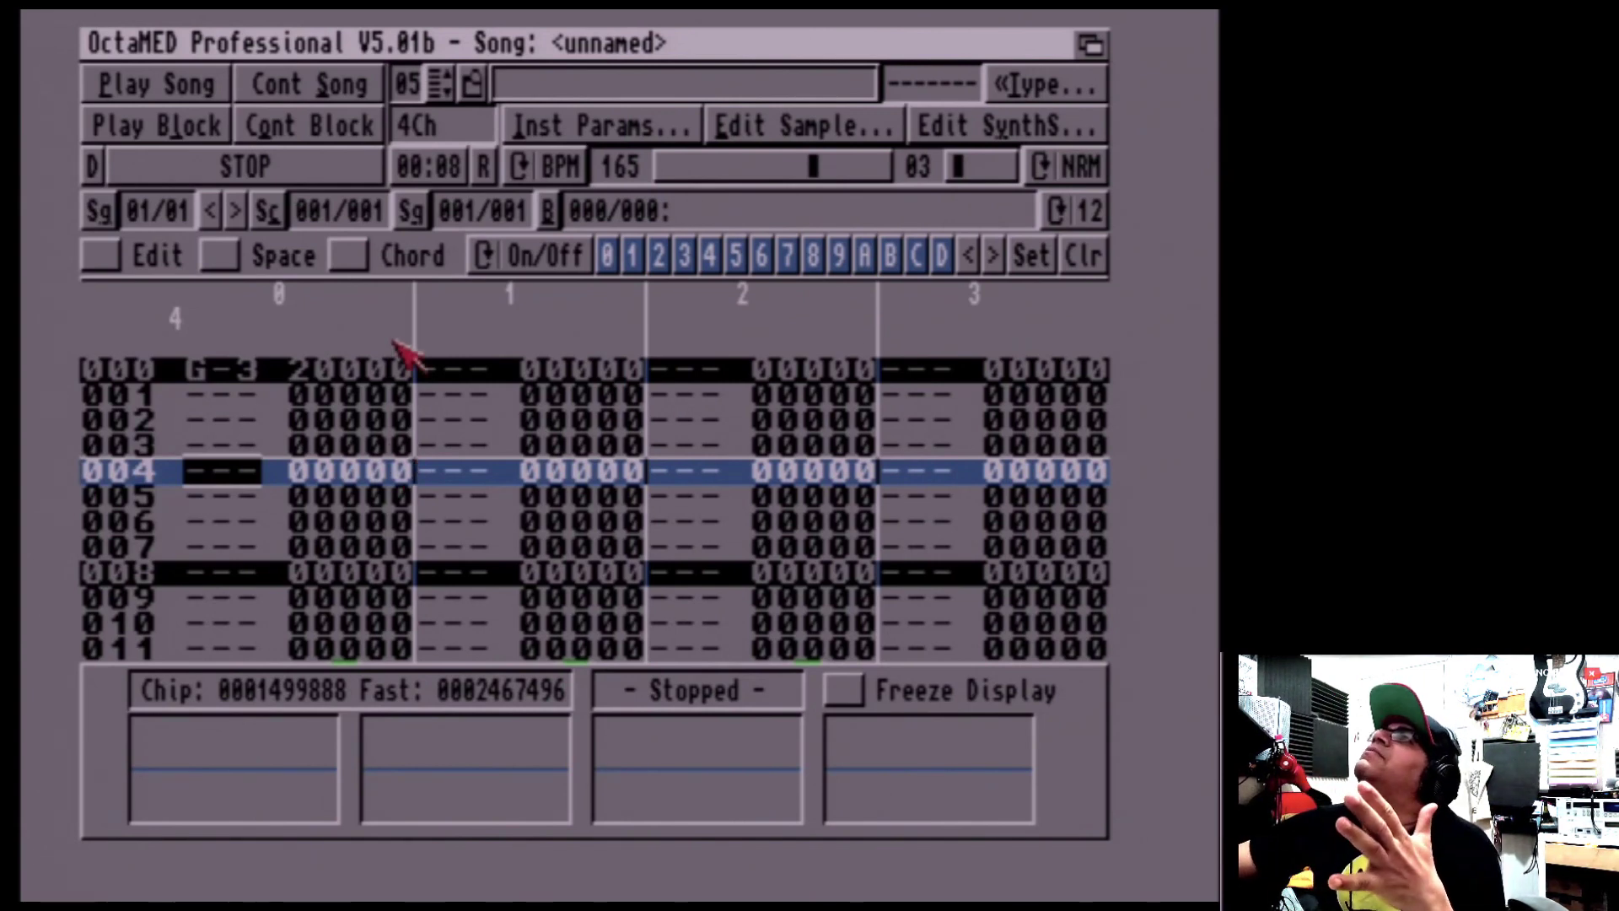
Play the current block briefly and stop it around line 12
left_click(206, 135)
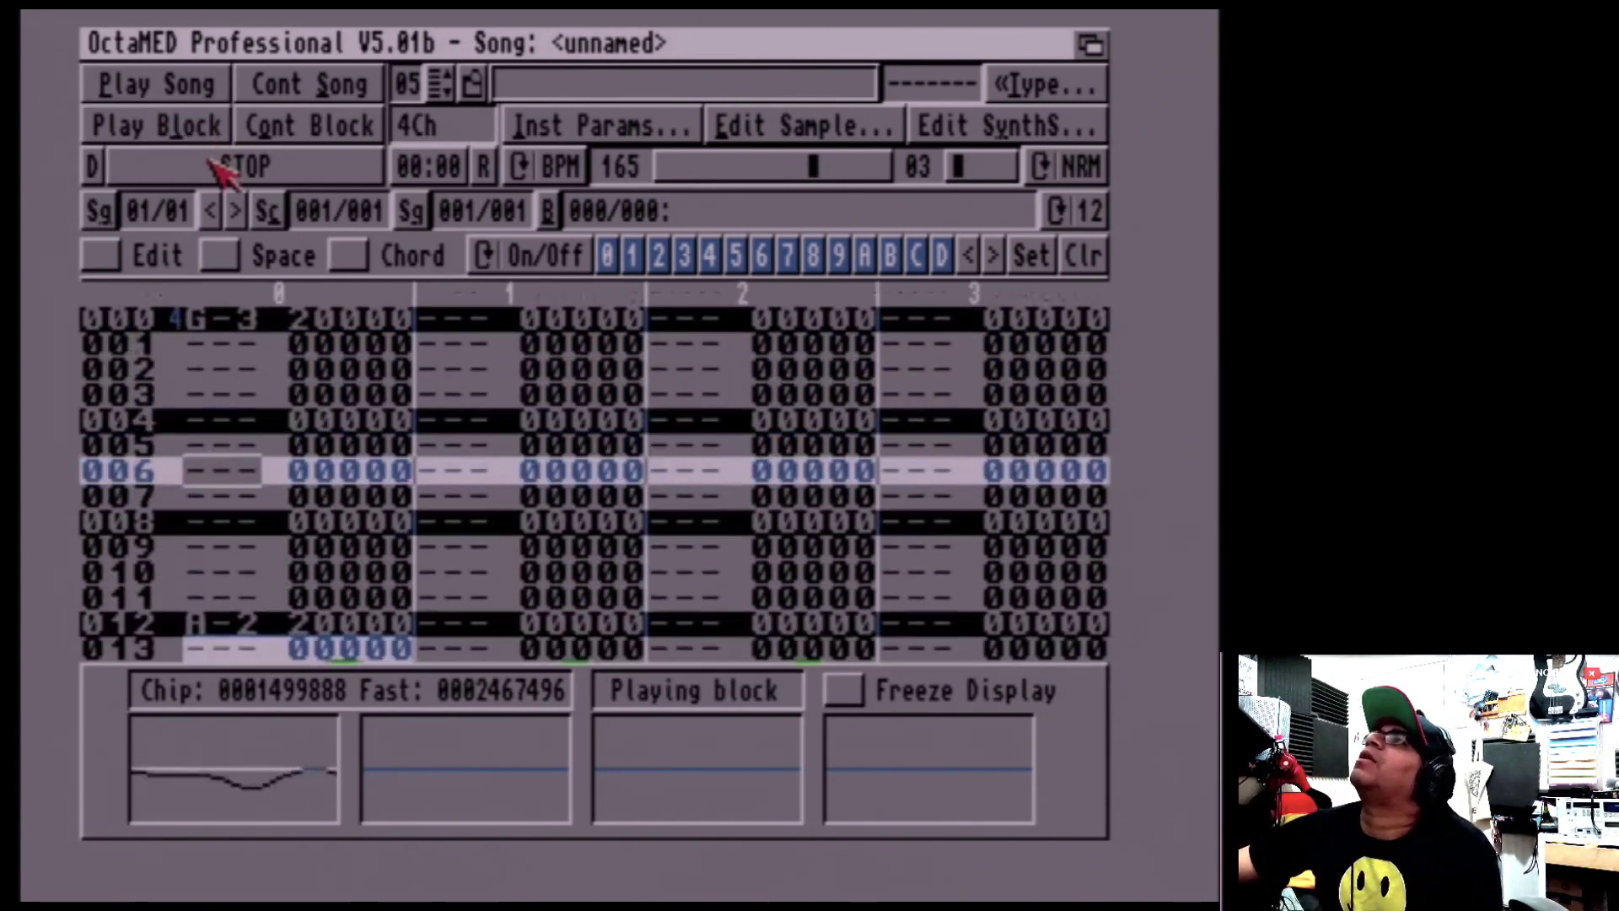
left_click(223, 171)
right_click(224, 171)
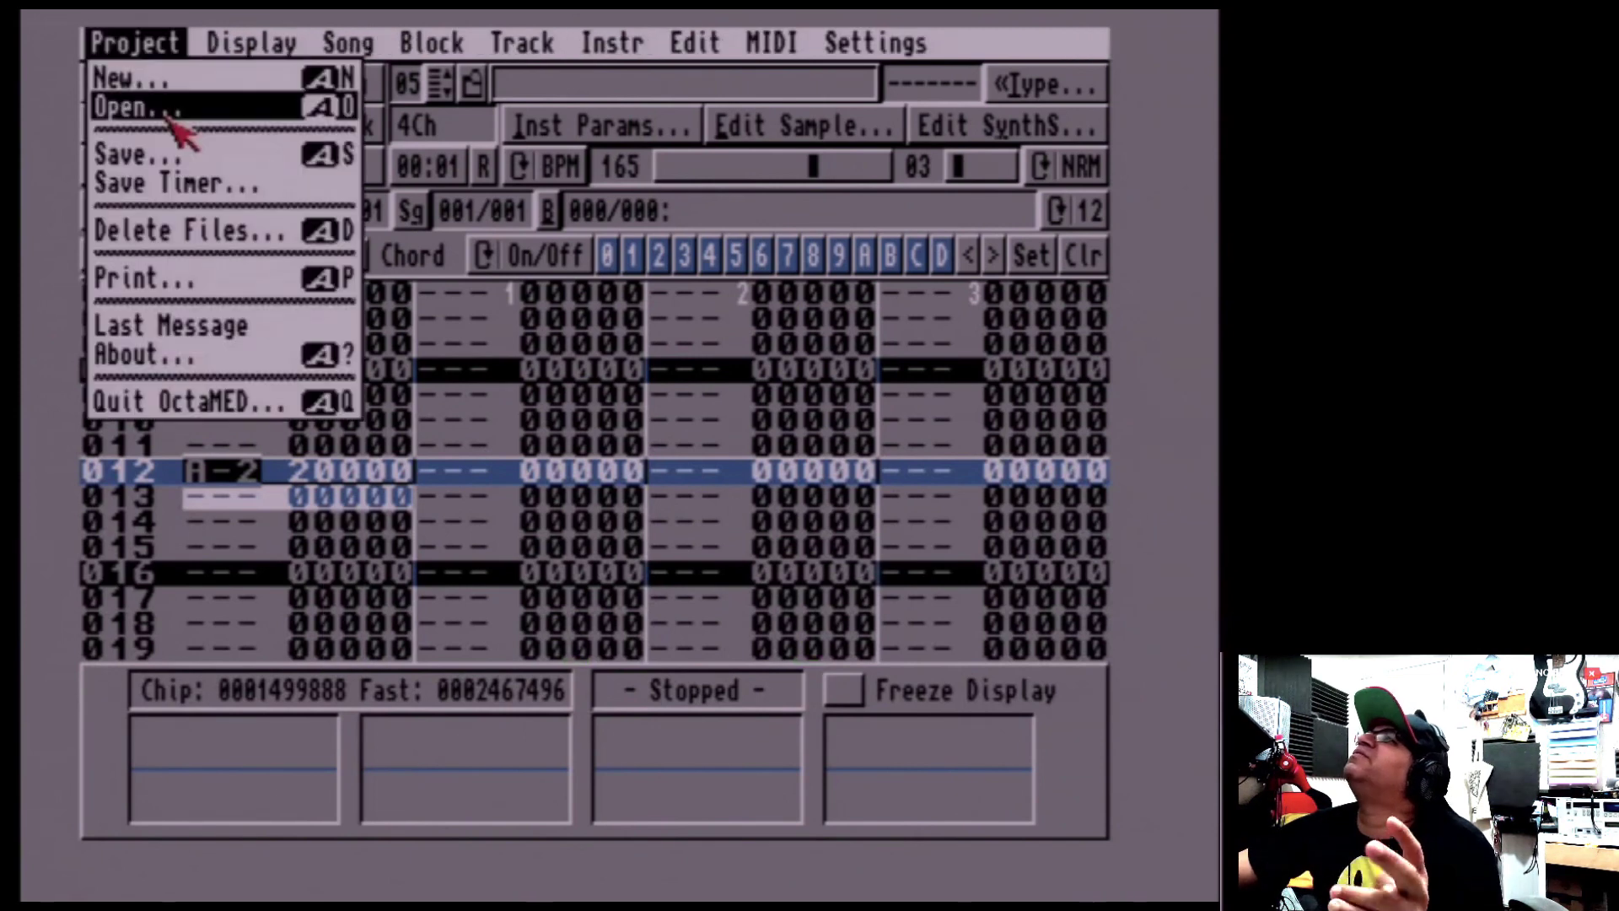
left_click(177, 105)
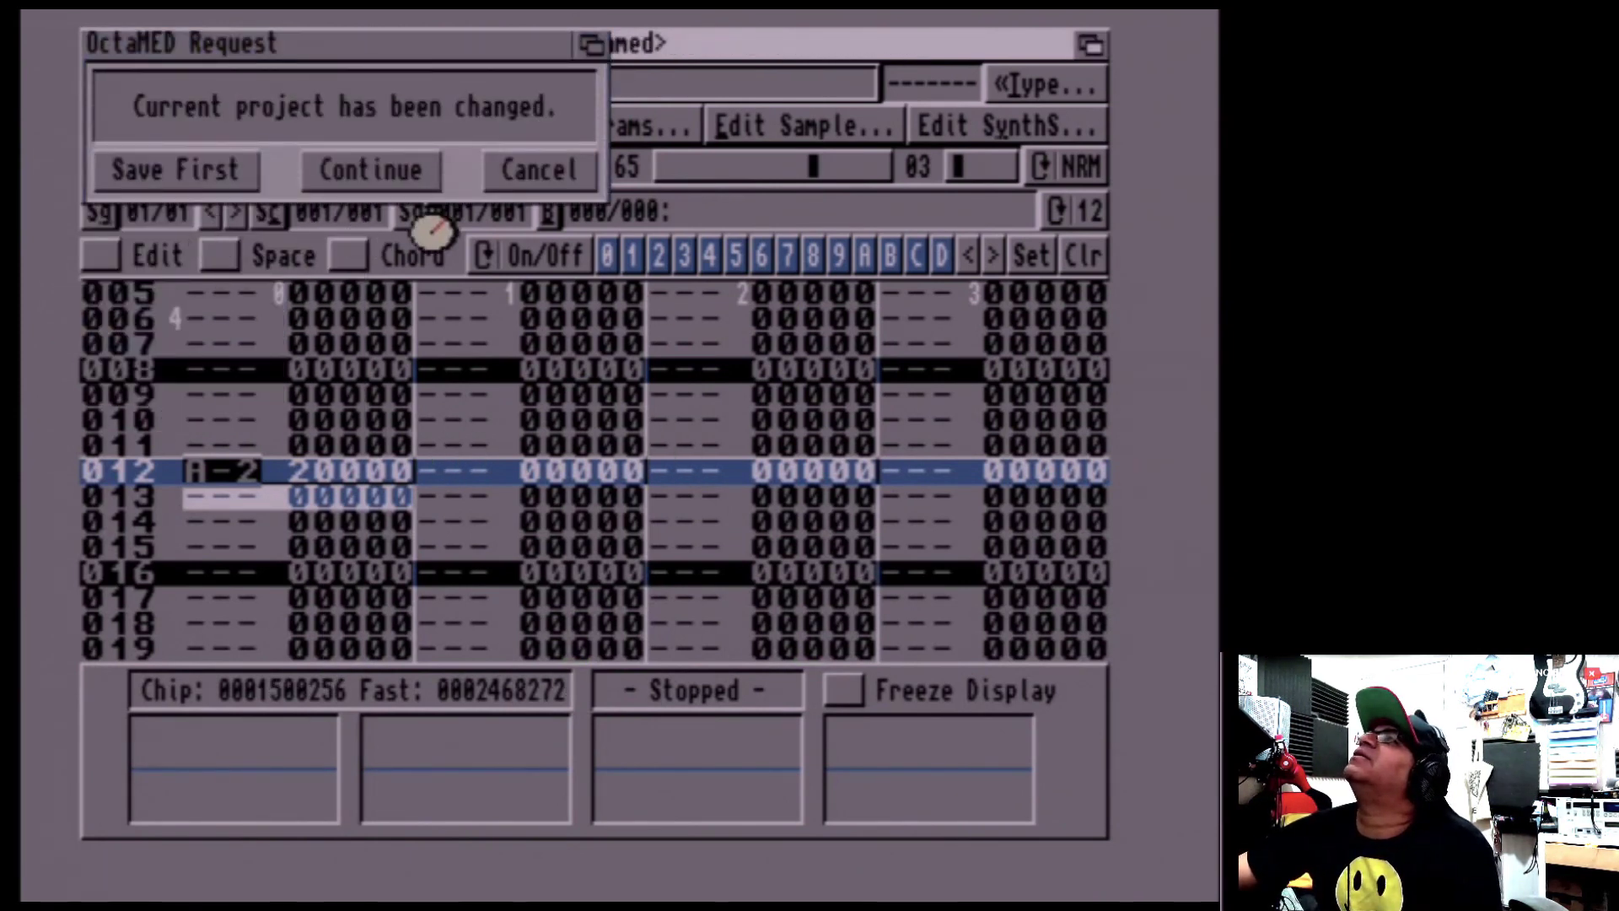
left_click(516, 174)
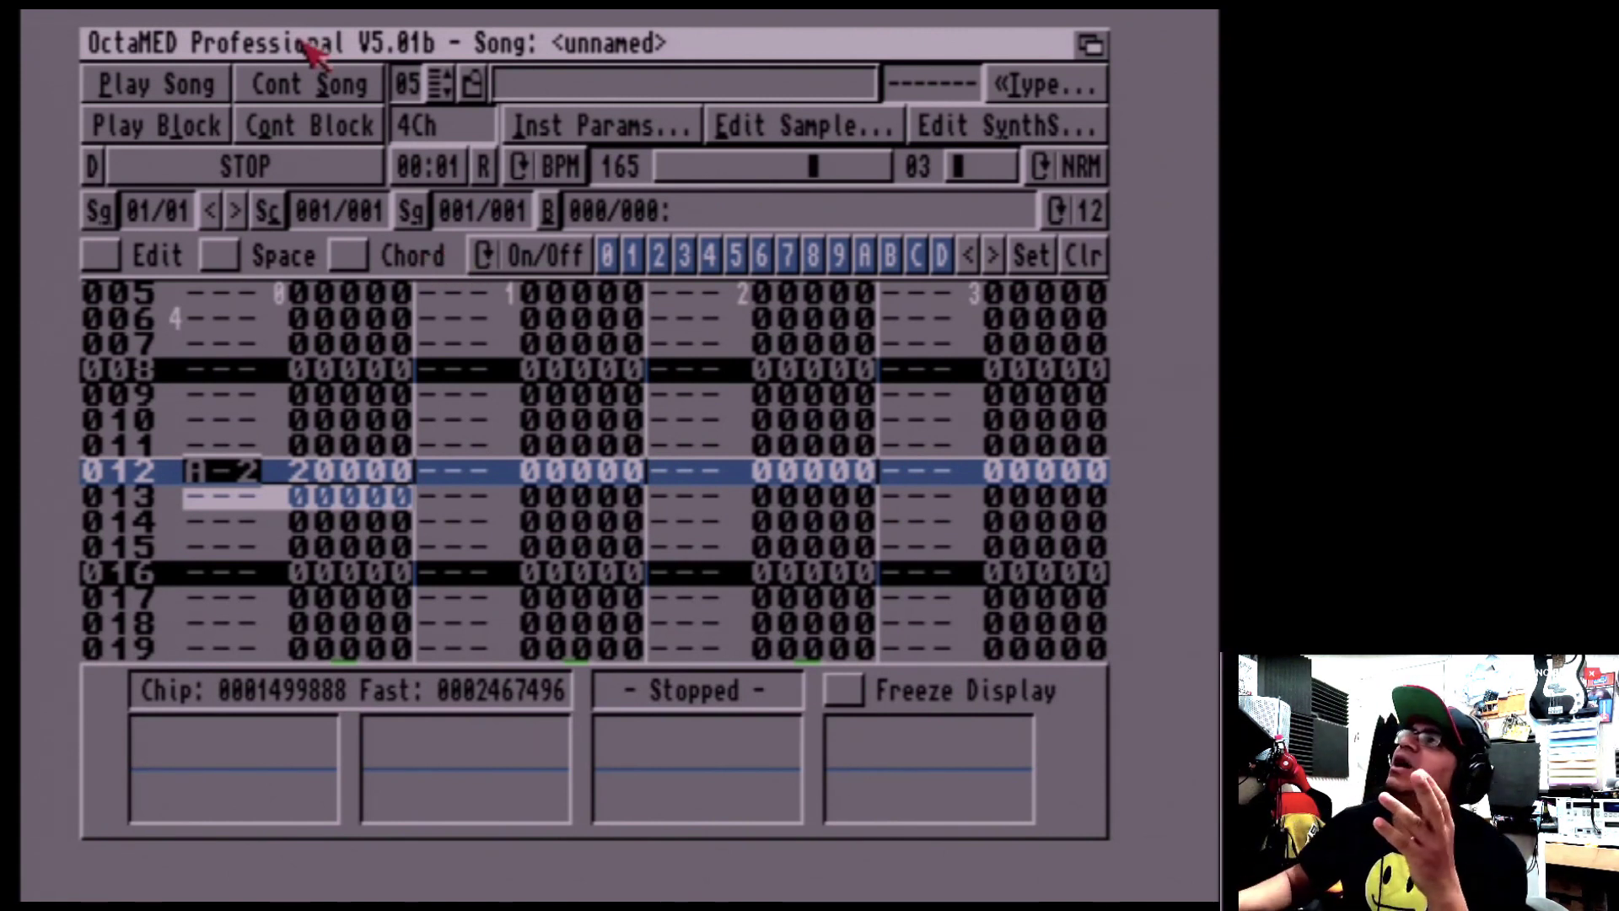
Open the instrument loader and browse to the 1994 BREAKS drawer inside Games1:SOUND LIBRARY
key("Right")
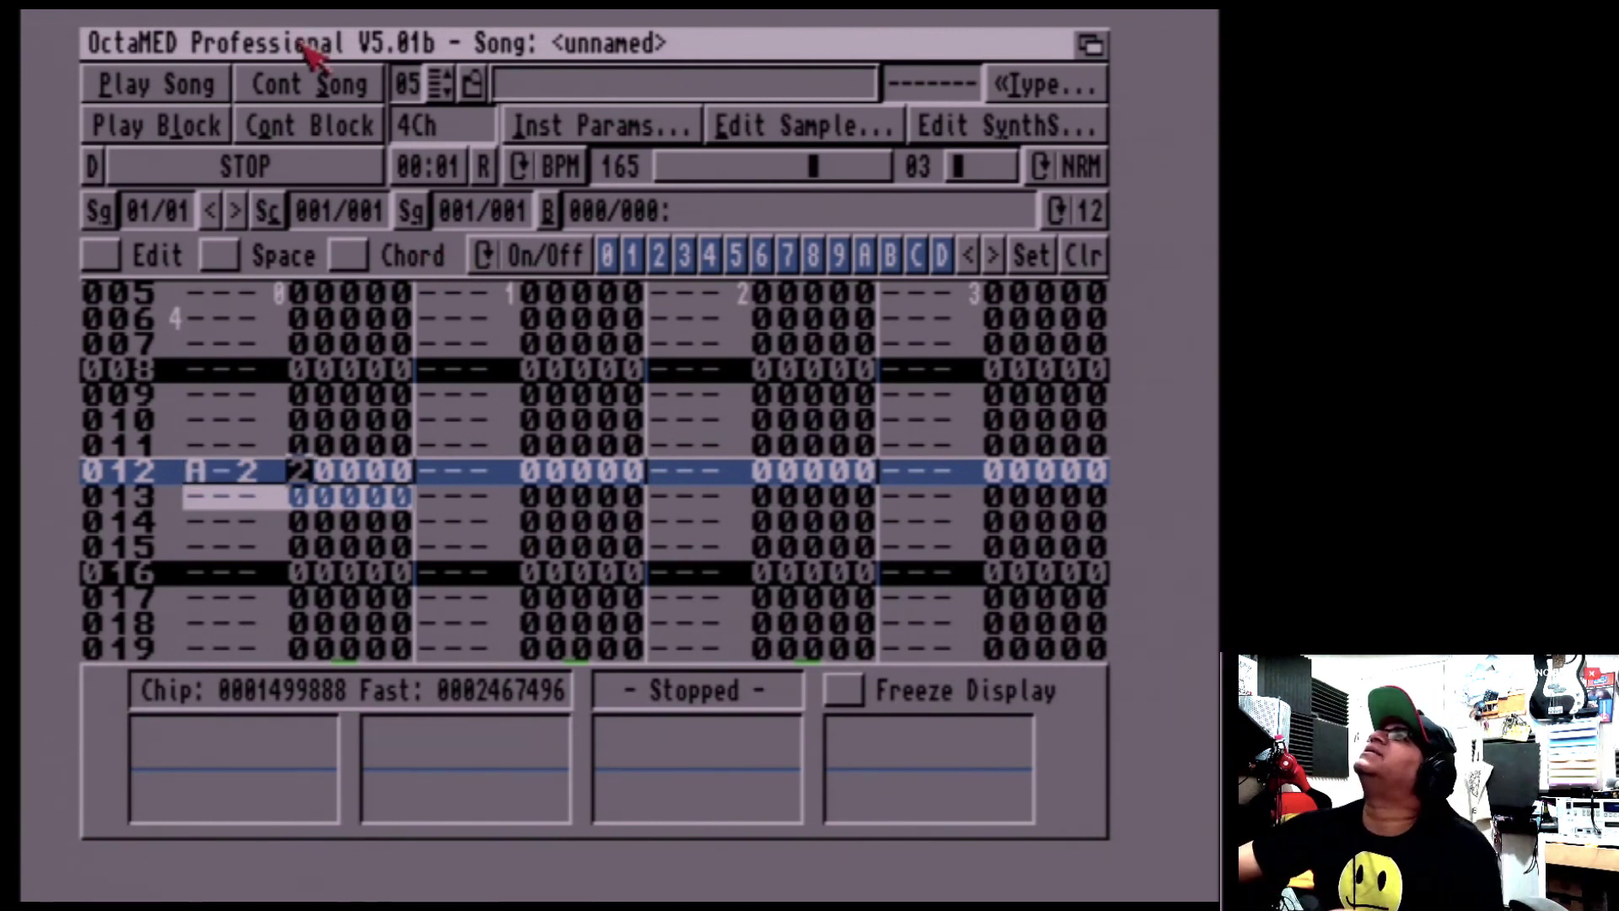
left_click(630, 133)
left_click(276, 138)
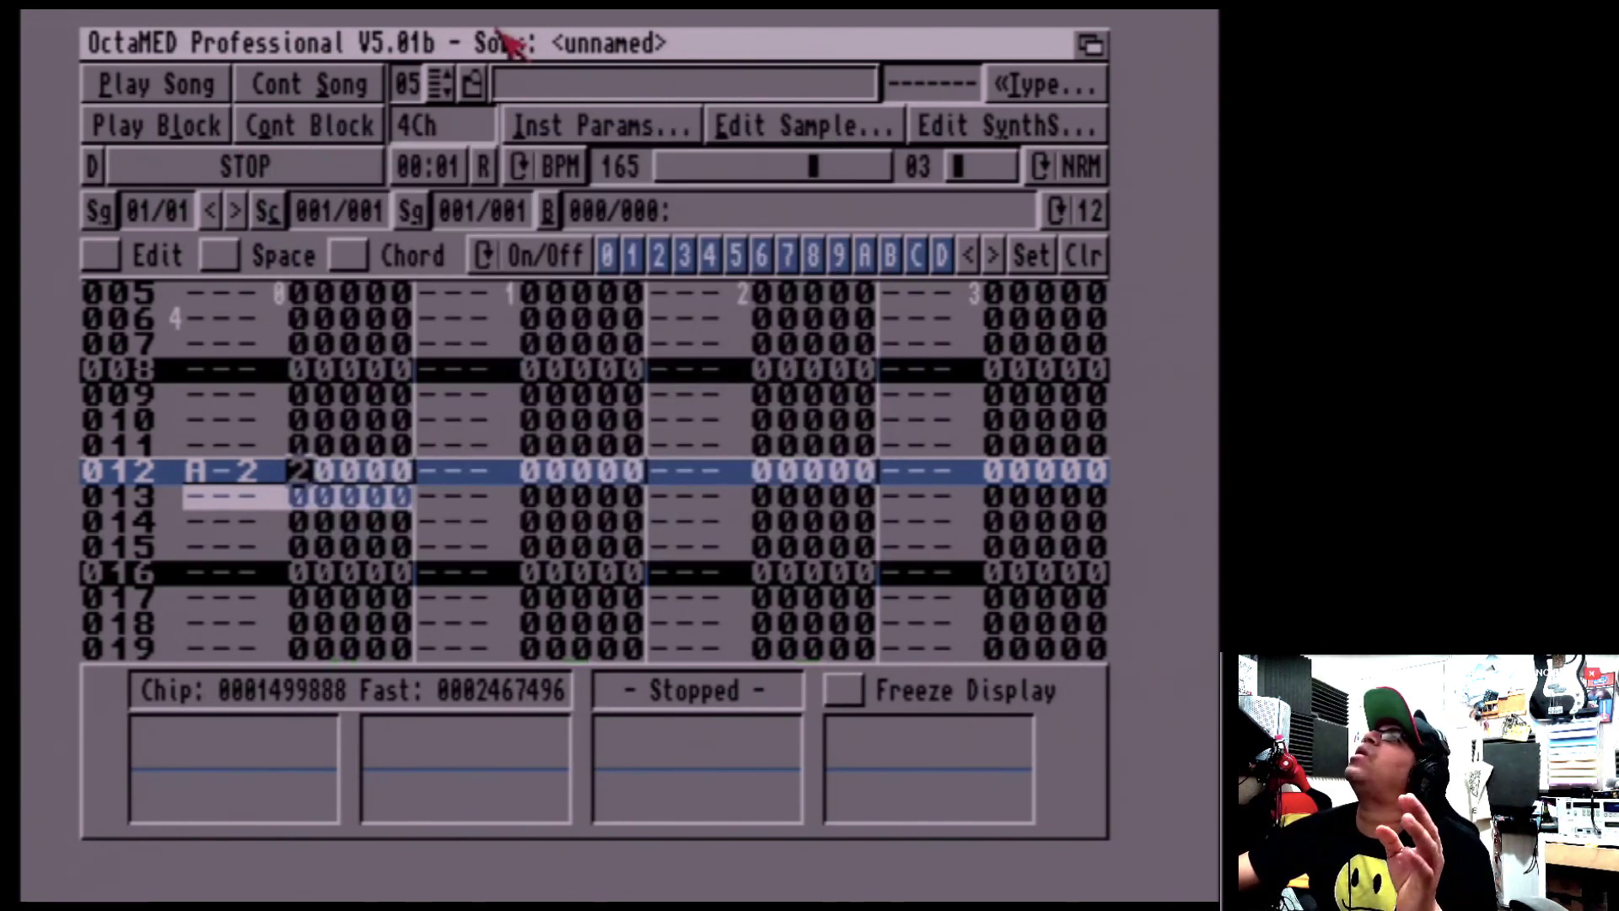
right_click(504, 47)
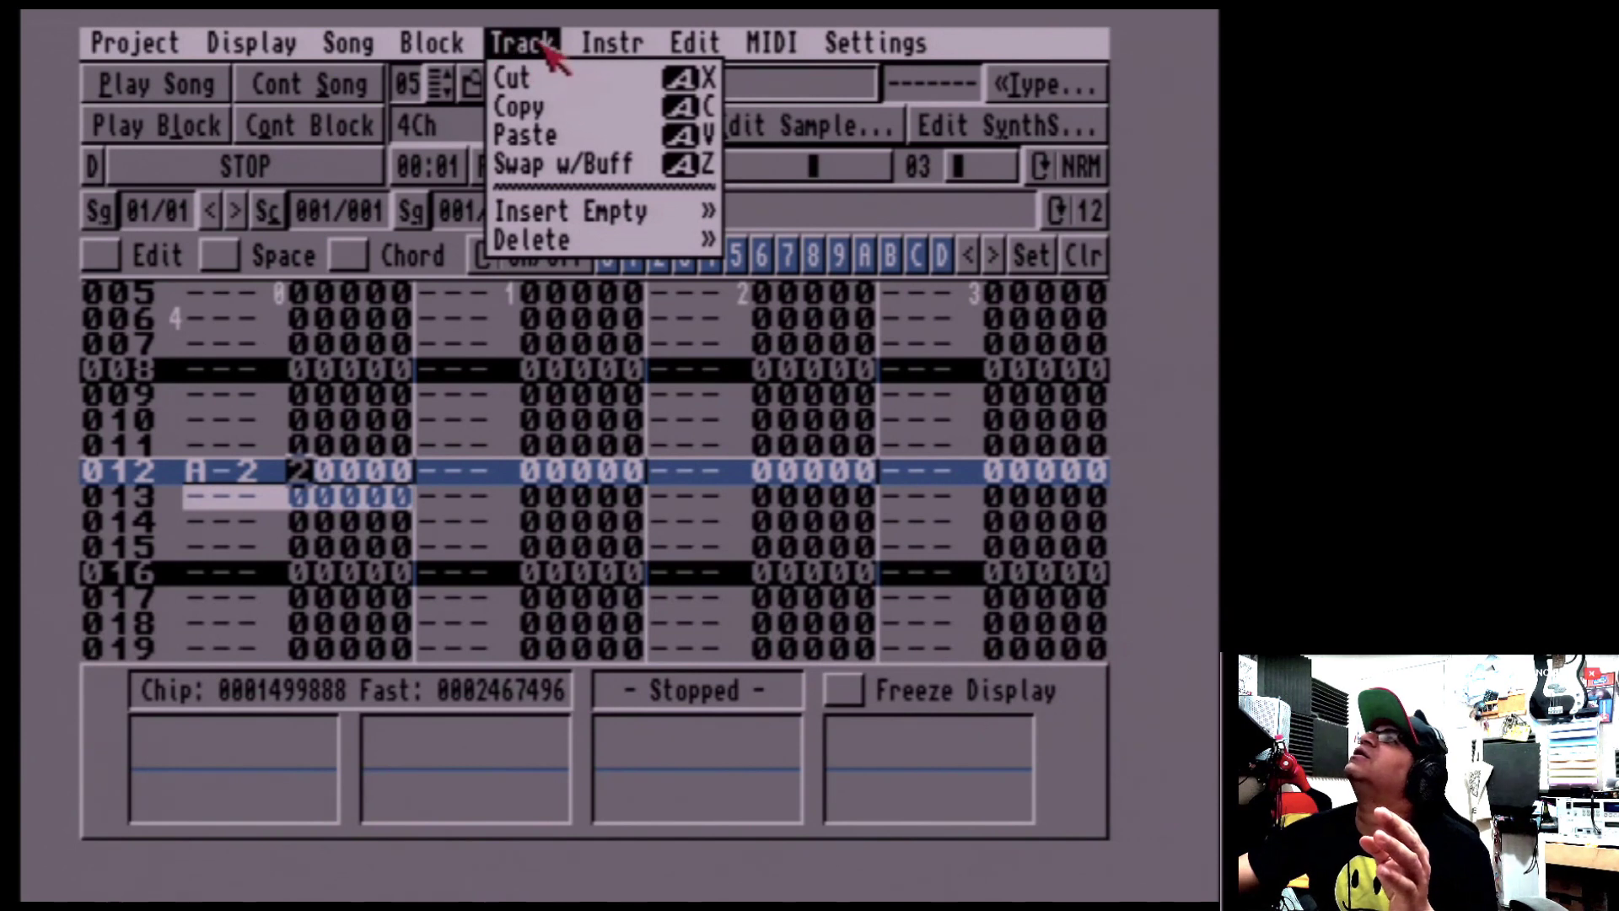
mouse_move(612, 44)
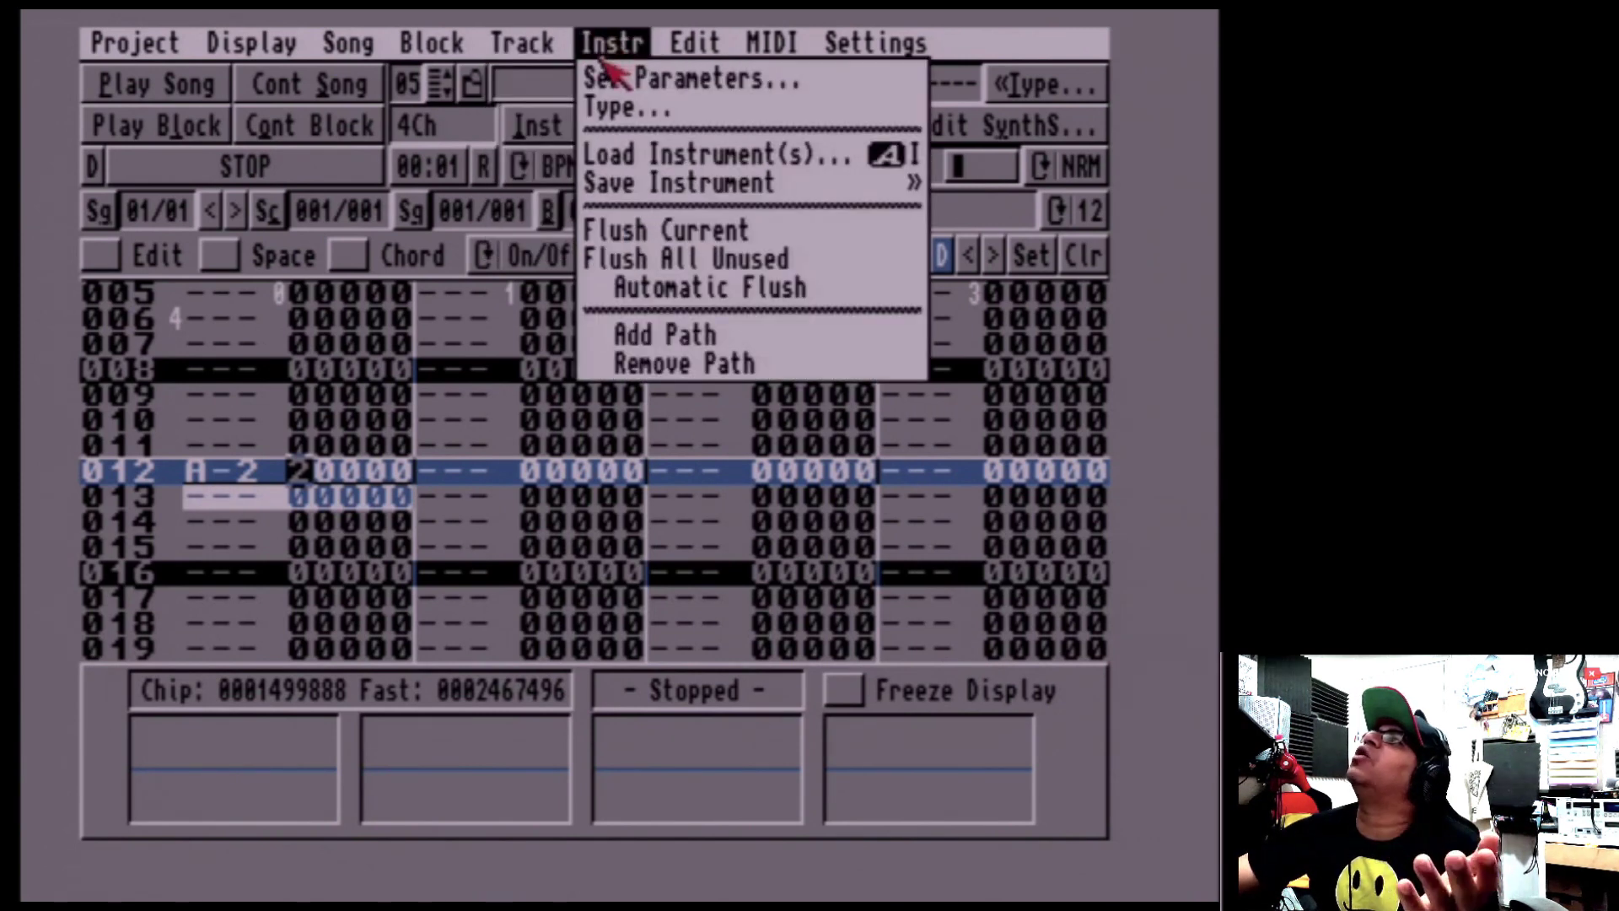
right_click(631, 157)
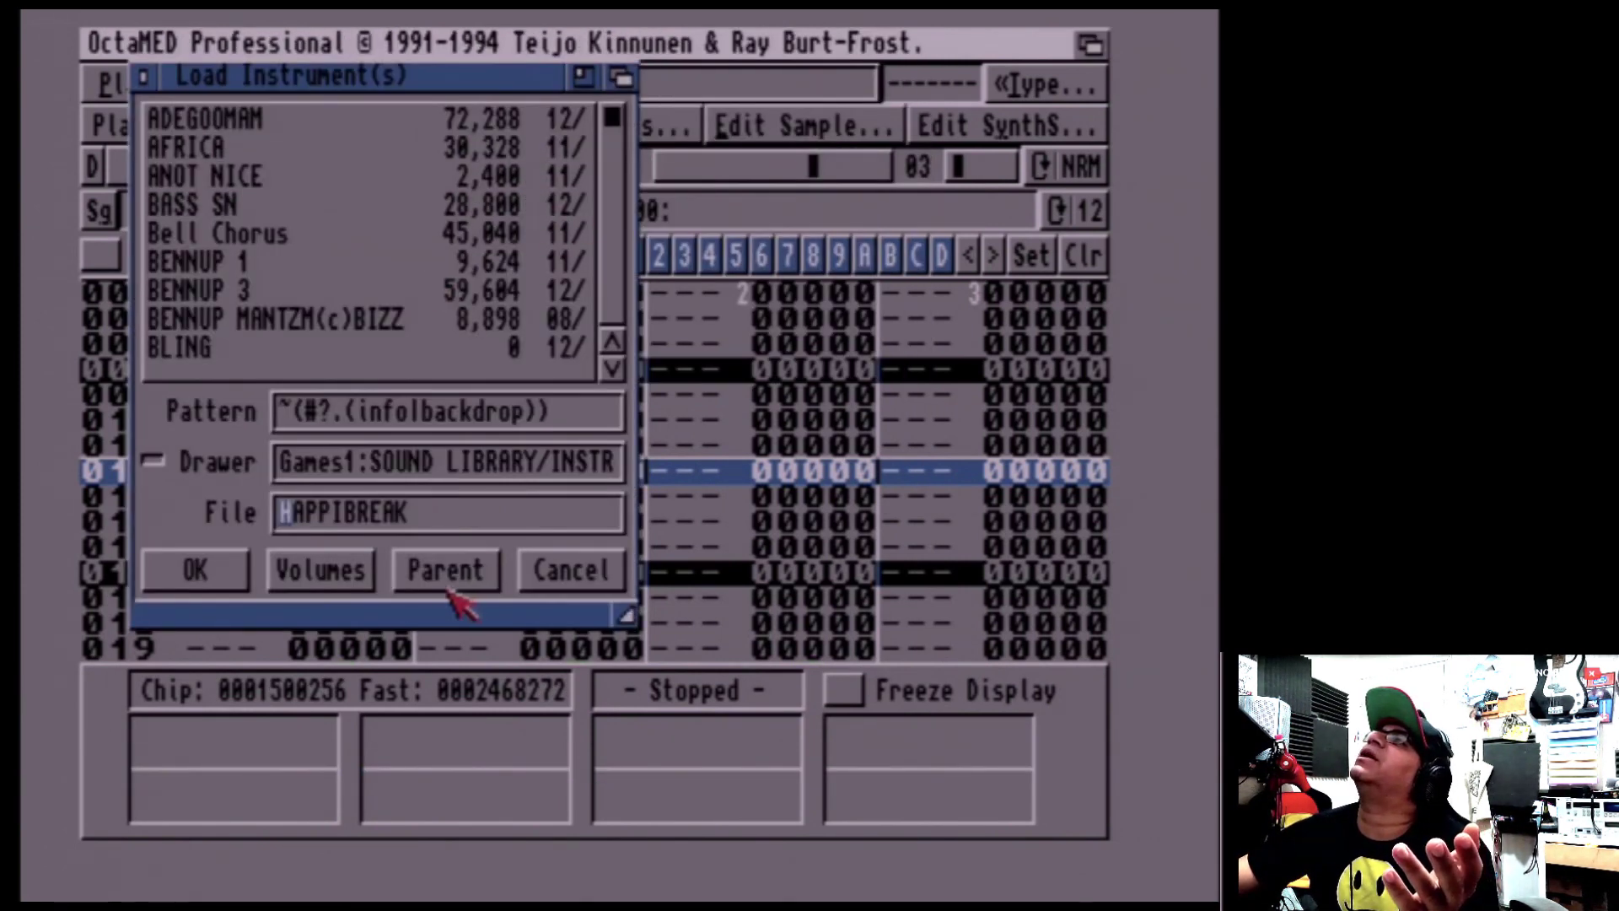
left_click(333, 577)
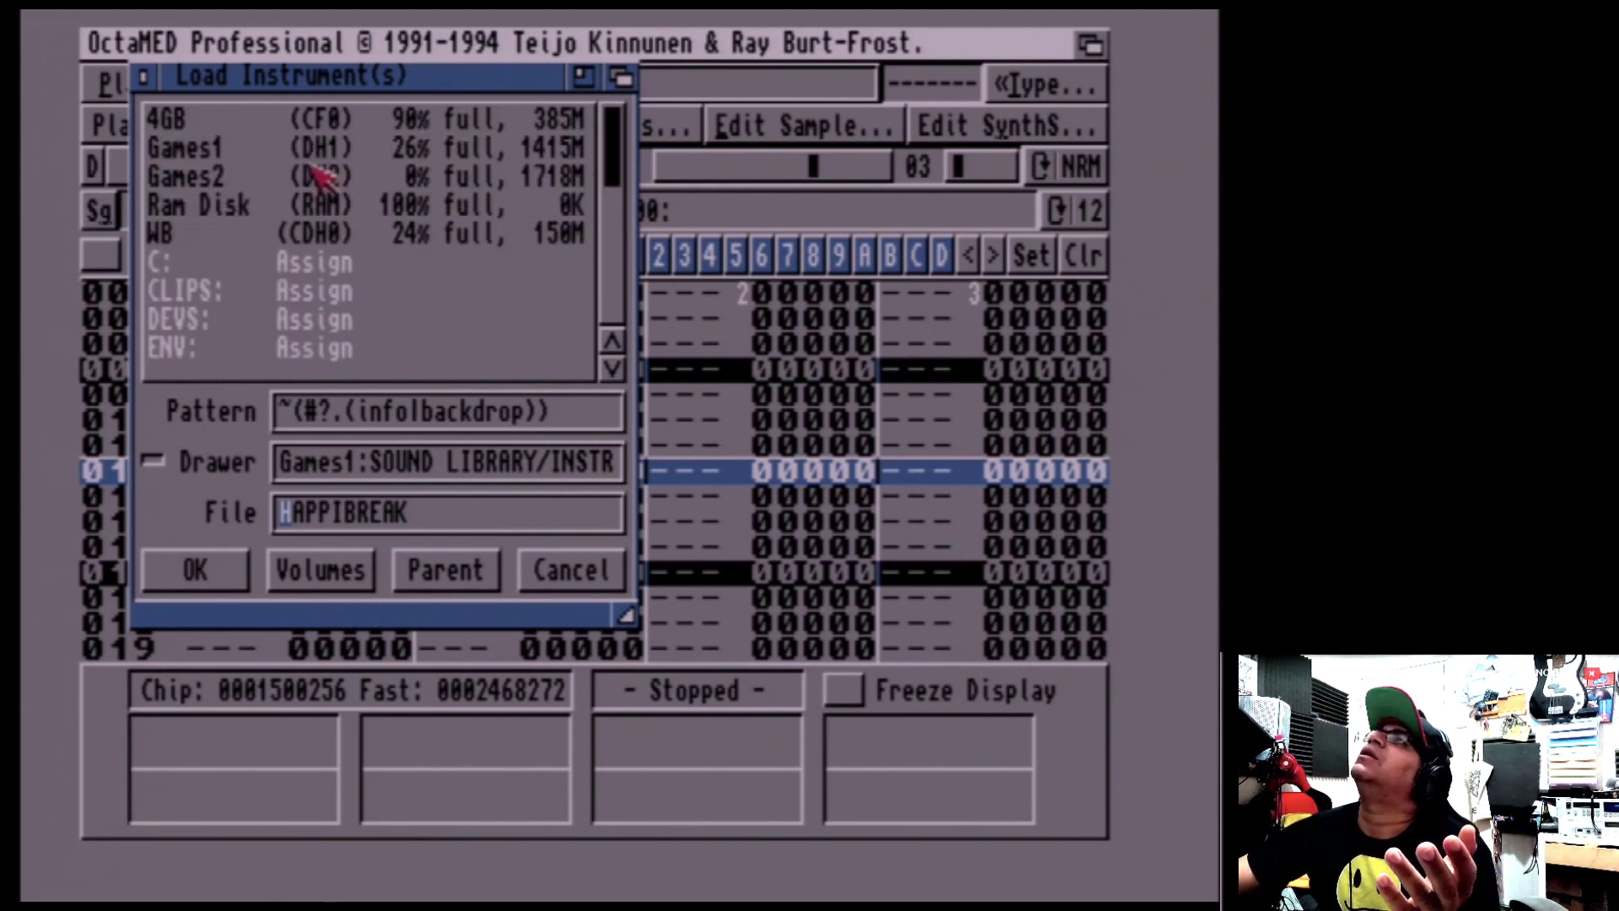
left_click(282, 150)
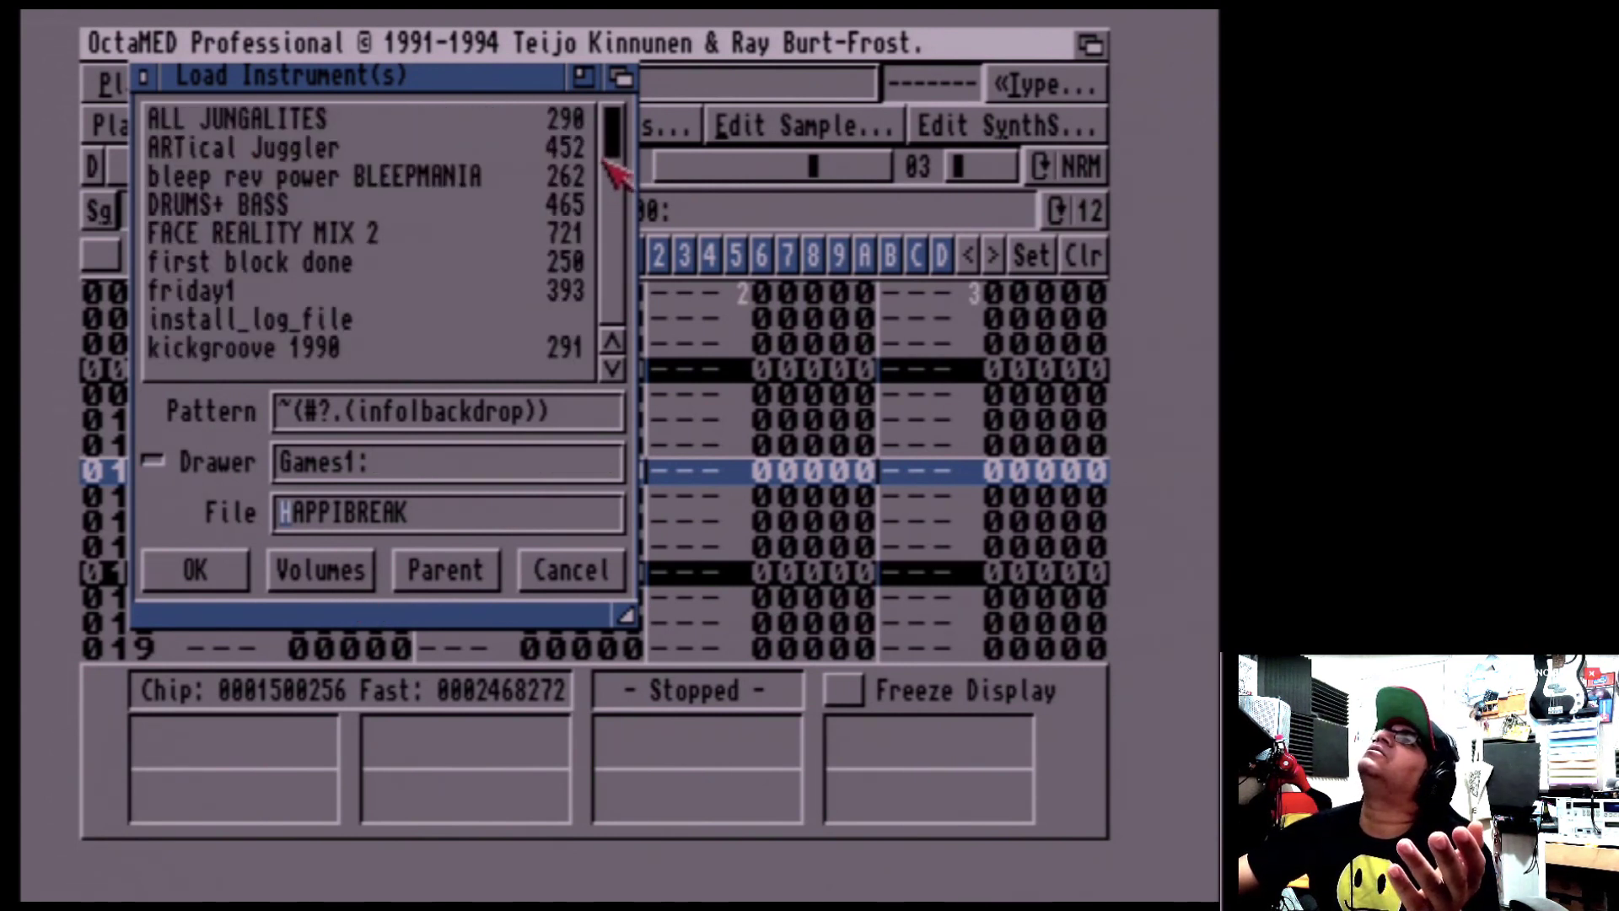
left_click_drag(614, 173, 590, 322)
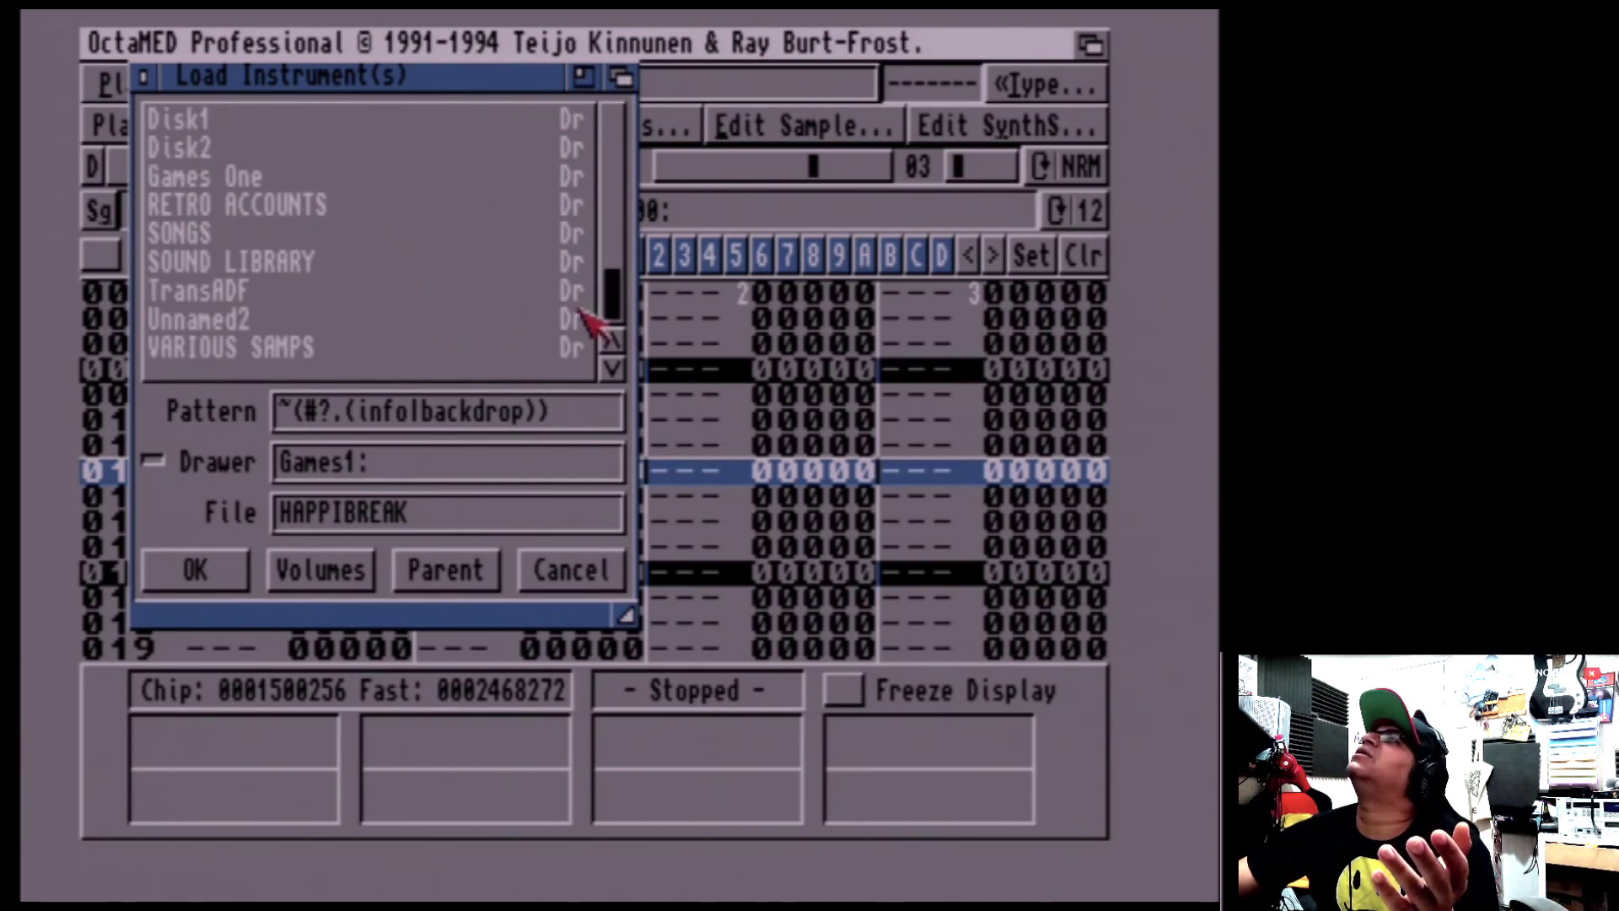
double_click(582, 261)
left_click_drag(613, 121, 622, 218)
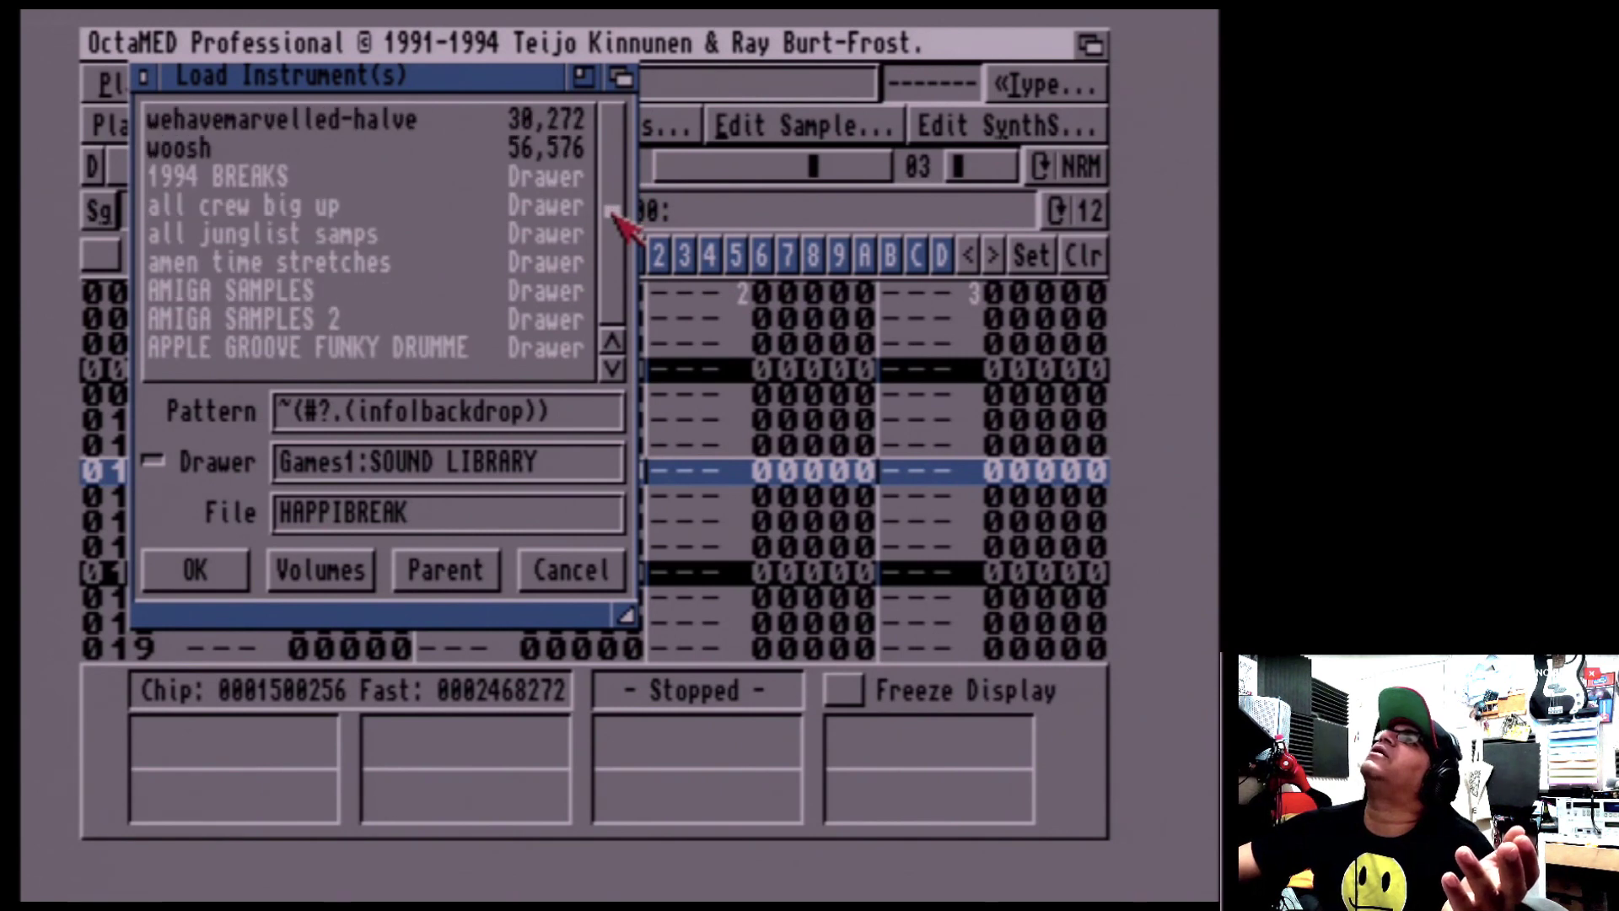
double_click(245, 184)
Load the AMEN KING BEAT sample from the drawer into instrument slot 05
left_click(666, 365)
left_click(634, 370)
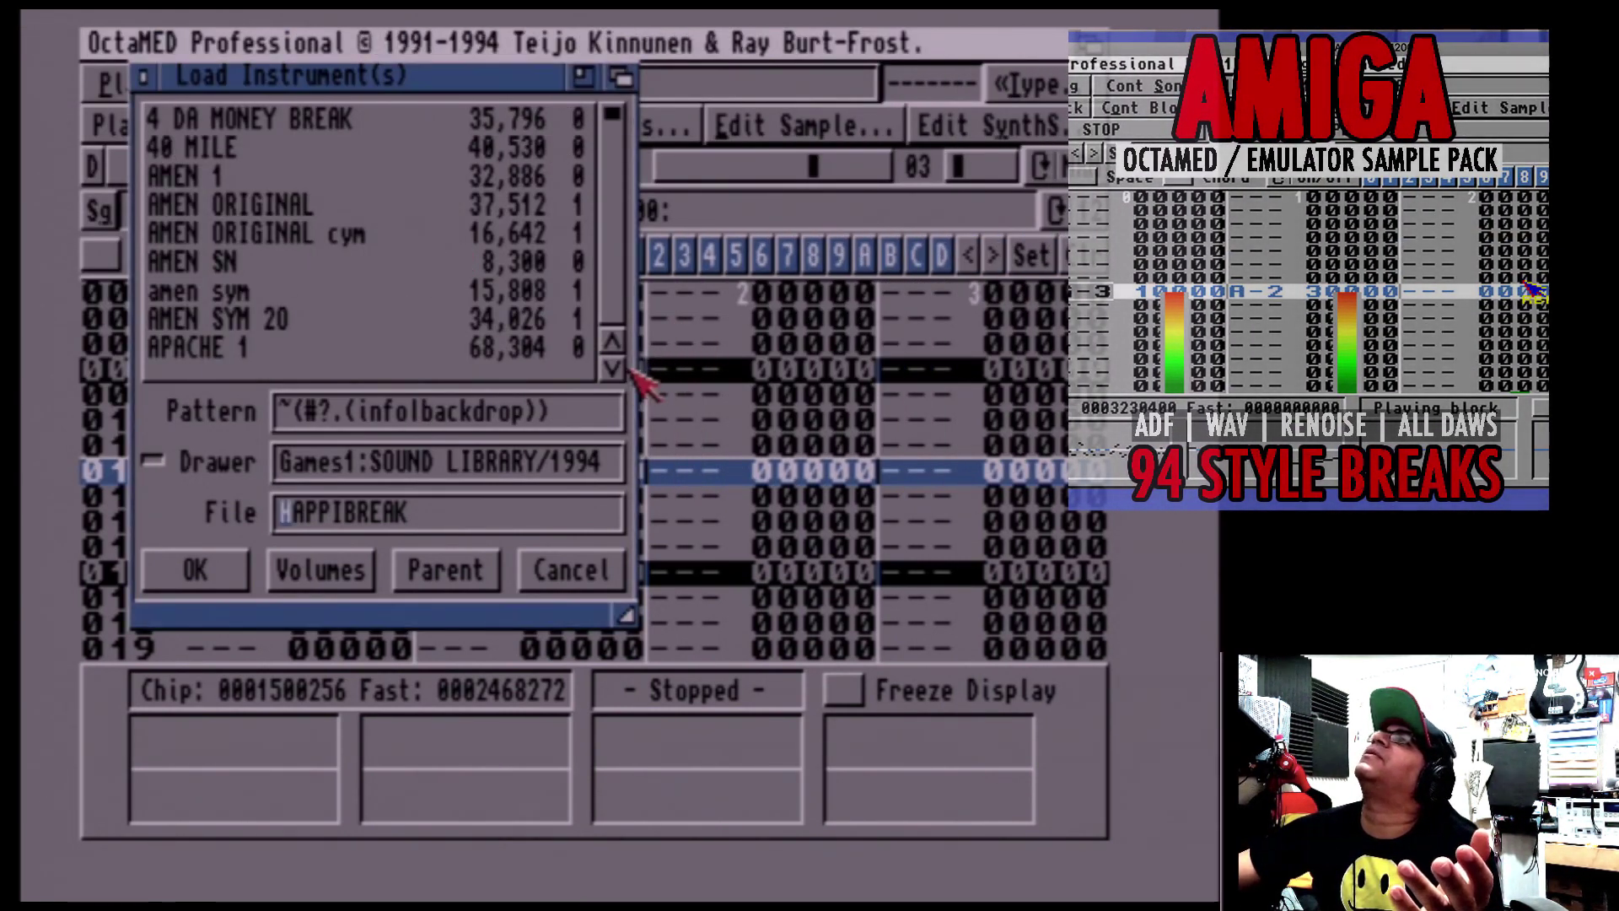
left_click(620, 370)
left_click(623, 372)
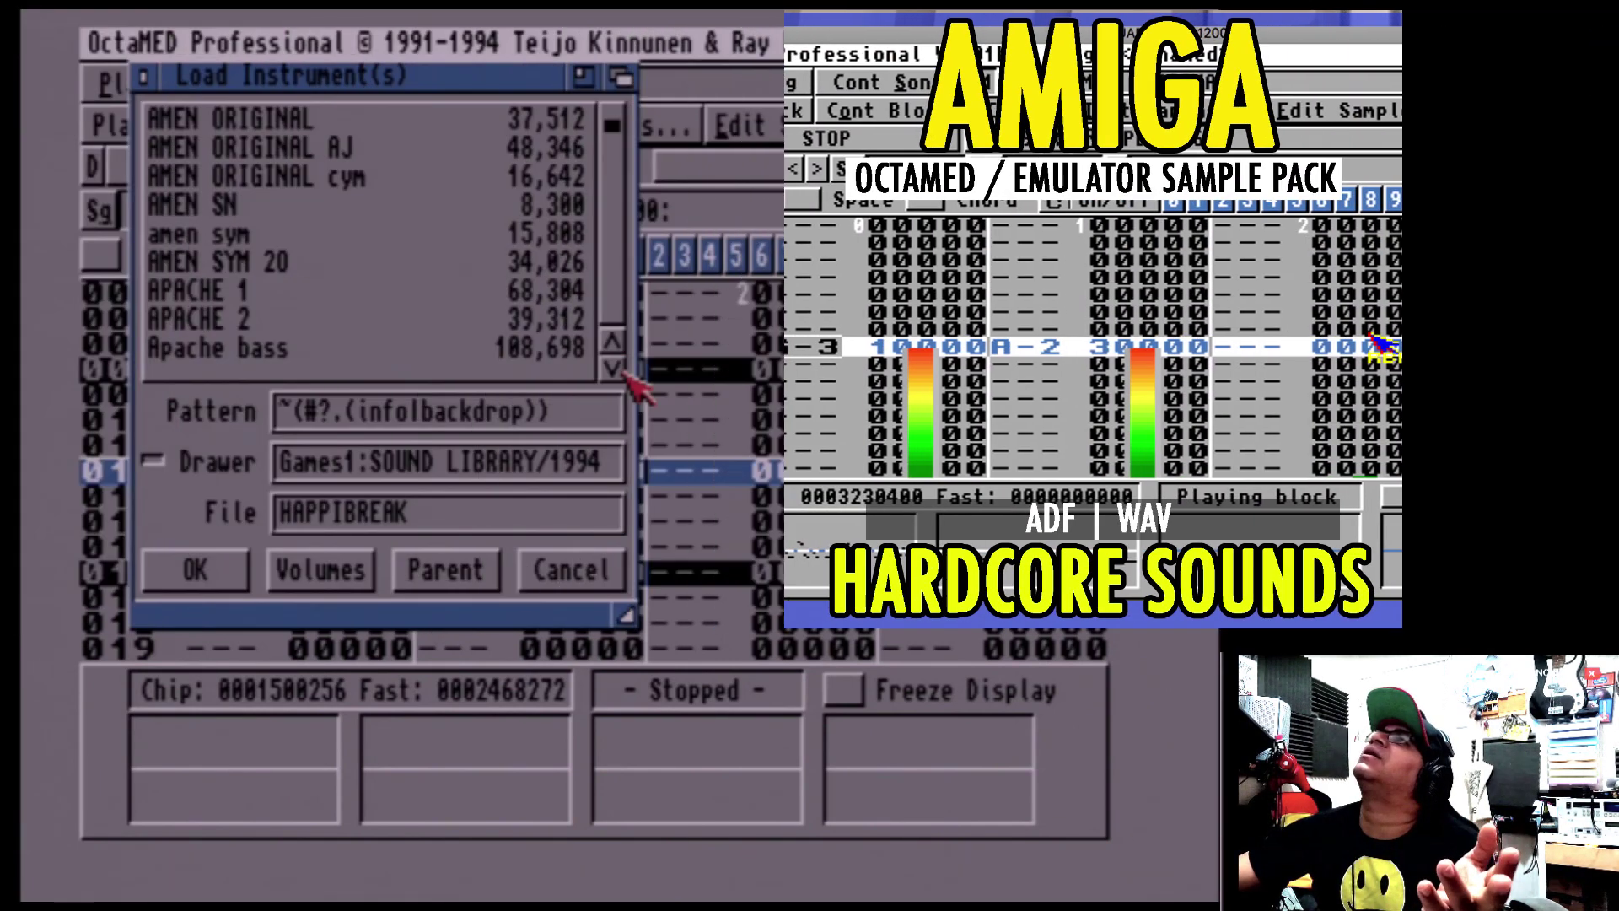
left_click(622, 372)
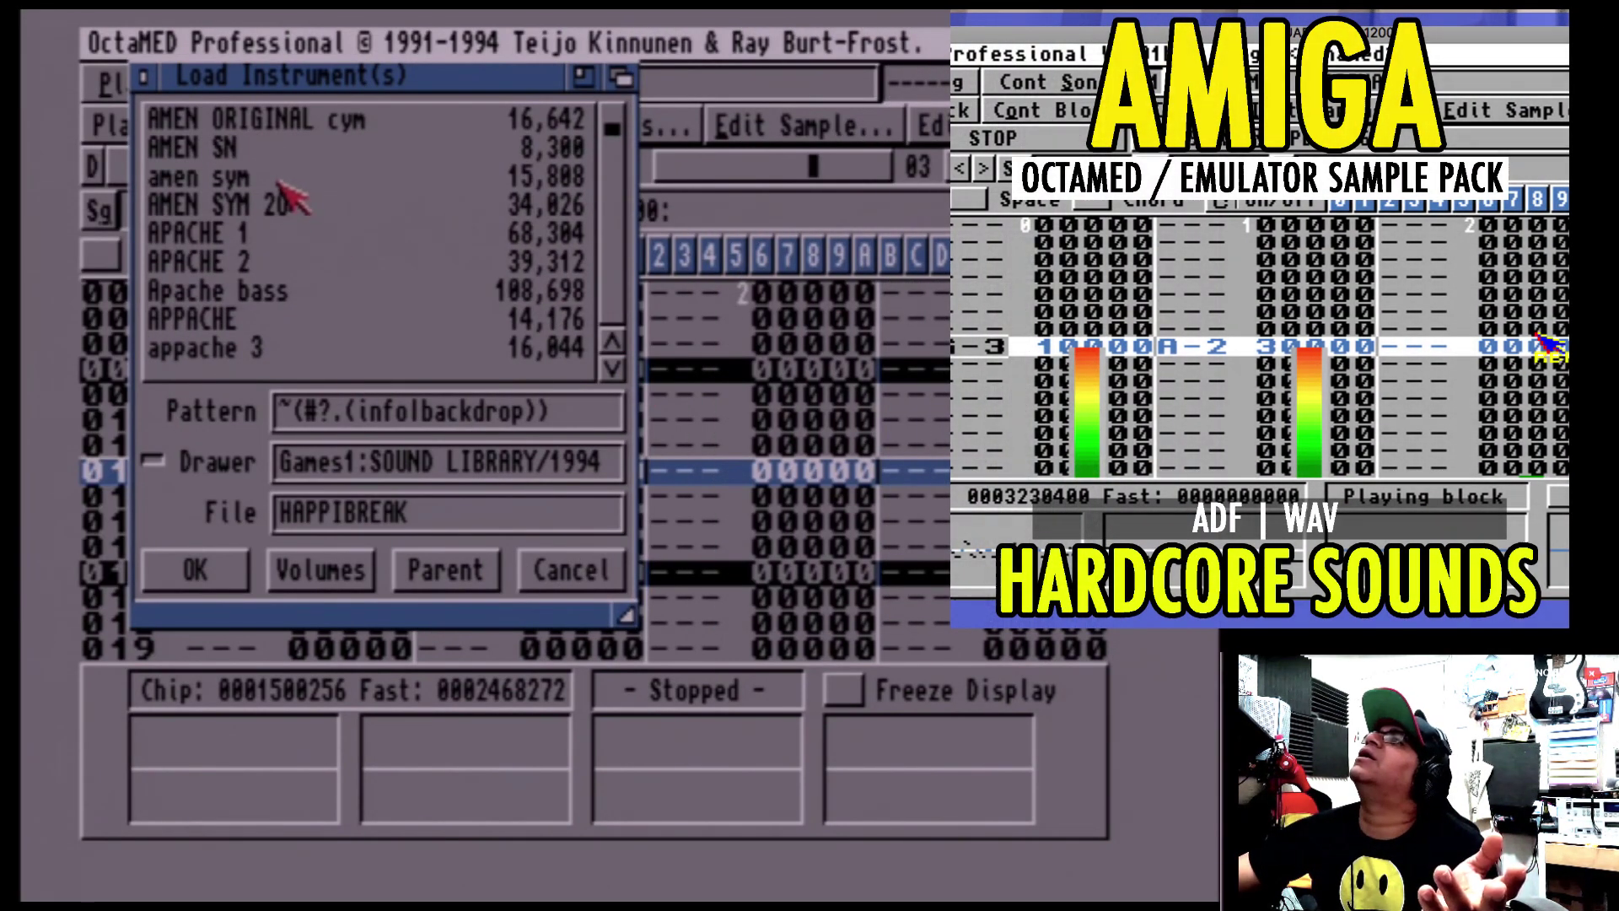
left_click(612, 341)
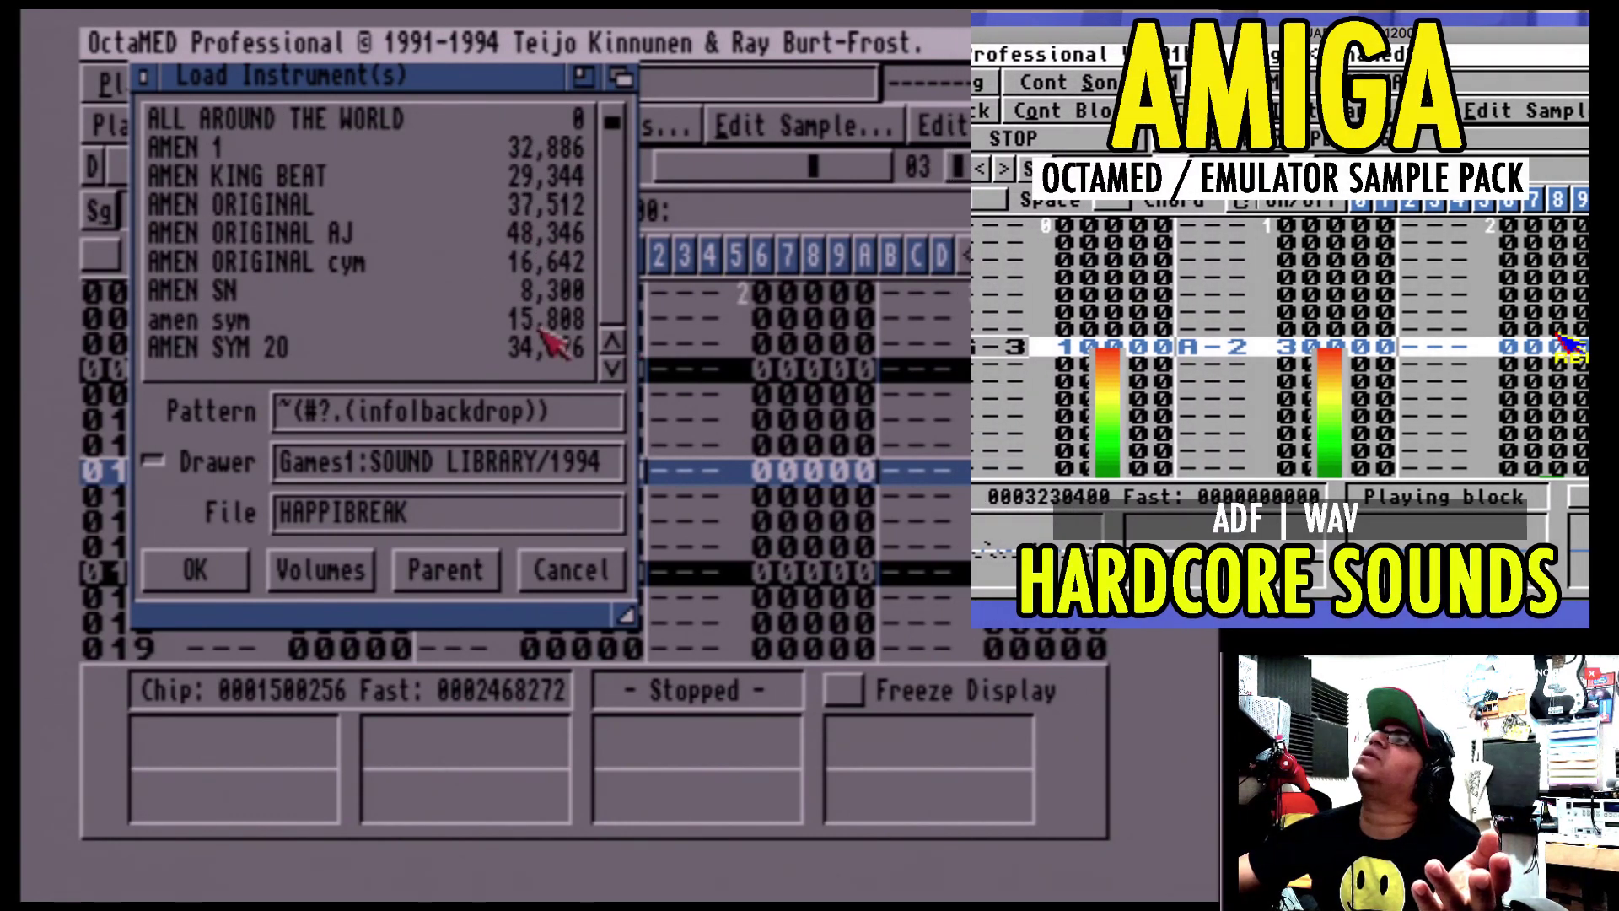
left_click(287, 177)
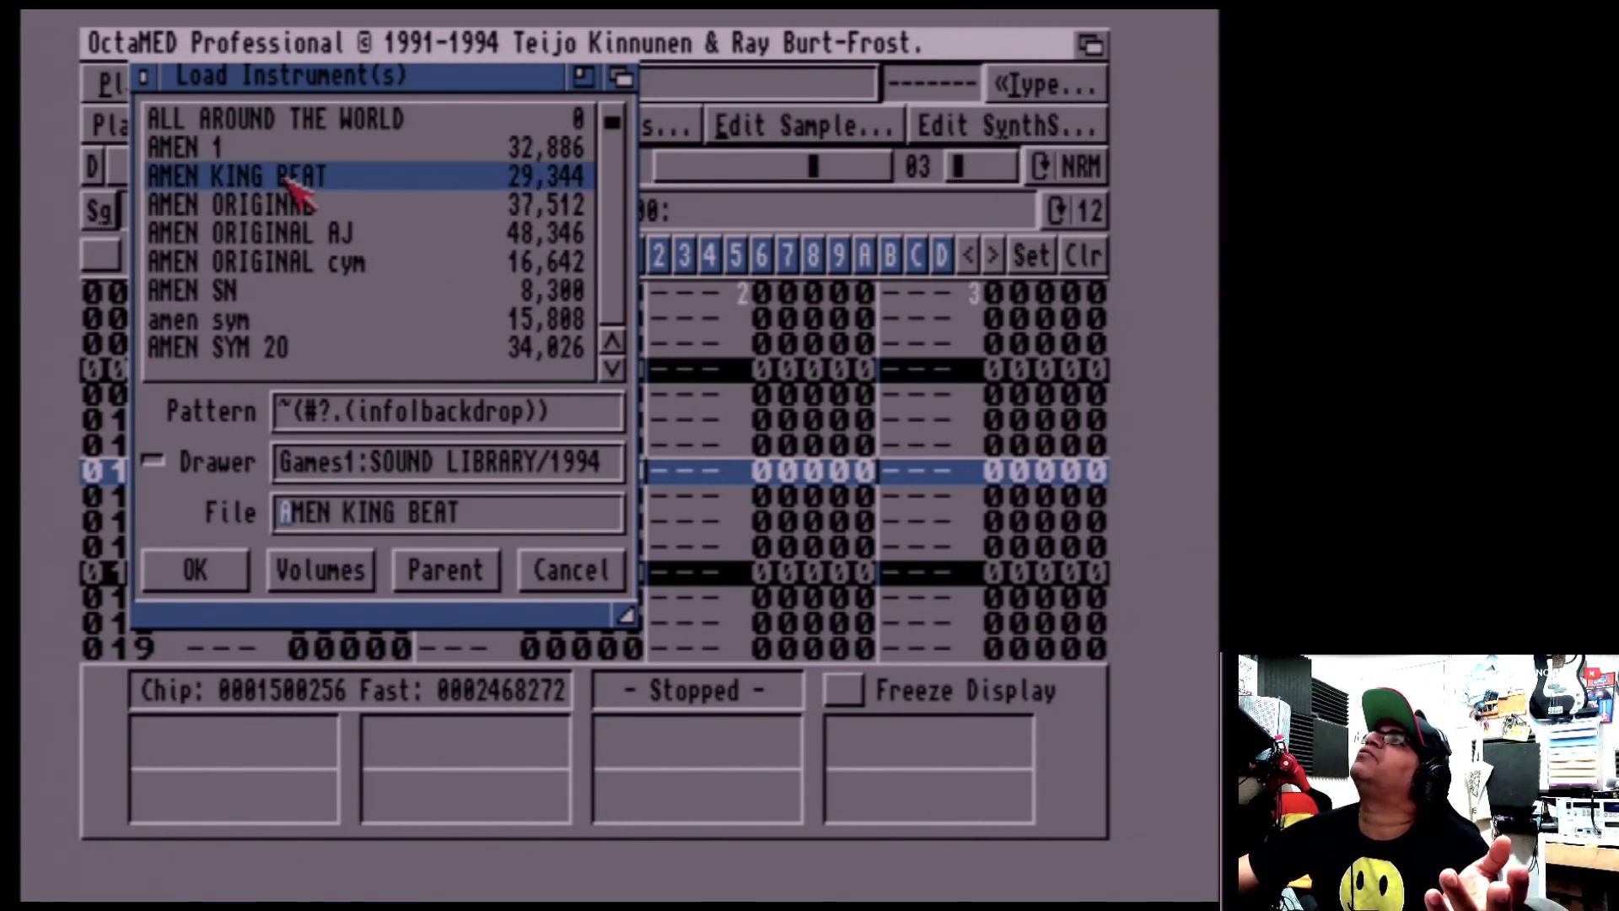
left_click(236, 569)
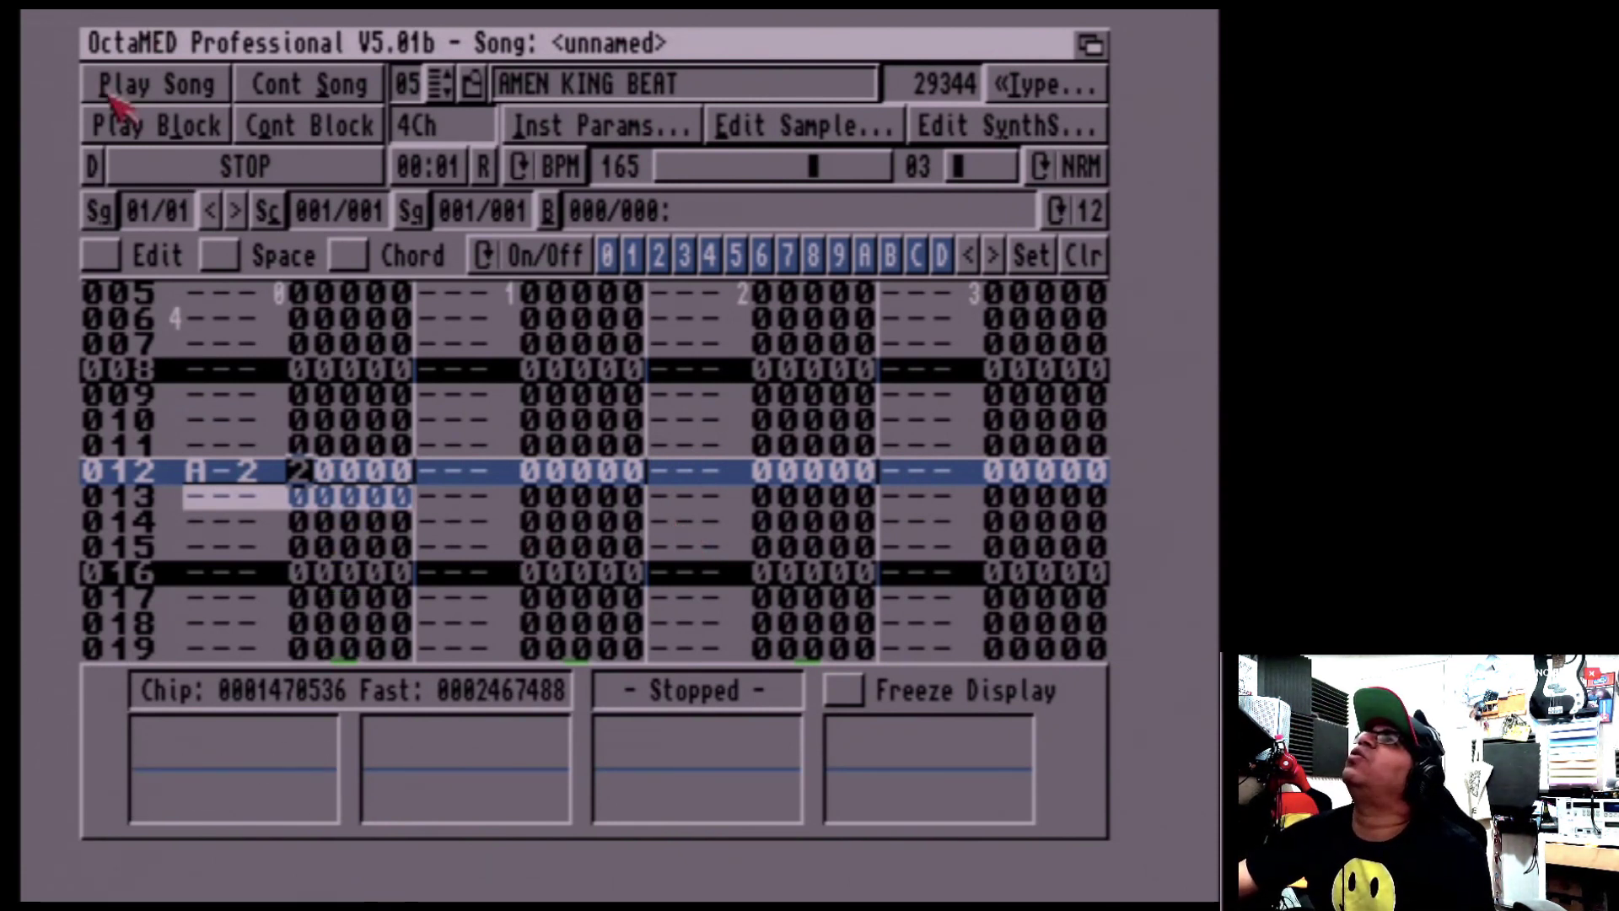
Switch track 0 off and stop playback near the start of the block
left_click(610, 260)
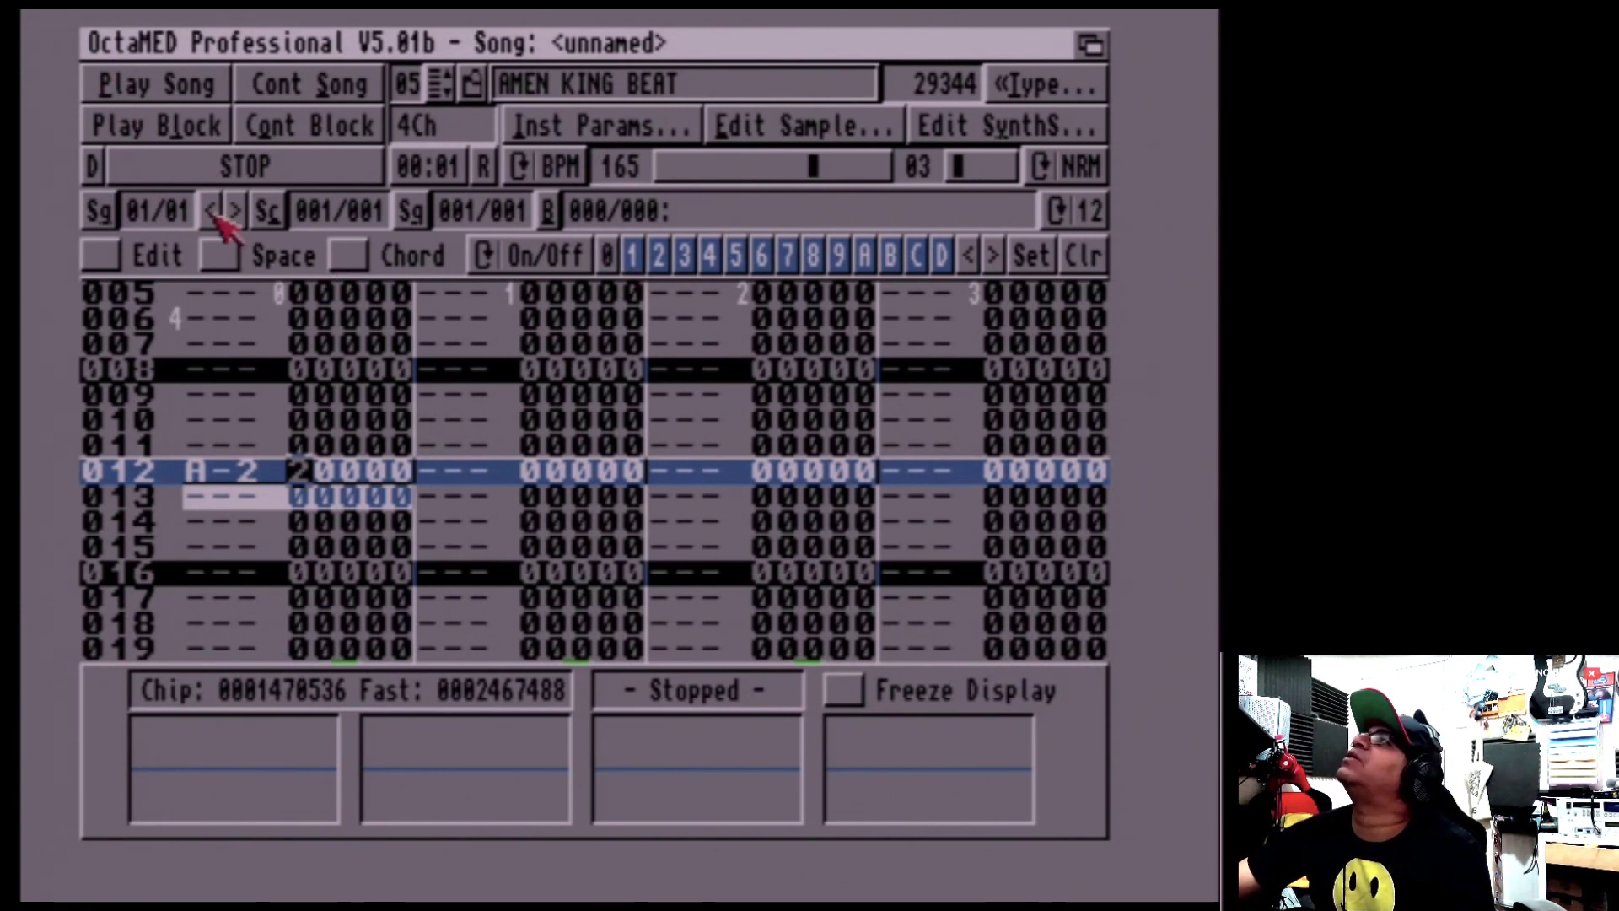
left_click(221, 177)
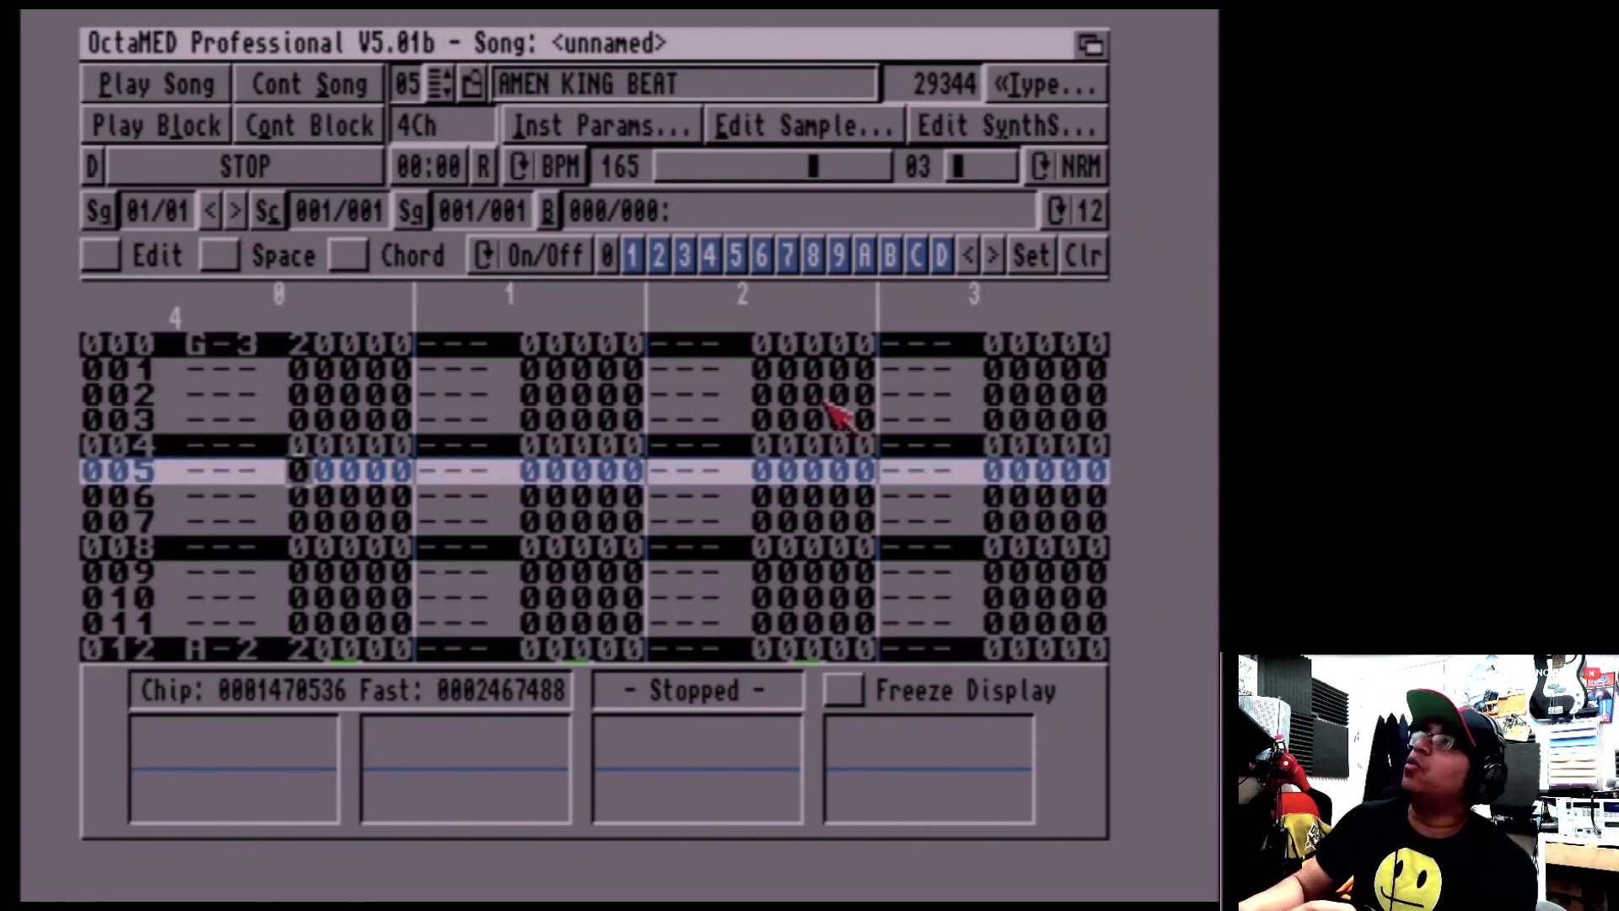
Enable editing and enter the AMEN KING BEAT instrument at D-3 on track 3, including lines 32 and 48
key("Right")
key("Right")
key("Right")
key("Right")
key("Right")
key("Right")
key("Right")
key("Right")
key("Right")
key("Right")
key("Right")
key("Right")
key("Right")
key("Right")
key("Right")
key("Right")
key("Right")
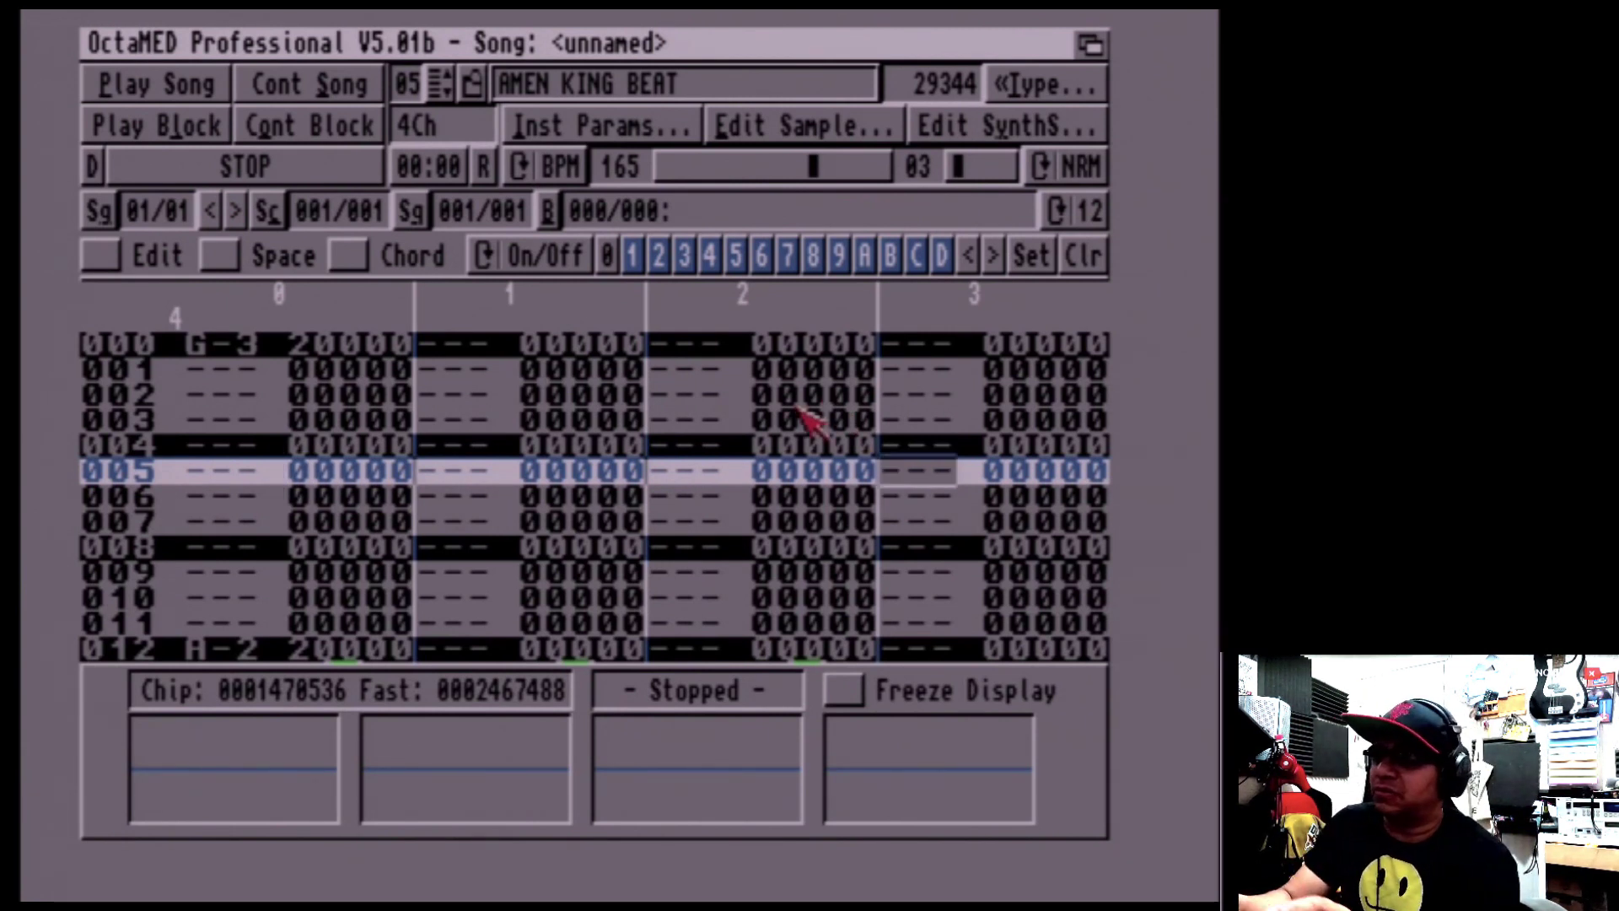
key("Up")
key("Up")
key("Up")
key("Up")
key("Up")
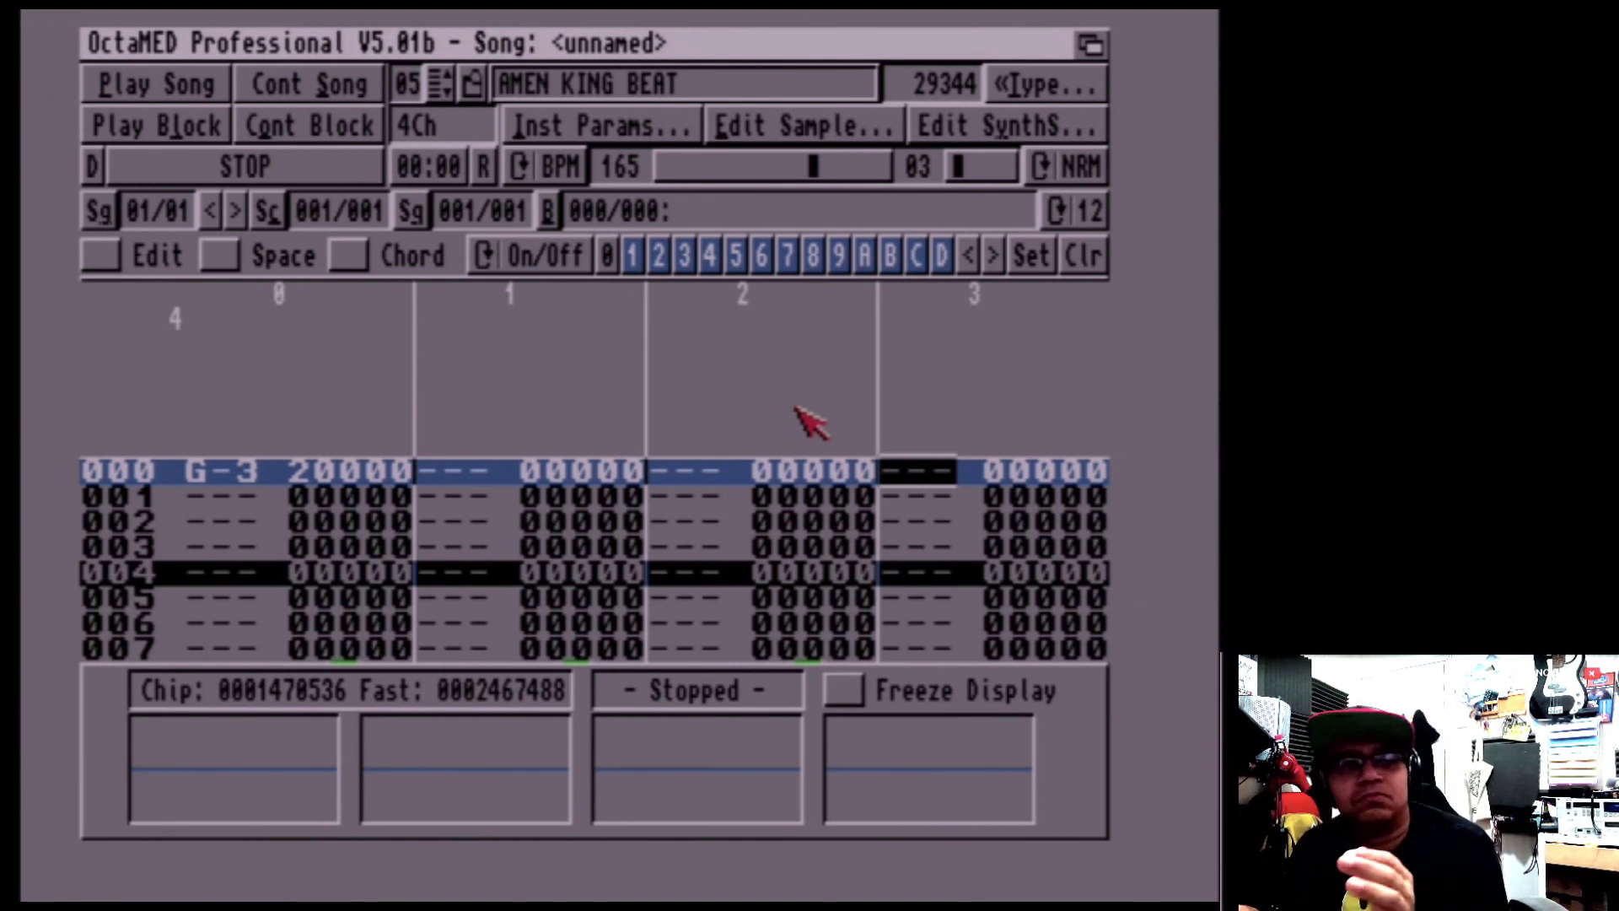
key("t")
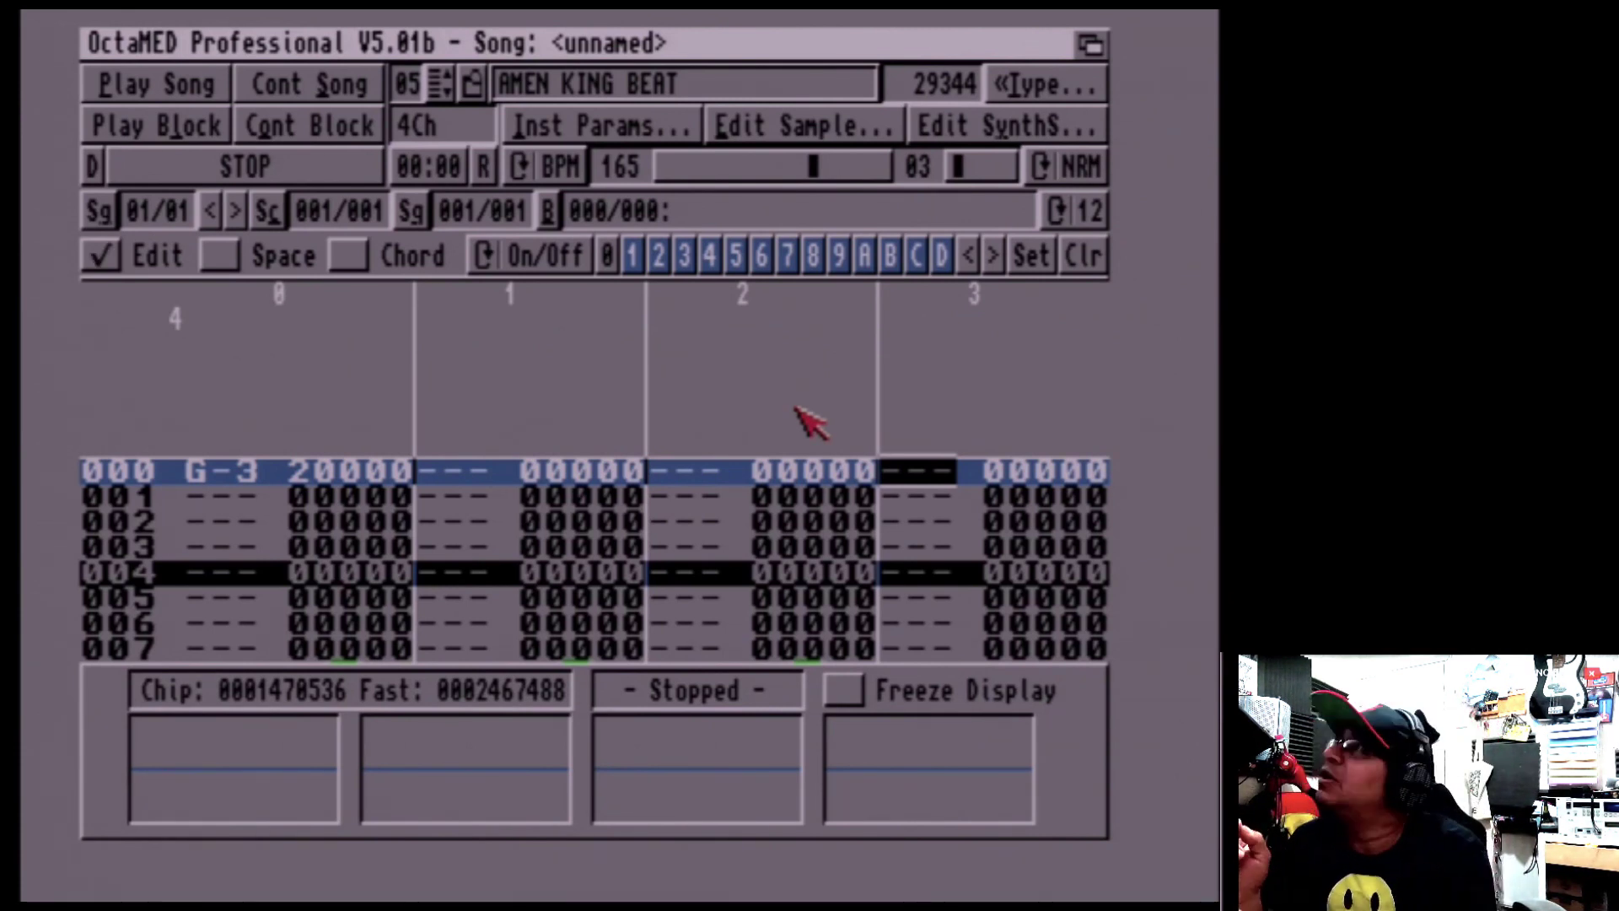
key("x")
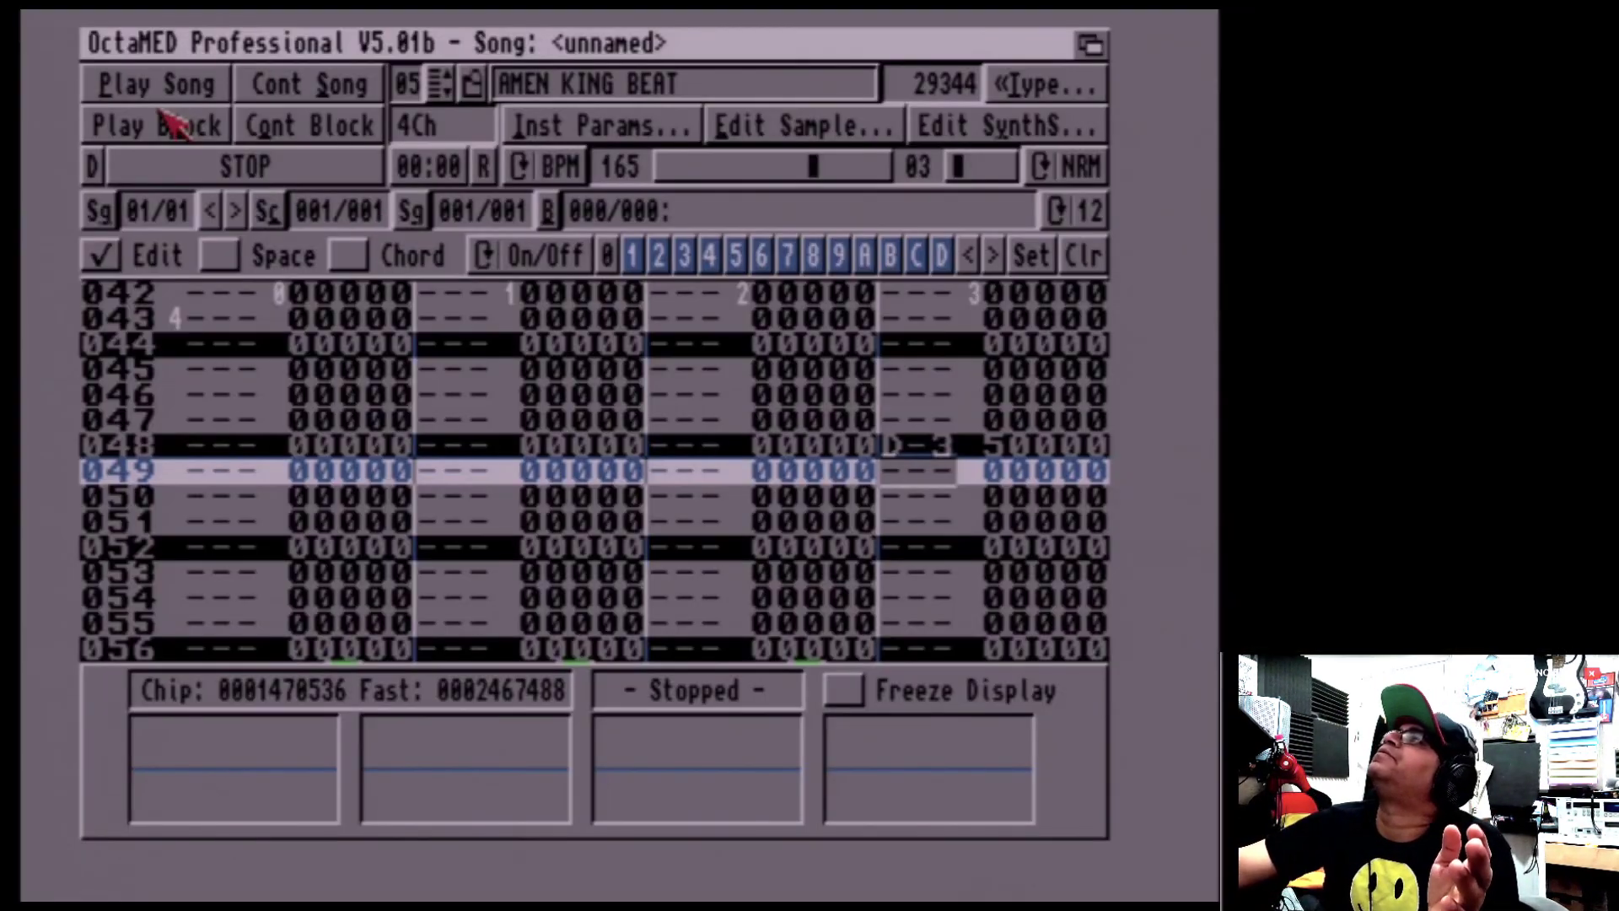
Play the block to hear the break, stop playback, and switch the tempo mode to SPD
left_click(168, 127)
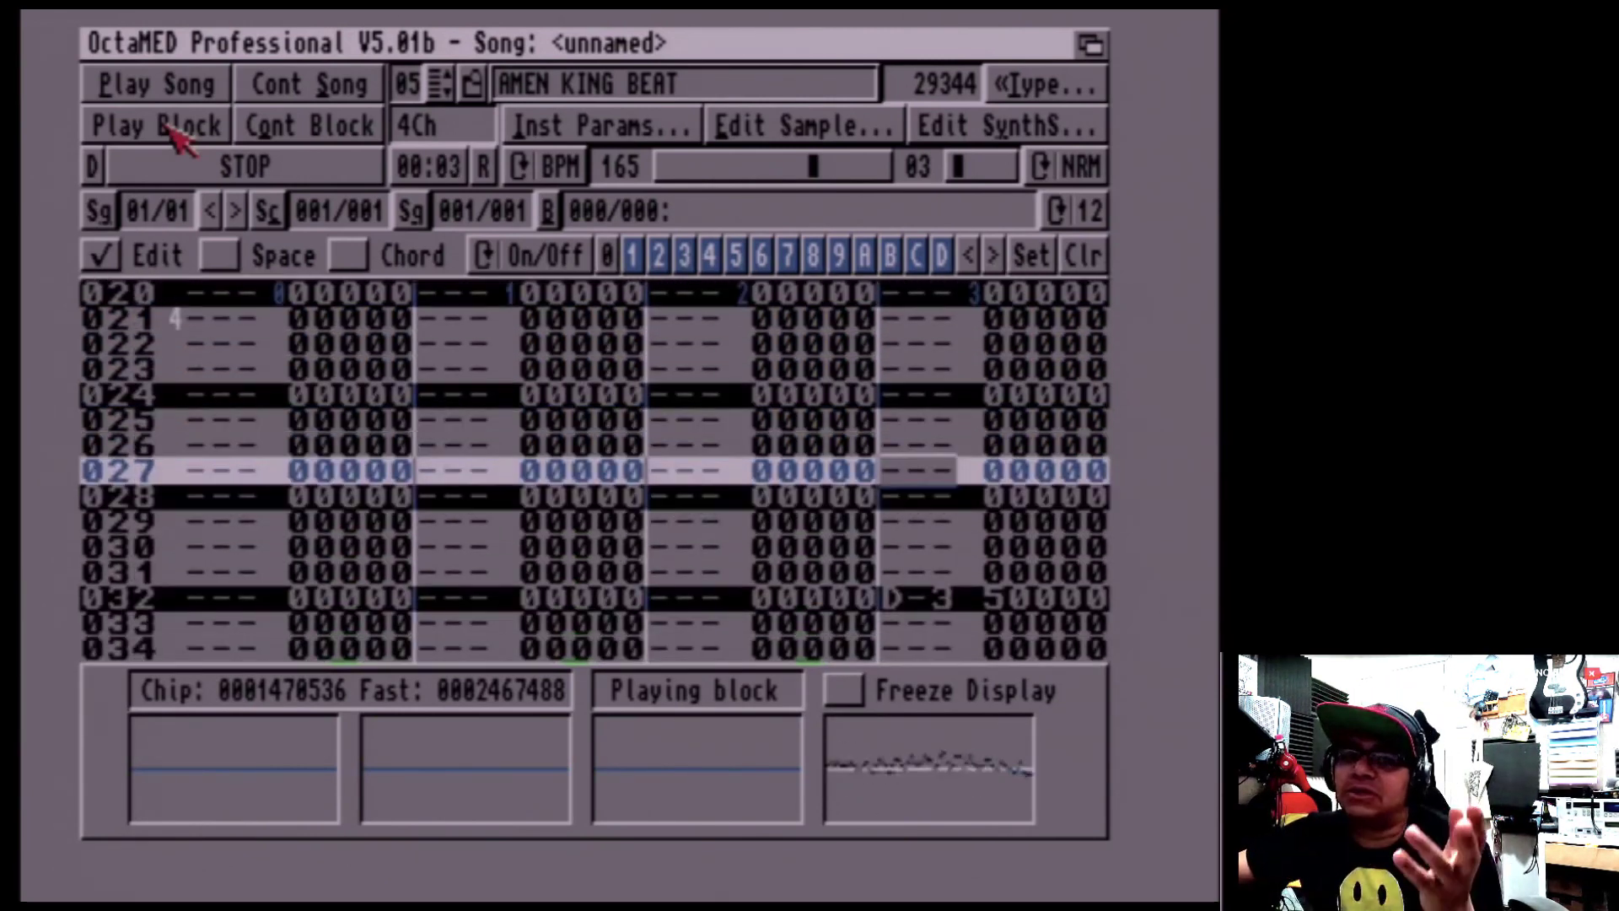
key("space")
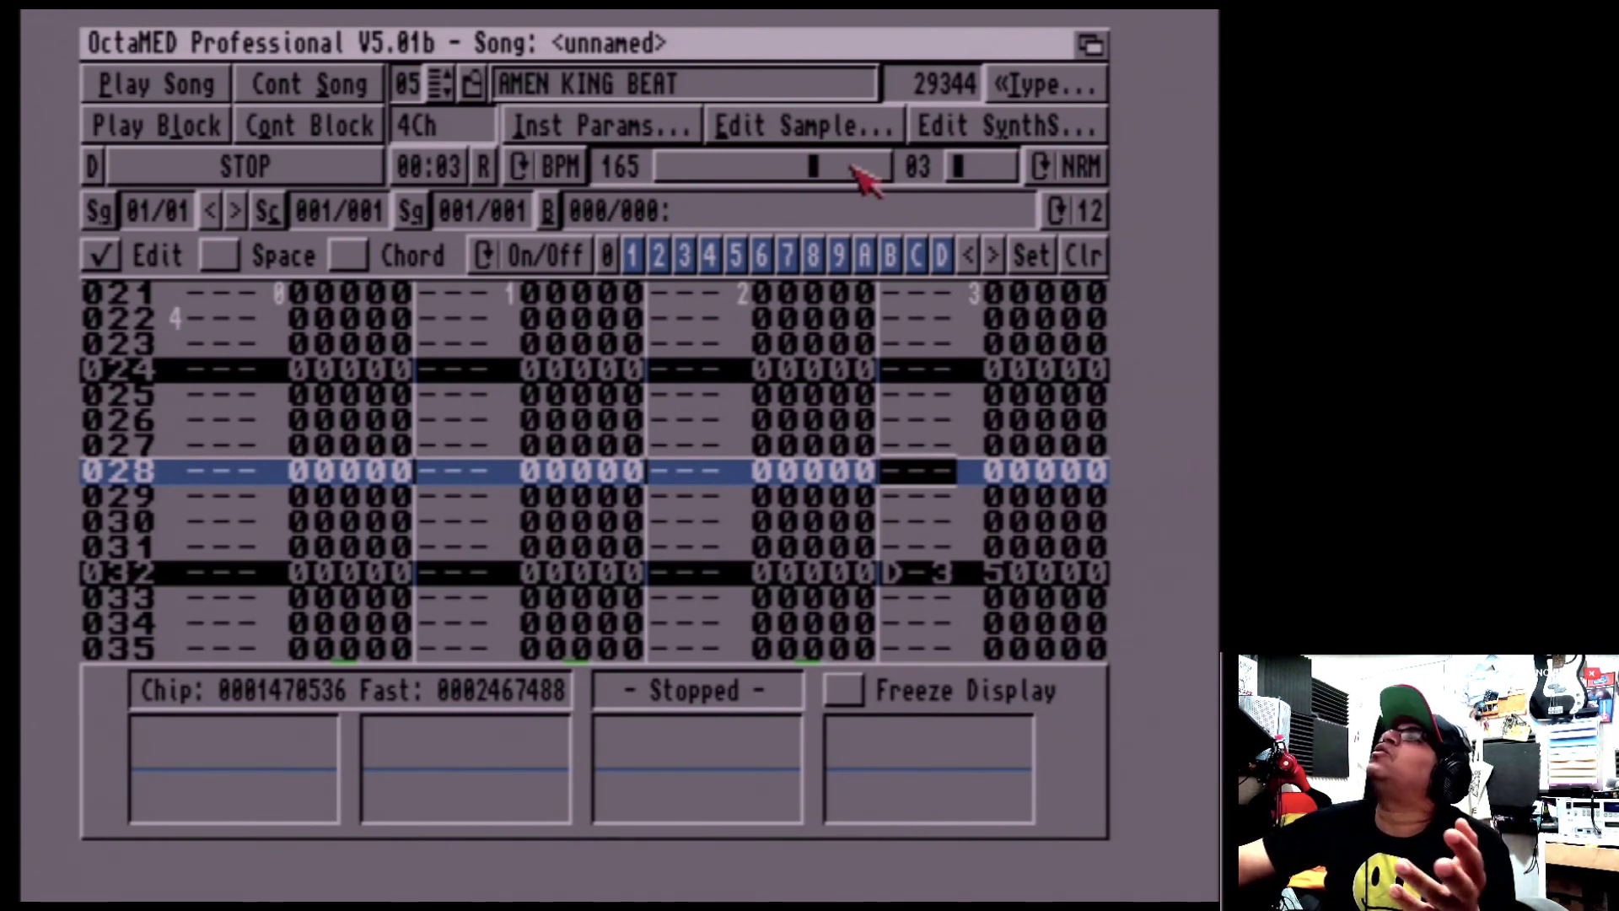
left_click(577, 165)
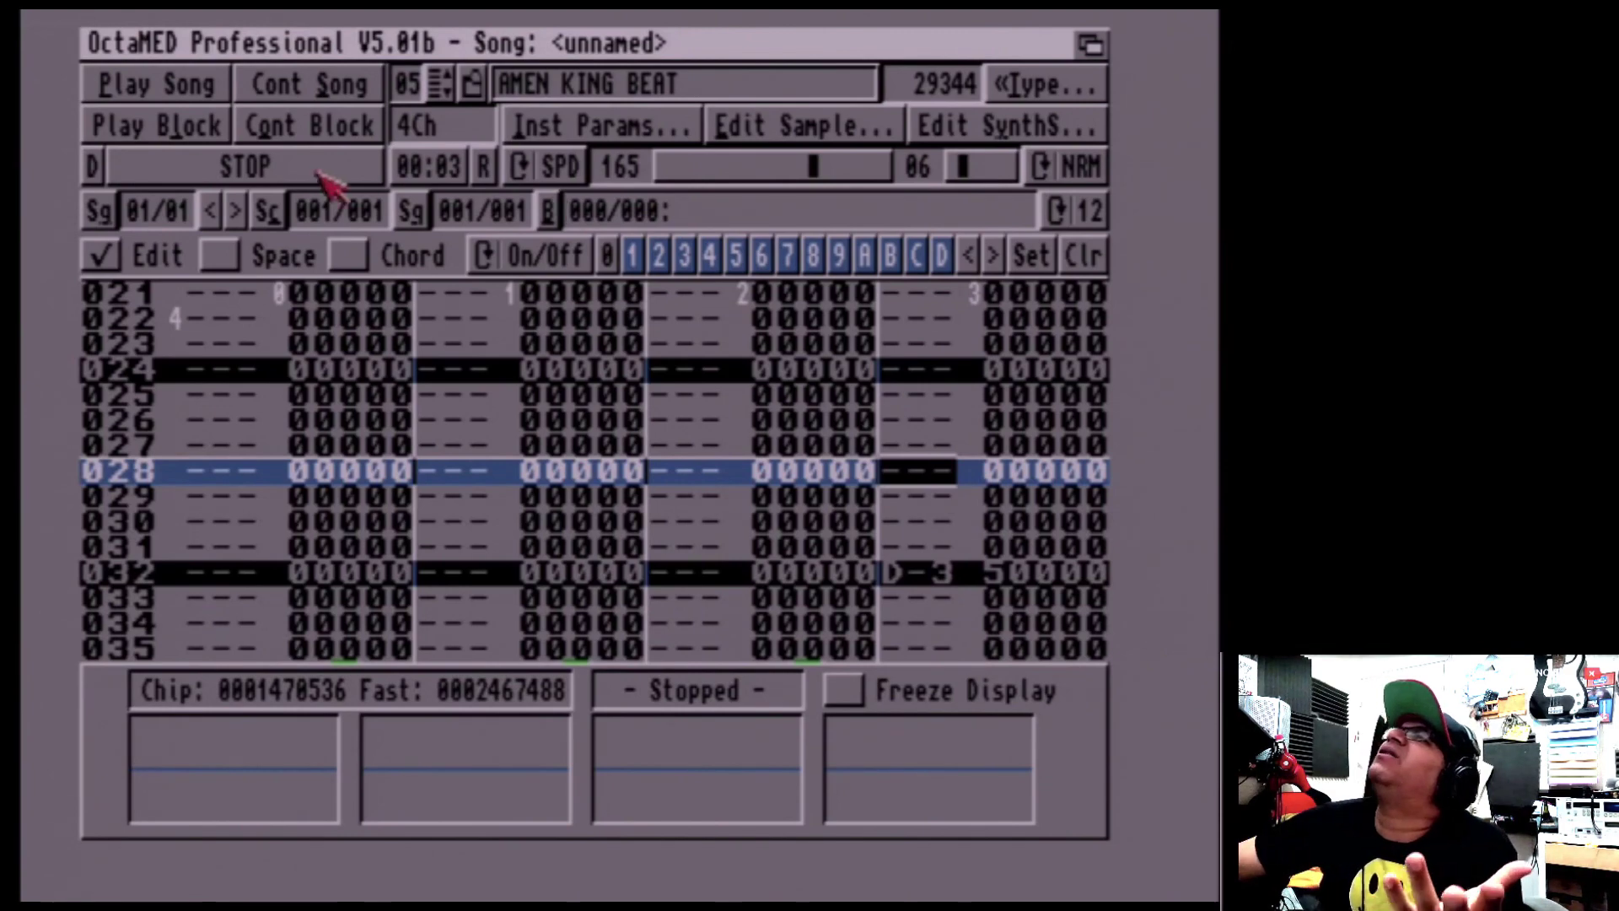
Play the block briefly to hear the break, stop playback, and raise the secondary tempo to 10
left_click(211, 124)
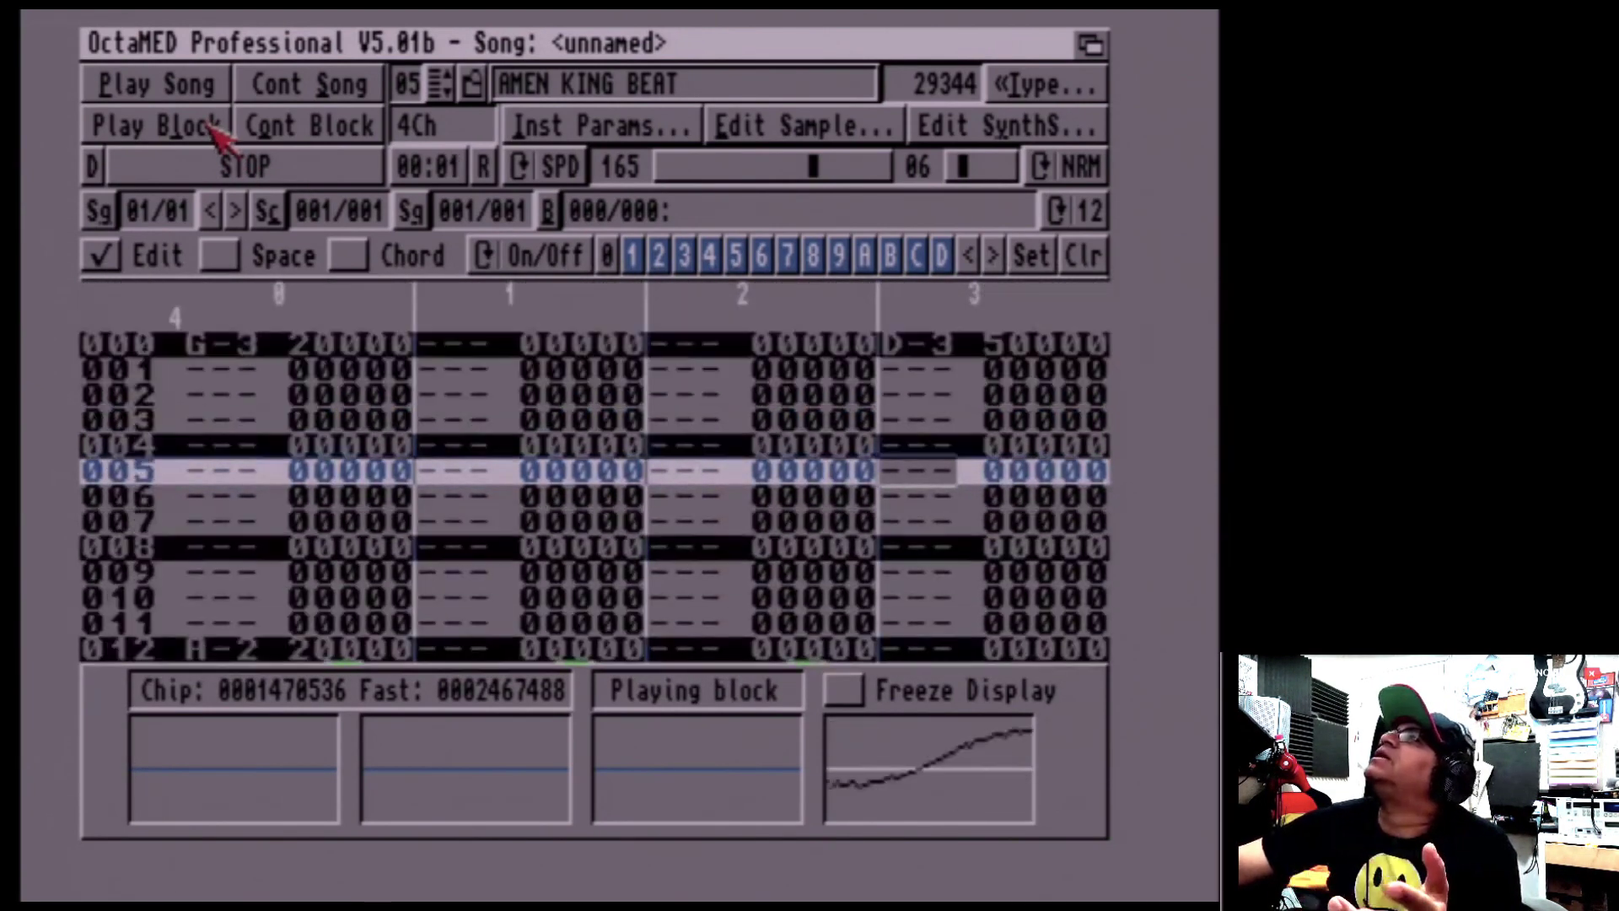
key("space")
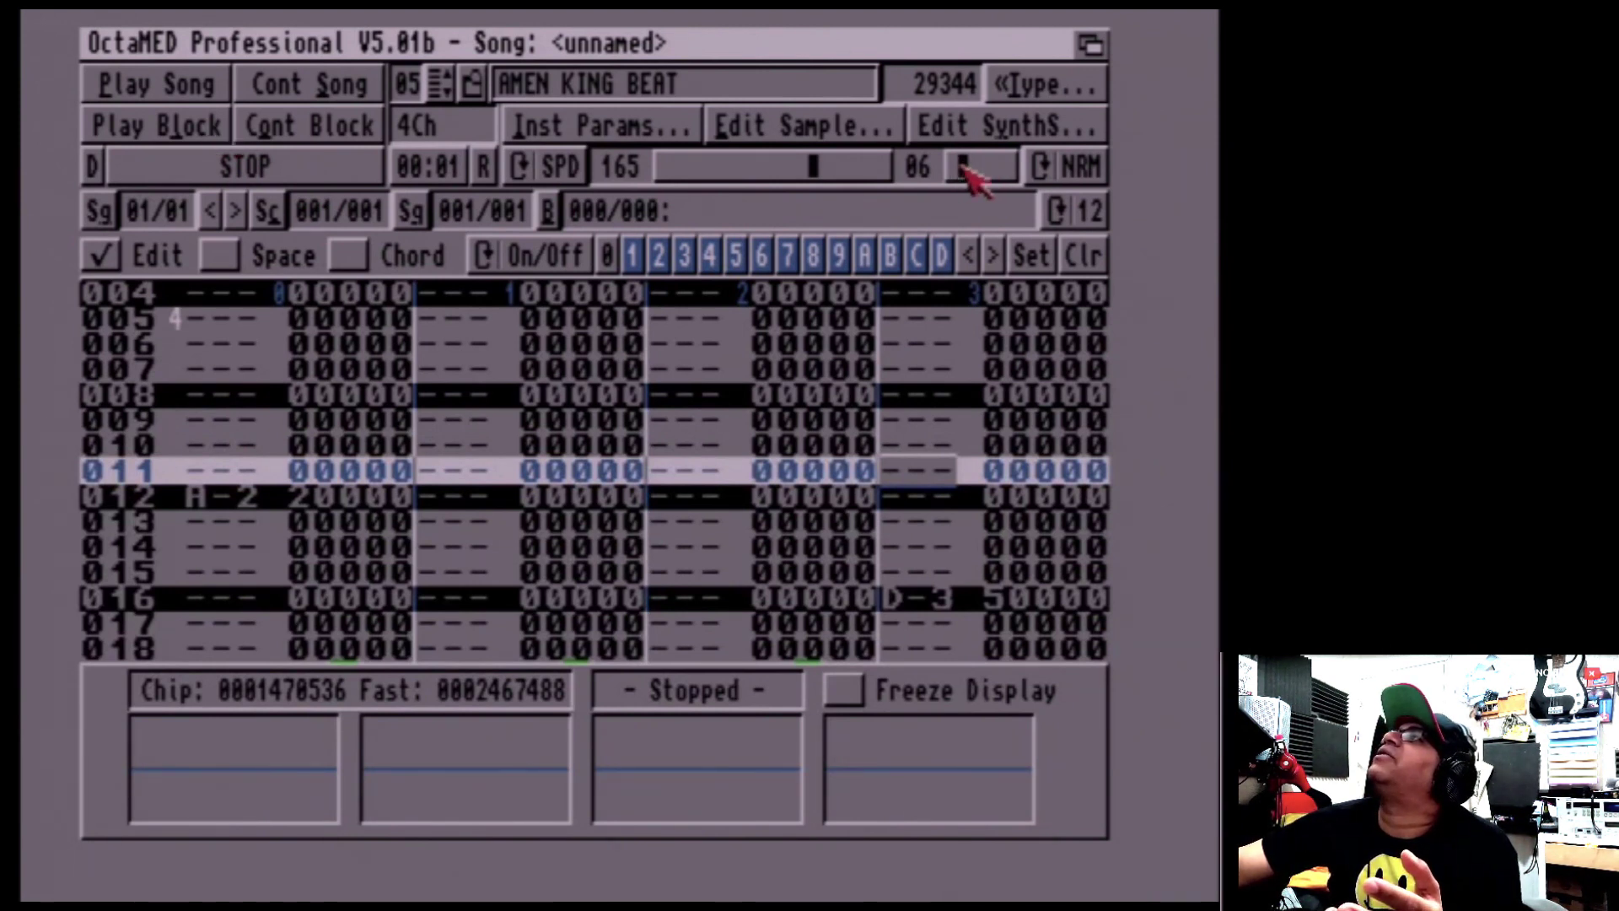
left_click_drag(964, 166, 980, 164)
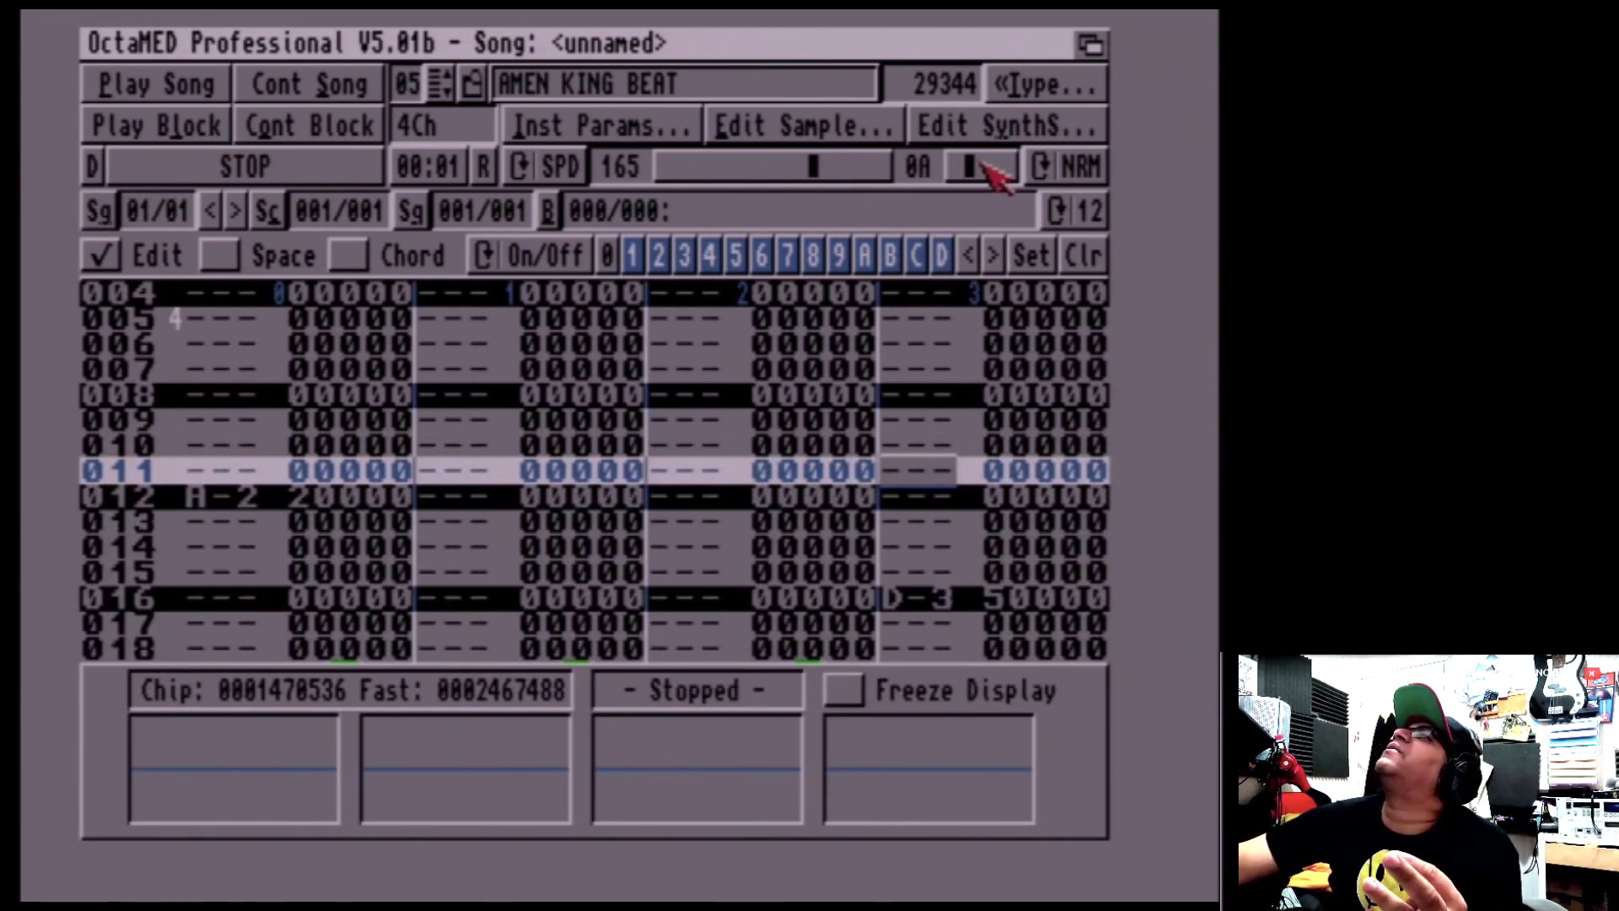
left_click_drag(991, 166, 993, 168)
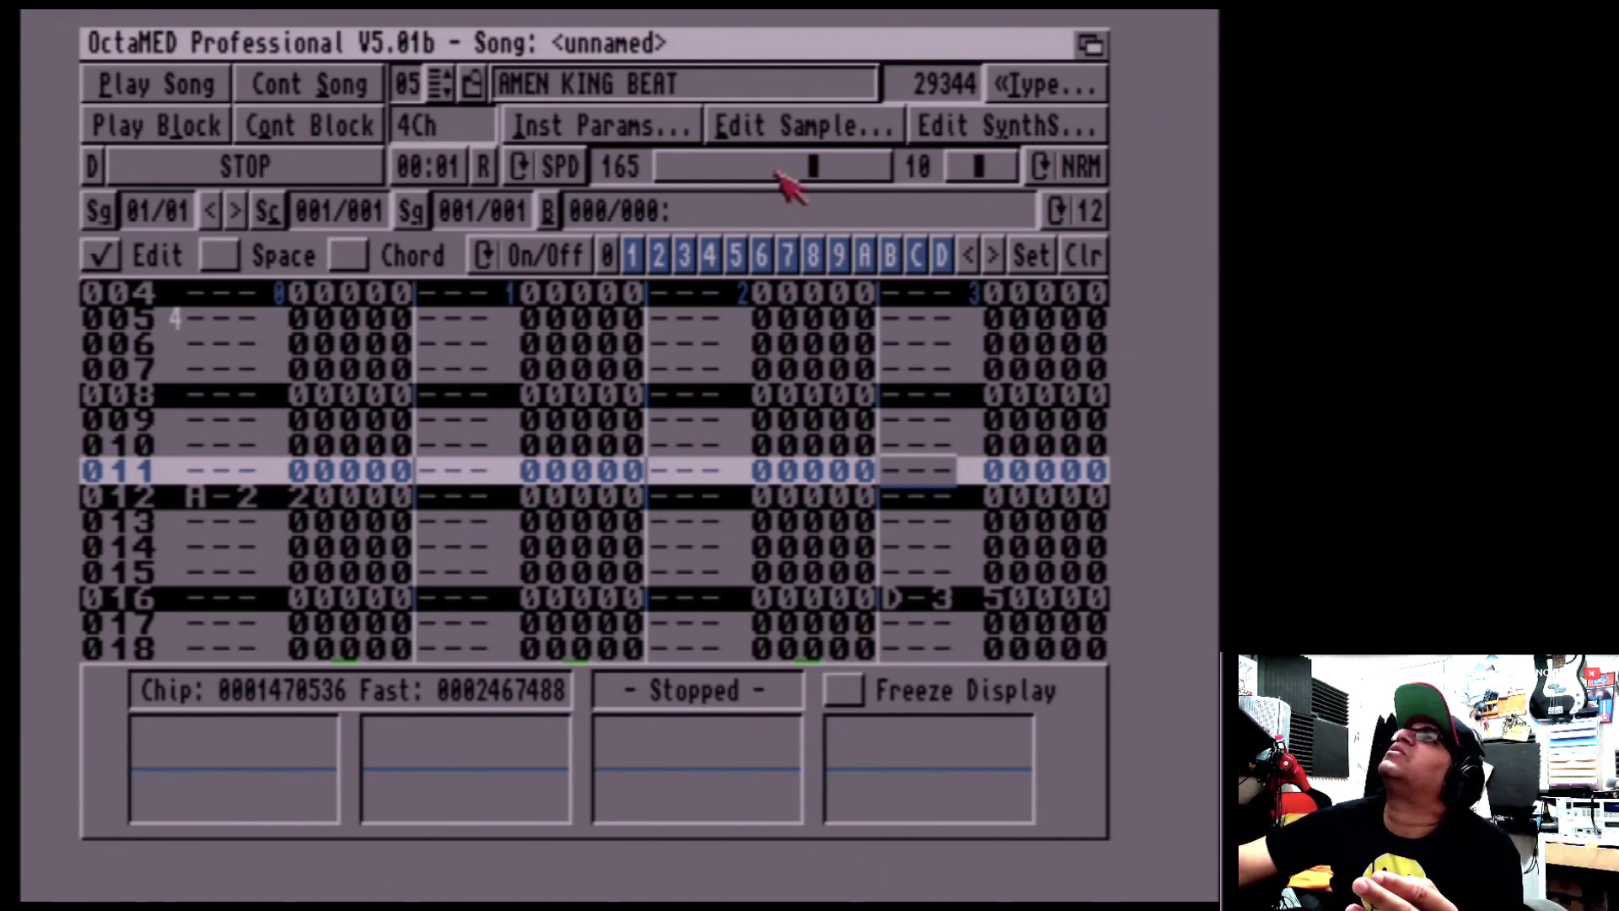
Play the block while adjusting the secondary tempo to 18 to fit the break, and stop playback
left_click(150, 133)
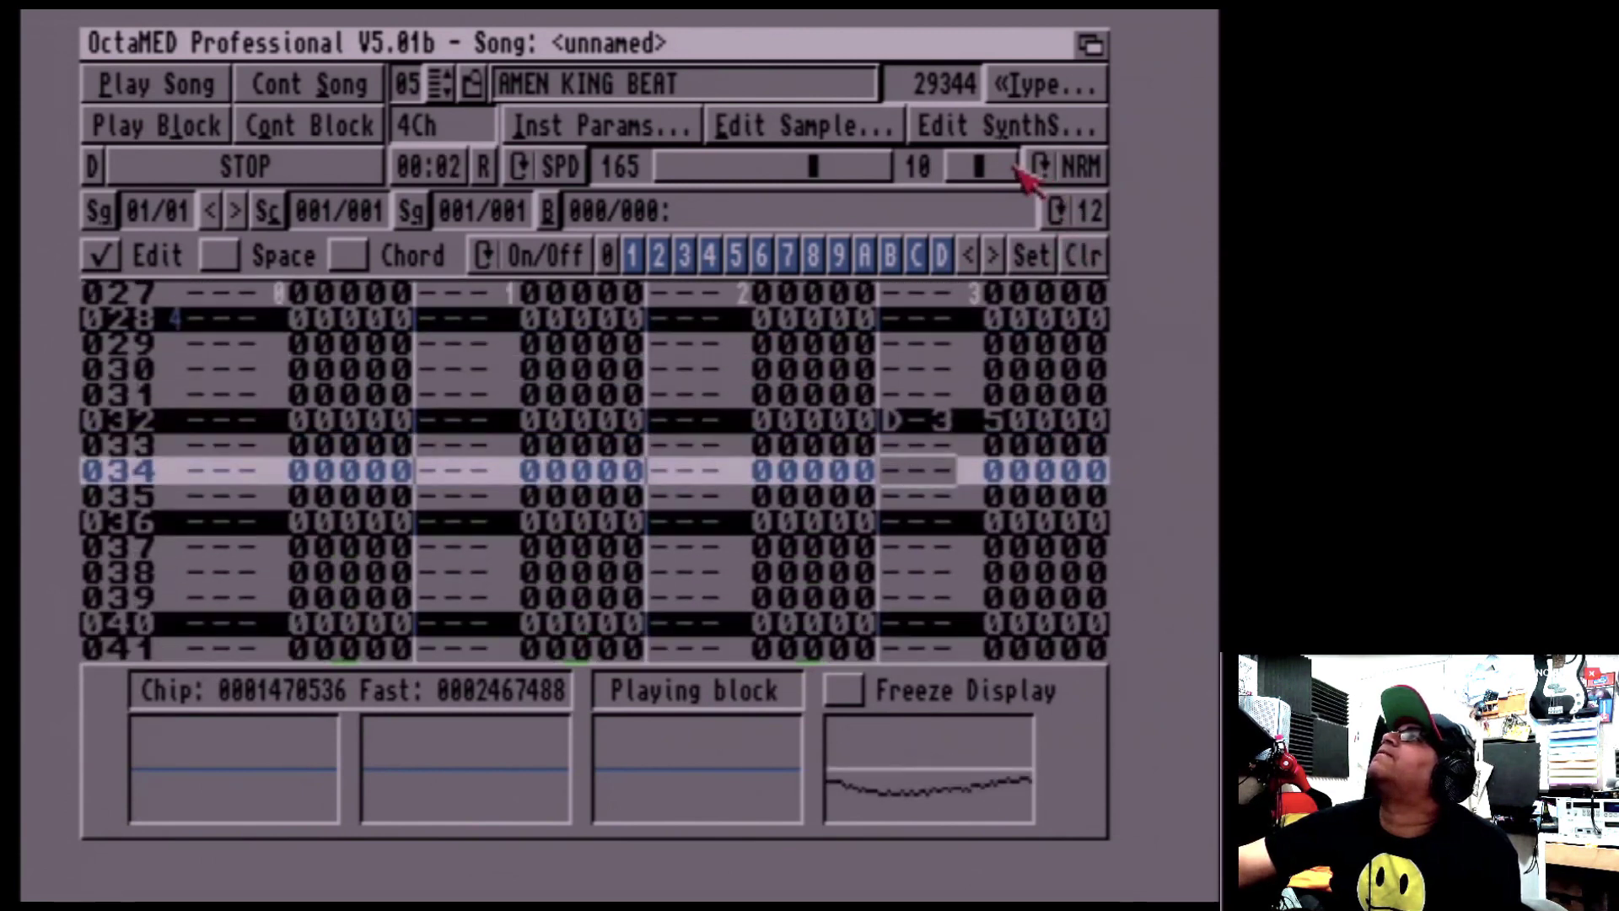
left_click(1004, 167)
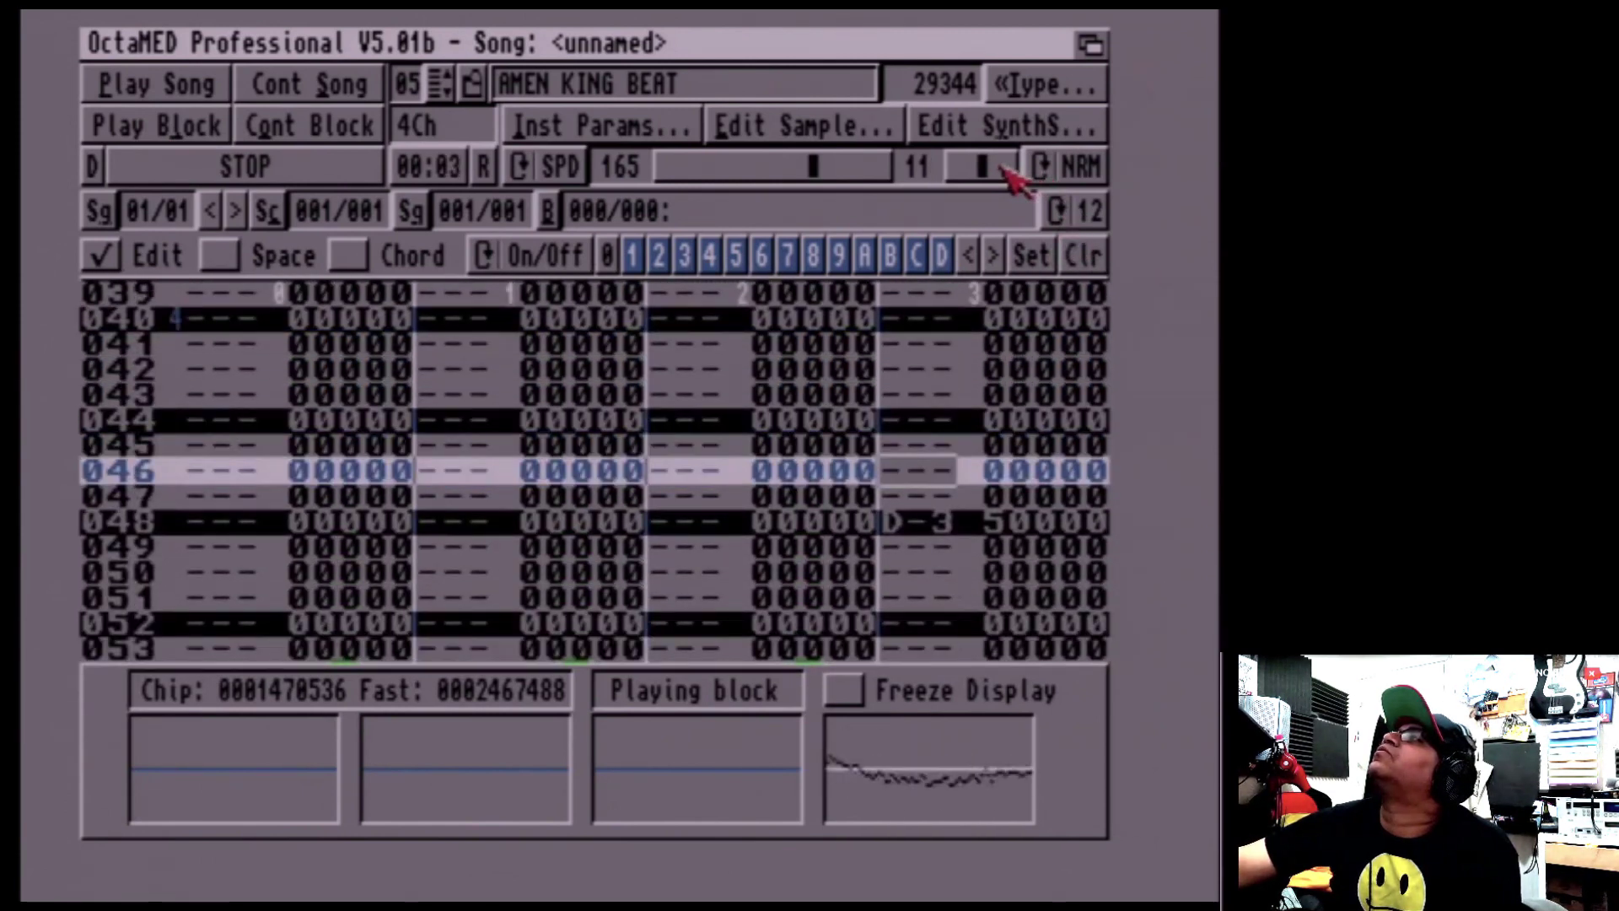
left_click(1004, 167)
left_click(1003, 167)
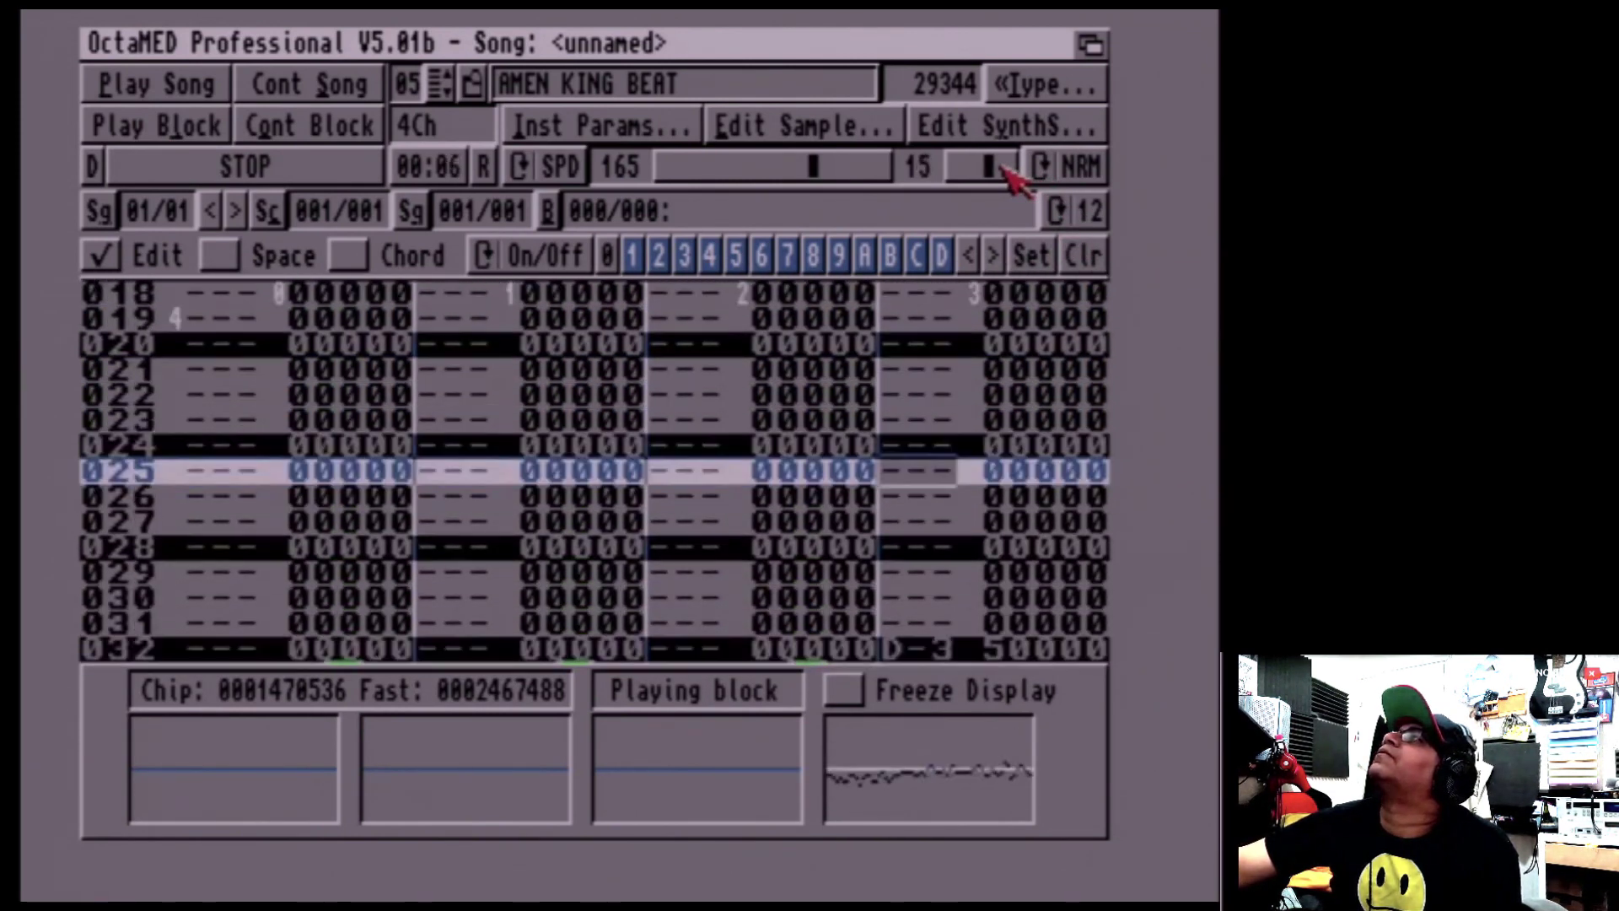
left_click(1005, 167)
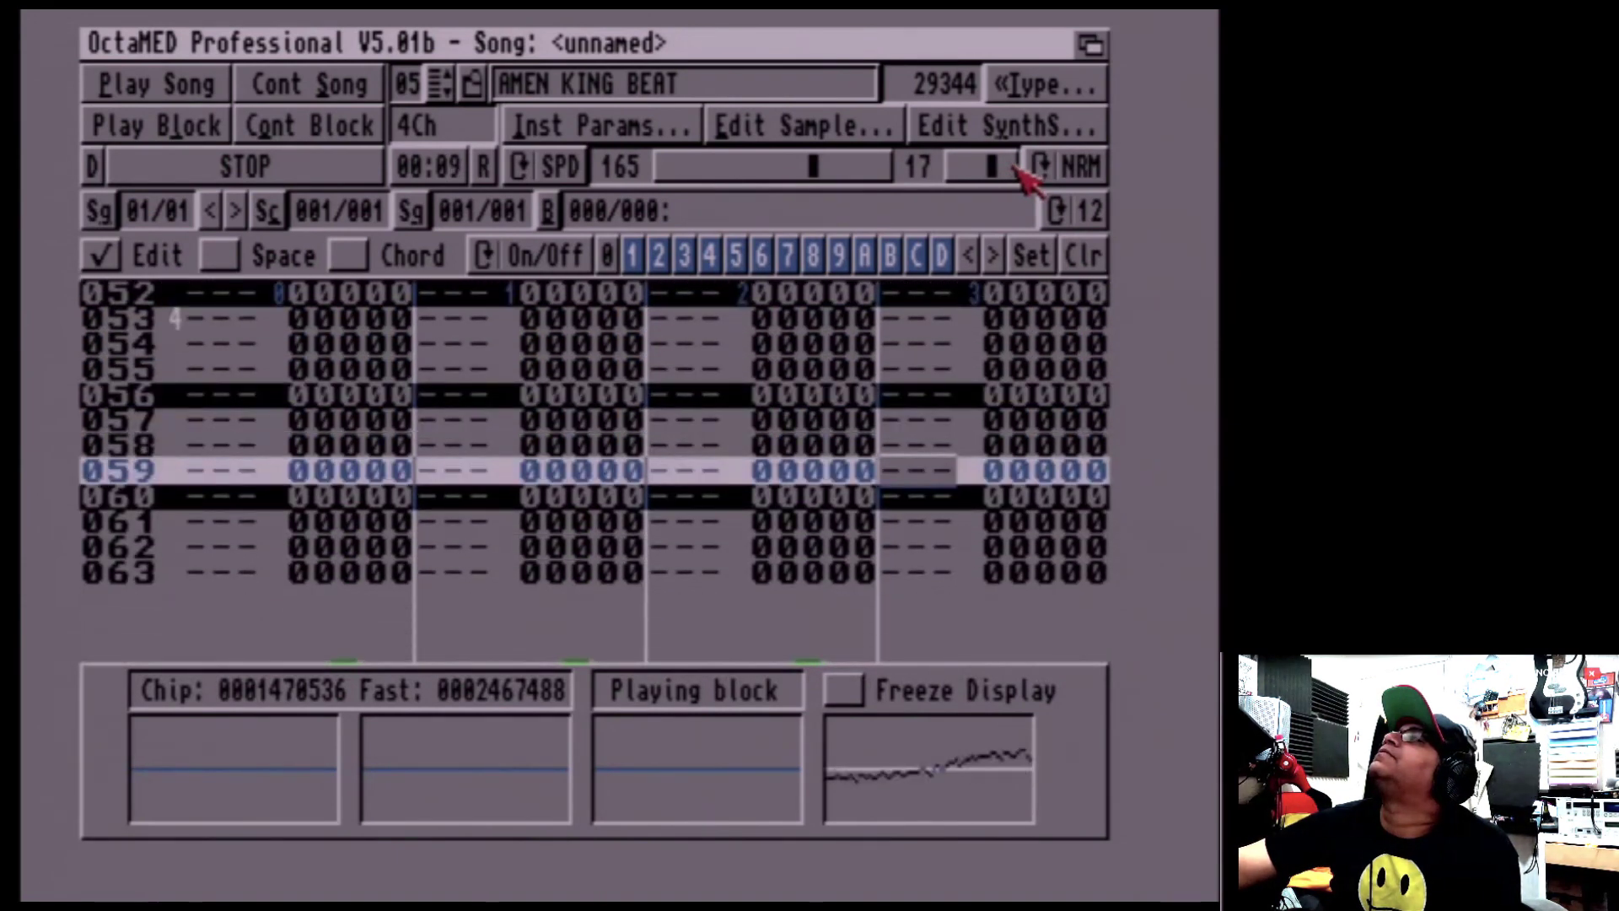
left_click(1015, 167)
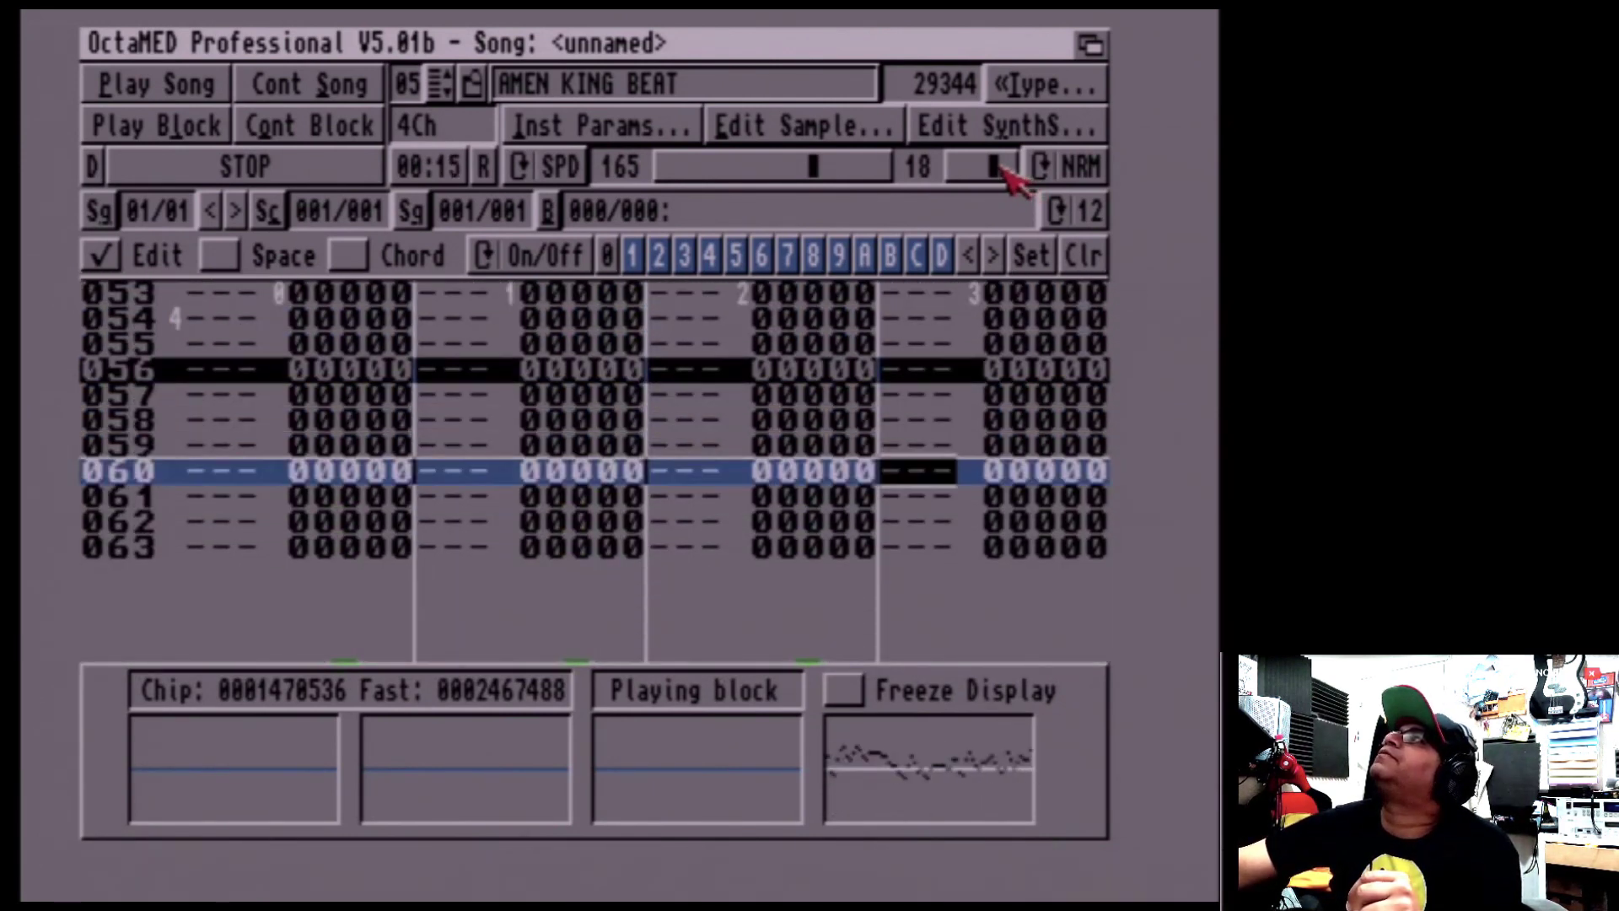
left_click(1003, 169)
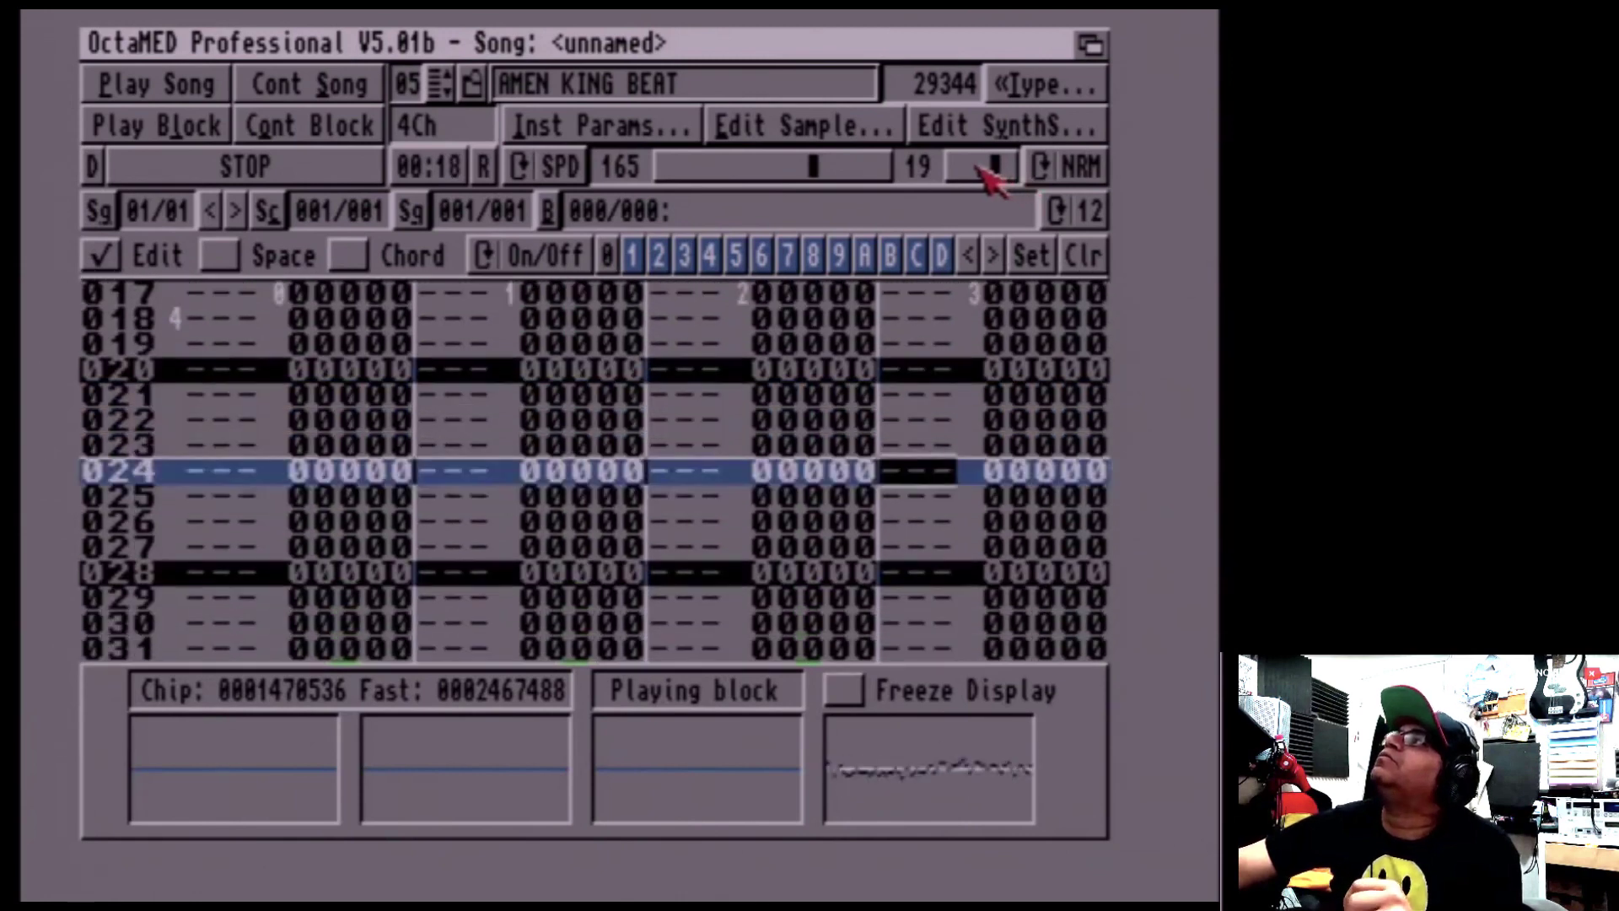
left_click(979, 166)
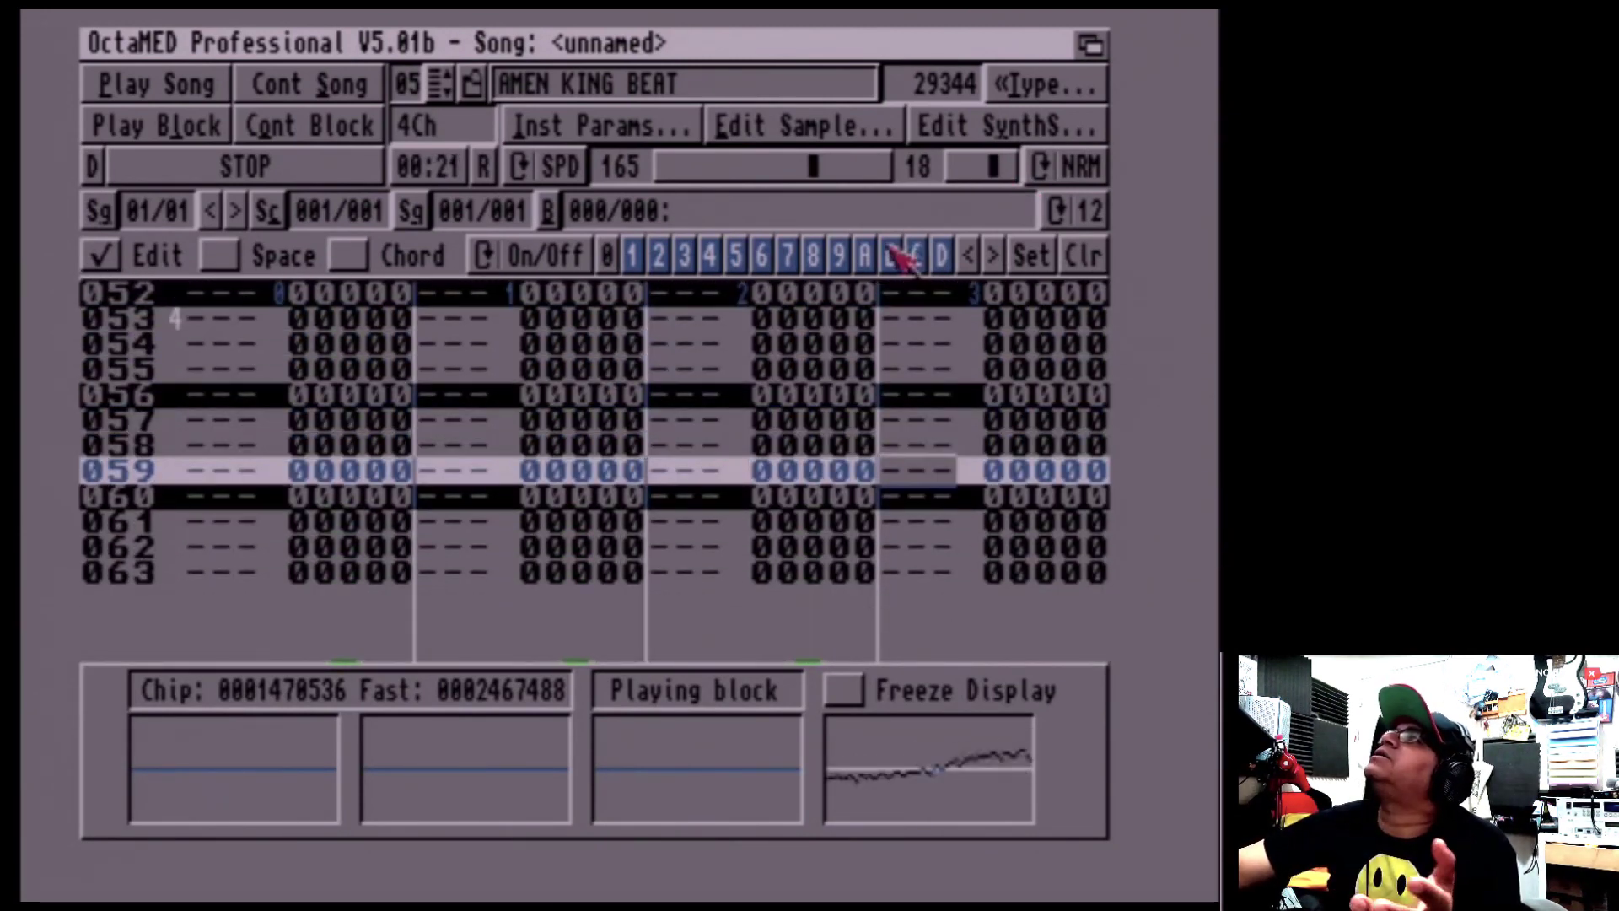
key("space")
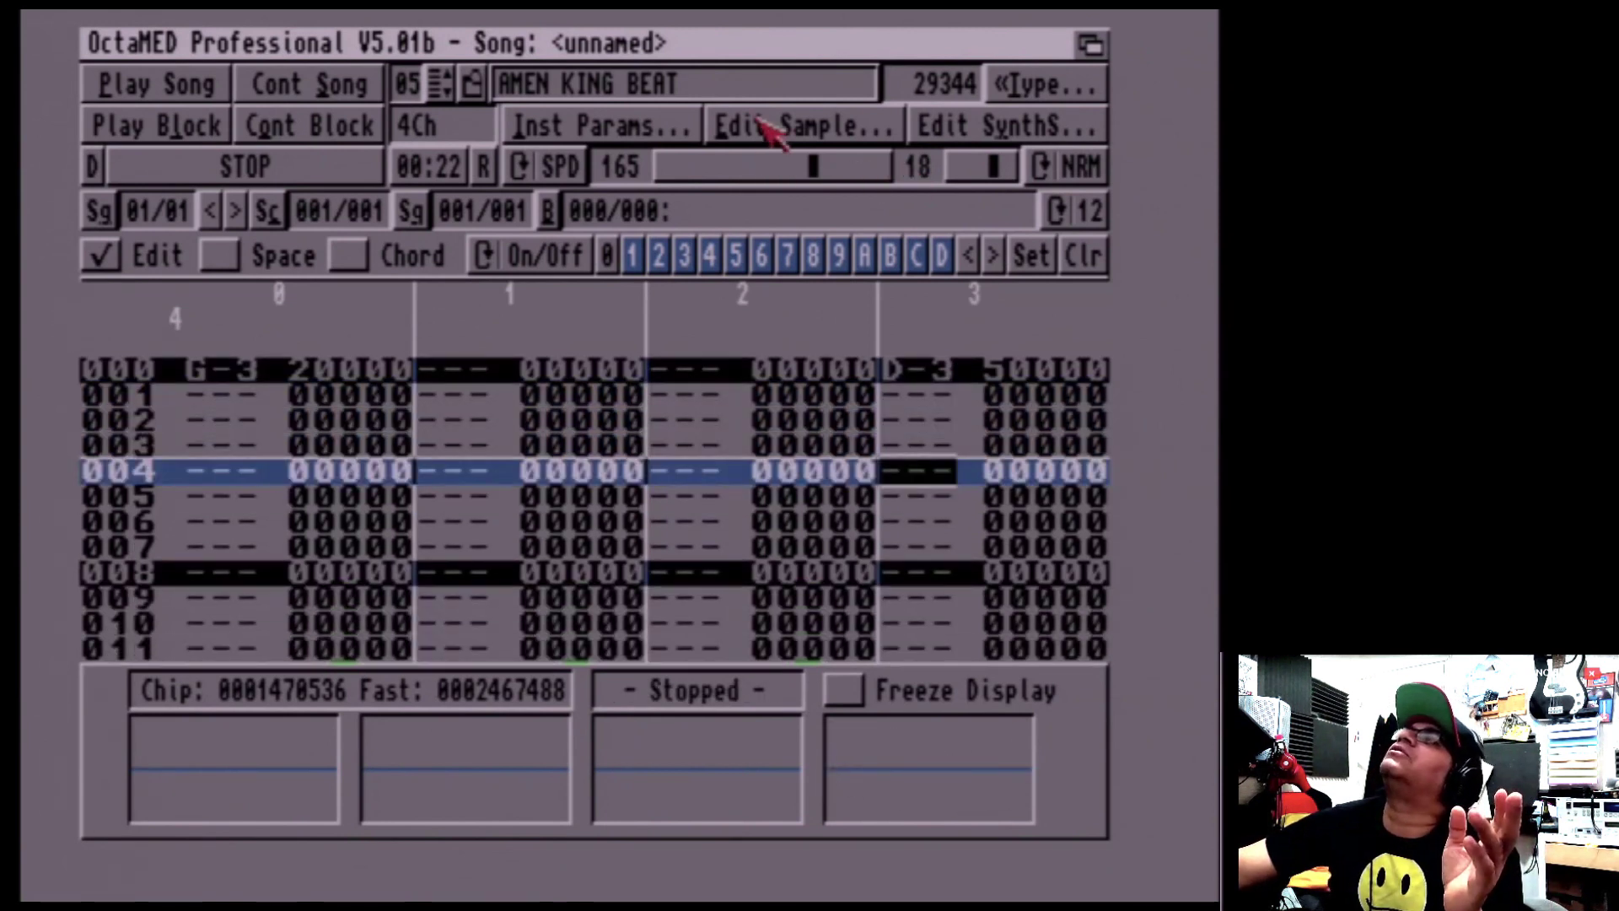
Cut the range 0 to 42 from the start of the AMEN KING BEAT sample and play the block to check it
left_click(763, 126)
left_click(368, 506)
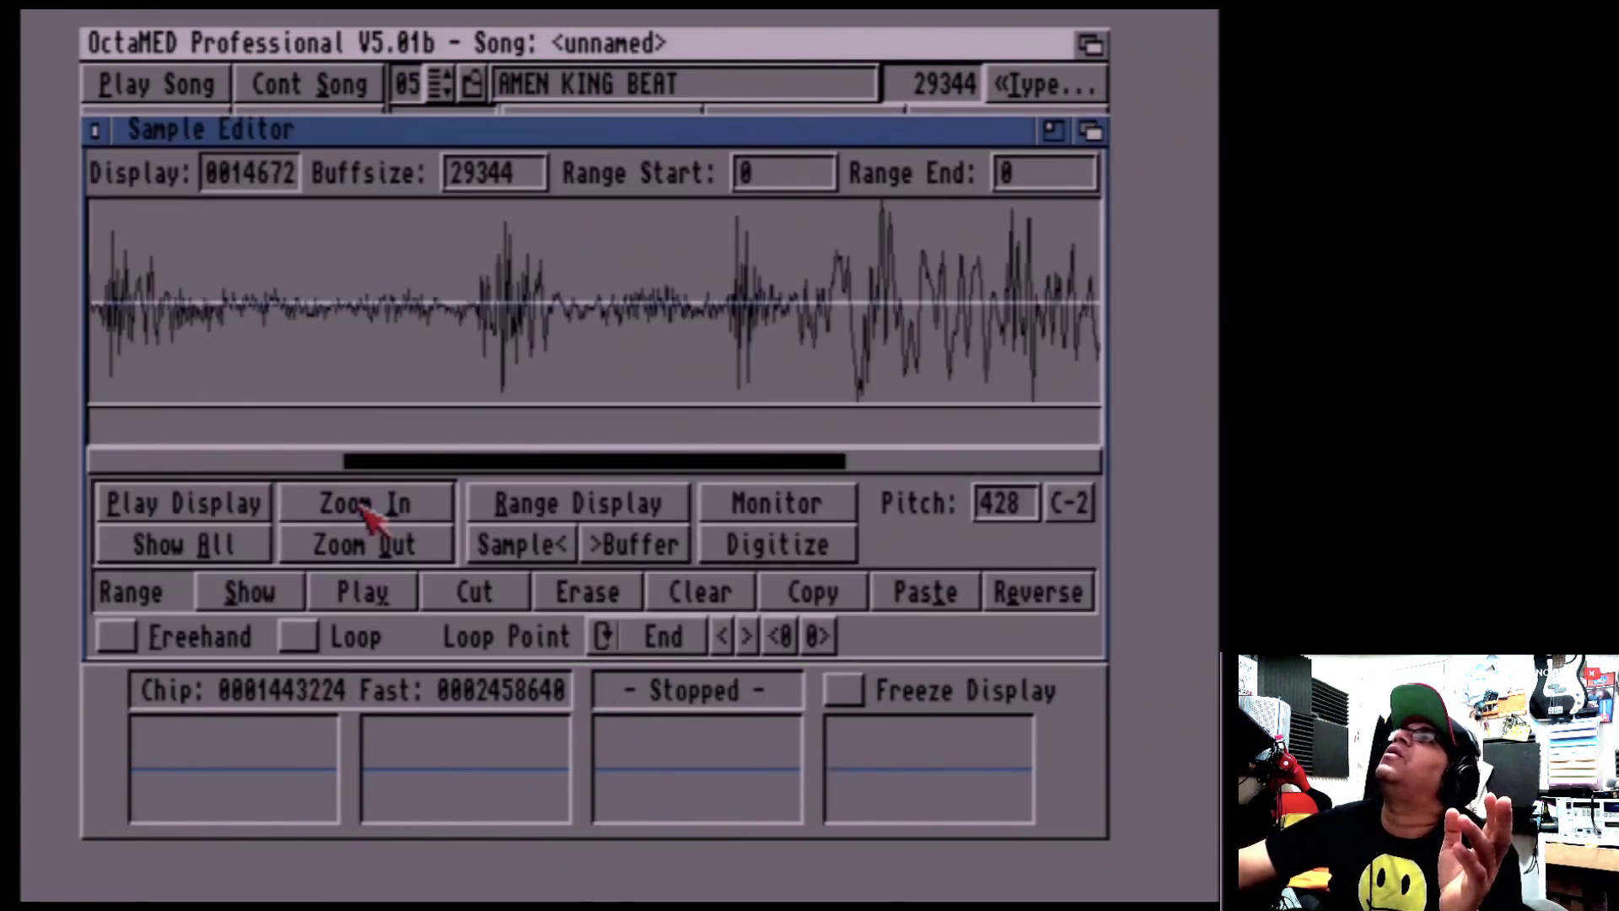
left_click_drag(386, 462, 211, 466)
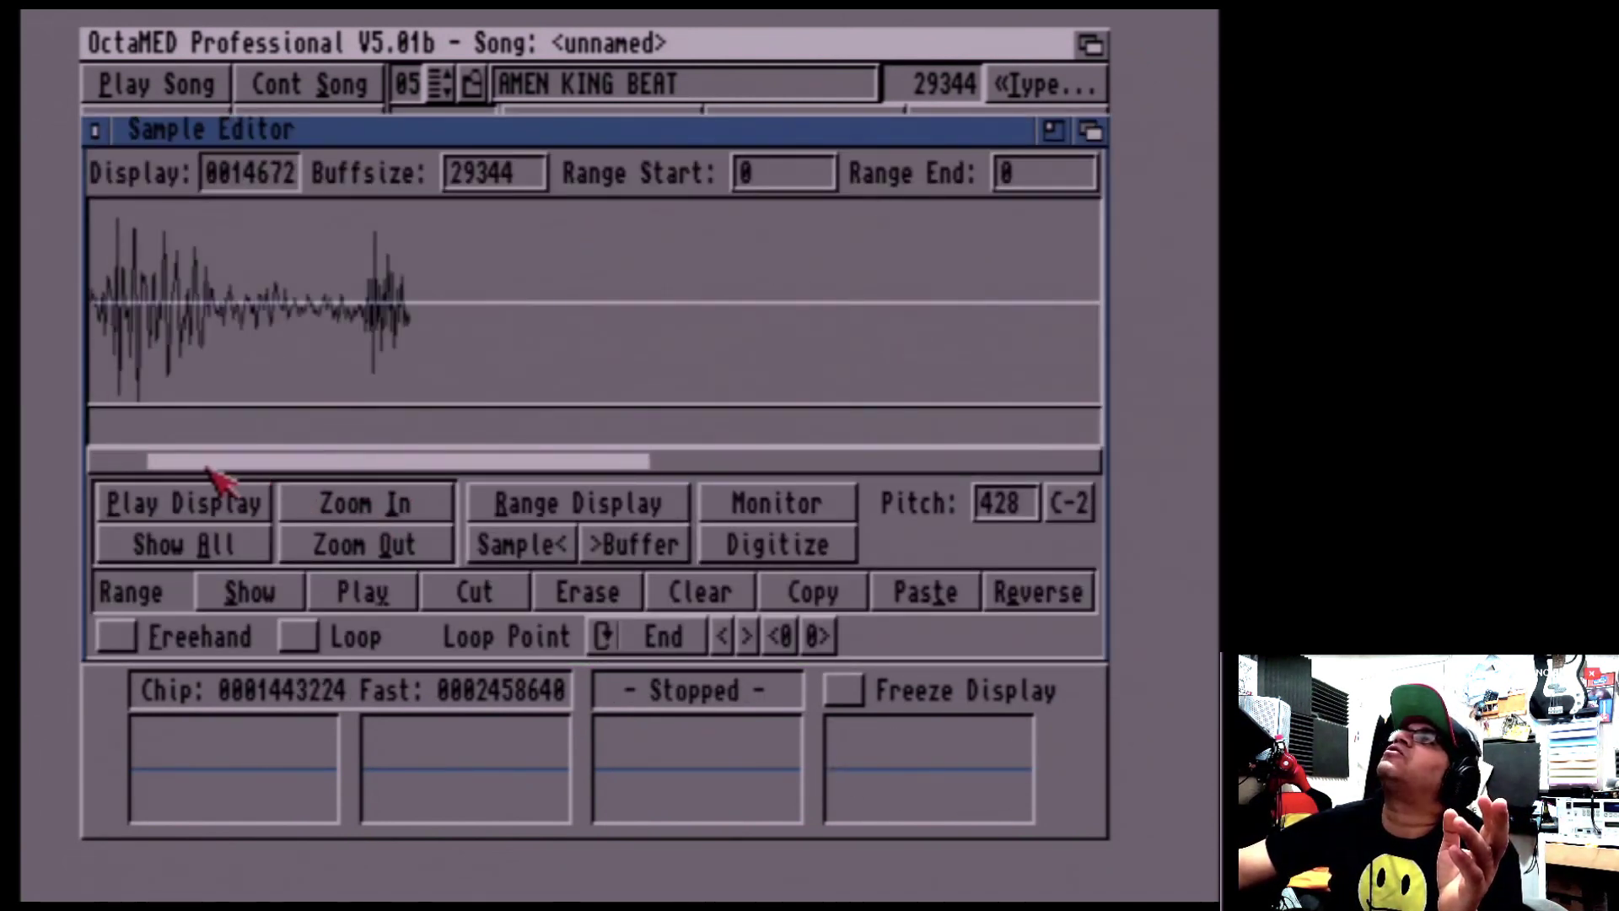
left_click(386, 504)
left_click(386, 504)
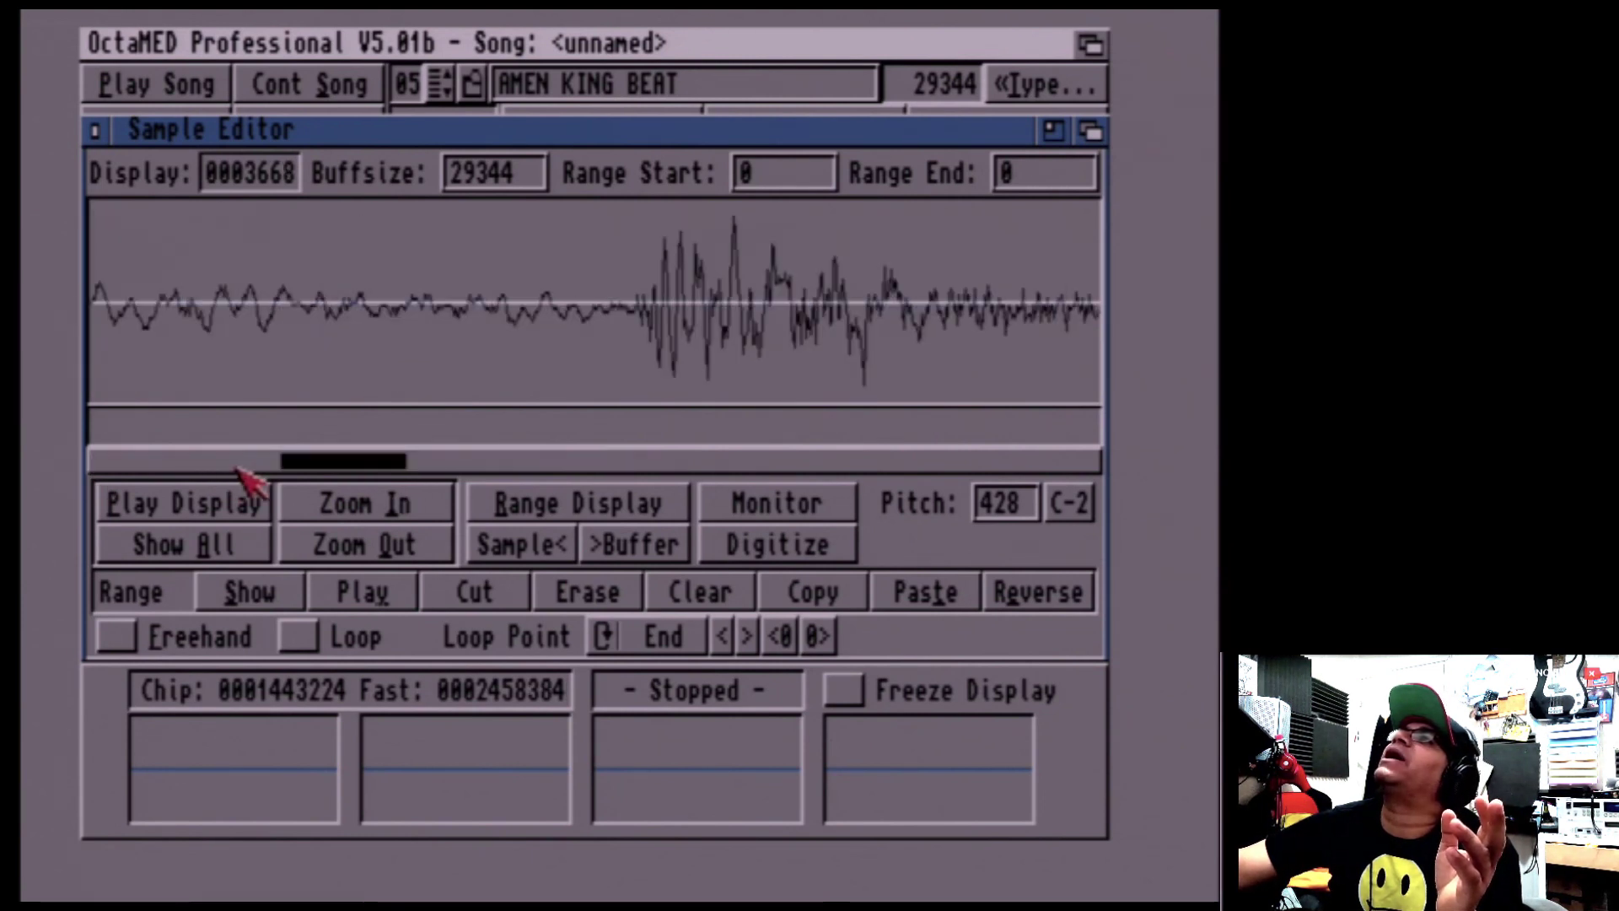
left_click_drag(253, 464, 109, 469)
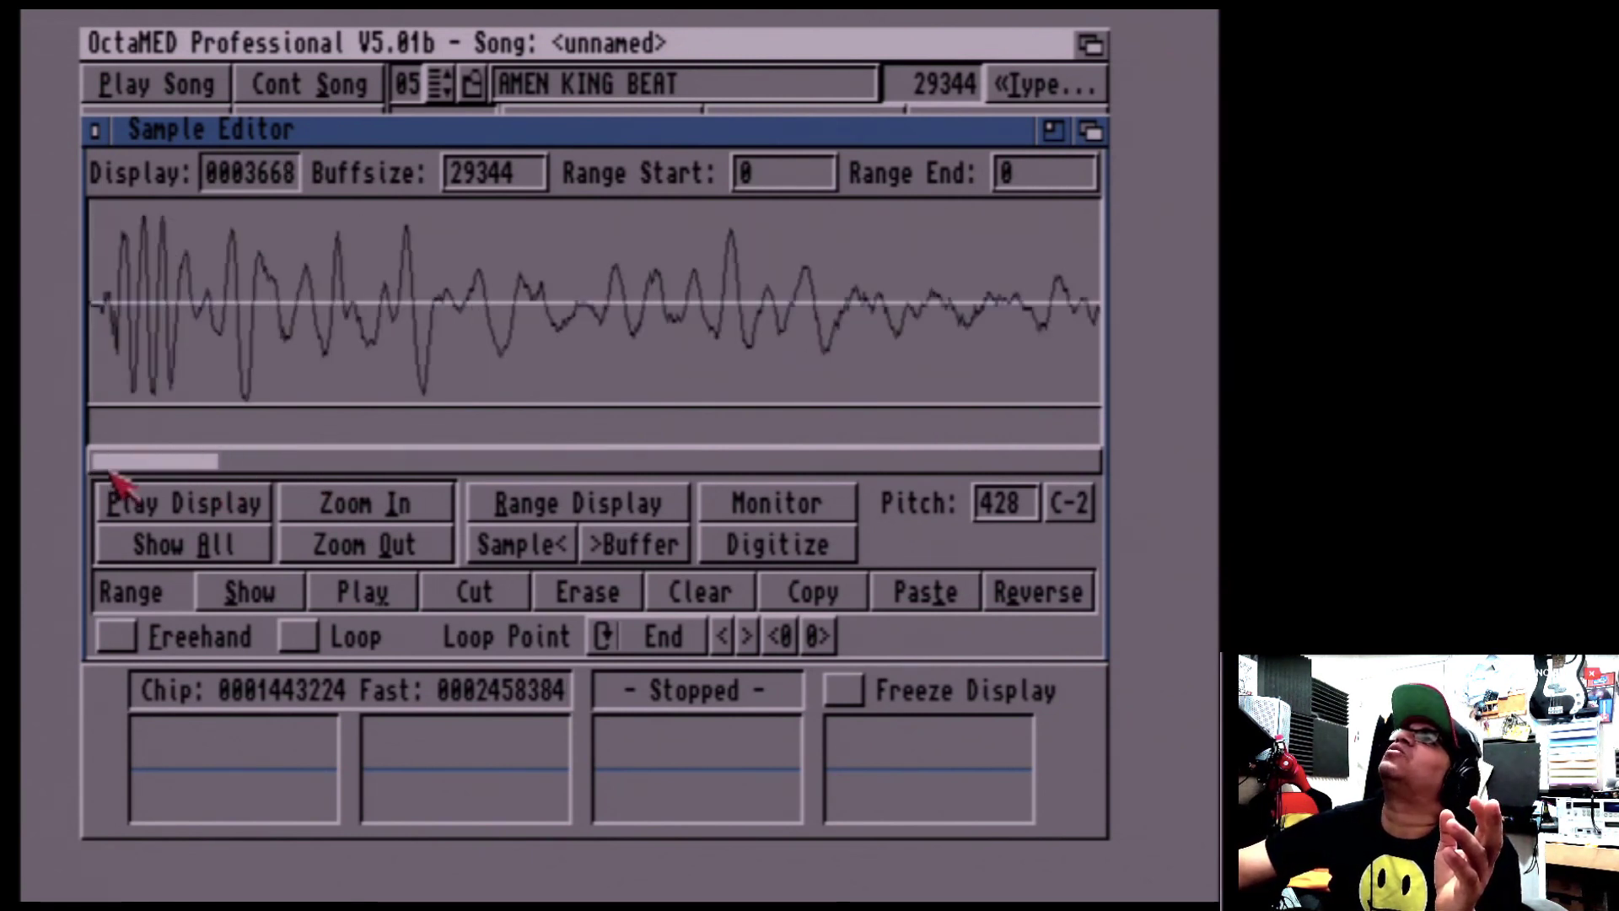
left_click_drag(113, 325, 98, 327)
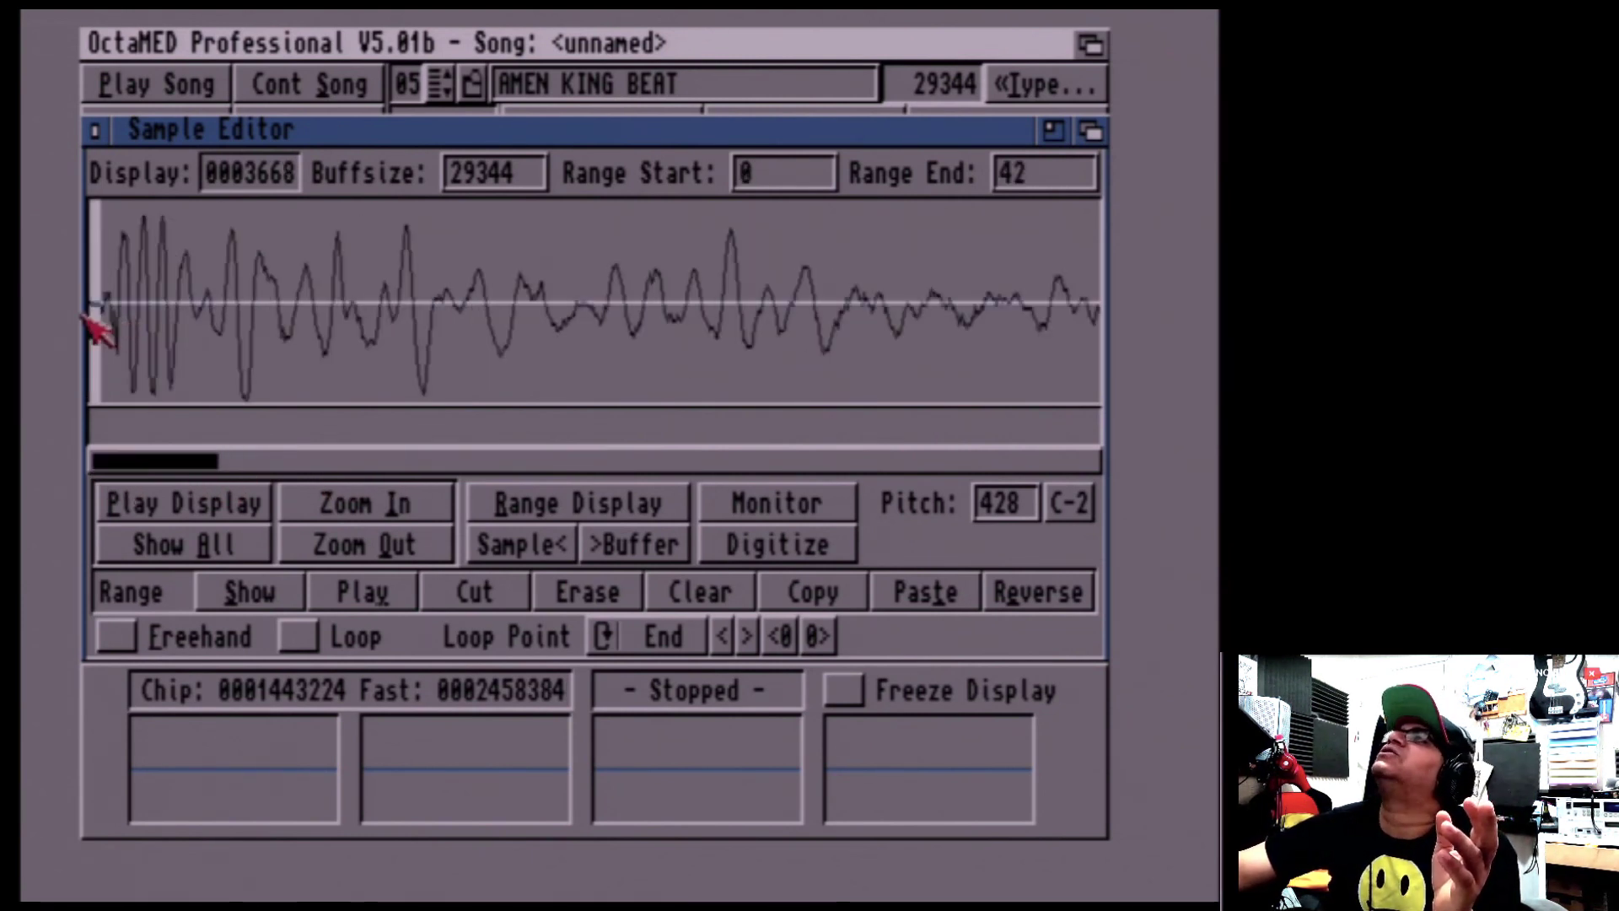
left_click(369, 501)
mouse_move(148, 462)
left_mouse_down()
mouse_move(88, 464)
mouse_move(133, 452)
left_mouse_up()
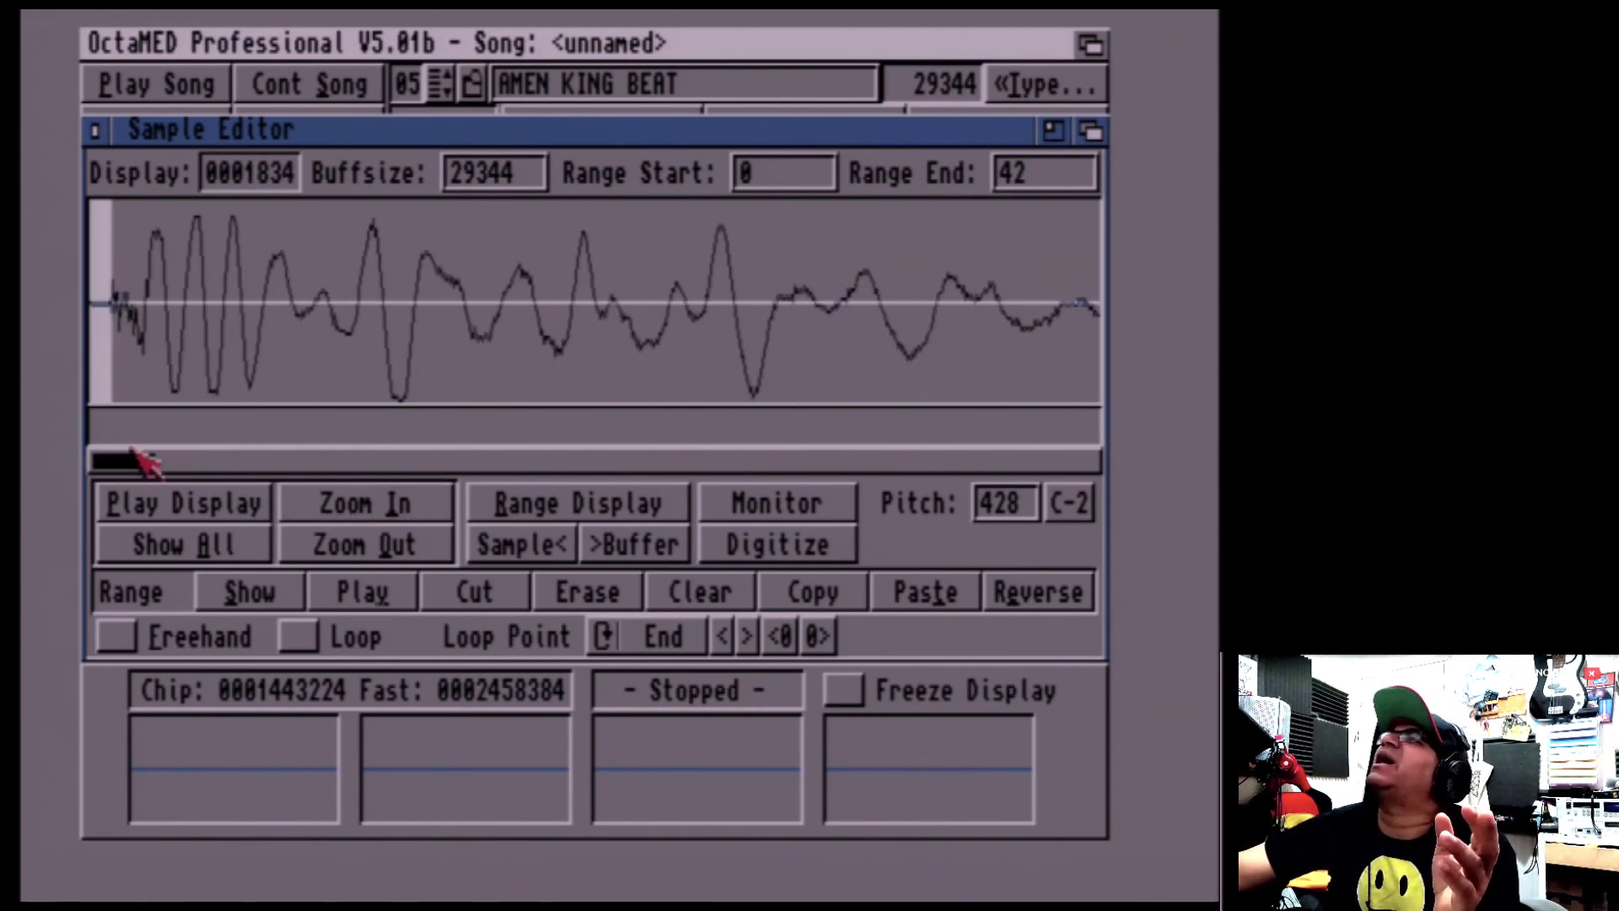
left_click(482, 593)
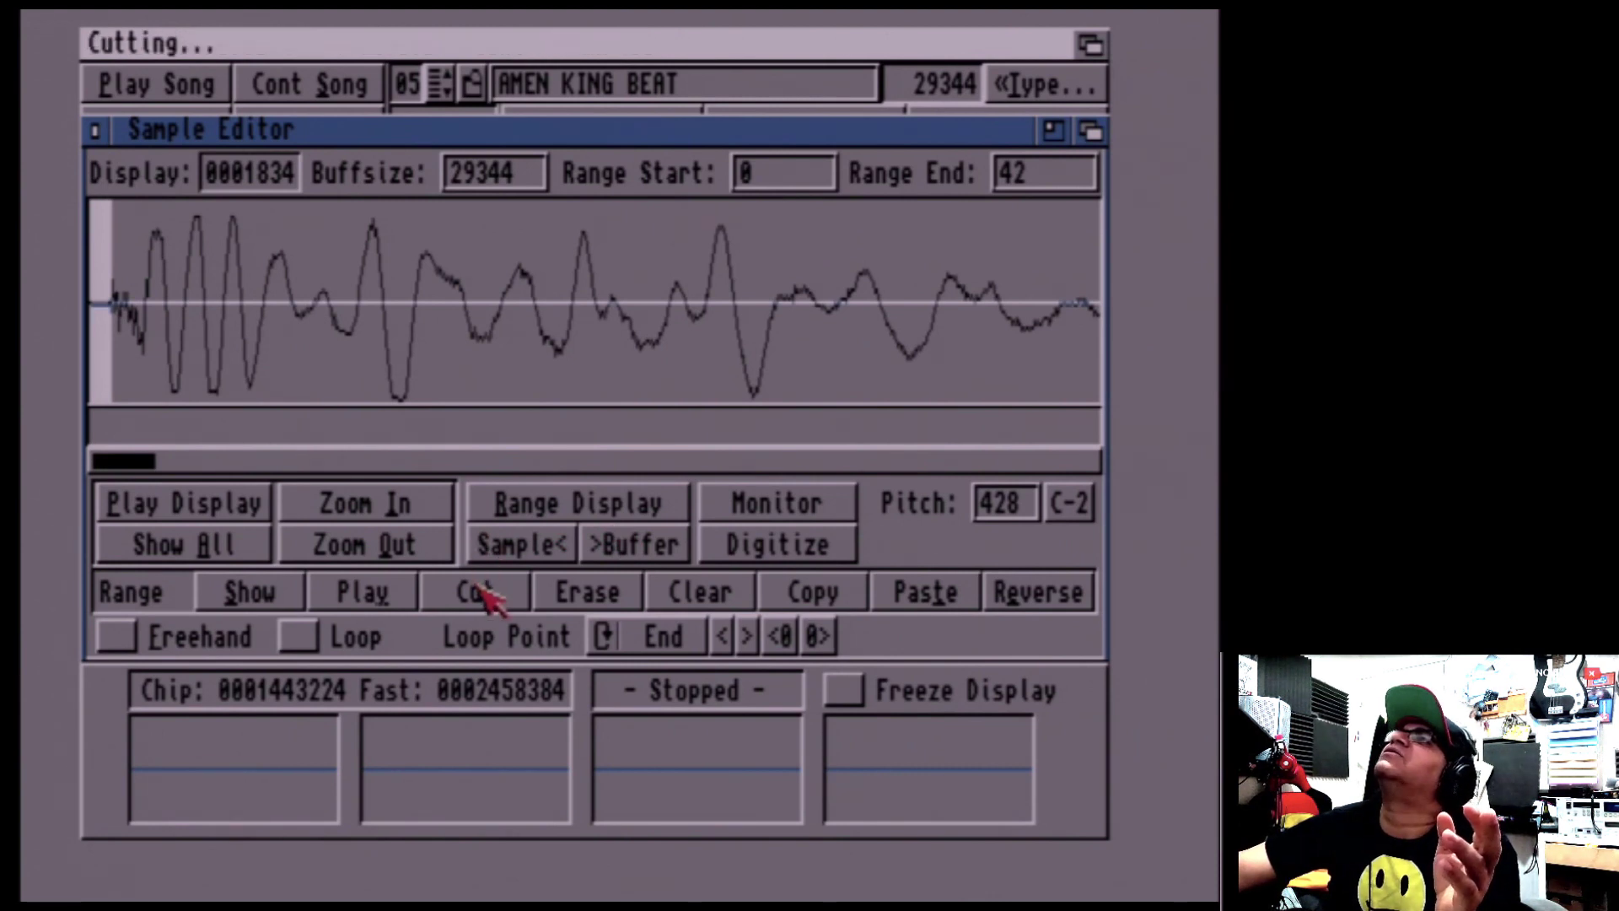
left_click(94, 130)
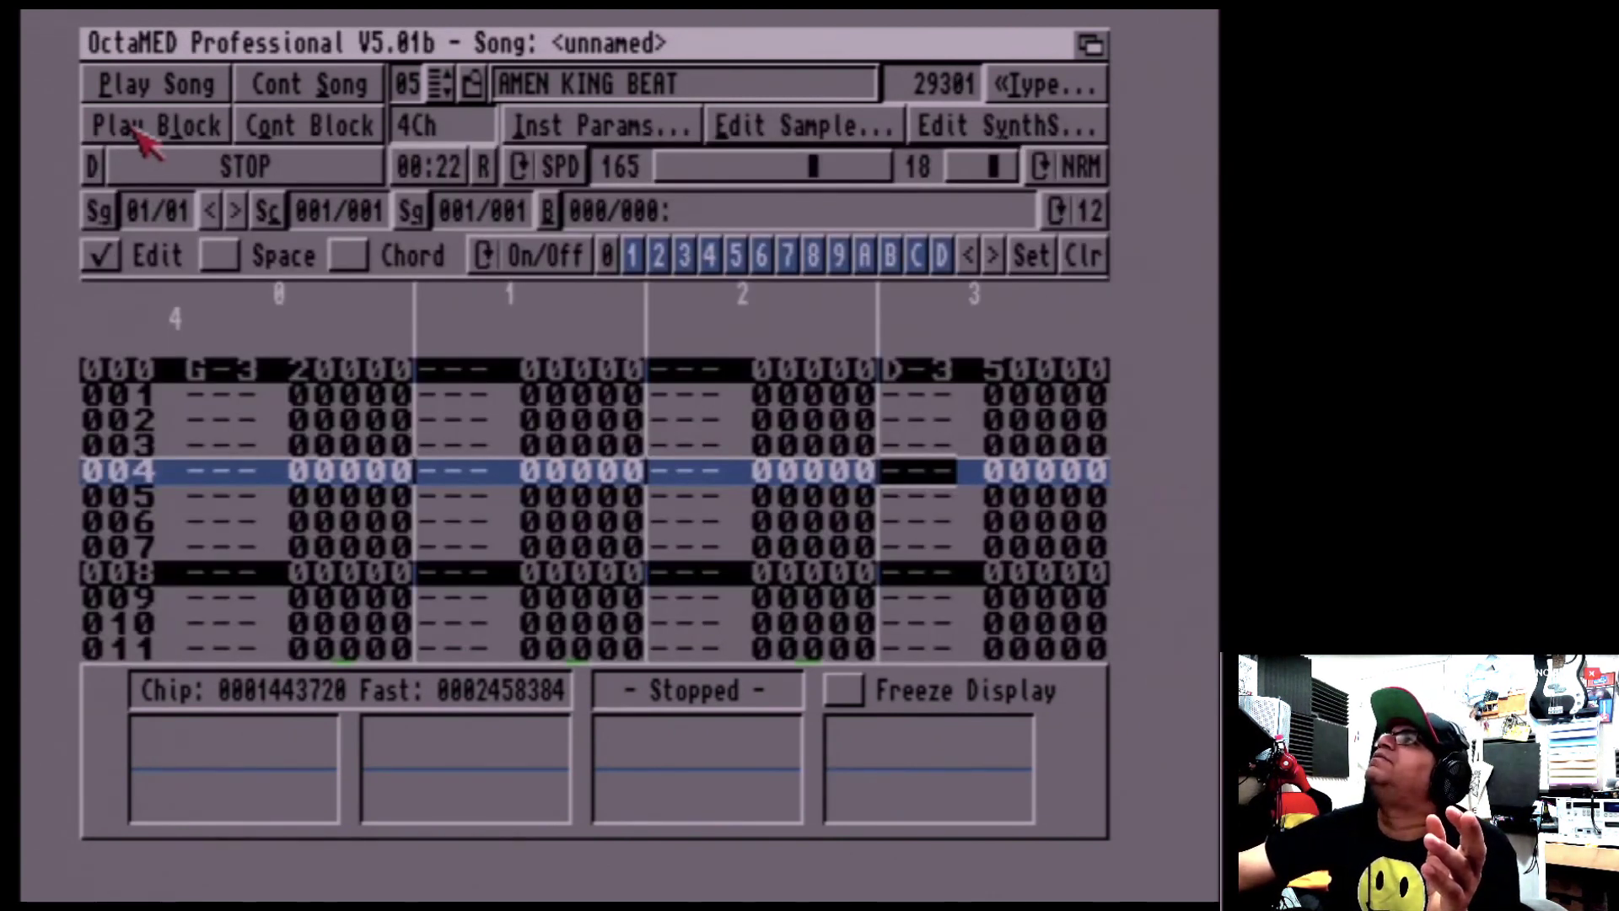
left_click(136, 129)
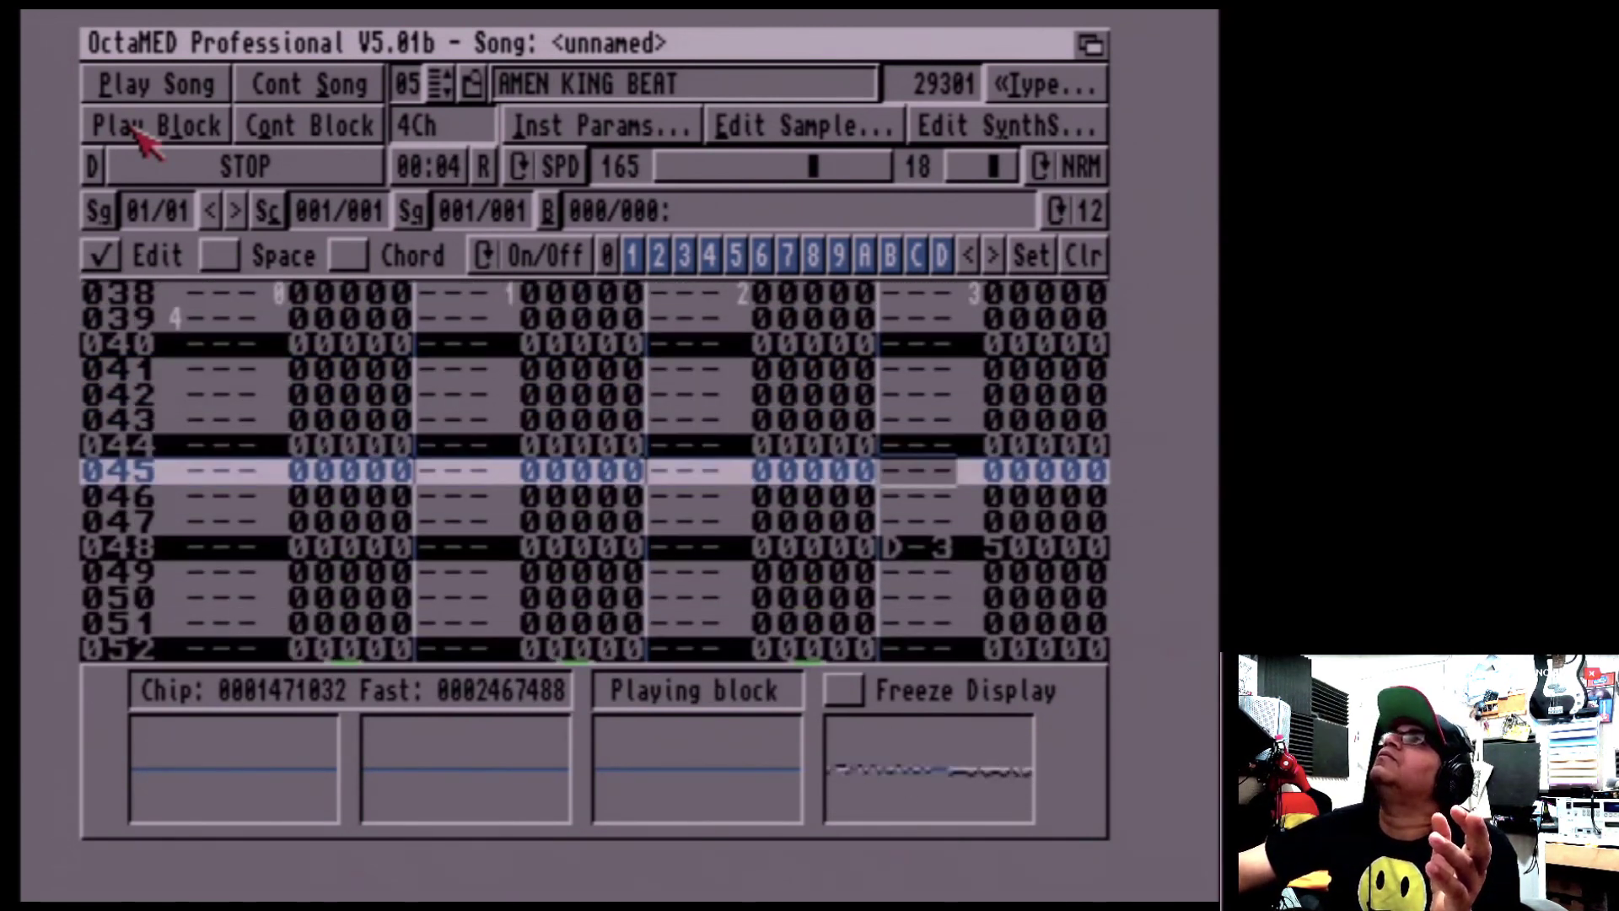
left_click(213, 169)
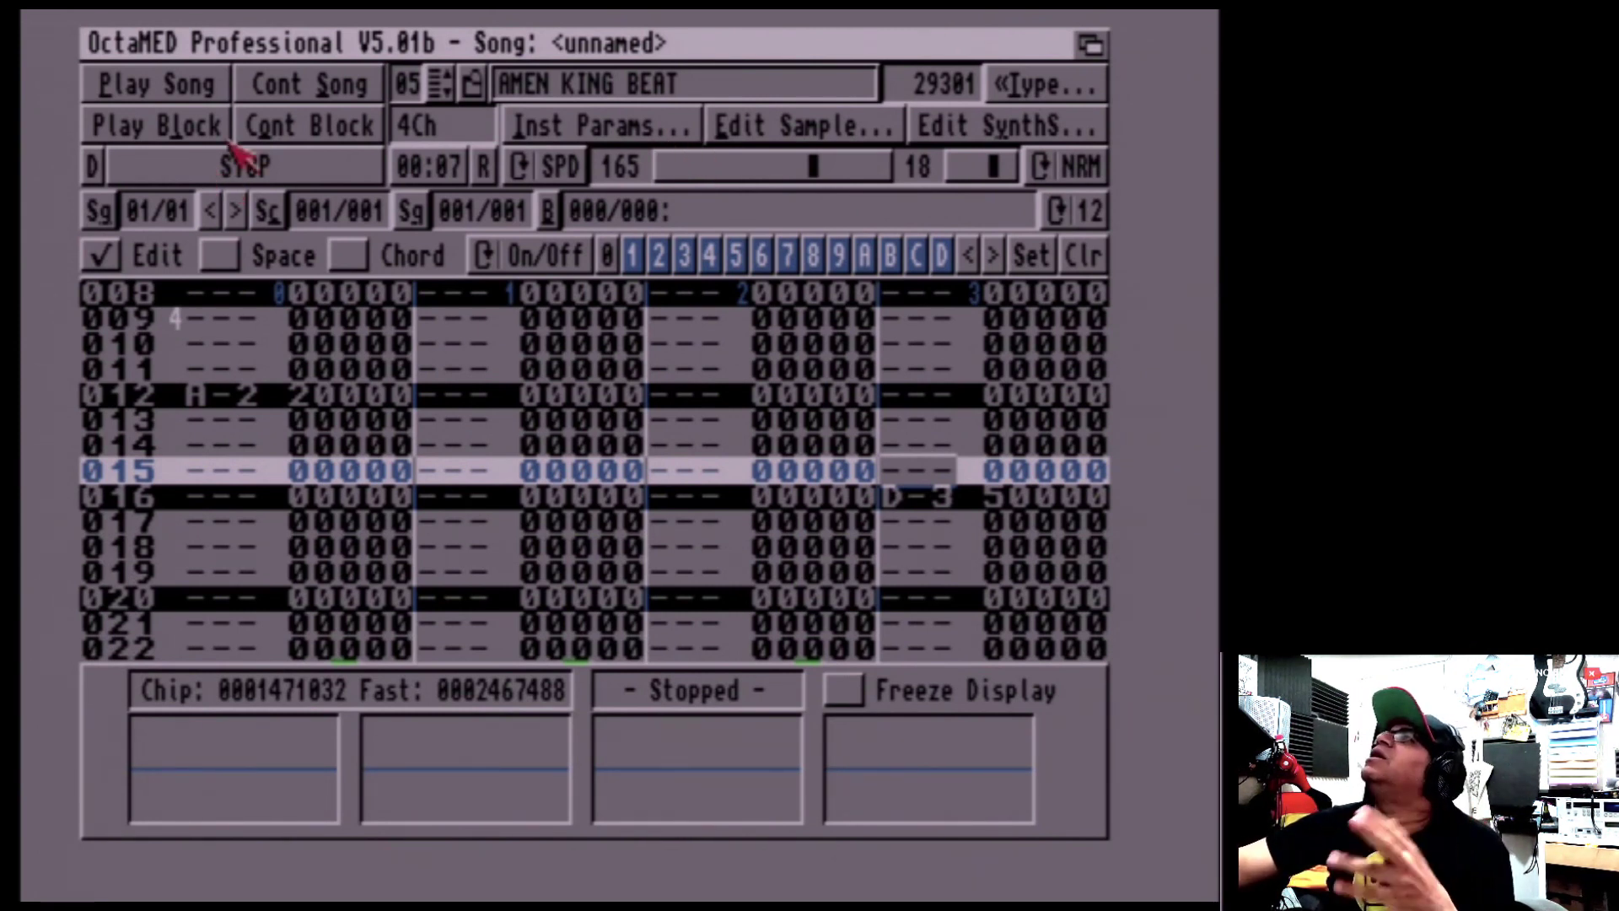
Set the finetune of AMEN KING BEAT to 1 in its instrument parameters while the block plays
left_click(637, 136)
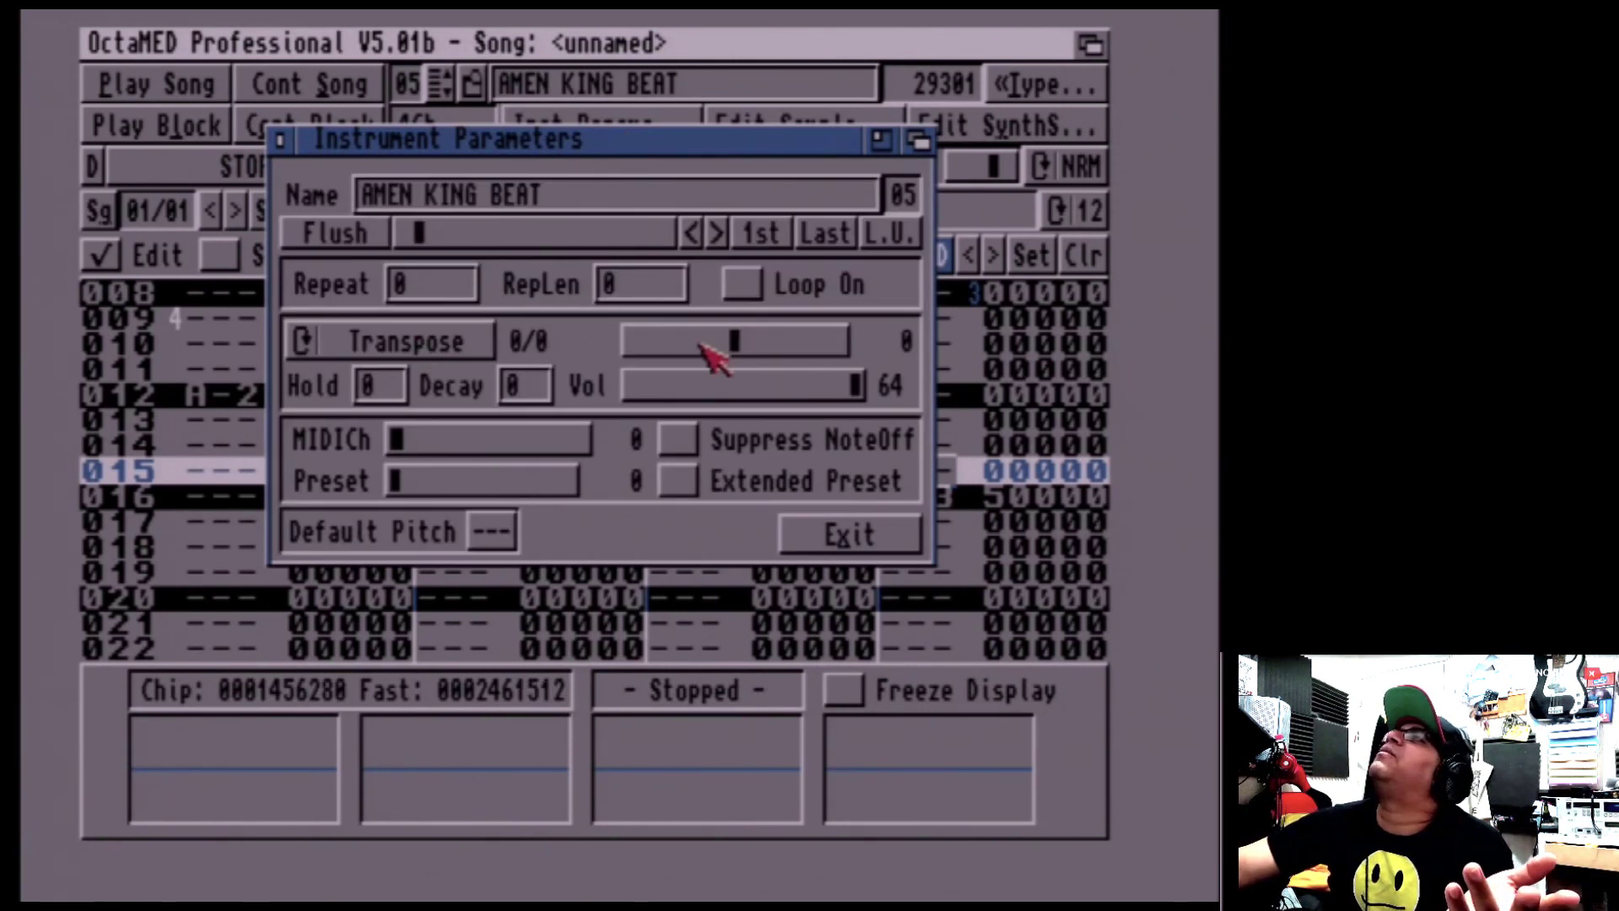
left_click(392, 347)
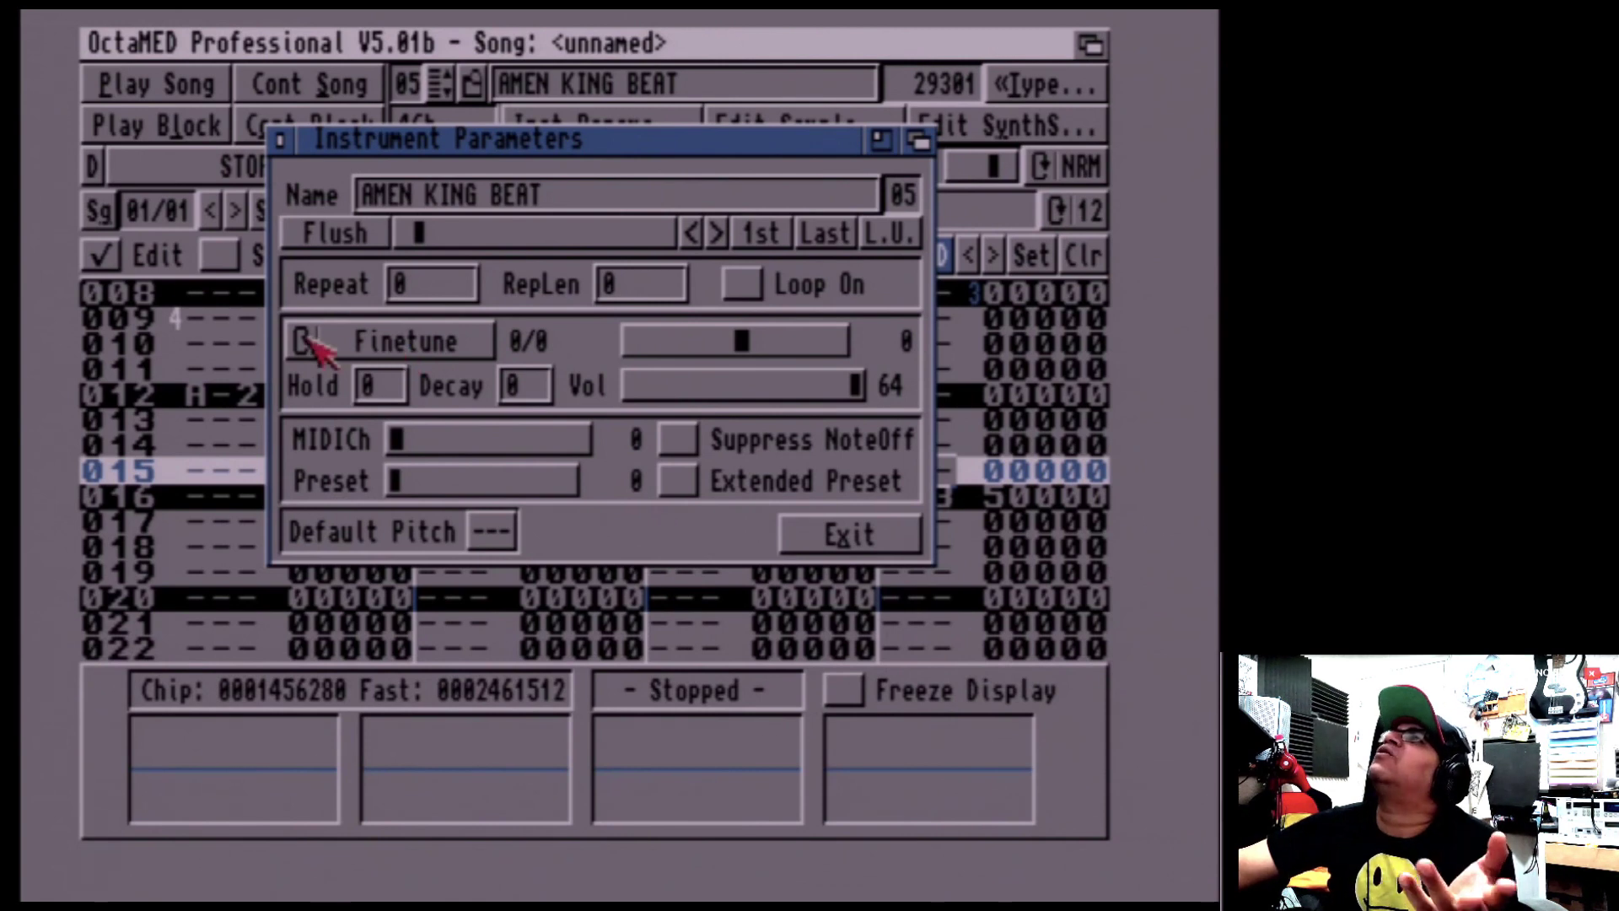
left_click(203, 142)
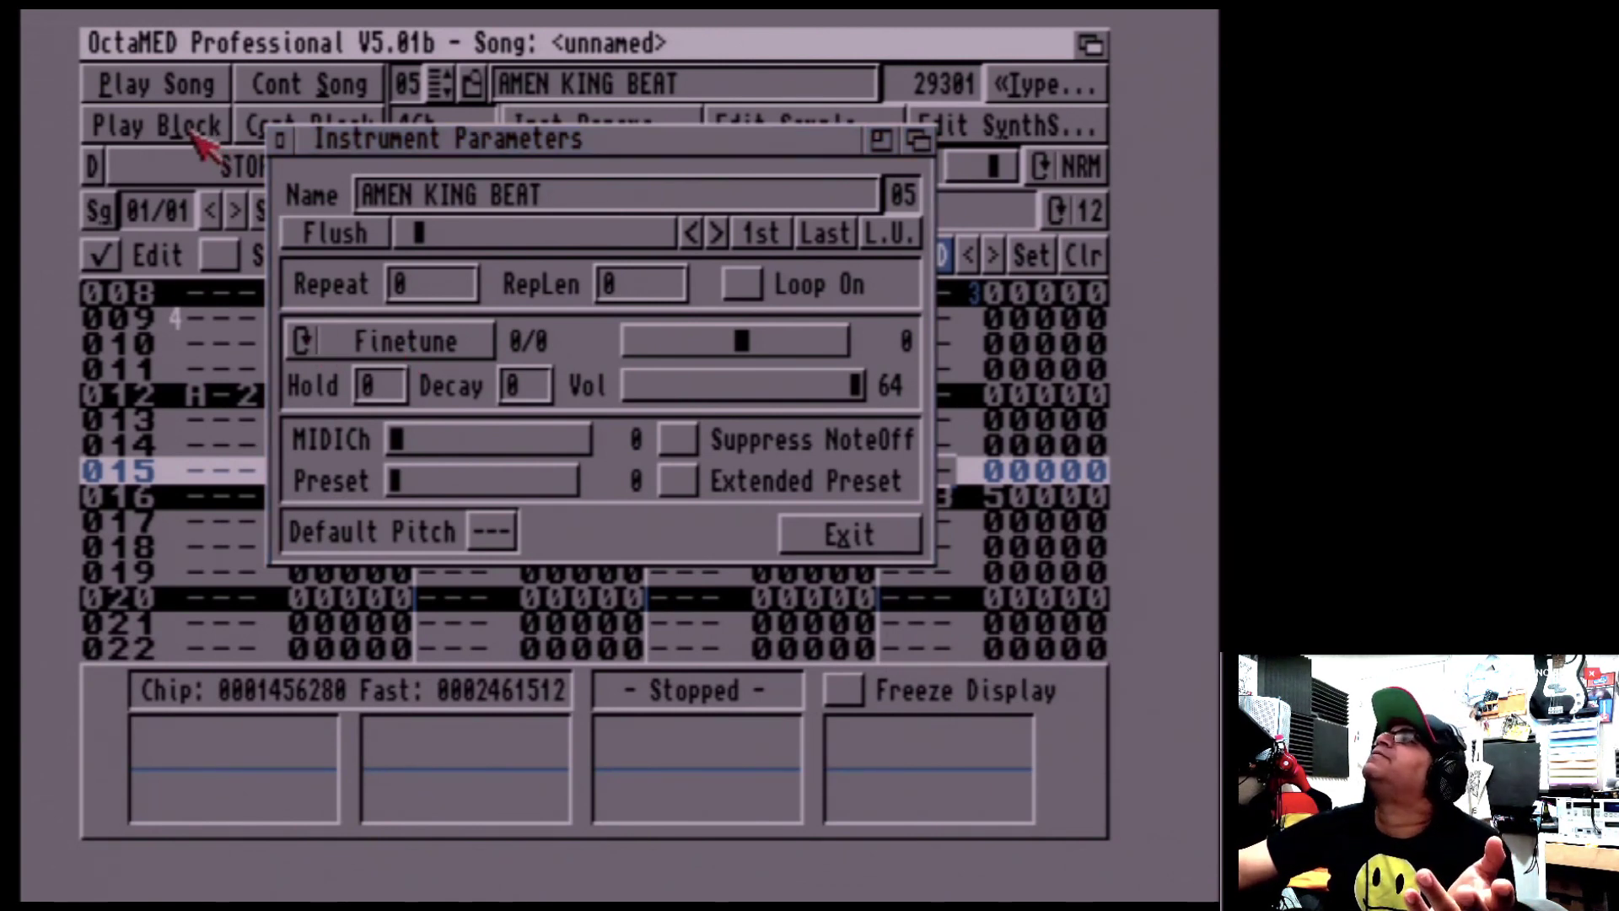
left_click(749, 265)
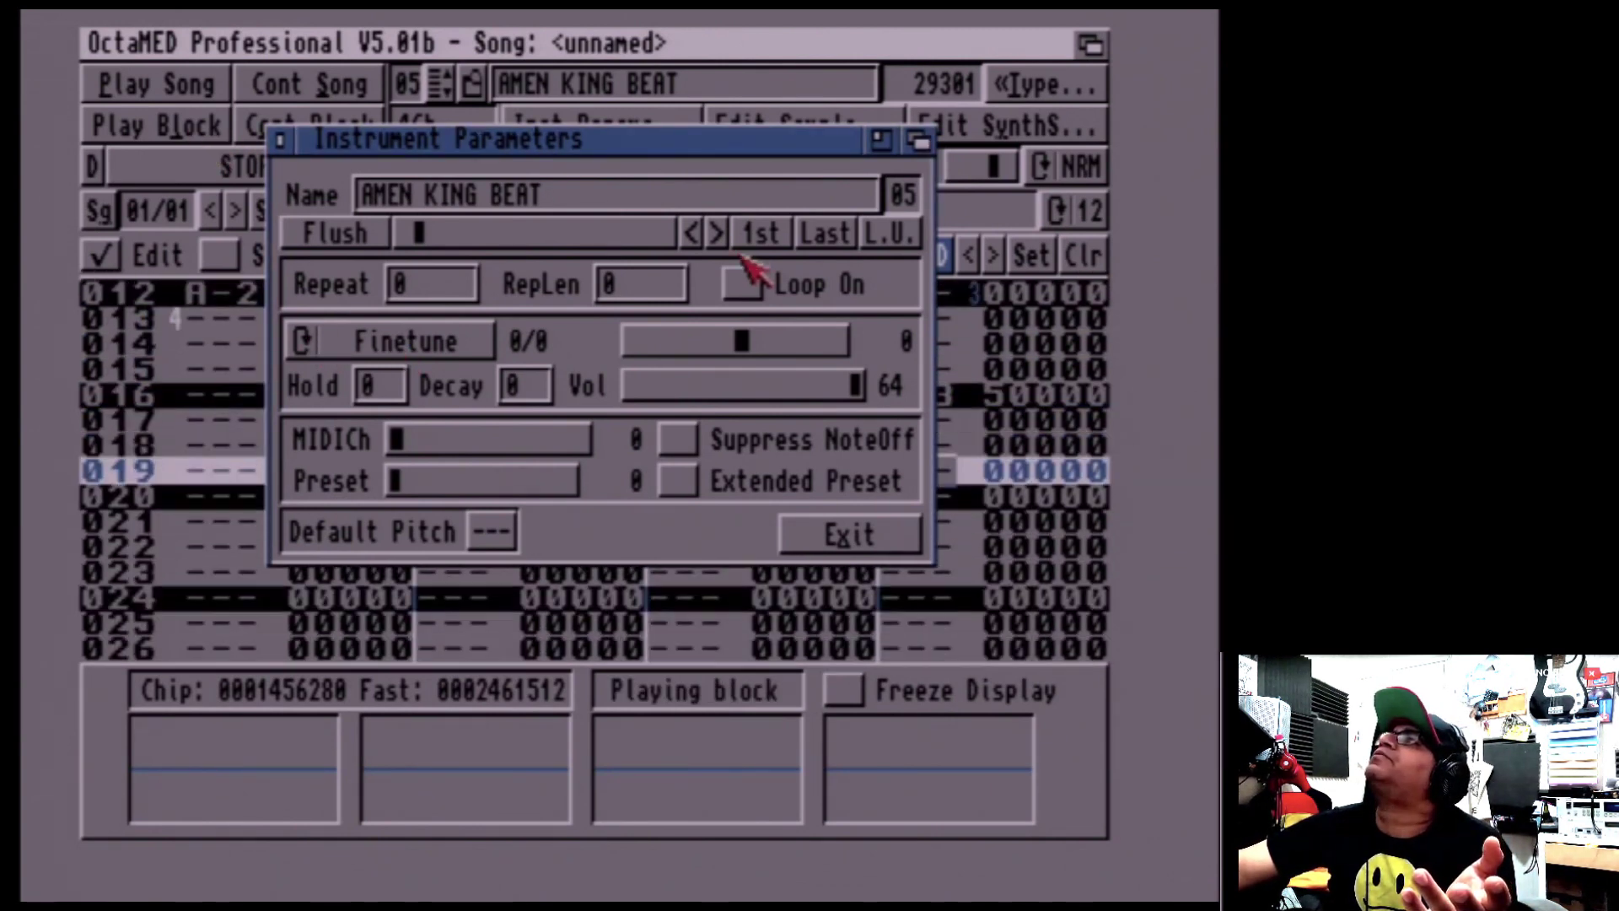
left_click(784, 342)
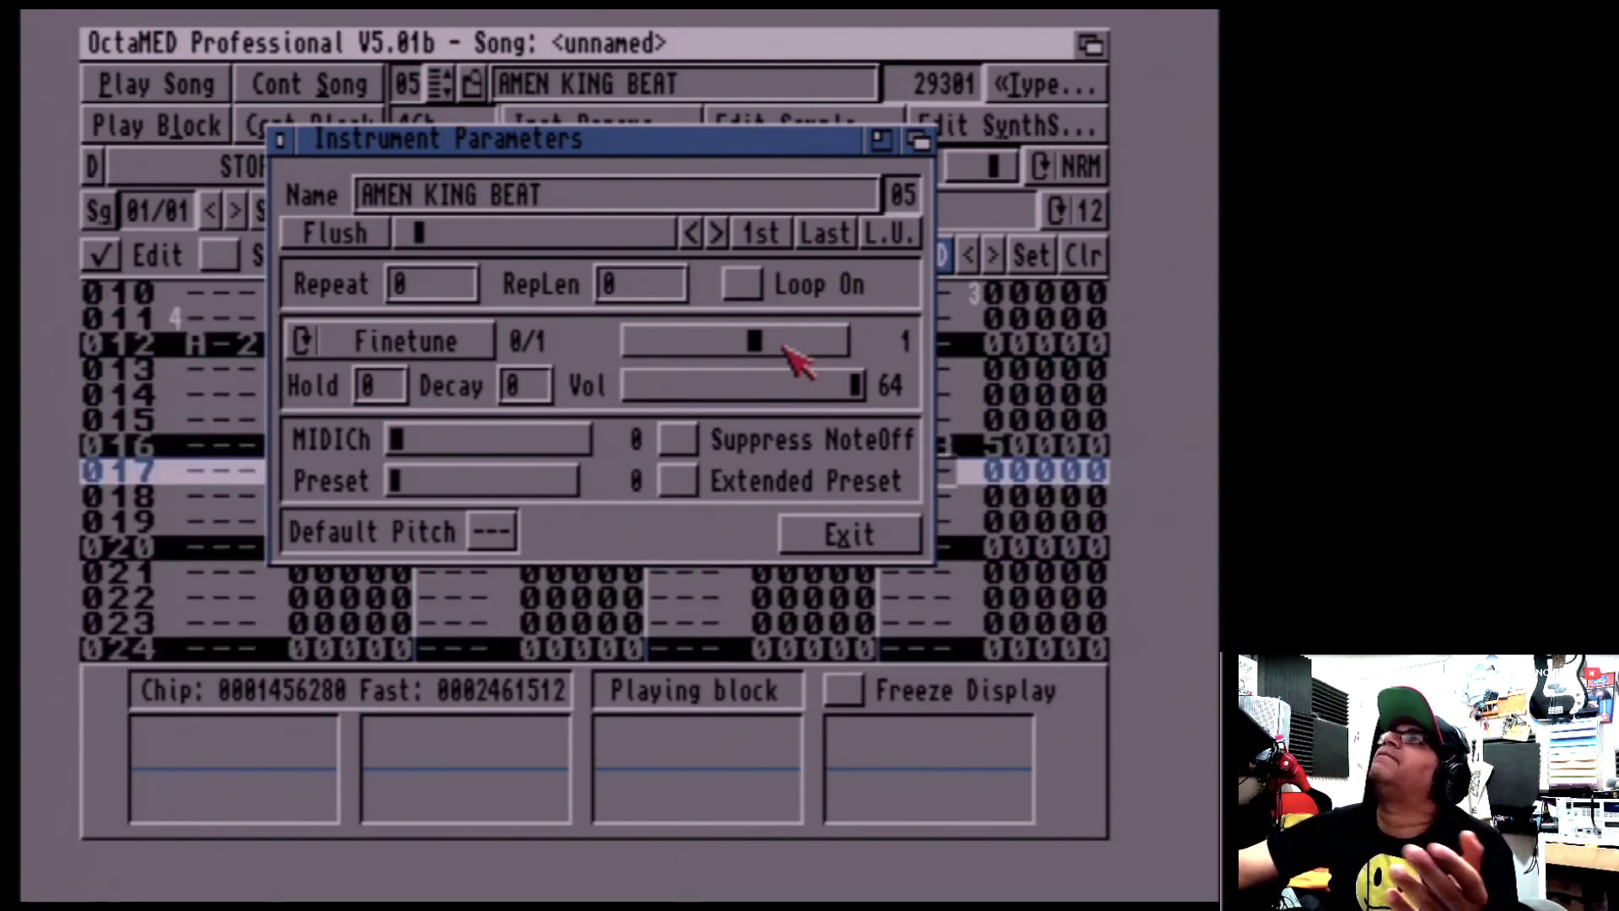
left_click(279, 141)
Stop playback, switch track 0 on, and play the block again to hear it together with the break
left_click(220, 152)
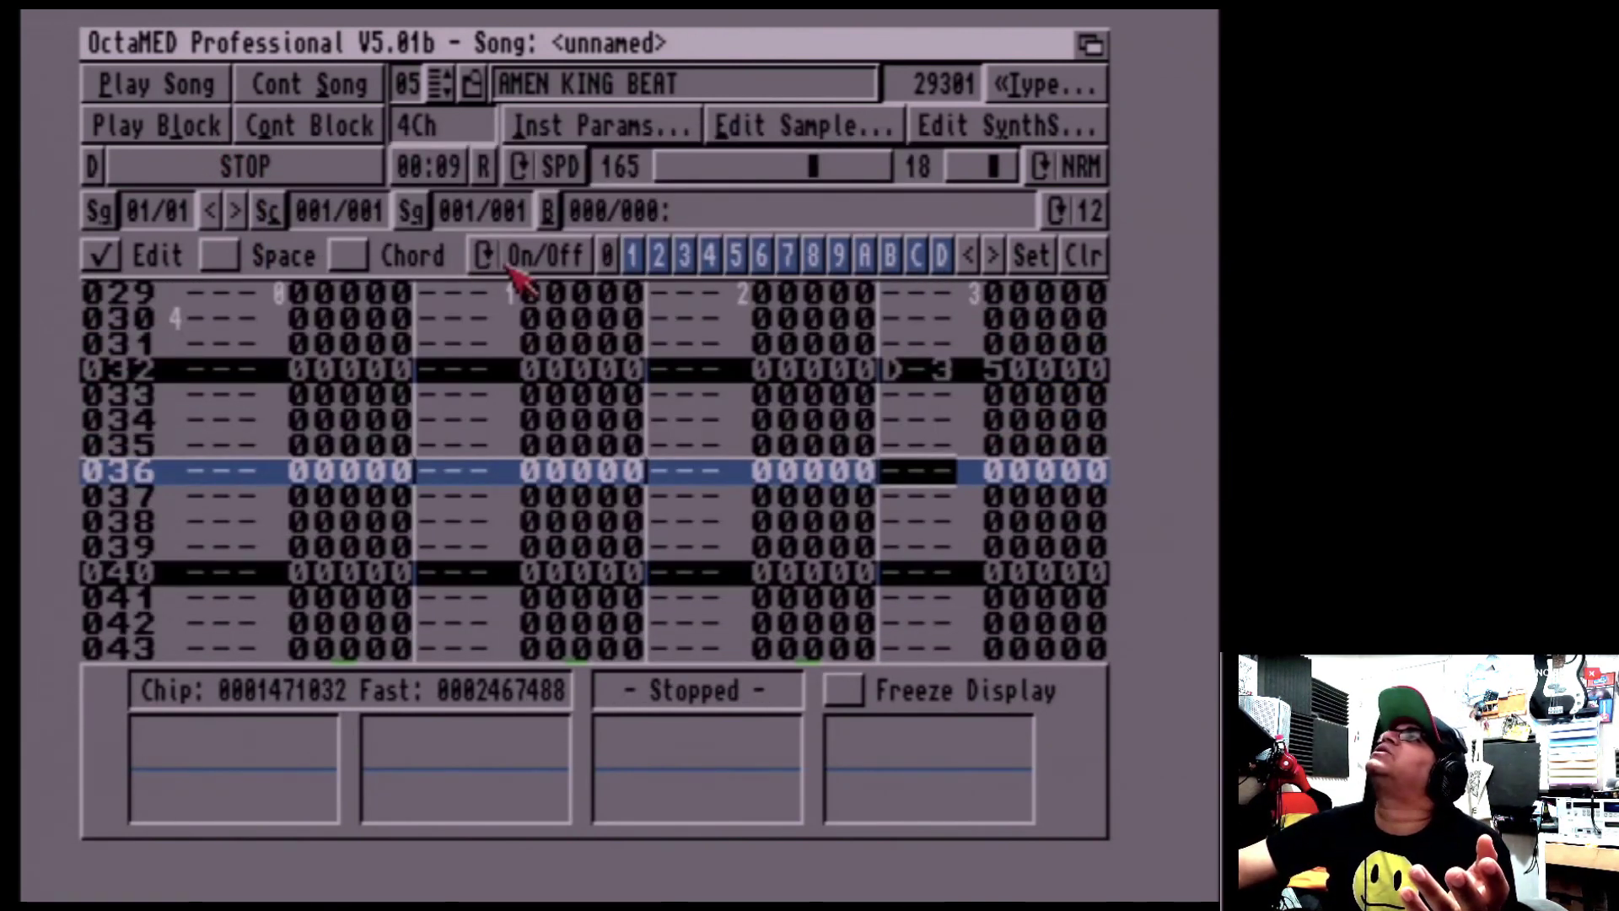
left_click(203, 136)
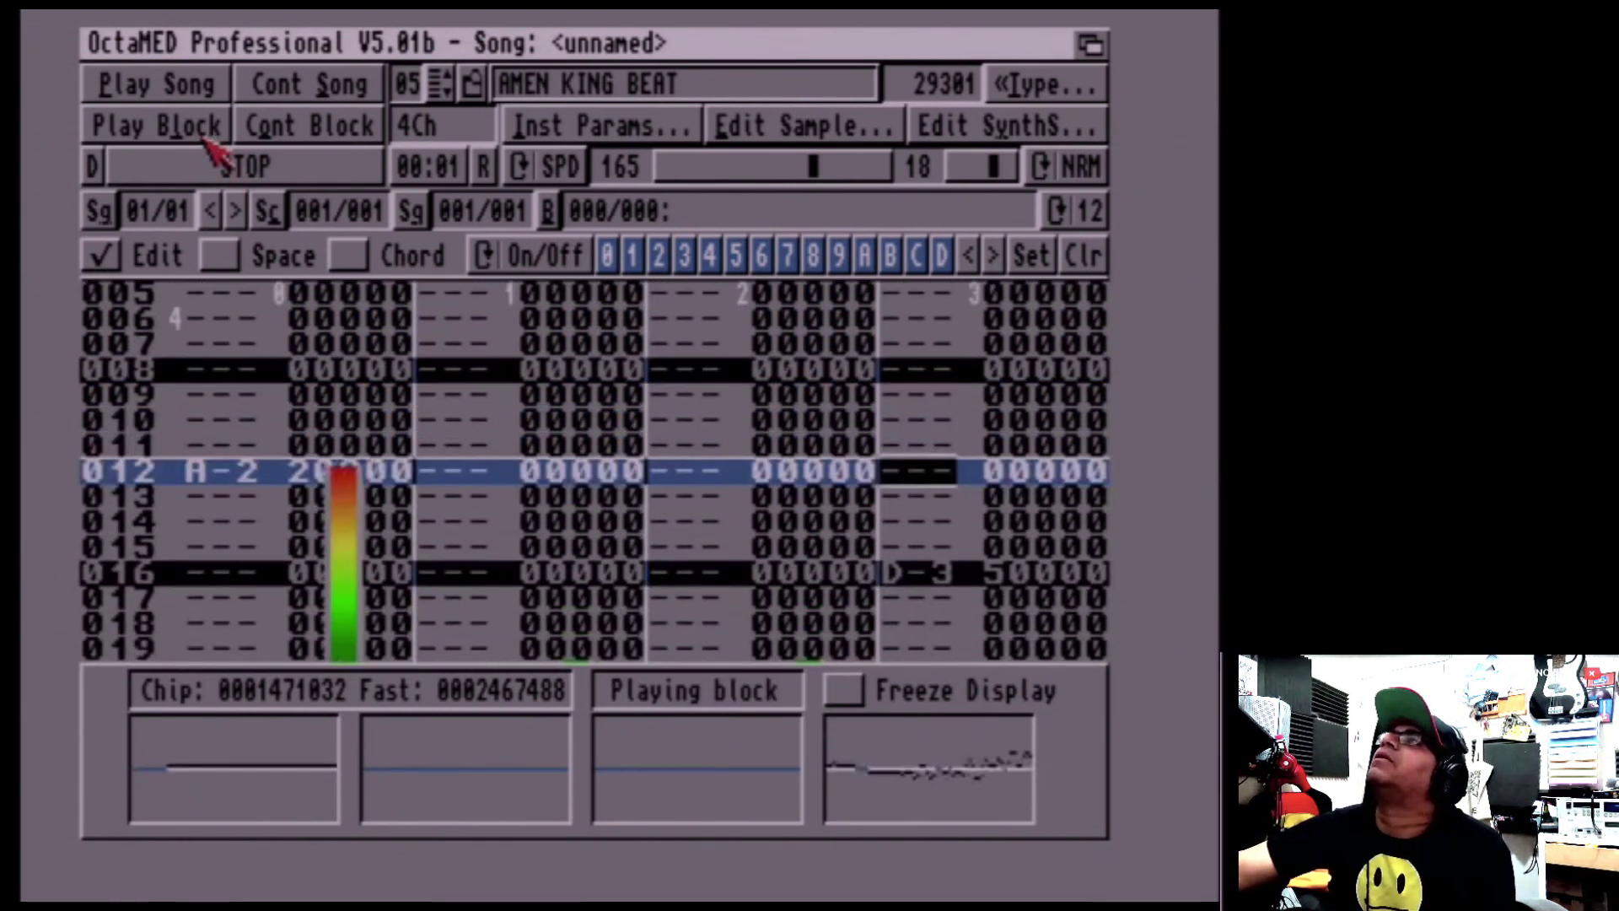
key("space")
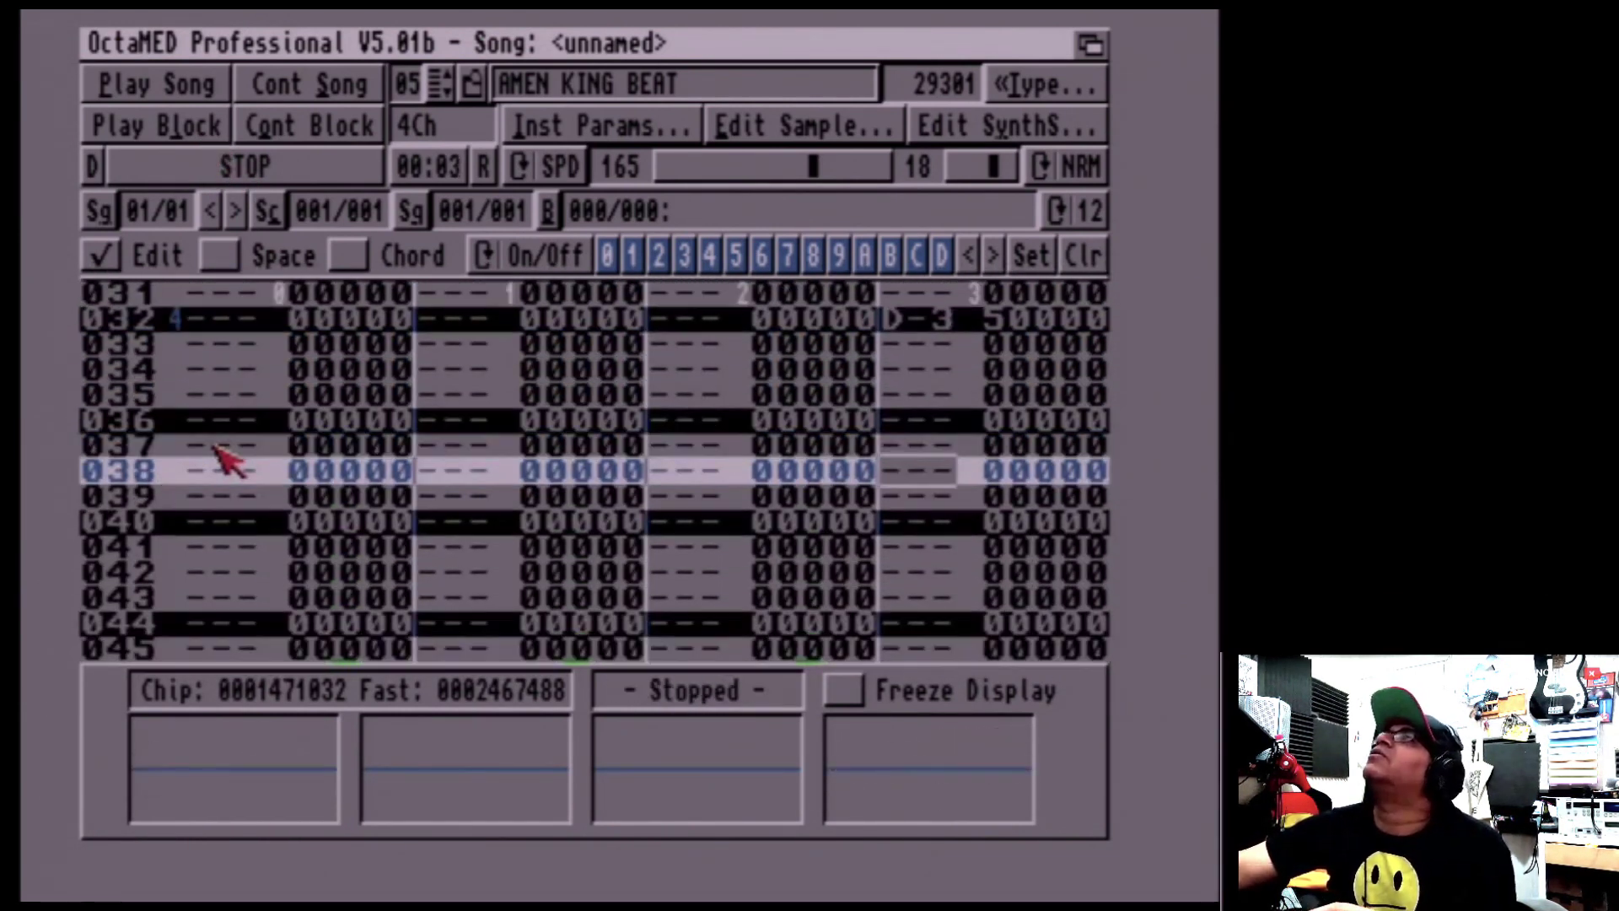
Place the edit cursor on track 0 with instrument 02 CYBRESTAB selected, and switch track 0 off
left_click(212, 447)
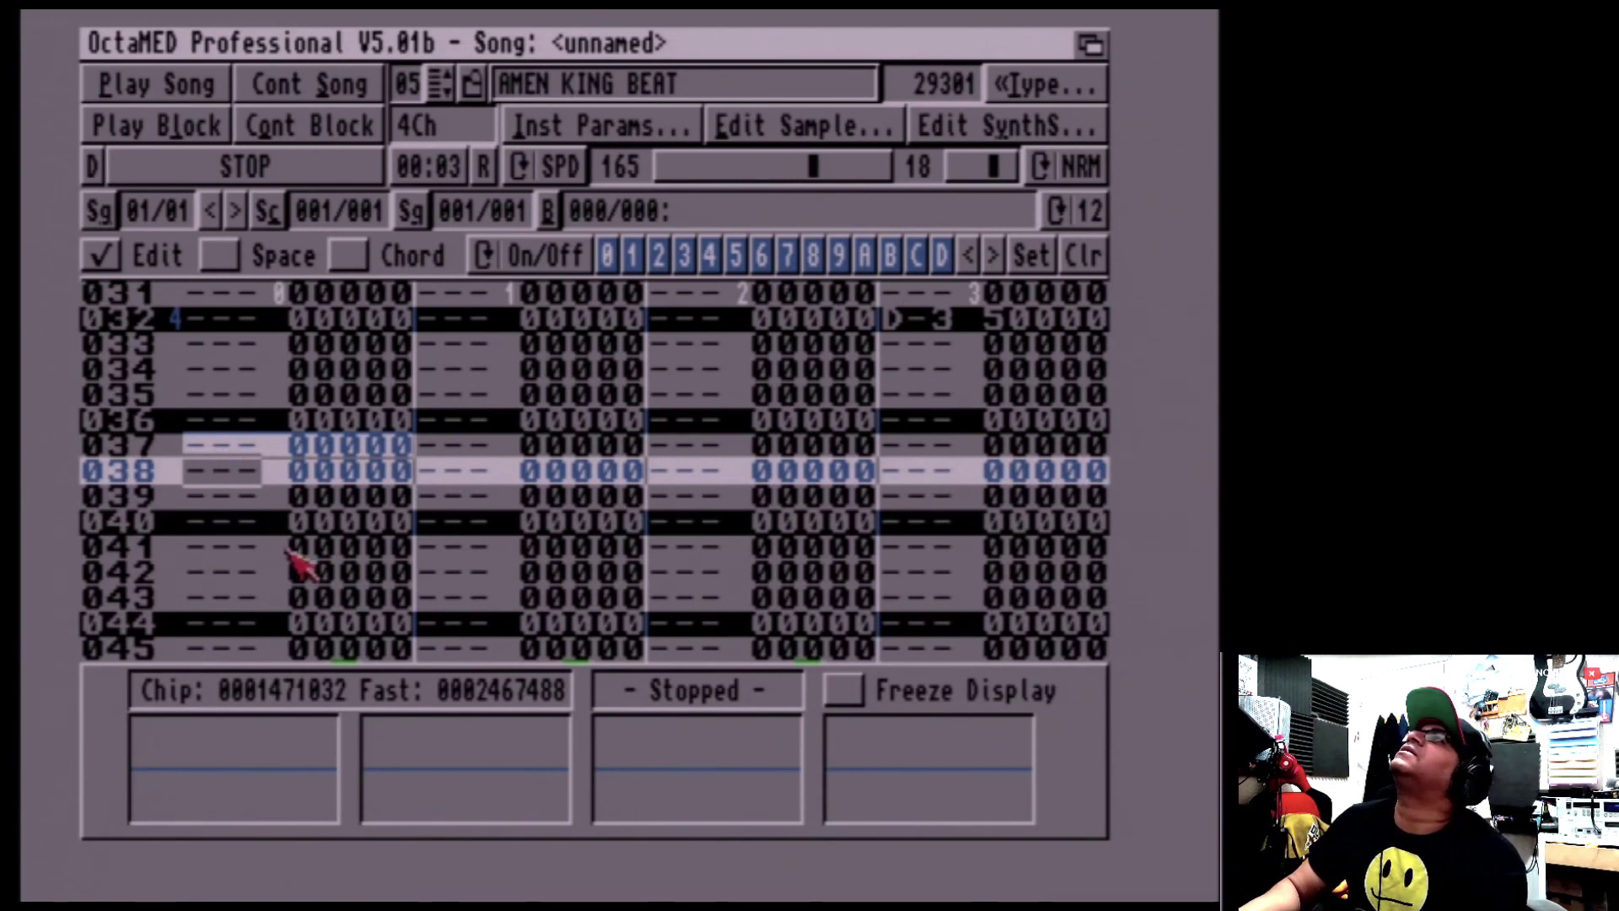
key("shift+Left")
key("shift+Left")
key("shift+Left")
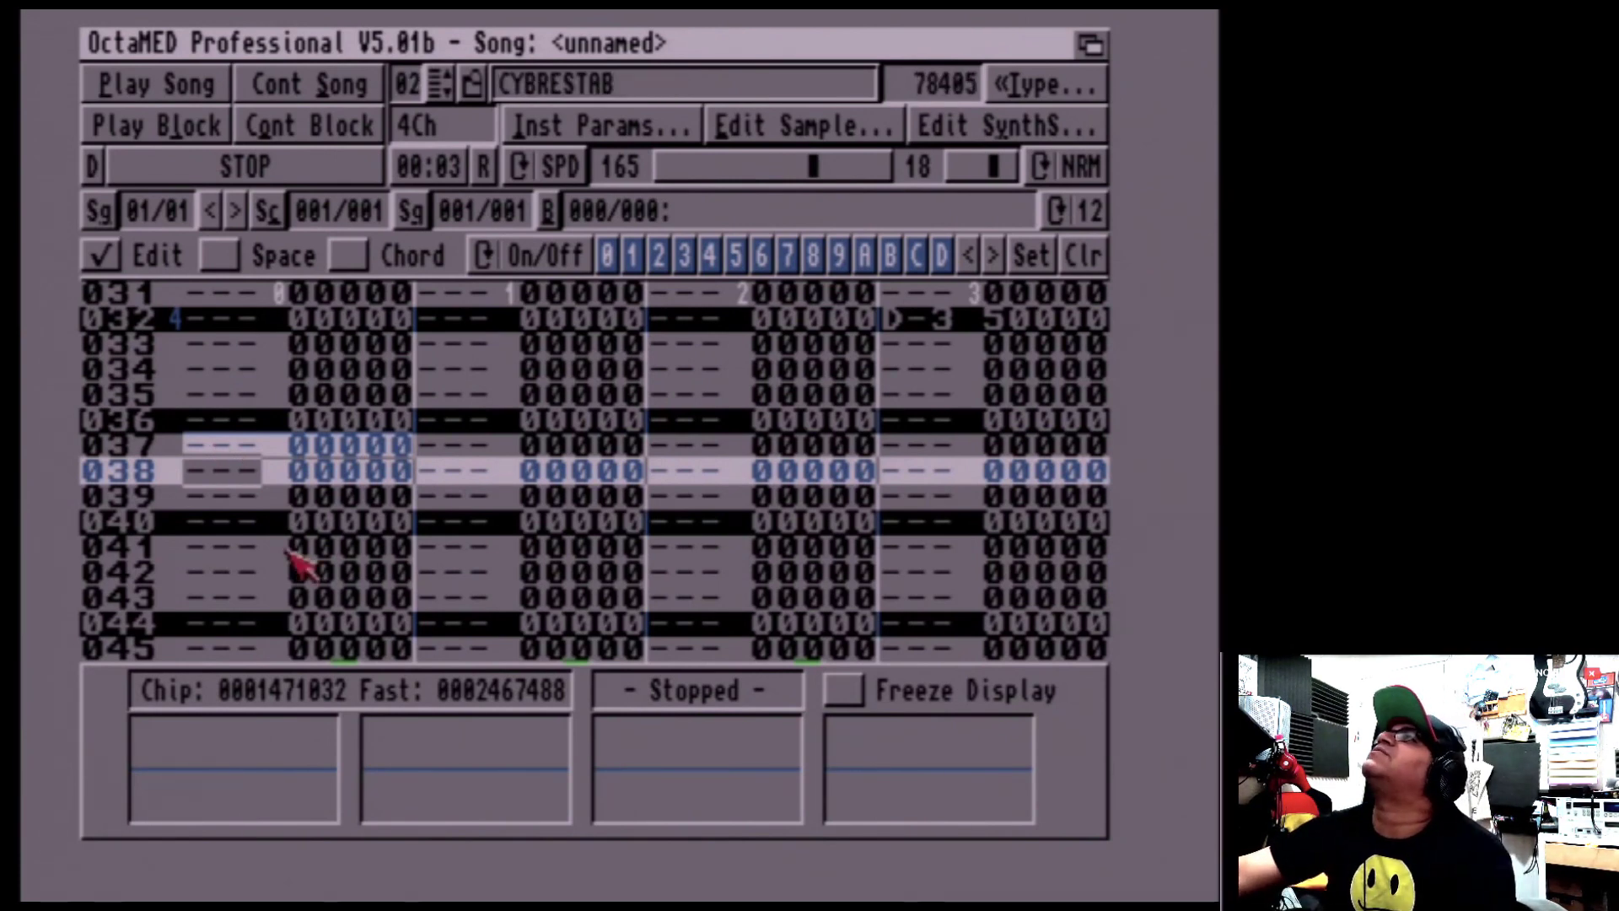
left_click(608, 261)
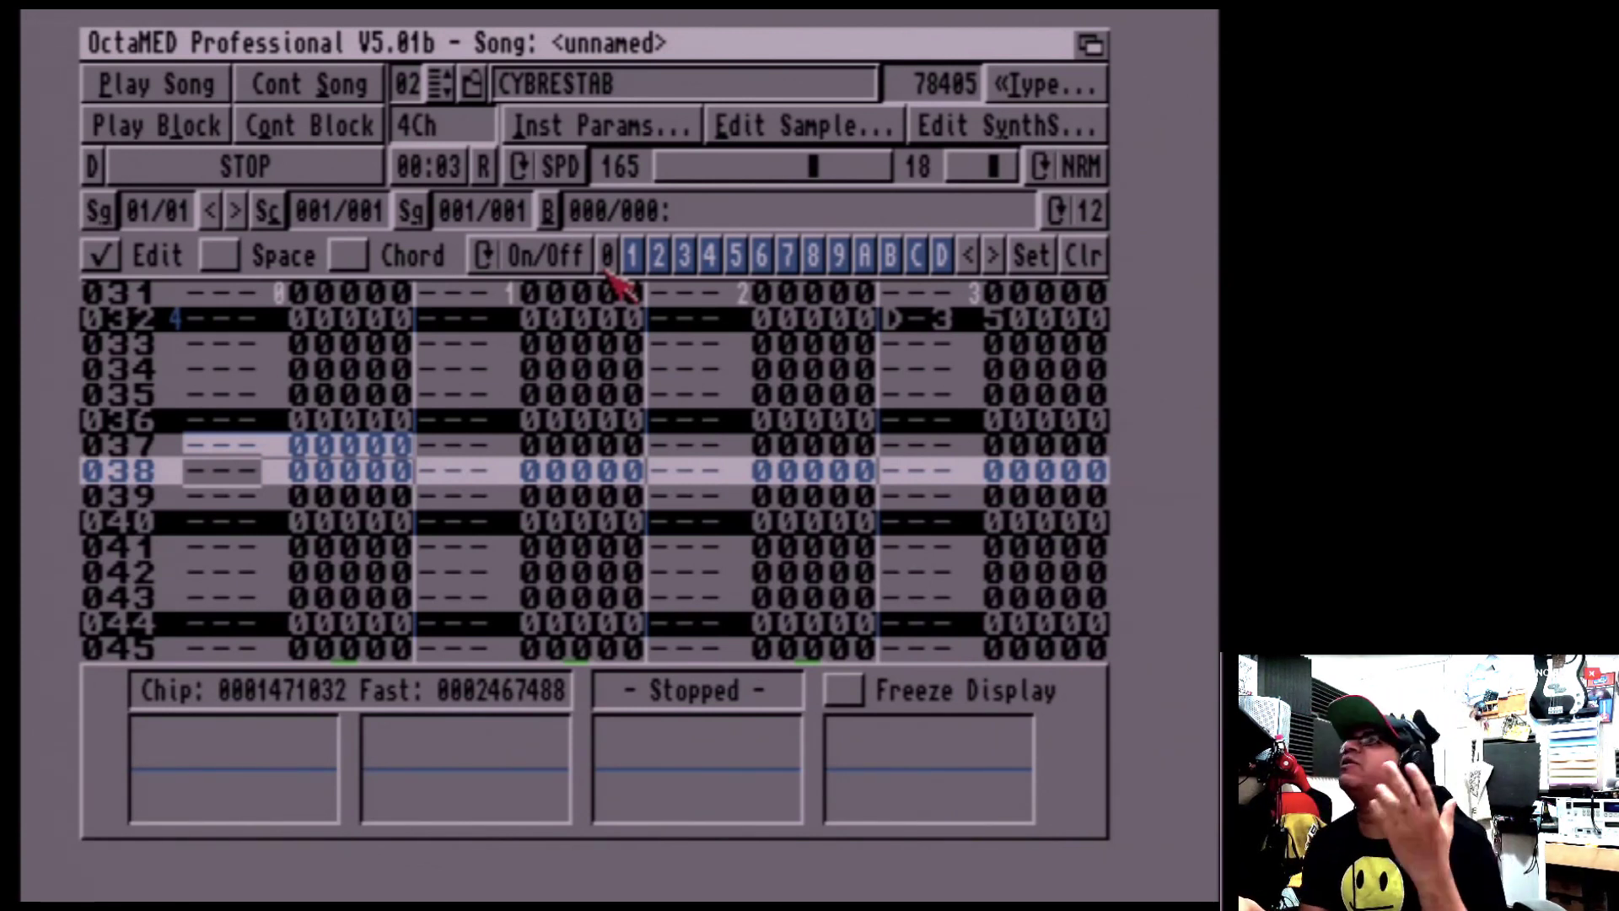
Step the edit cursor through the note, instrument and command columns of tracks 0 to 2 on line 038, ending on track 1
key("Right")
key("Right")
key("Right")
key("Right")
key("Right")
key("Right")
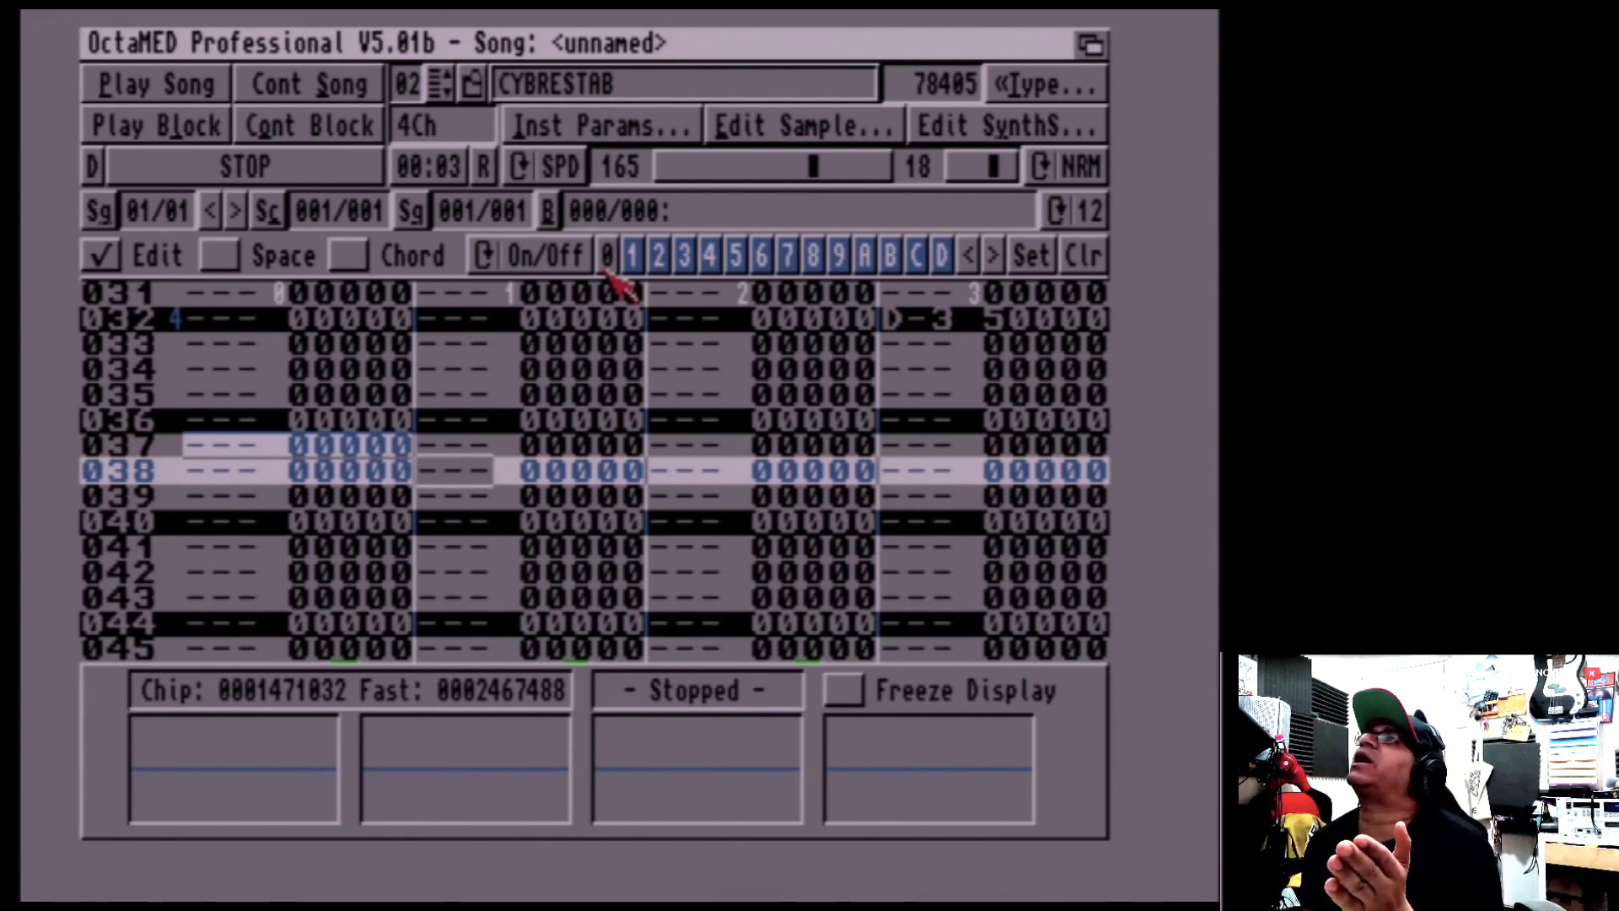
key("Left")
key("Left")
key("Left")
key("Left")
key("Left")
key("Left")
key("Right")
key("Right")
key("Right")
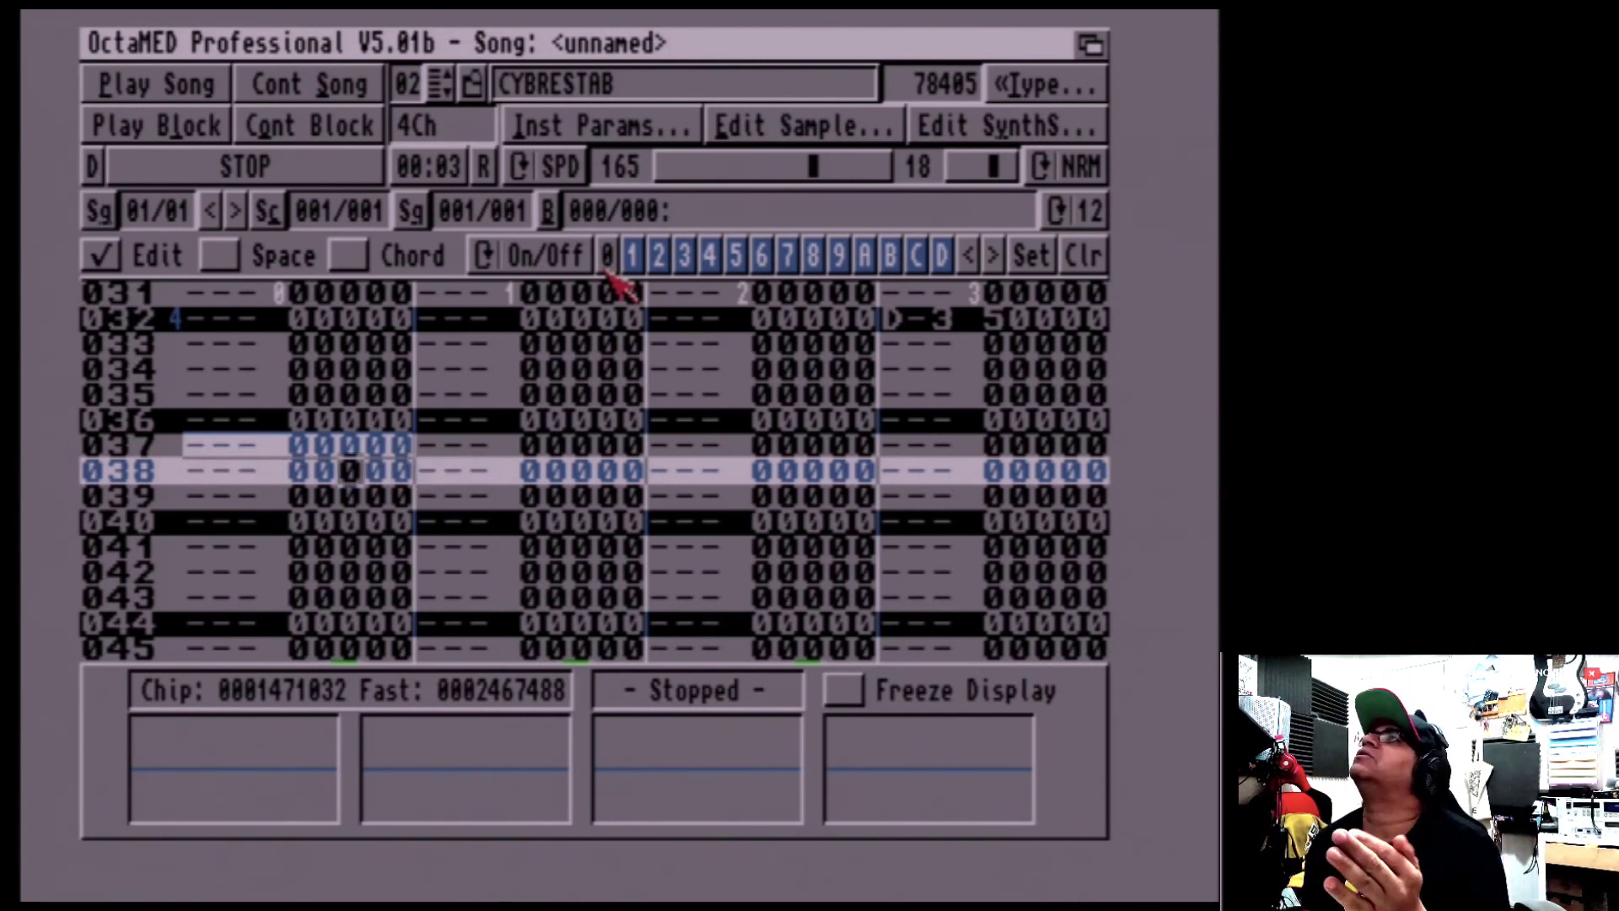
key("Right")
key("Right")
key("Right")
key("Right")
key("Right")
key("Right")
key("Right")
key("Right")
key("Right")
key("Right")
key("Right")
key("Right")
key("Right")
key("Right")
key("Right")
key("Right")
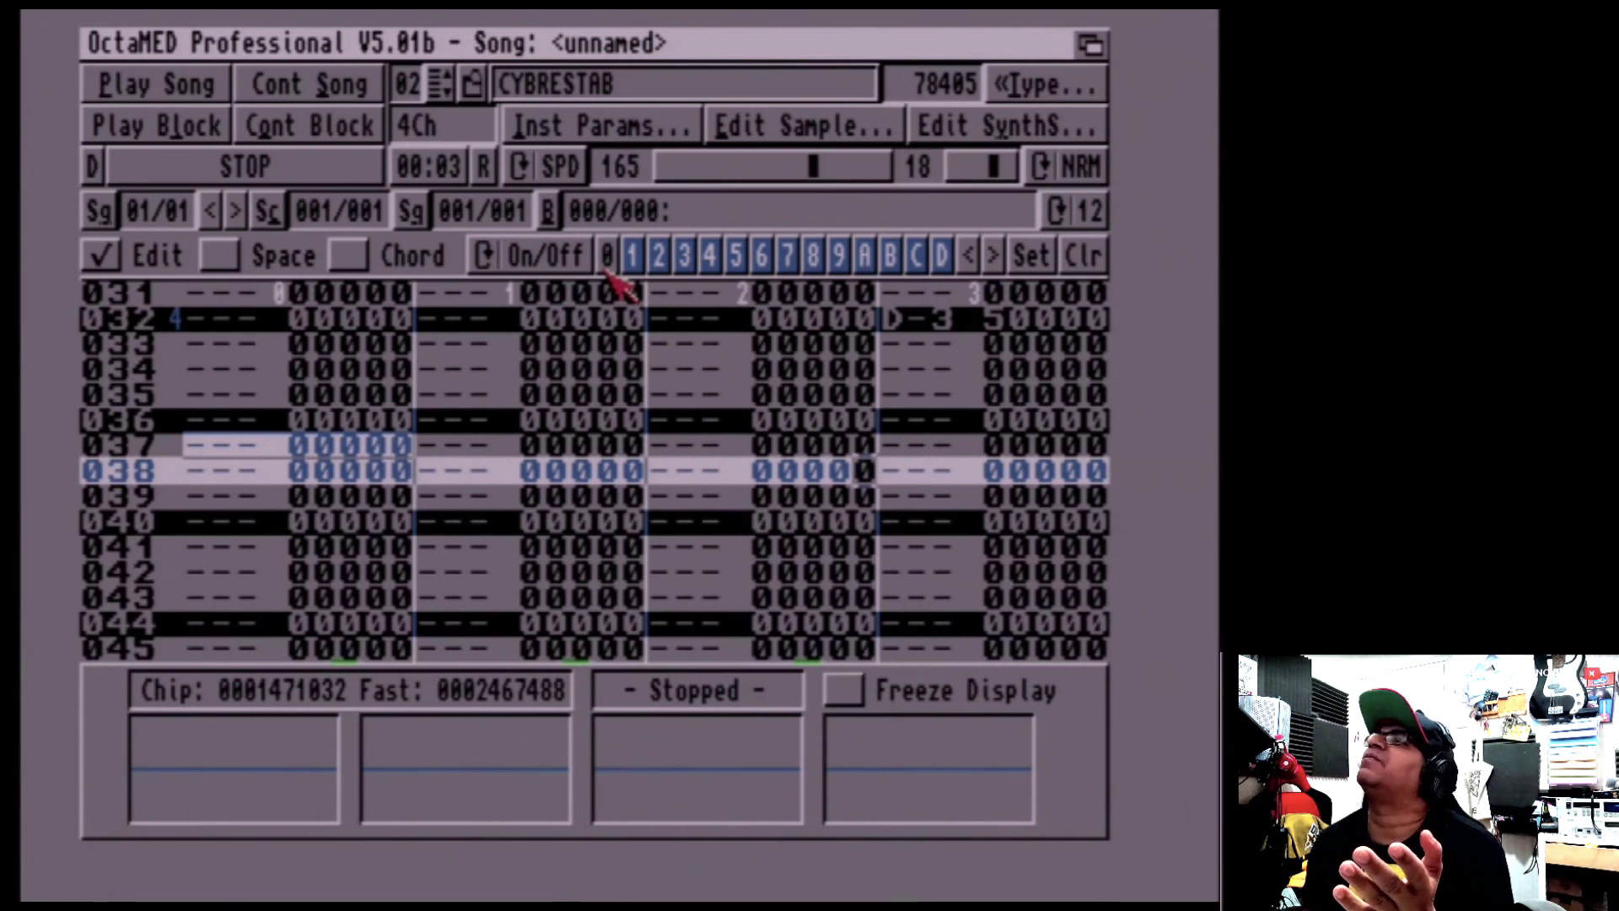
key("Left")
key("Left")
key("Left")
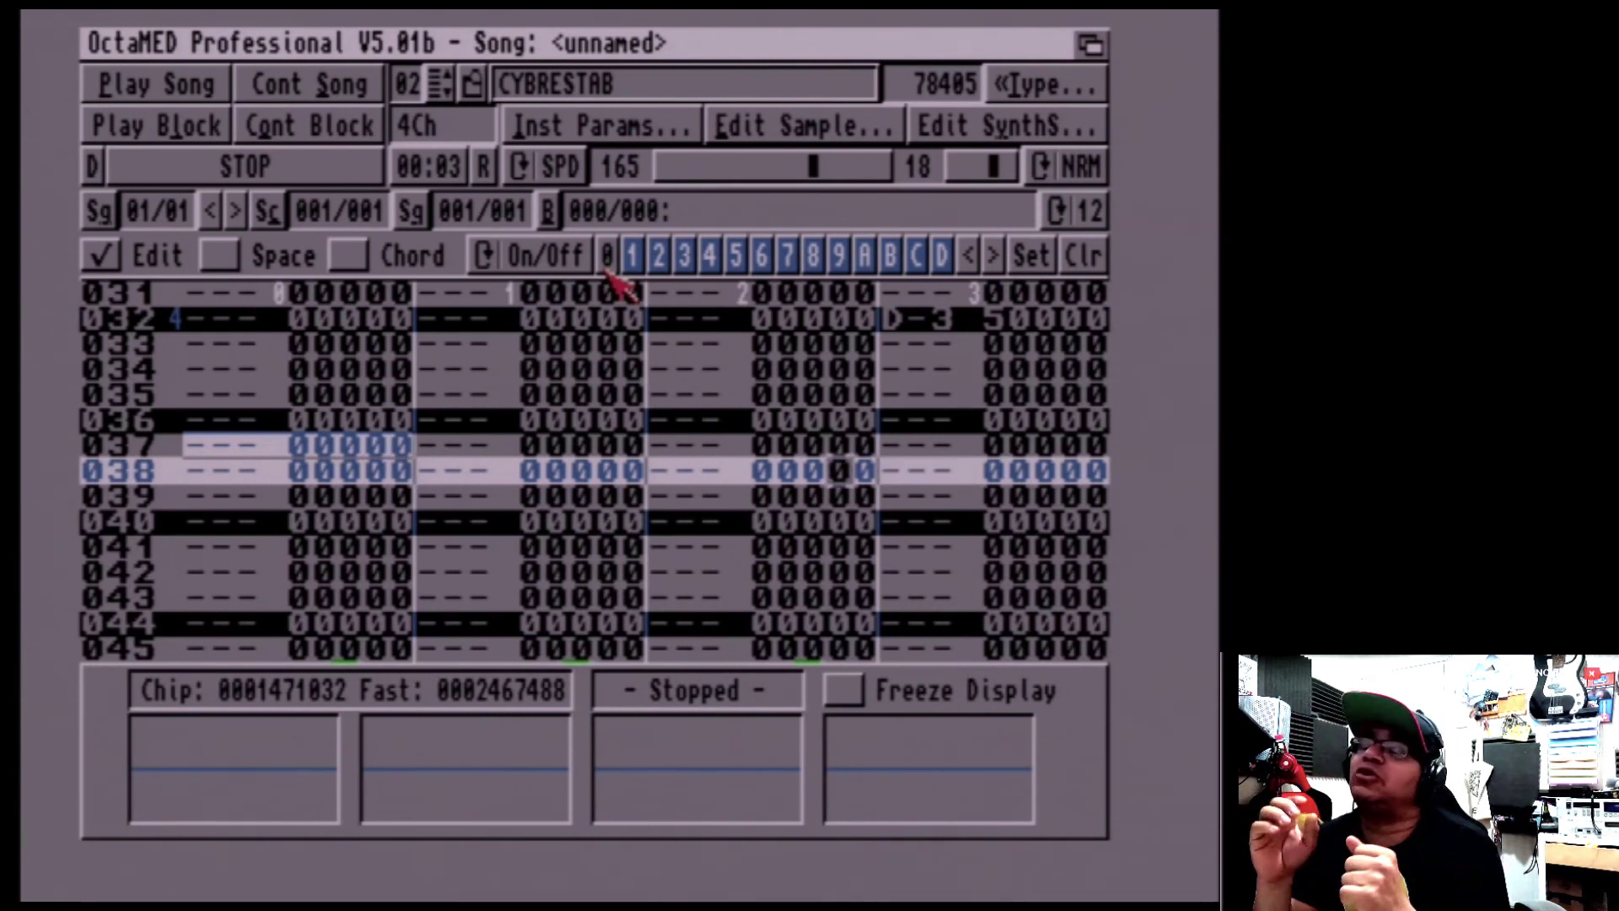
key("shift+Tab")
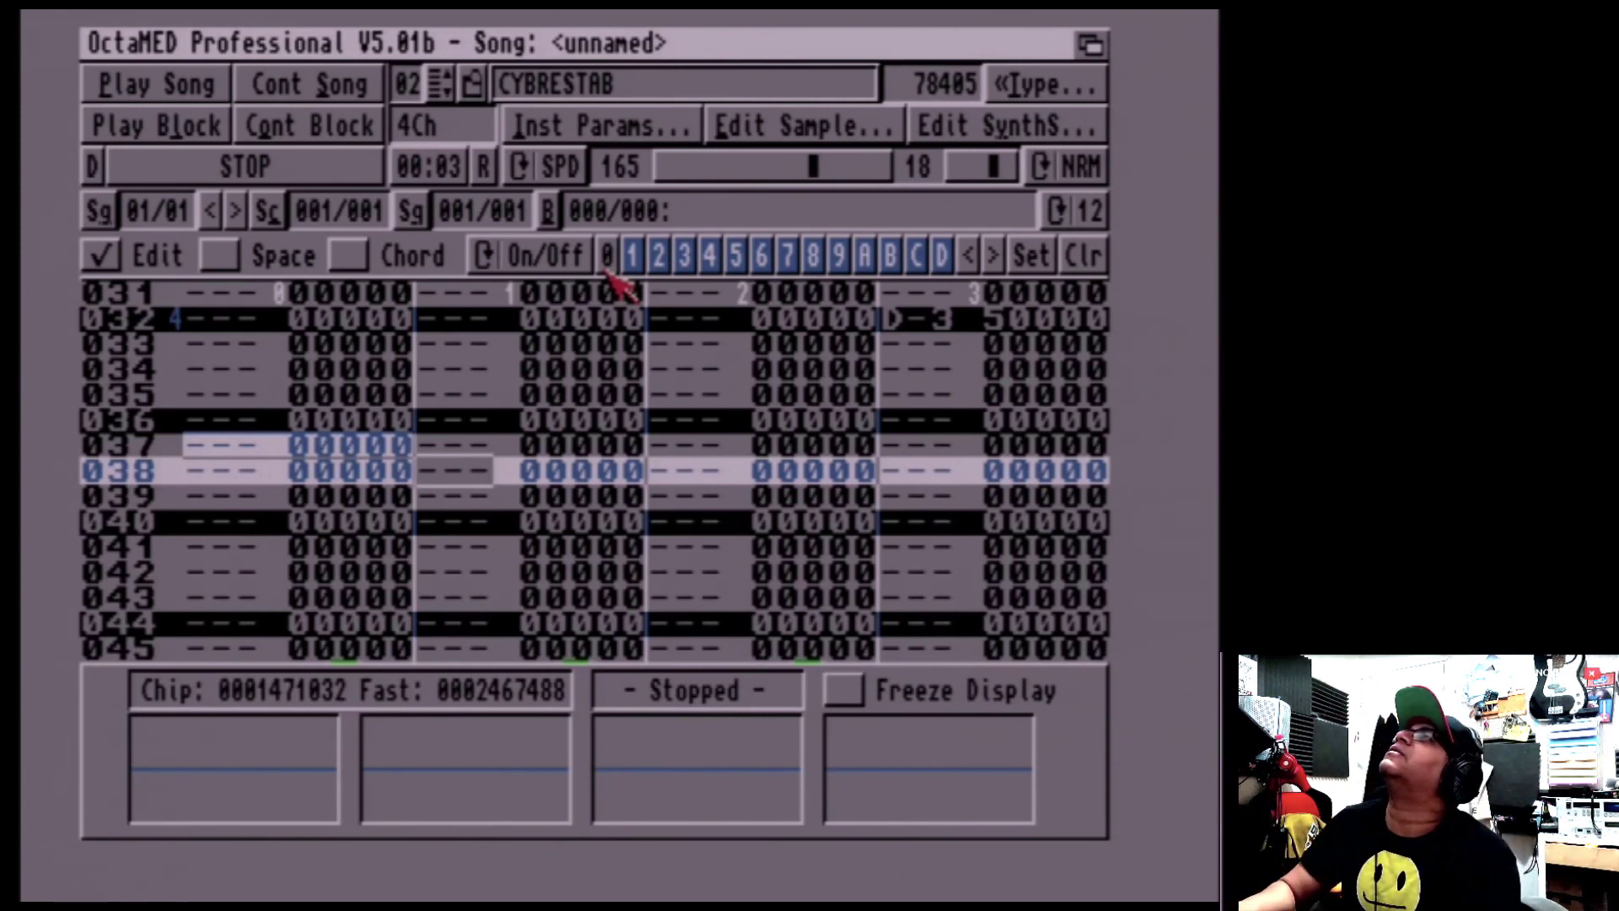
key("shift+Left")
key("shift+Right")
key("u")
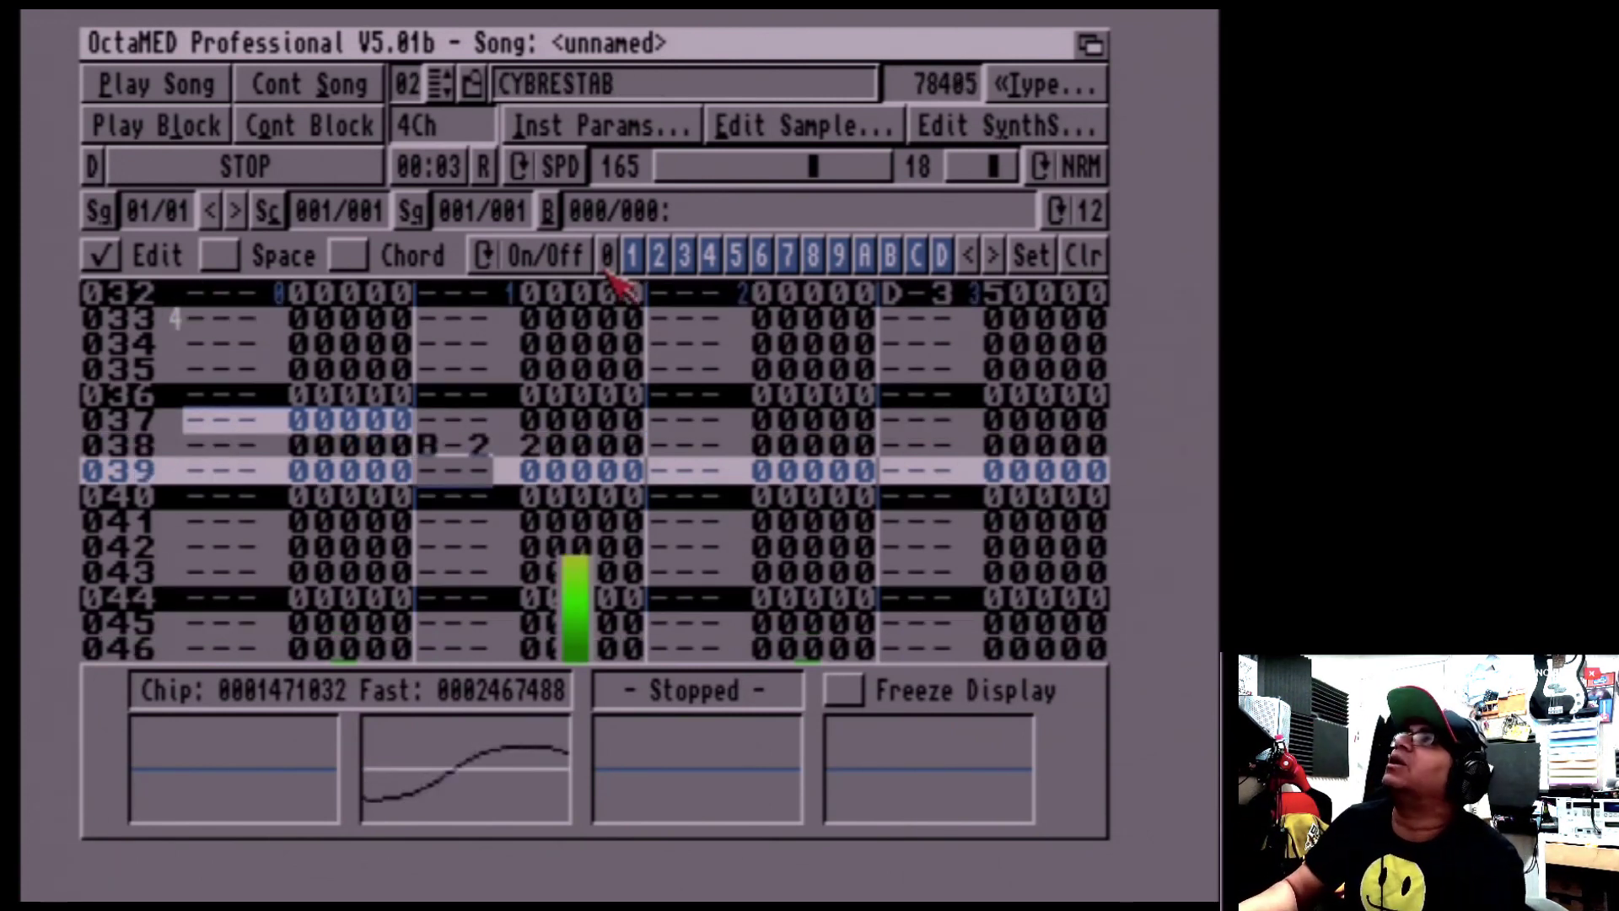
key("BackSpace")
Turn editing off, select instrument 03 HAPPIBREAK and audition it on track 1 against the playing block
key("shift+Right")
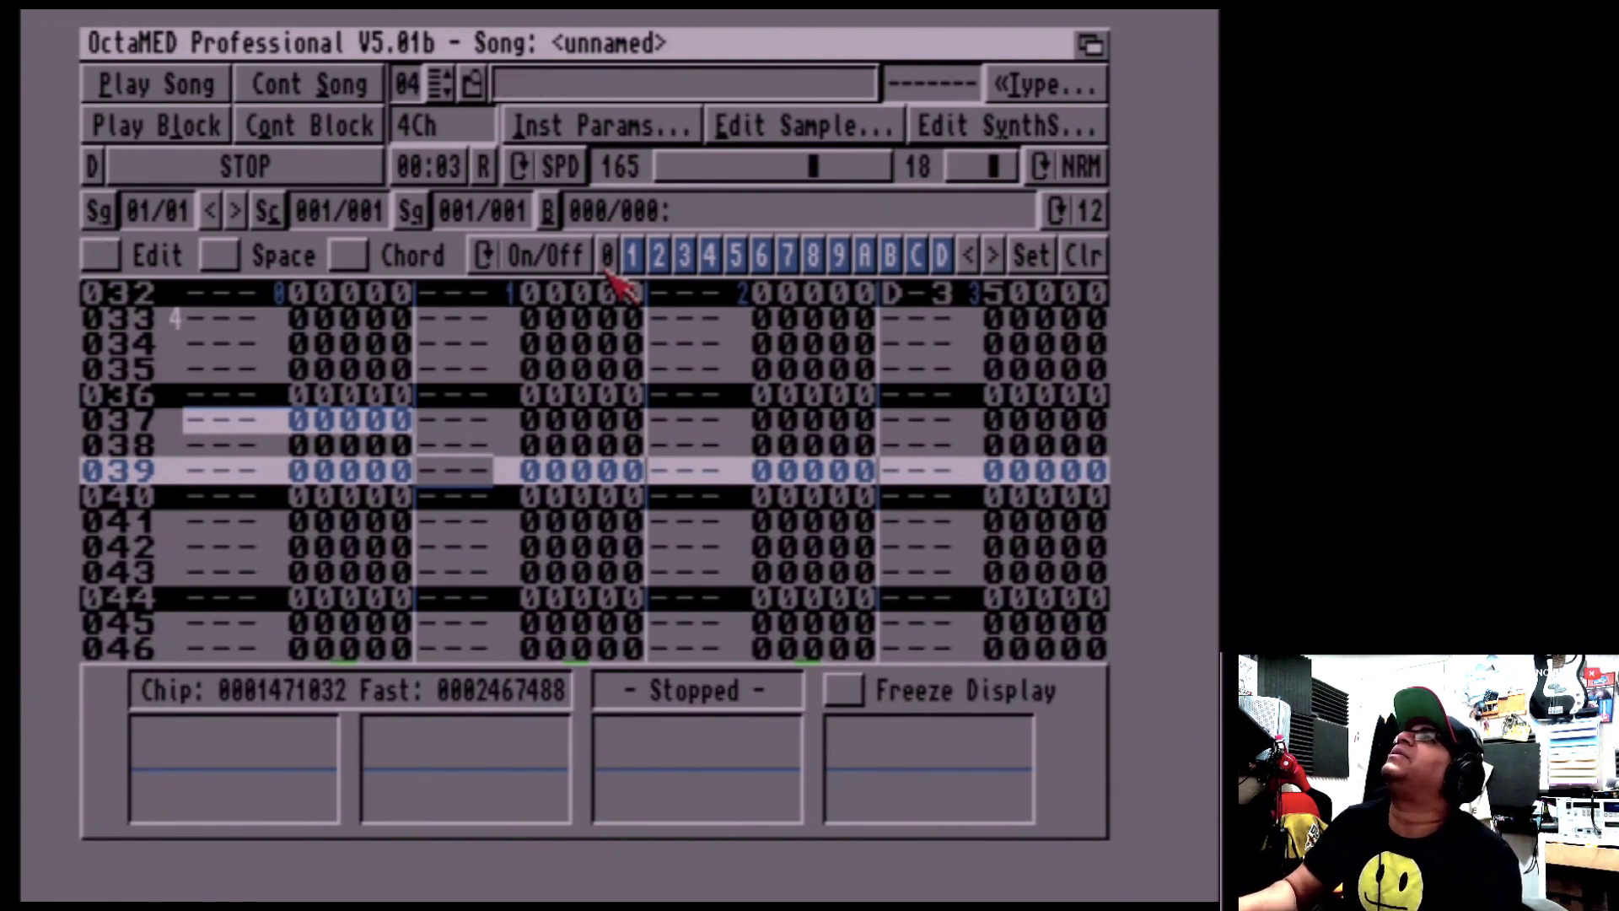
key("u")
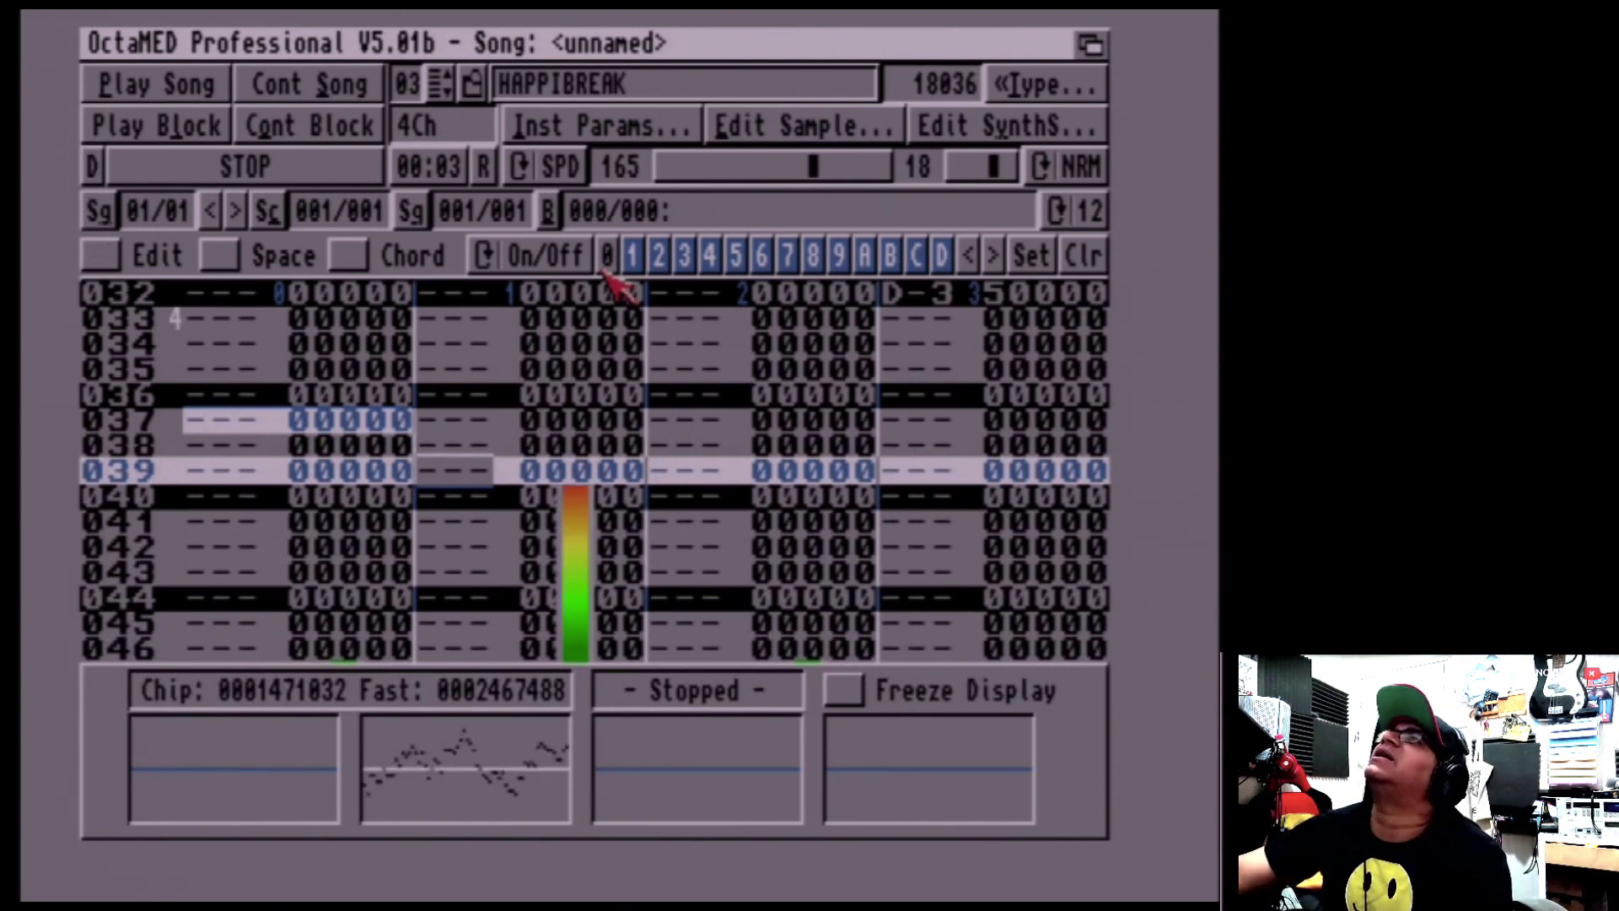
left_click(186, 133)
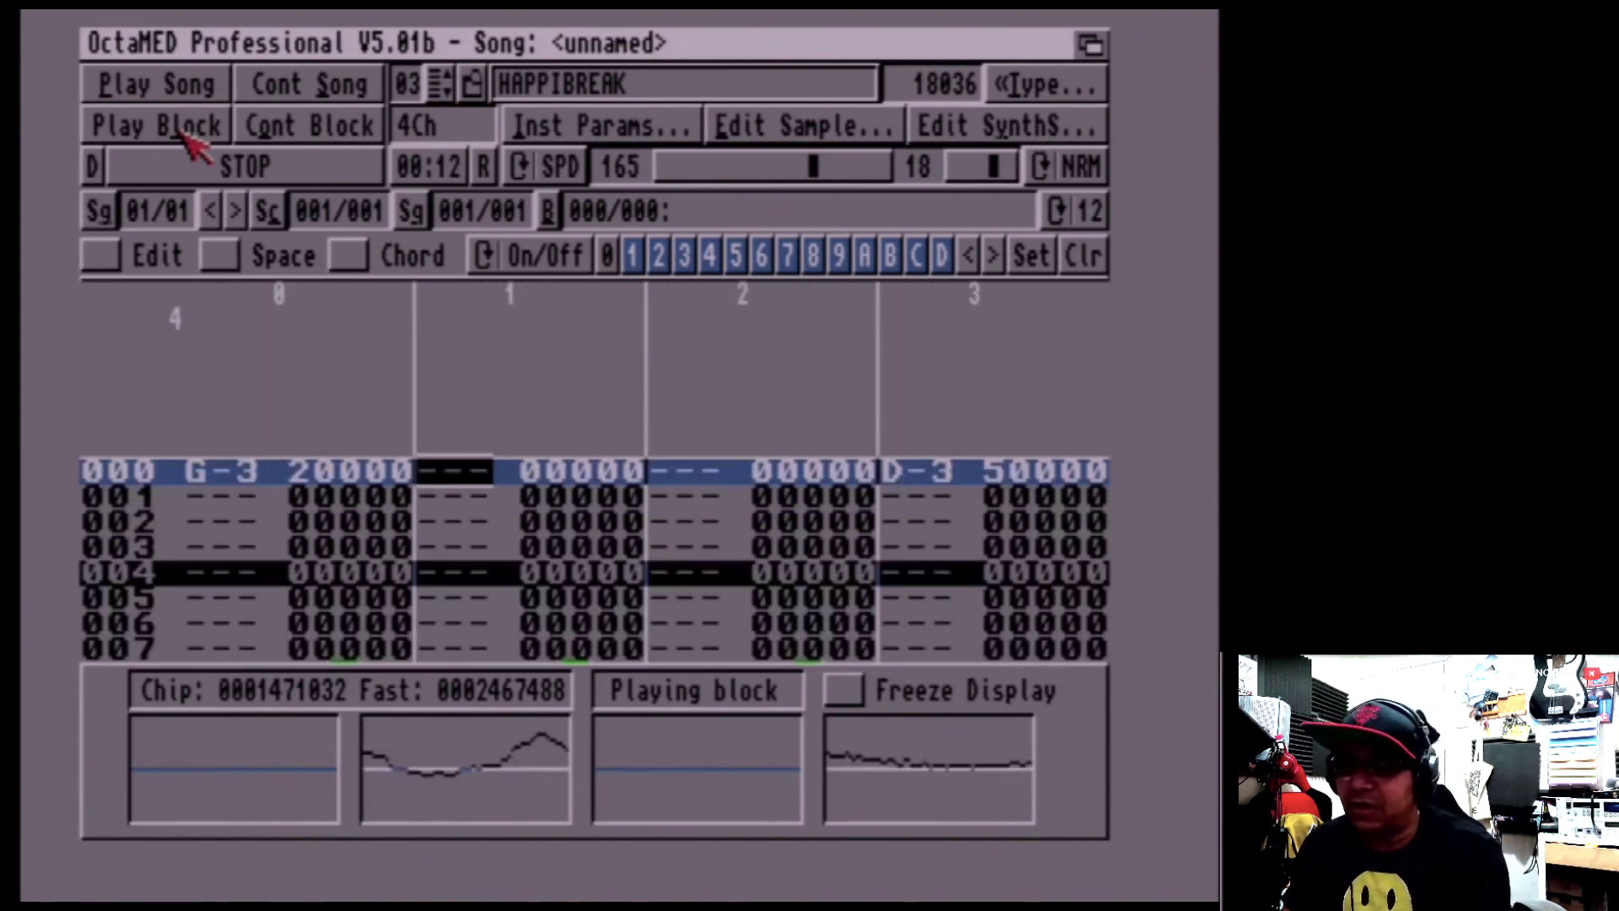
key("space")
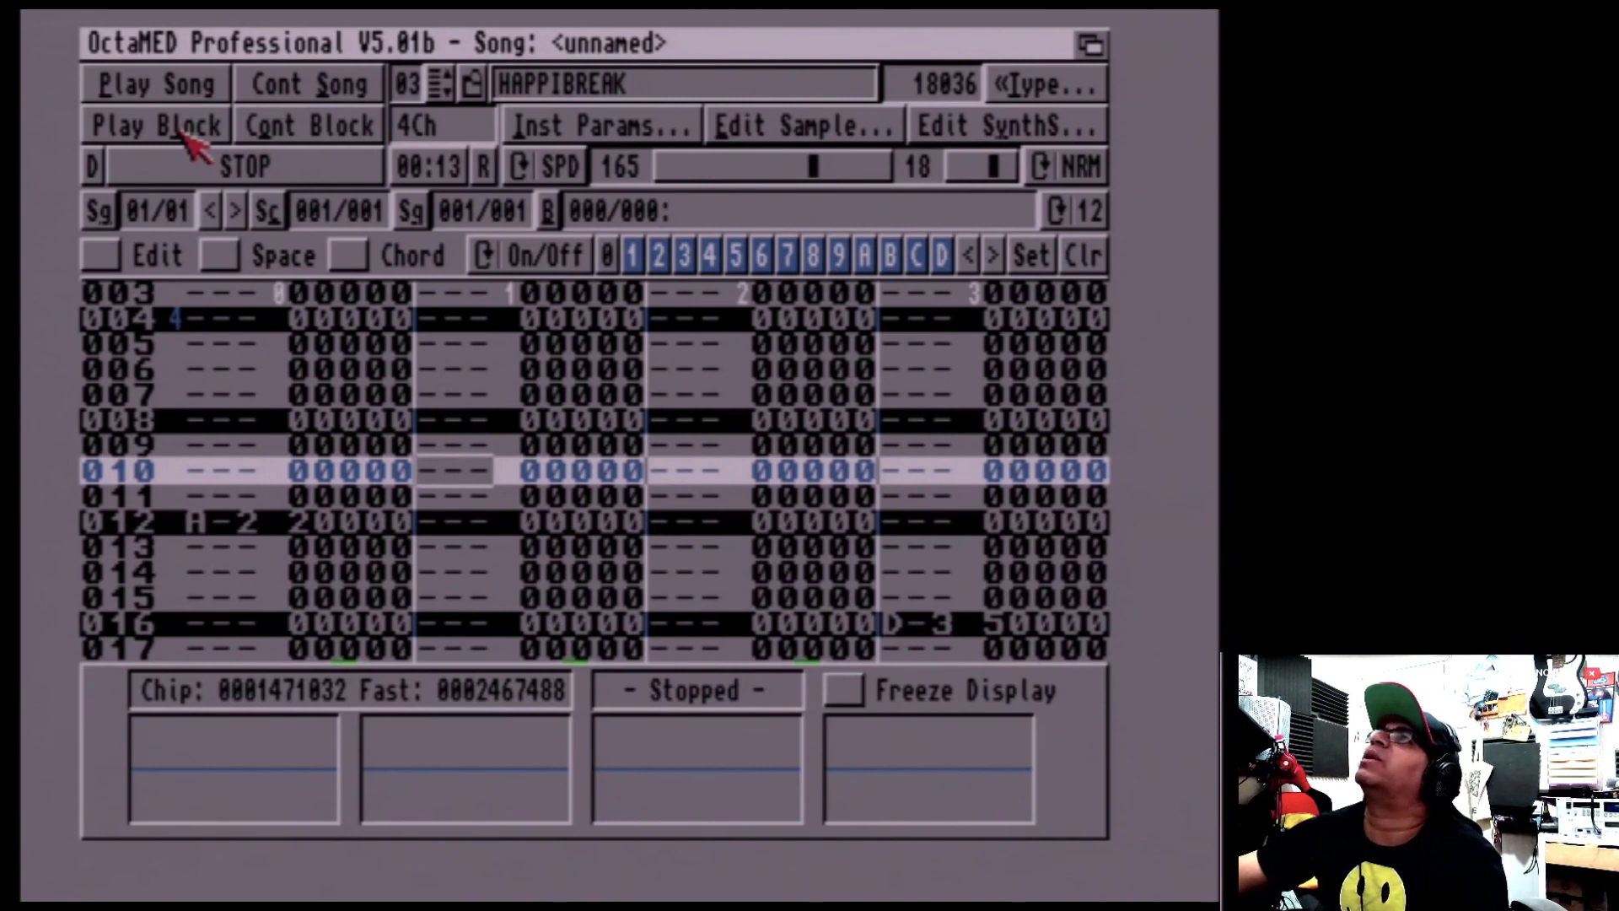
Record HAPPIBREAK hits F-3, B-2, D-3 and E-3 live on track 1 while the block plays, and switch track 0 on
left_click(168, 120)
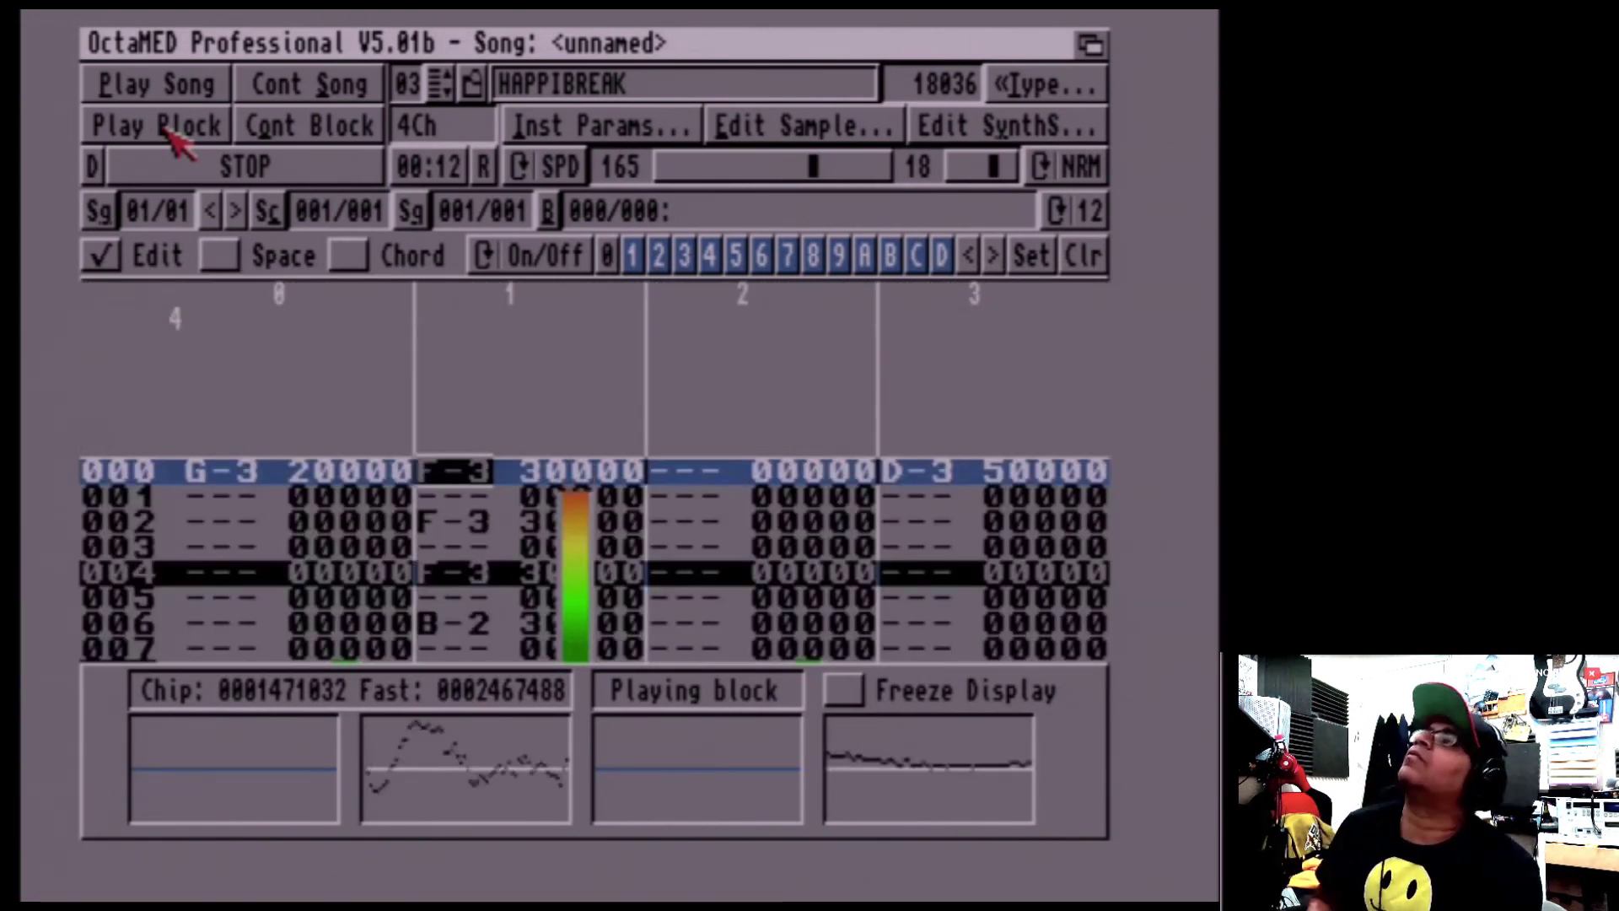
key("space")
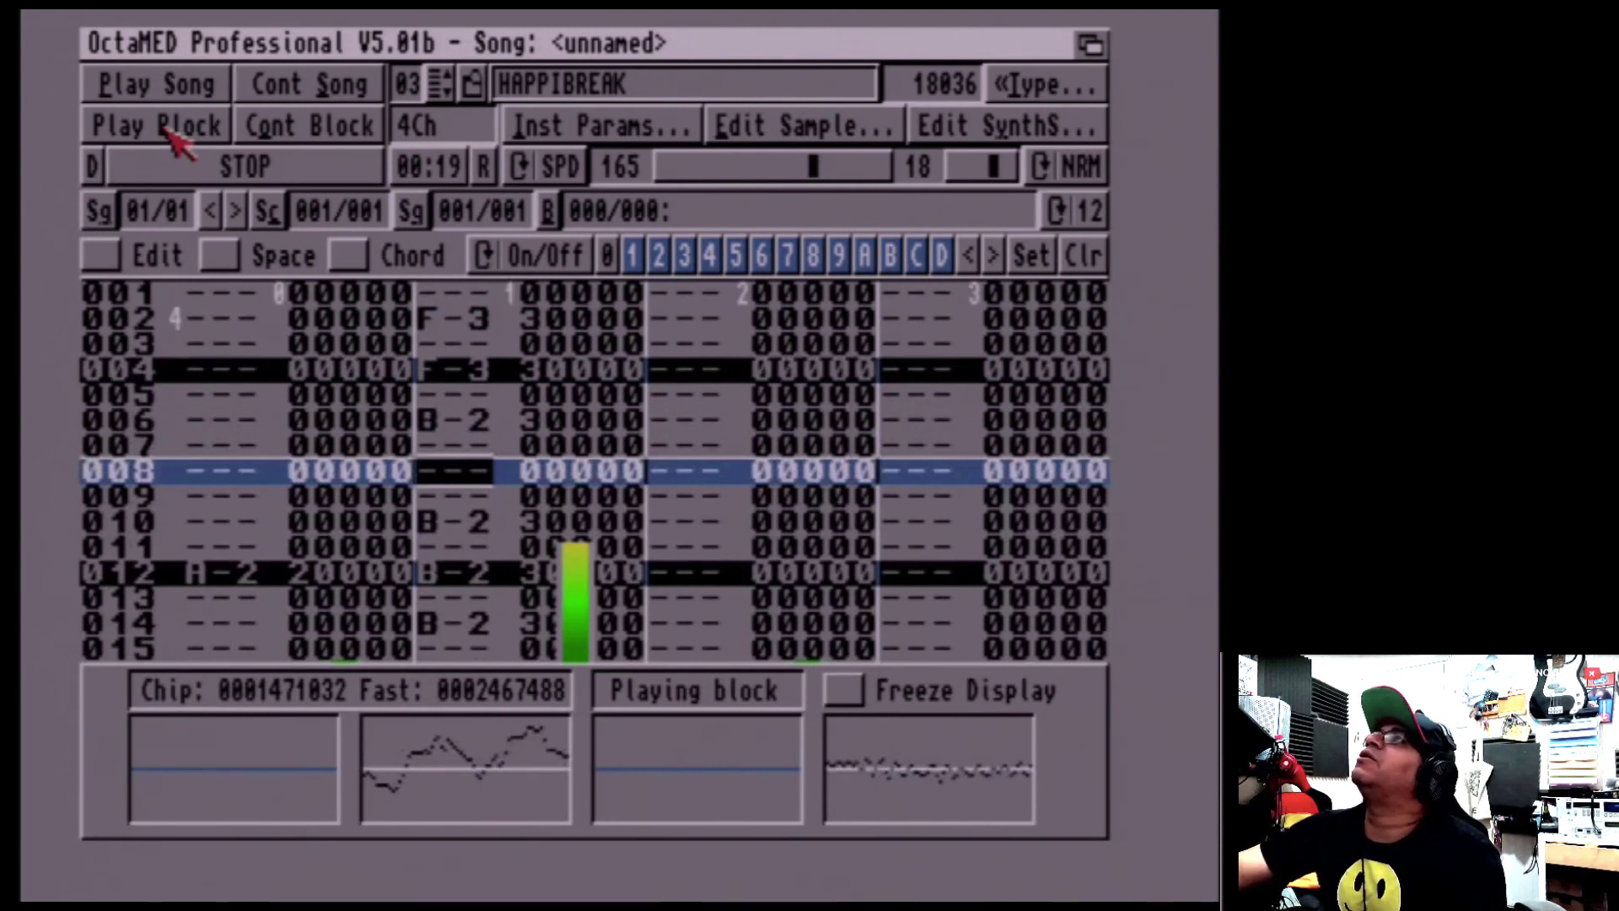
left_click(177, 161)
left_click(607, 255)
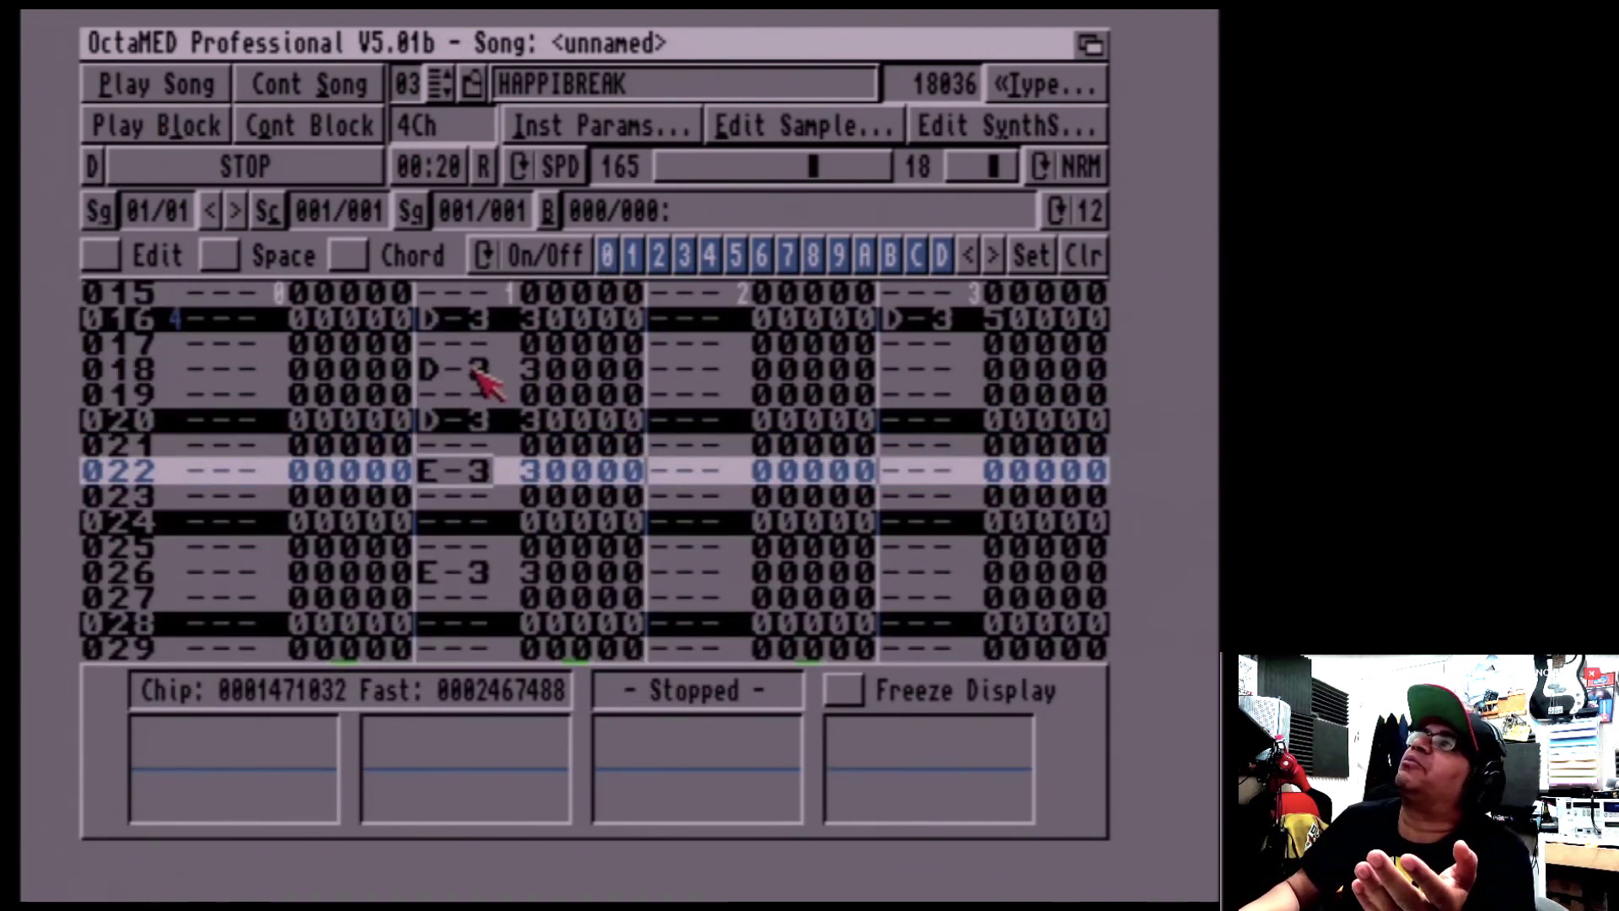
Move the cursor to track 0, select instrument 02 CYBRESTAB and play a few of its notes
key("shift+Tab")
key("z")
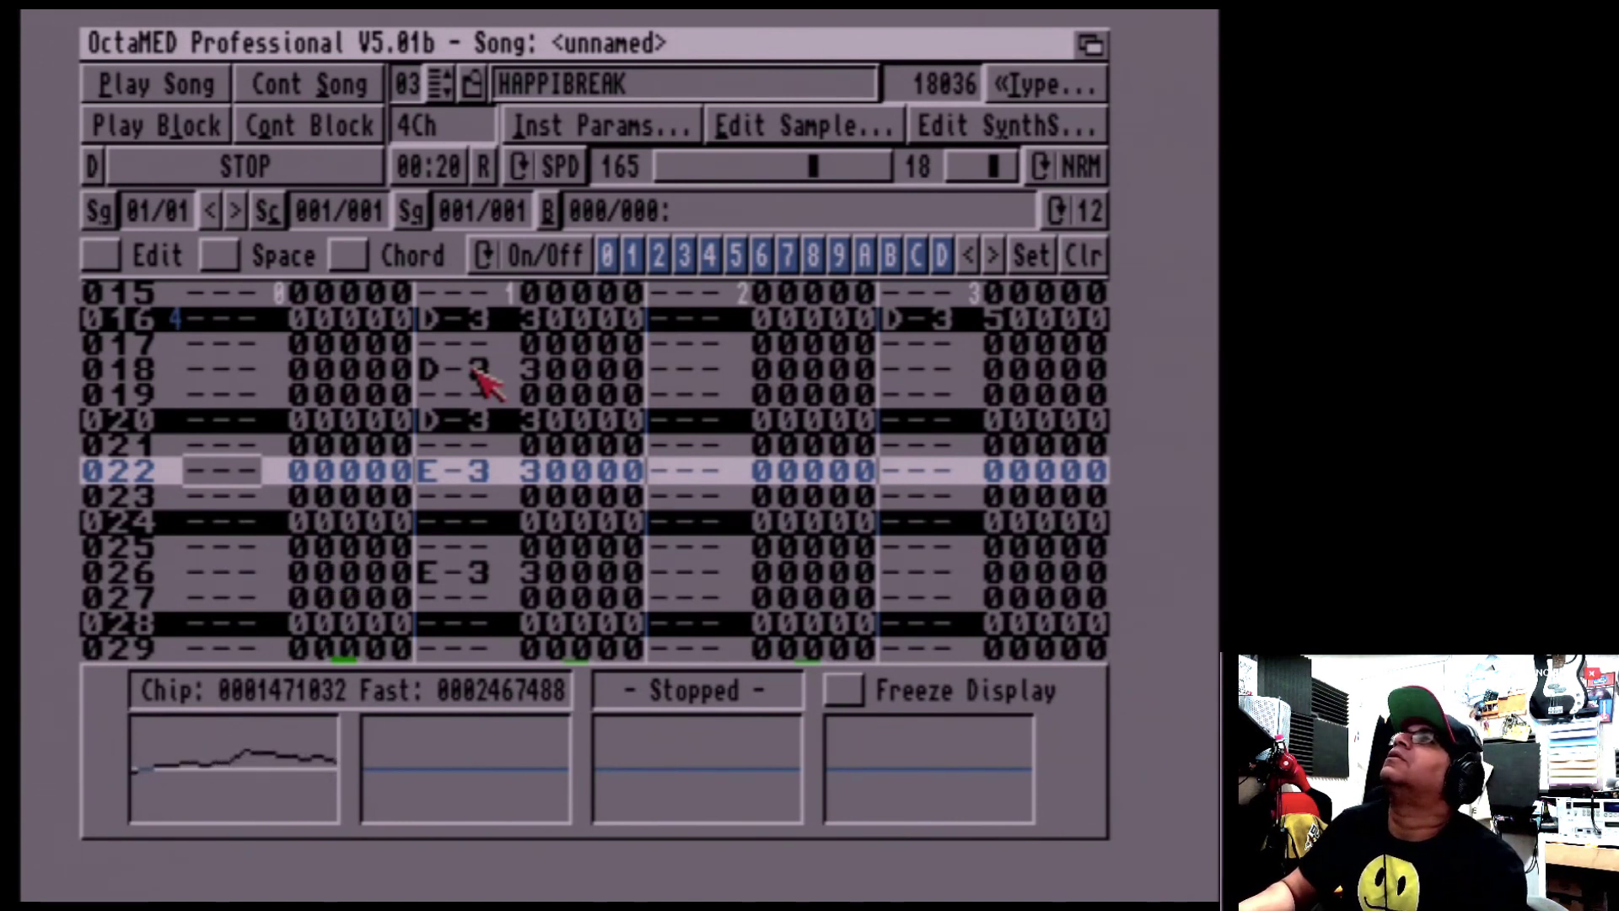
key("shift+Left")
key("z")
key("z")
key("z")
key("z")
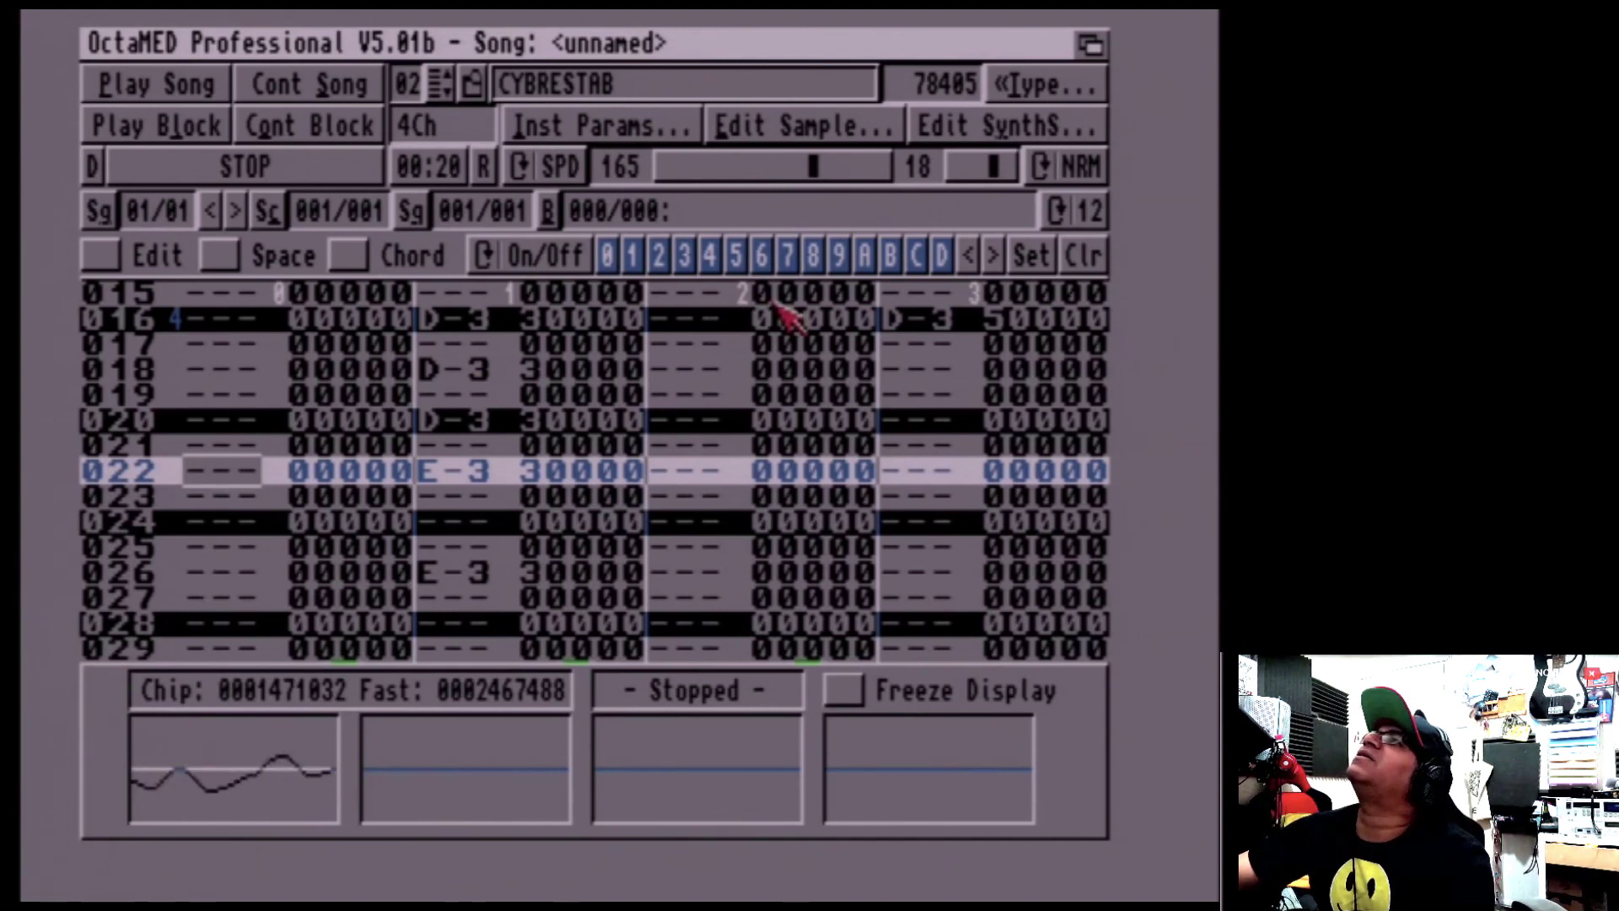
Open the CYBRESTAB sample for editing, and move its loop start to about one fifth and its loop end to just past halfway of the waveform
left_click(632, 133)
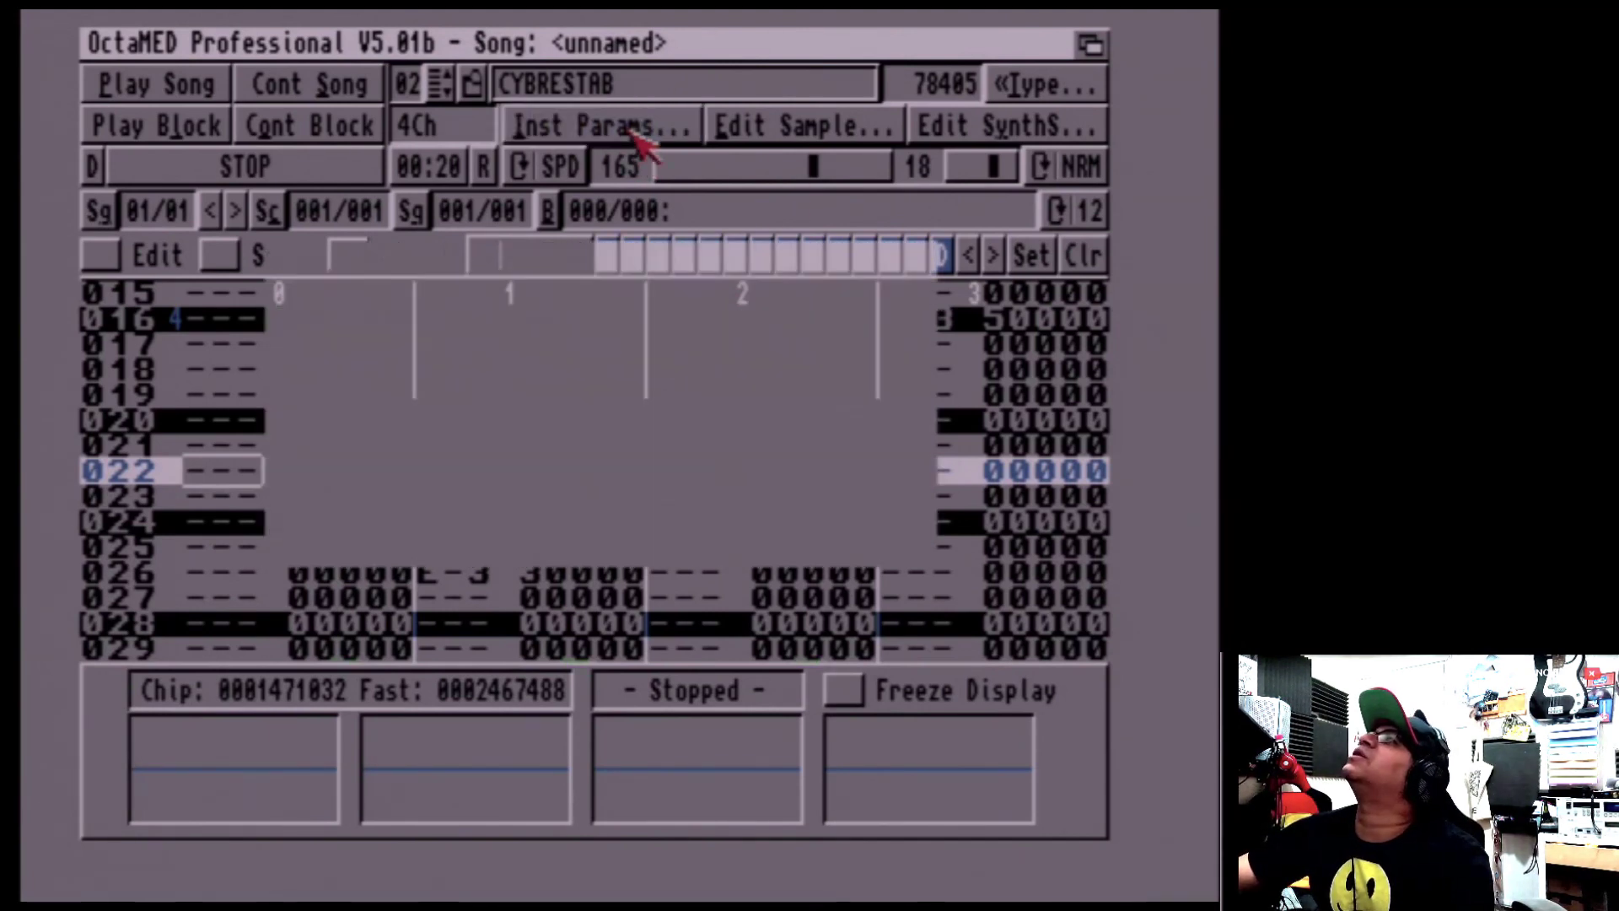
left_click(843, 128)
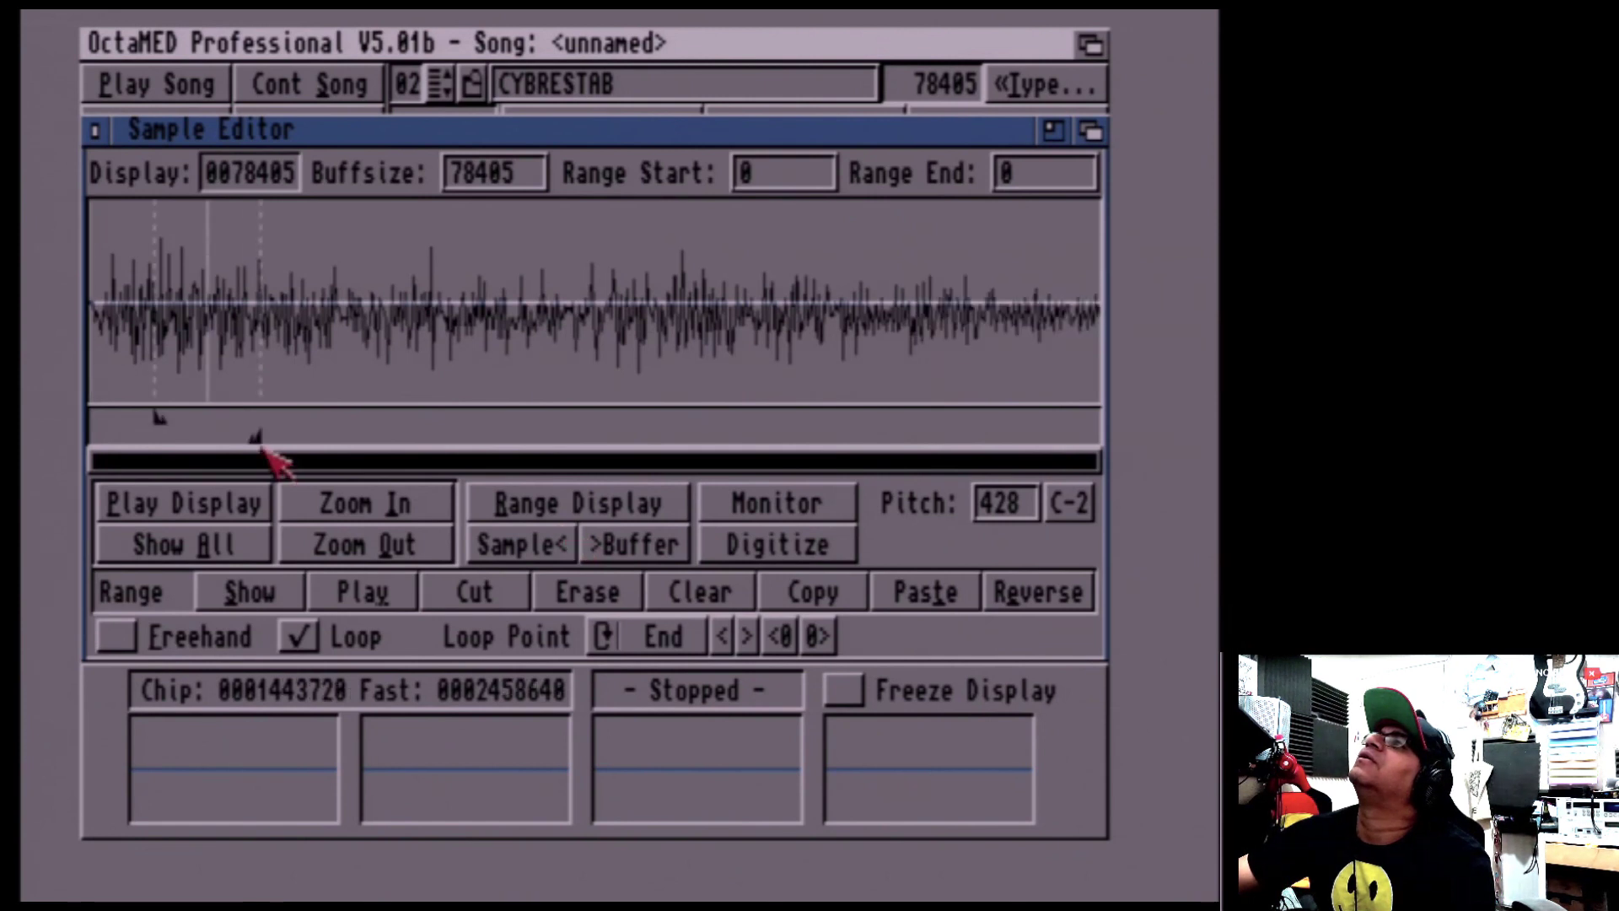
left_click_drag(256, 440, 363, 436)
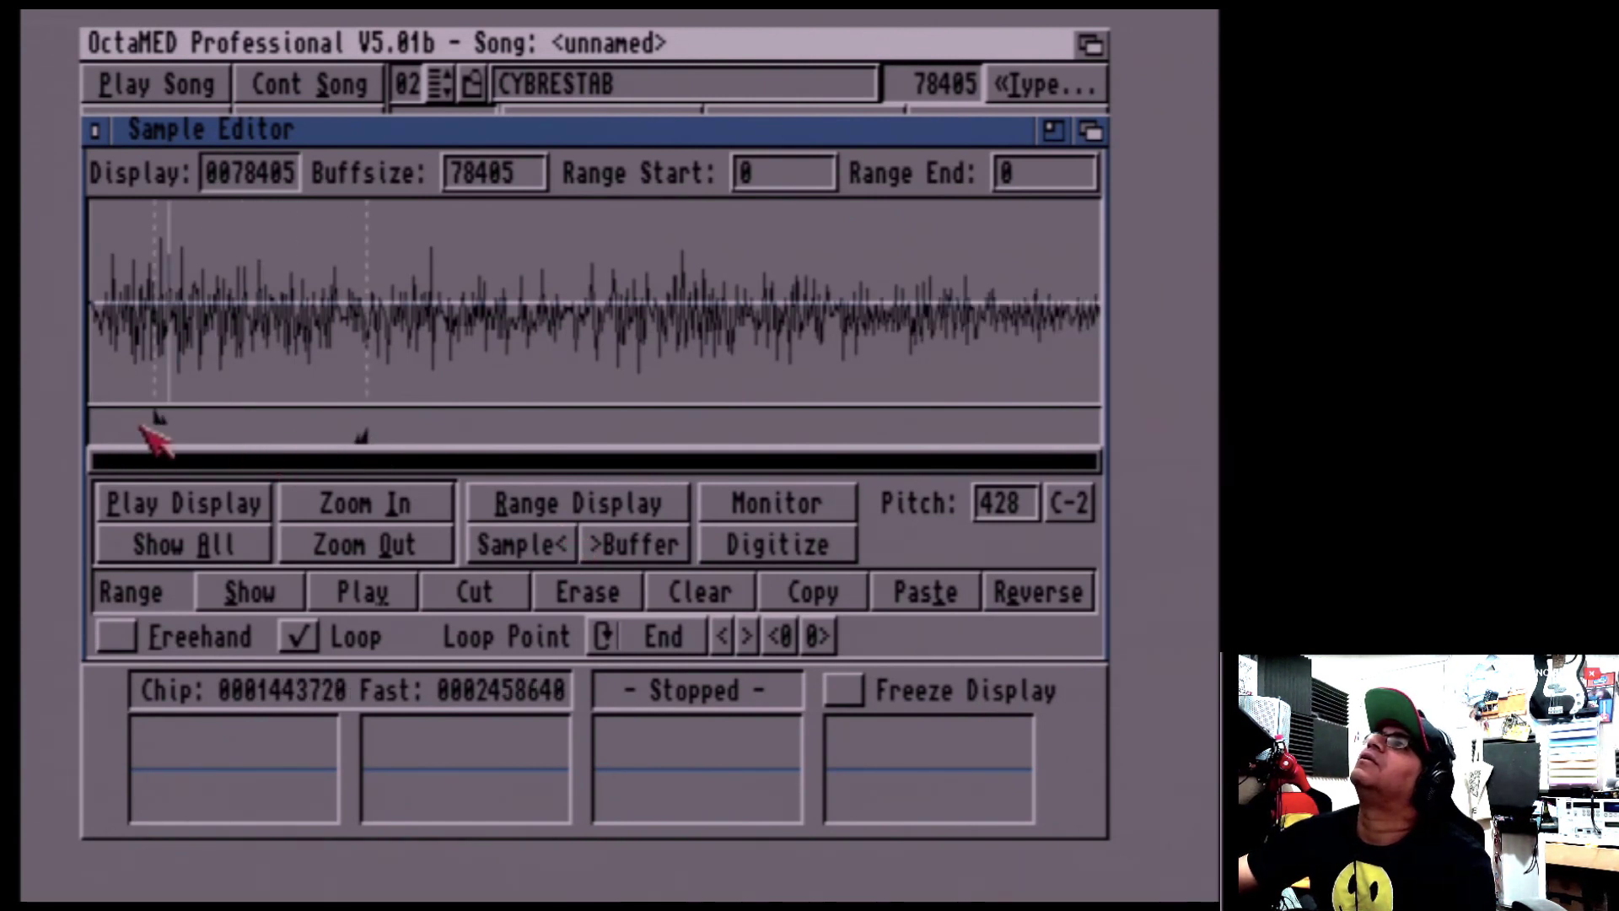
left_click_drag(154, 438, 274, 432)
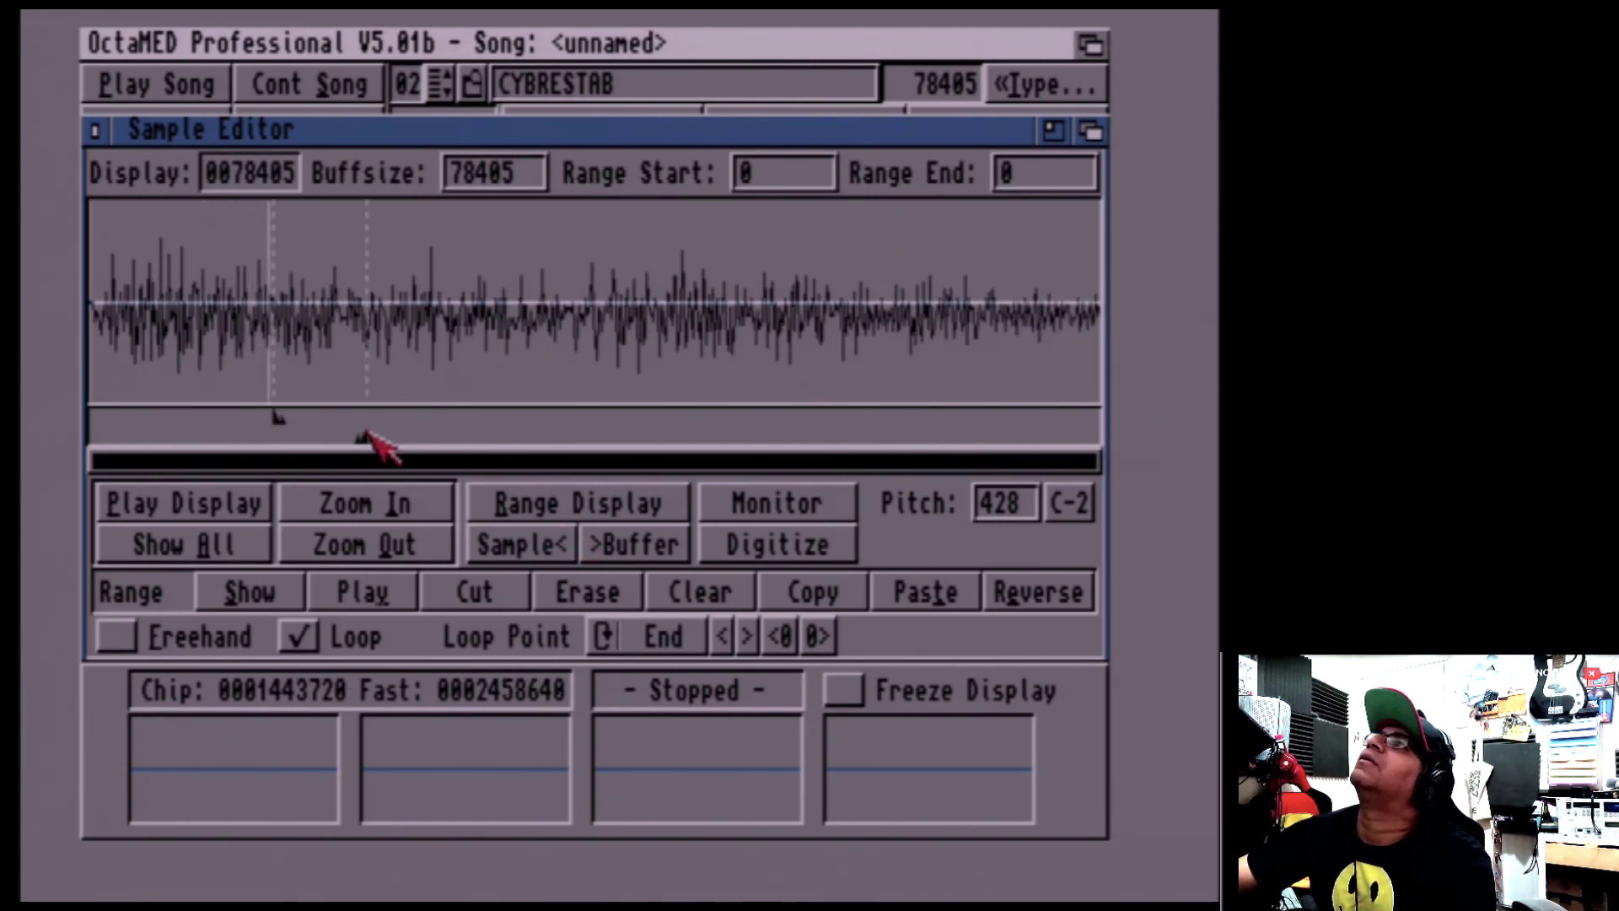
left_click_drag(372, 444, 666, 451)
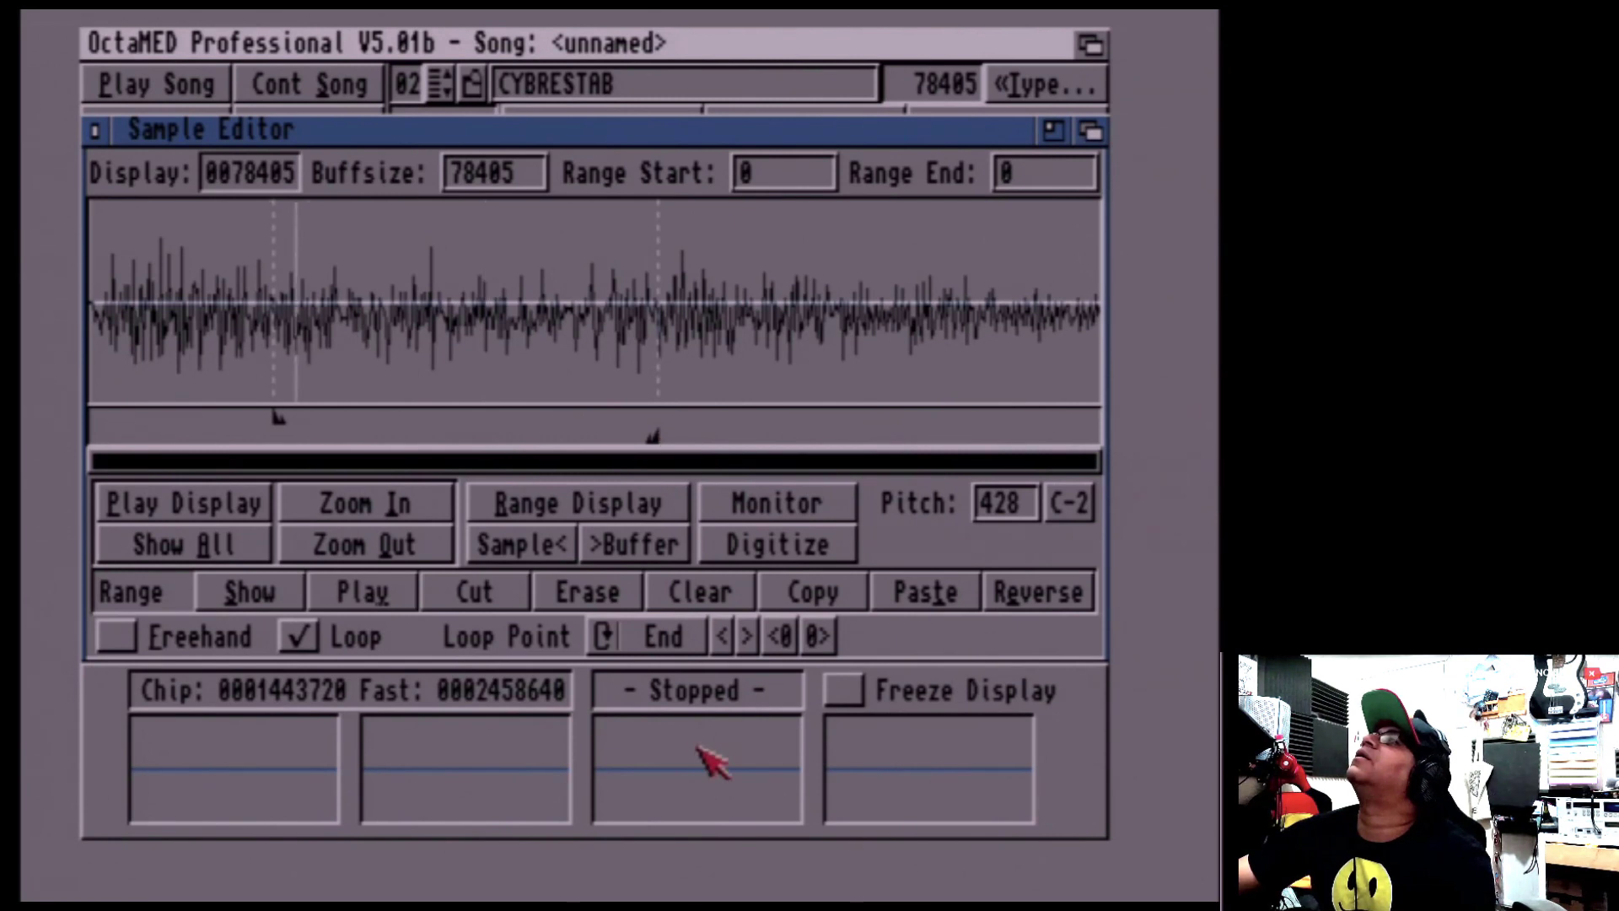
Shift the loop start point slightly forward to the next zero crossing, and close the Sample Editor
left_click(683, 650)
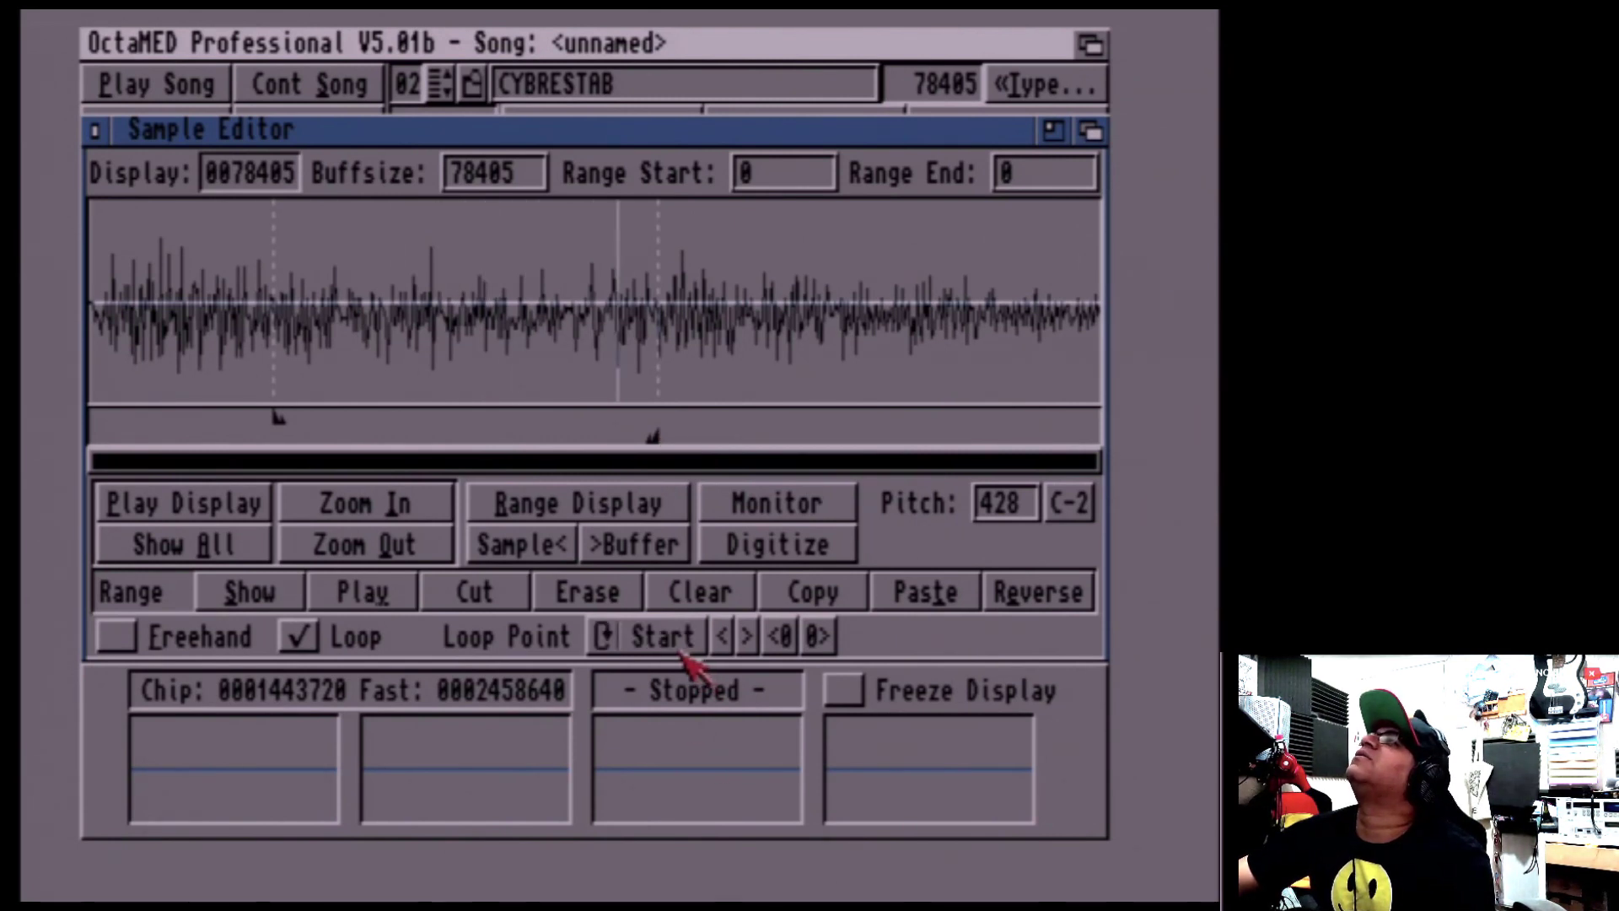
left_click(752, 642)
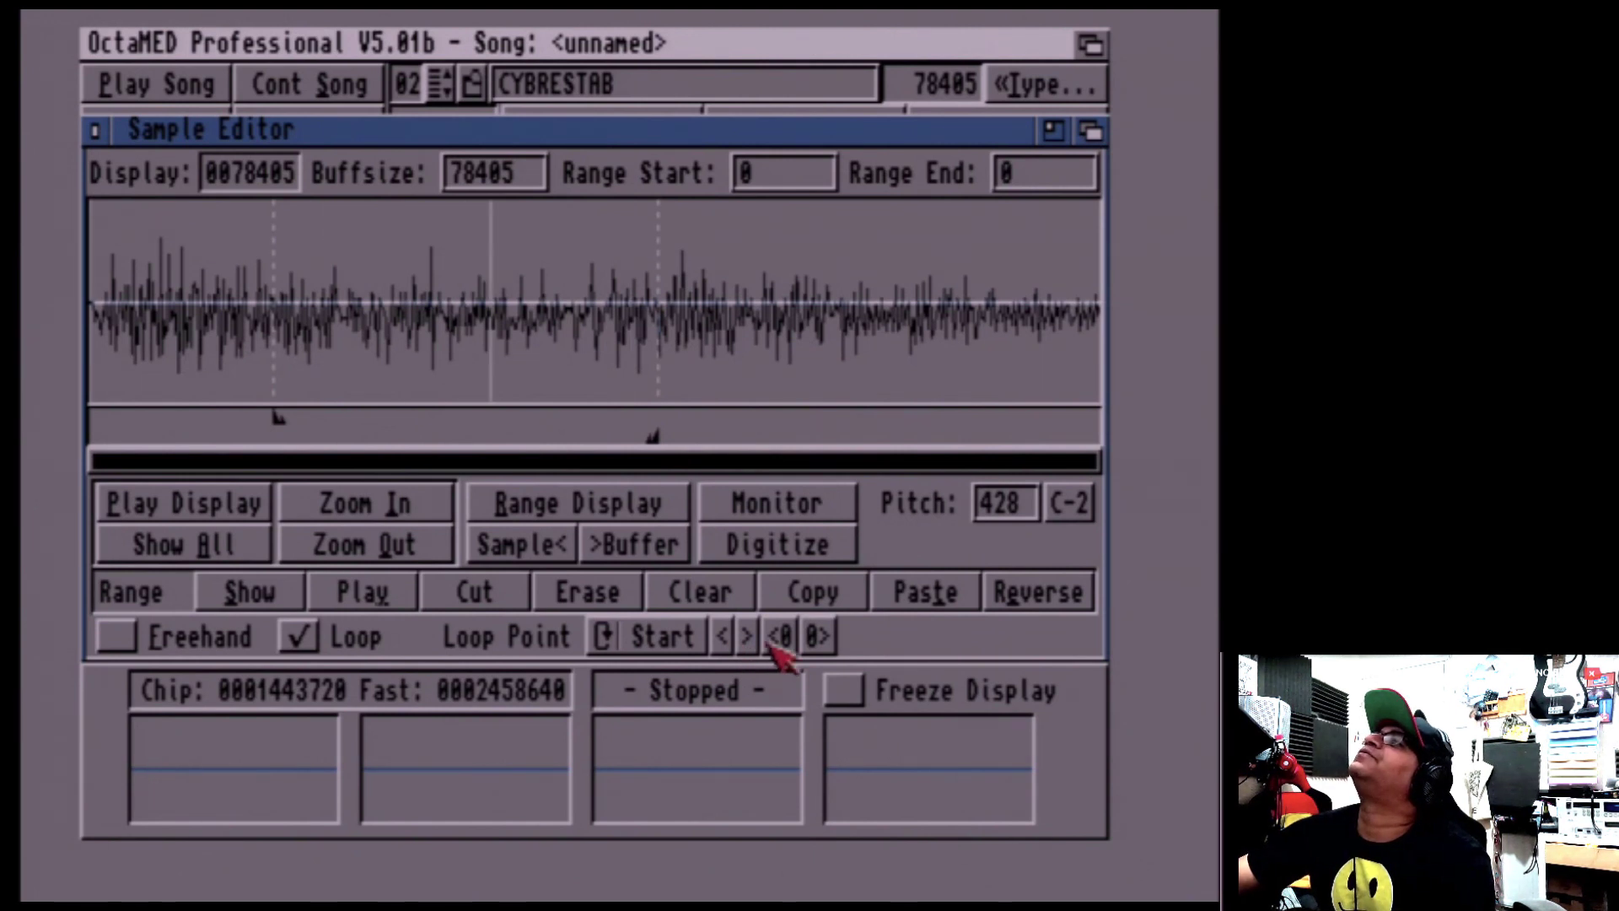
left_click(814, 643)
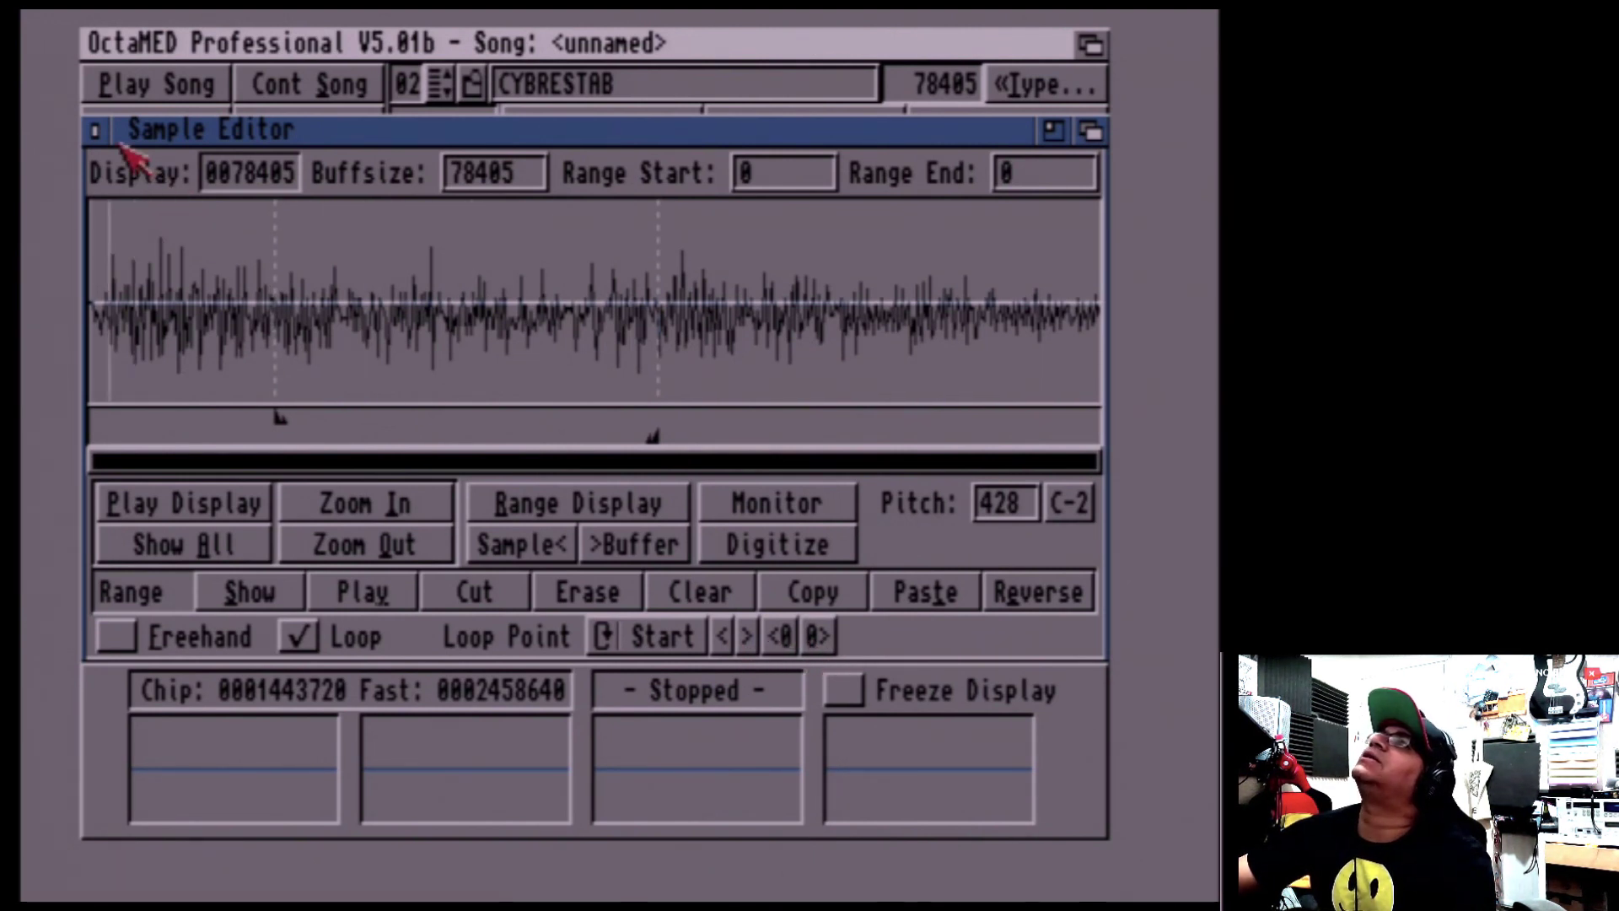
left_click(96, 129)
Play the block from its beginning to hear the CYBRESTAB loop with the drums, and stop playback
left_click(147, 126)
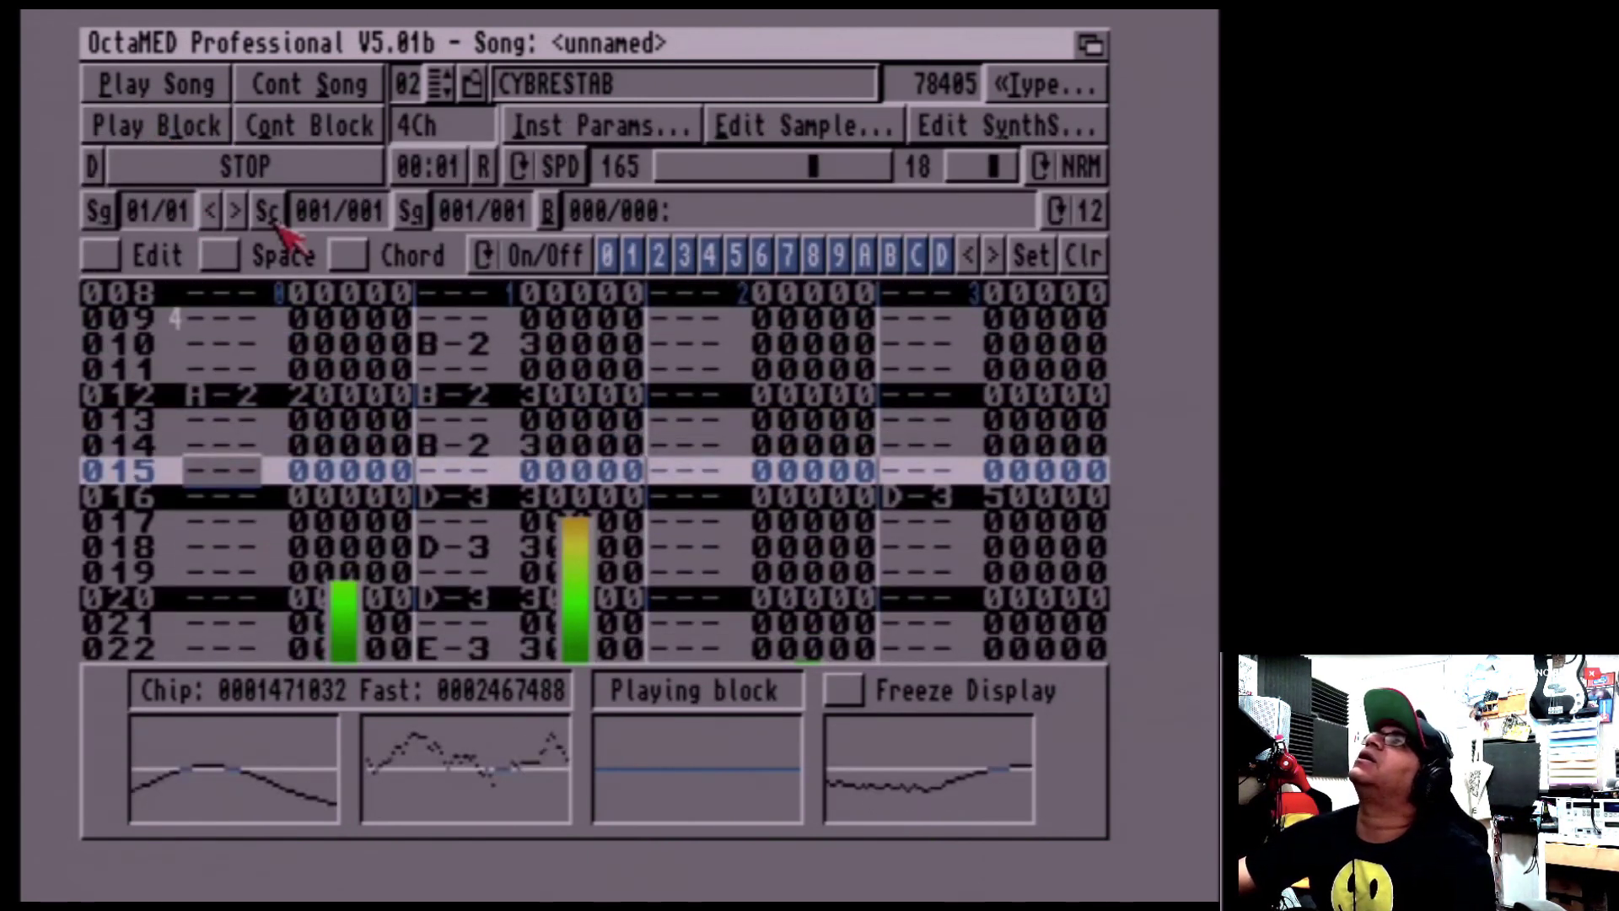
left_click(245, 166)
right_click(350, 43)
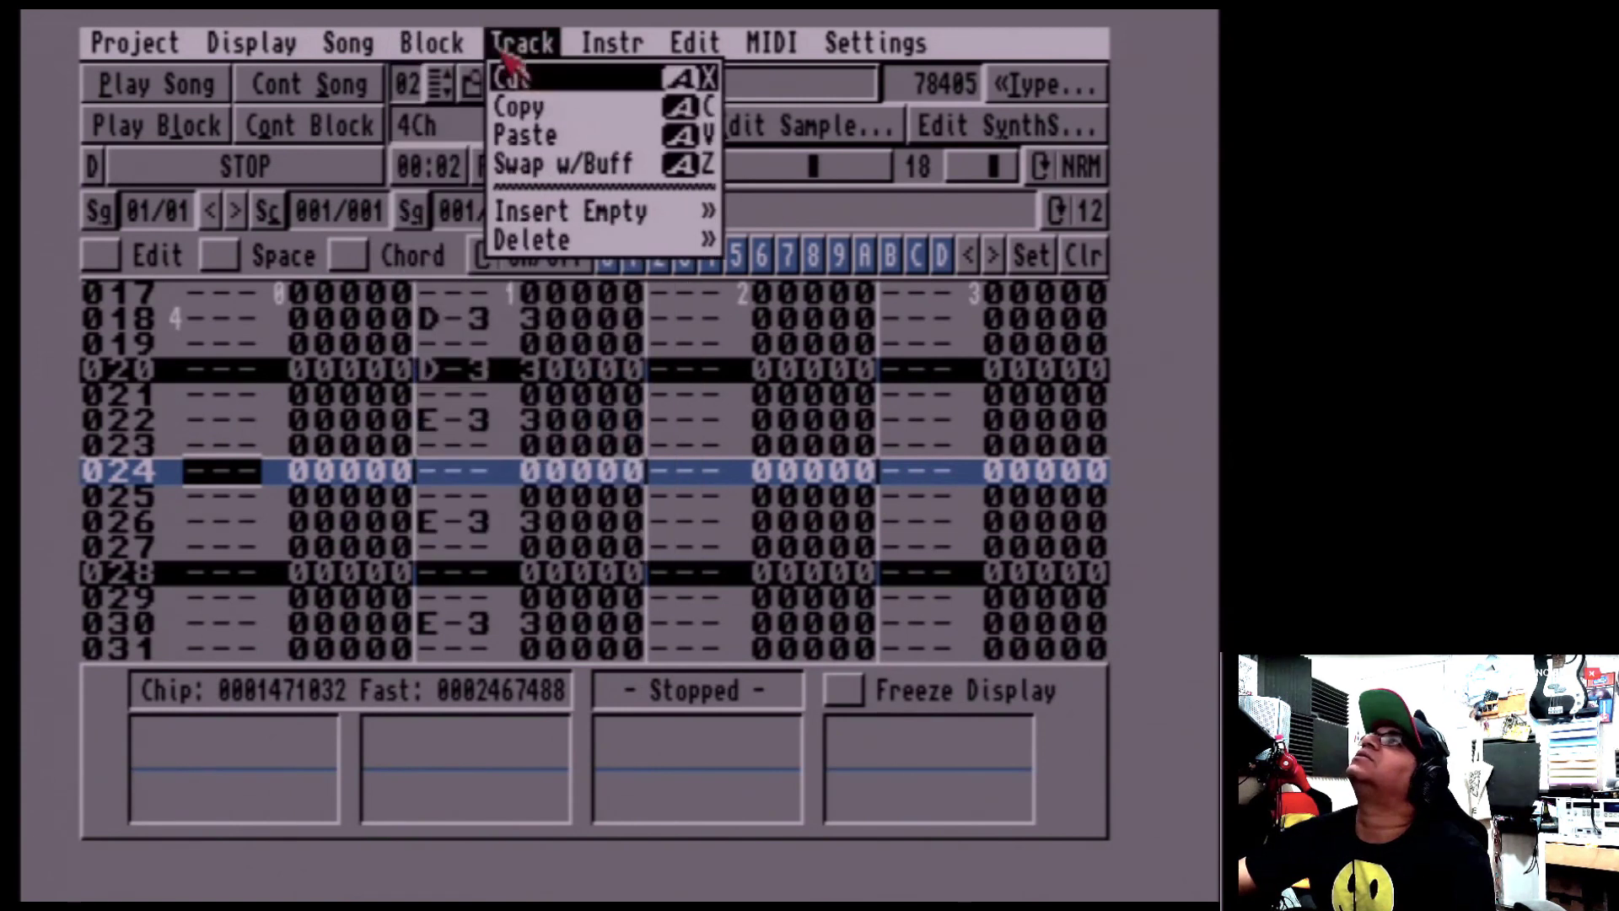
left_click(139, 135)
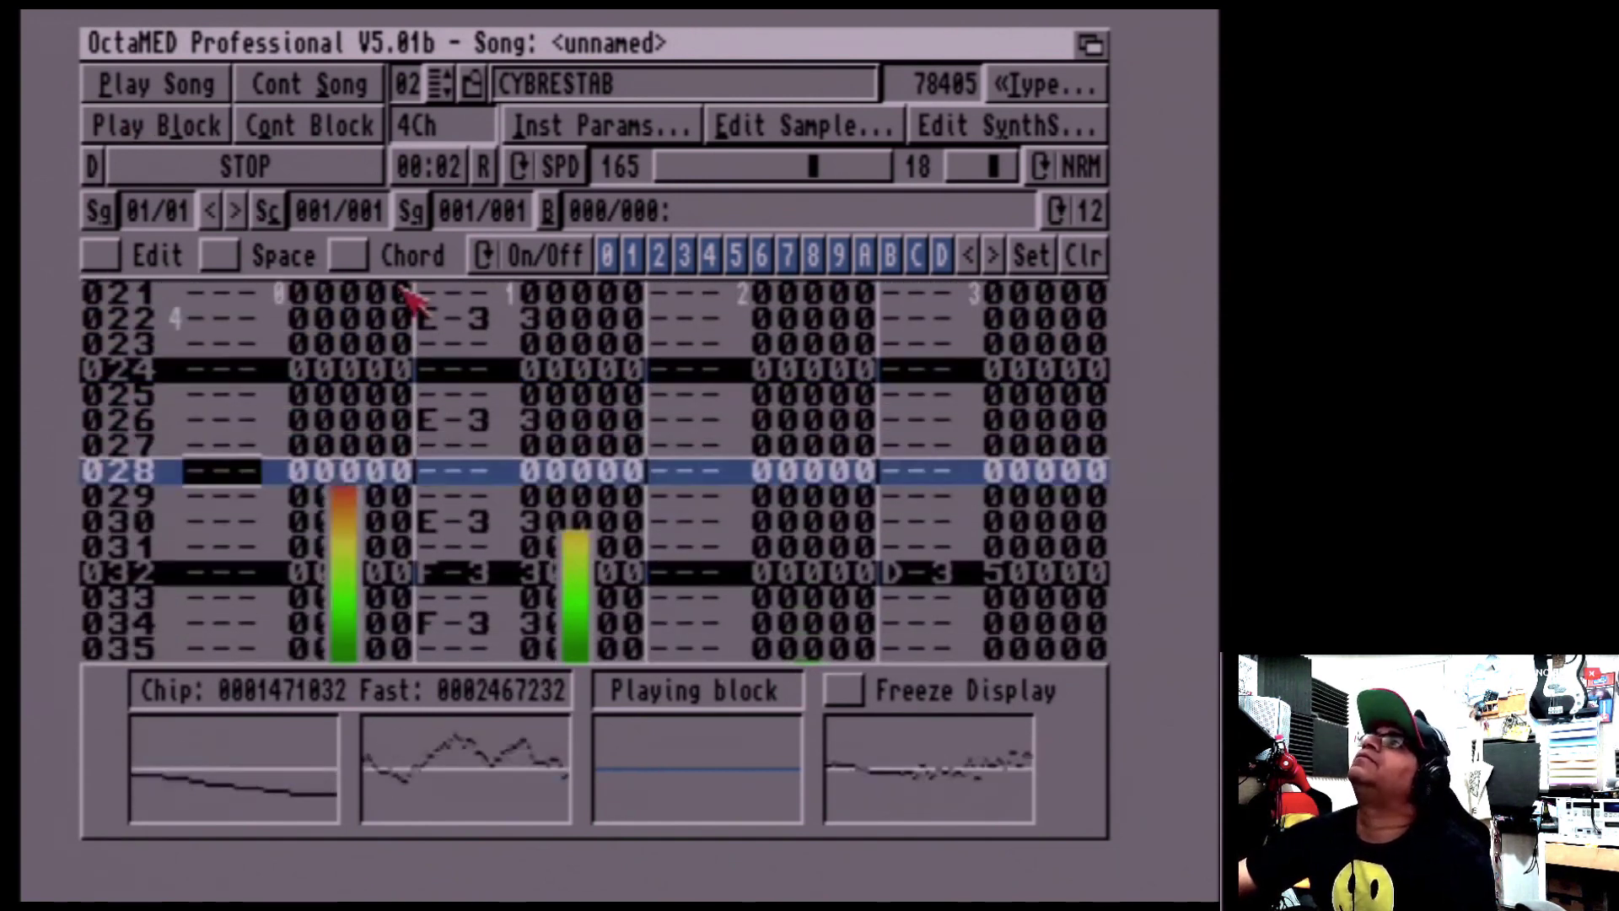
key("space")
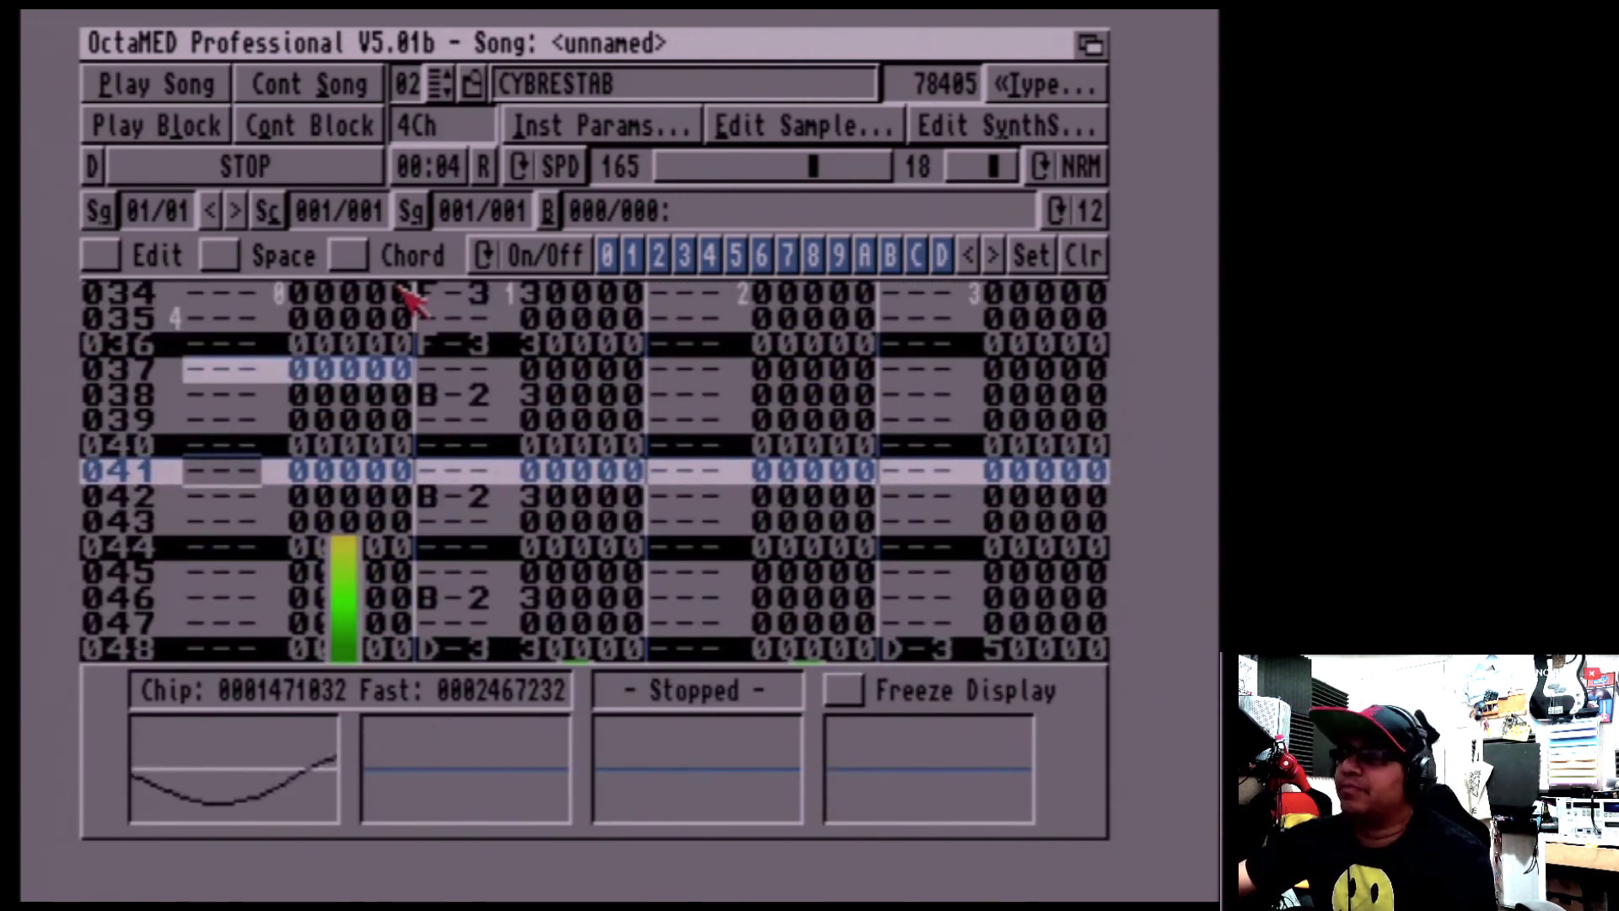
Audition CYBRESTAB at several keyboard octave settings, return to octaves 12, and play the block once more
key("q")
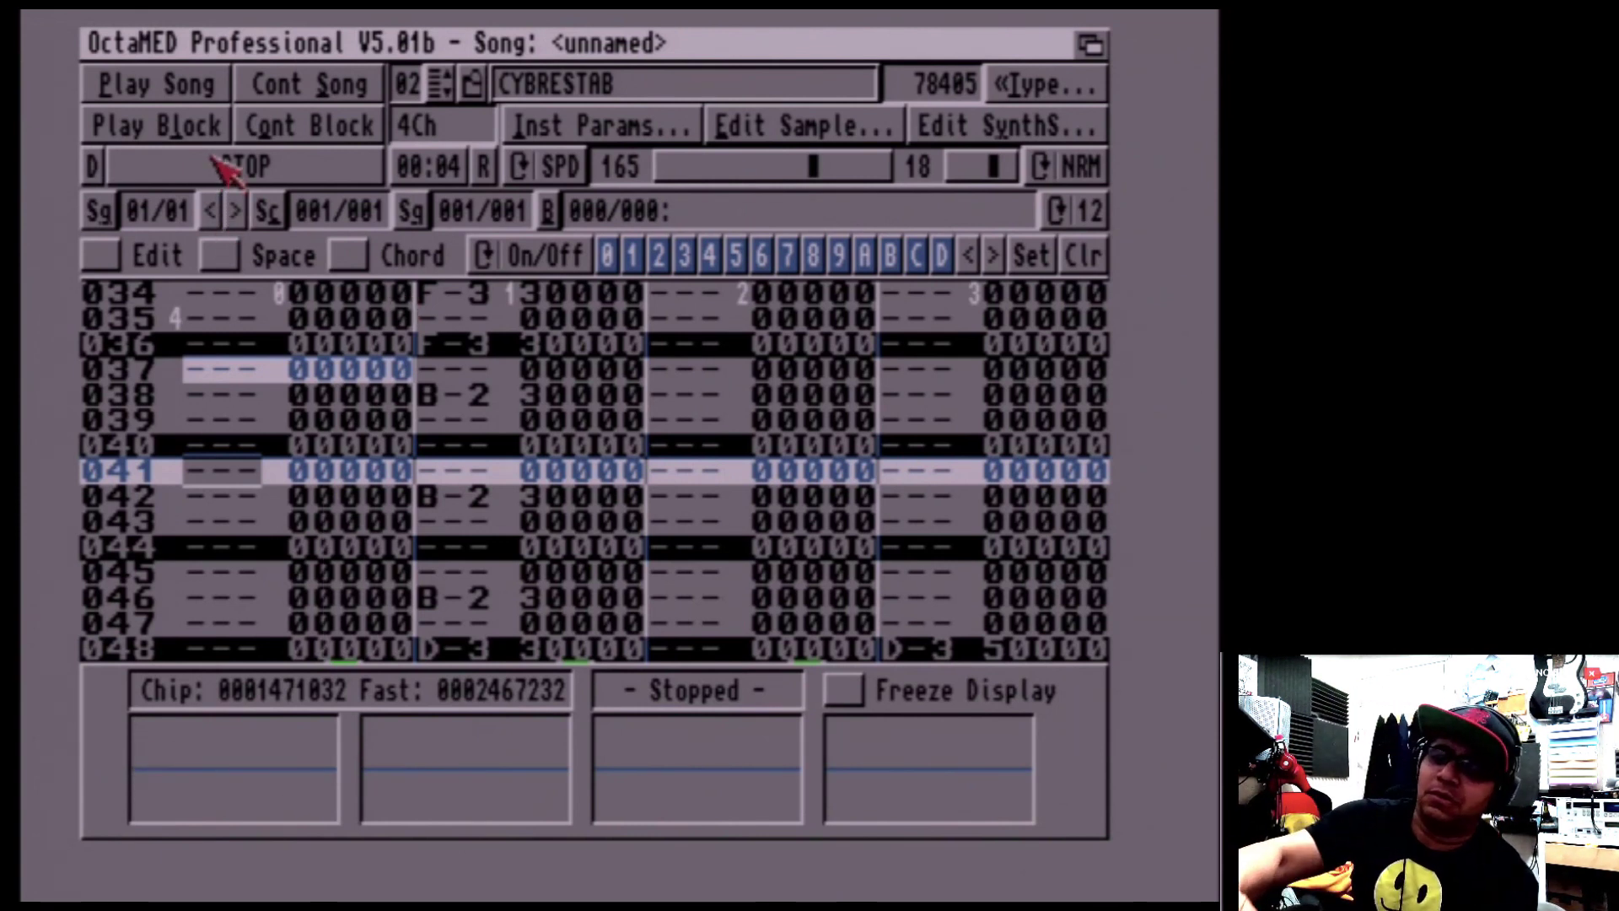
key("q")
key("q")
key("F4")
key("q")
key("F3")
key("q")
key("F2")
key("q")
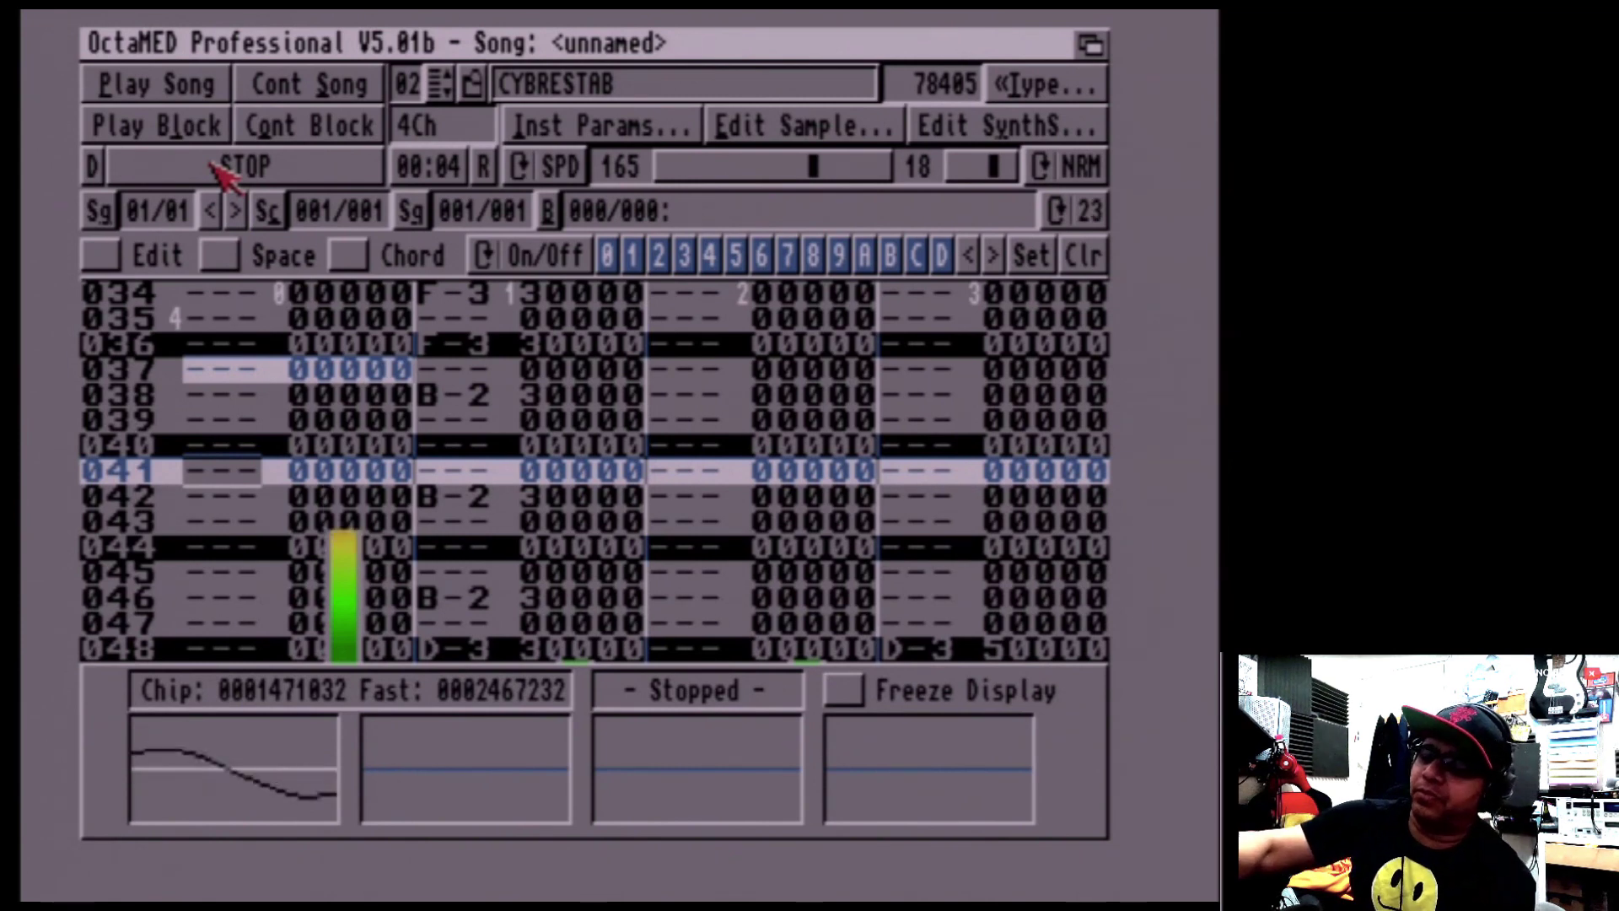
key("F9")
key("F1")
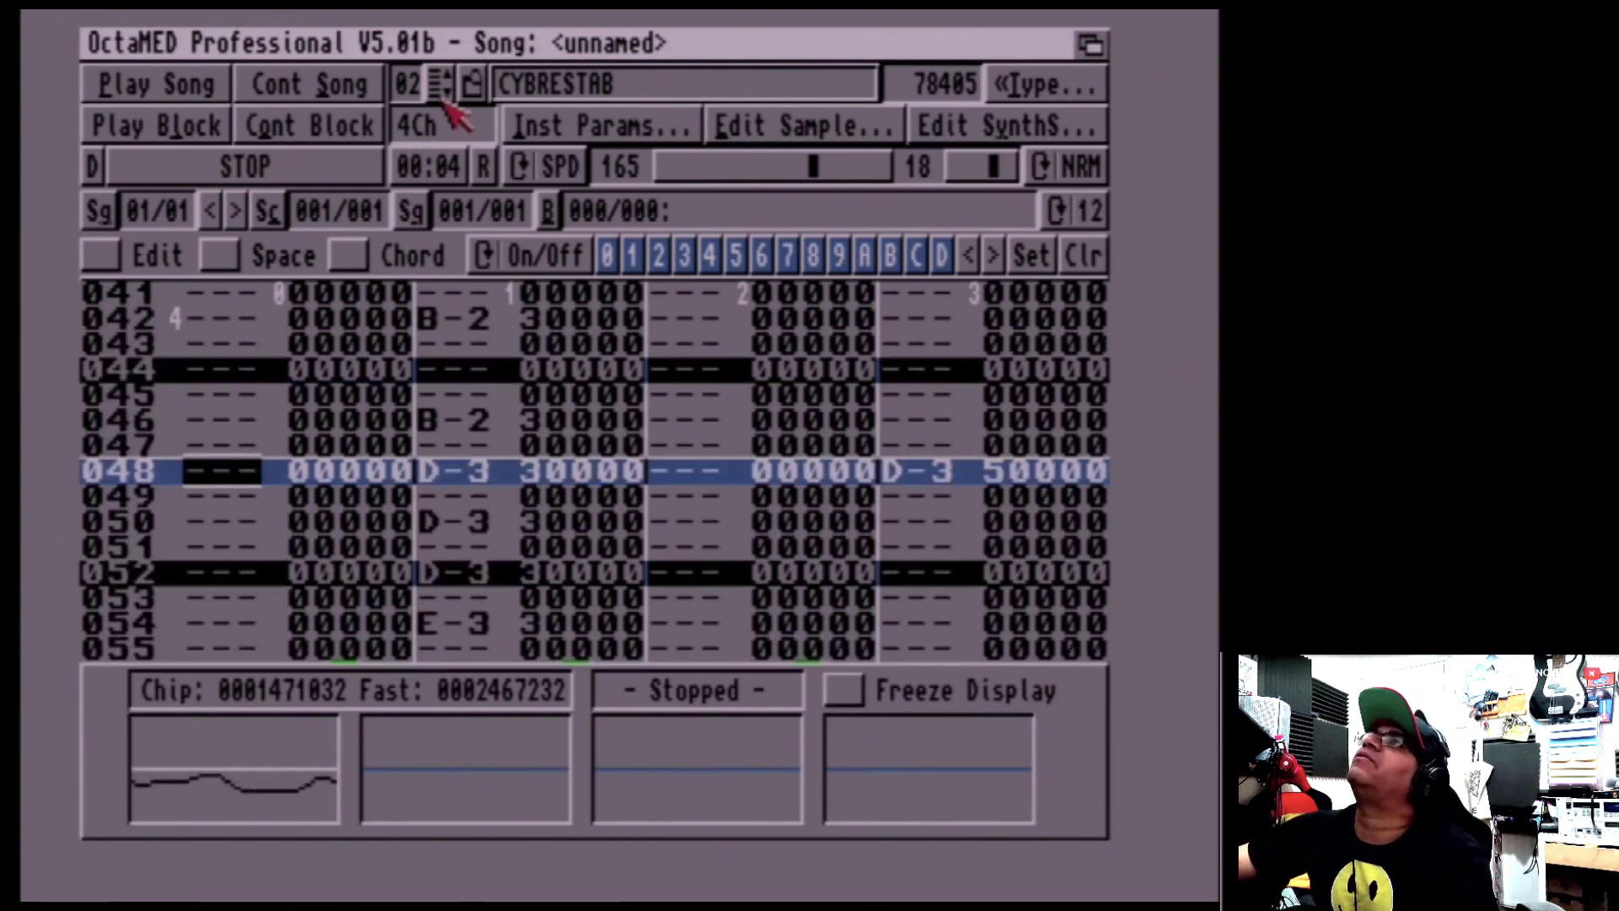
left_click(188, 129)
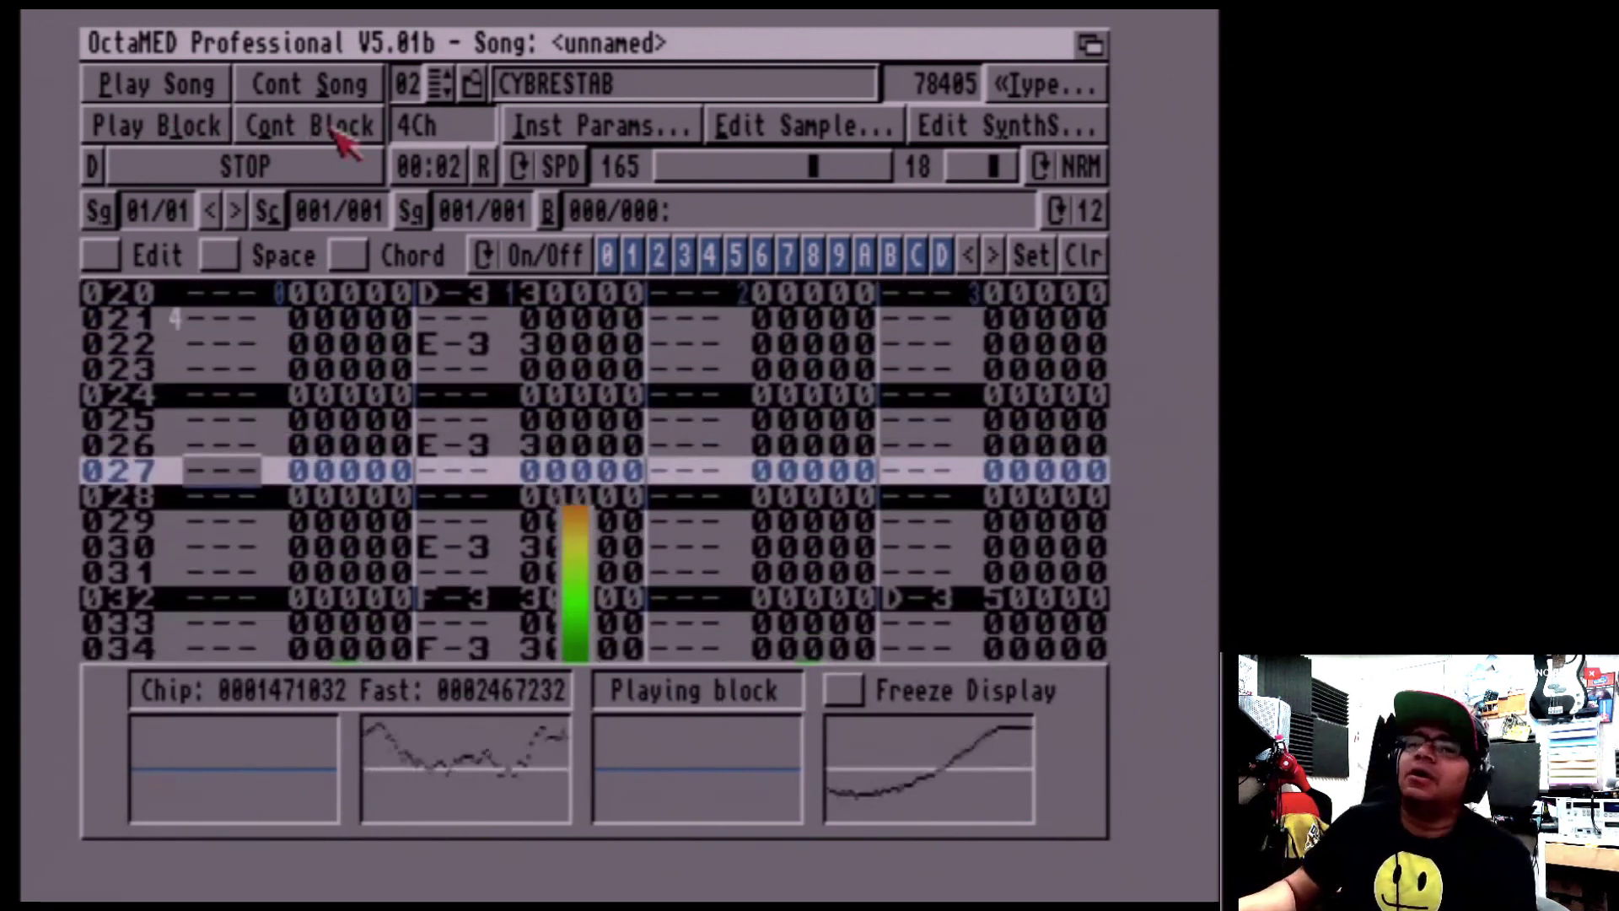
key("space")
Load the abstract bass 1 sample as raw data into empty instrument slot 04 and audition it
key("shift+Right")
key("shift+Right")
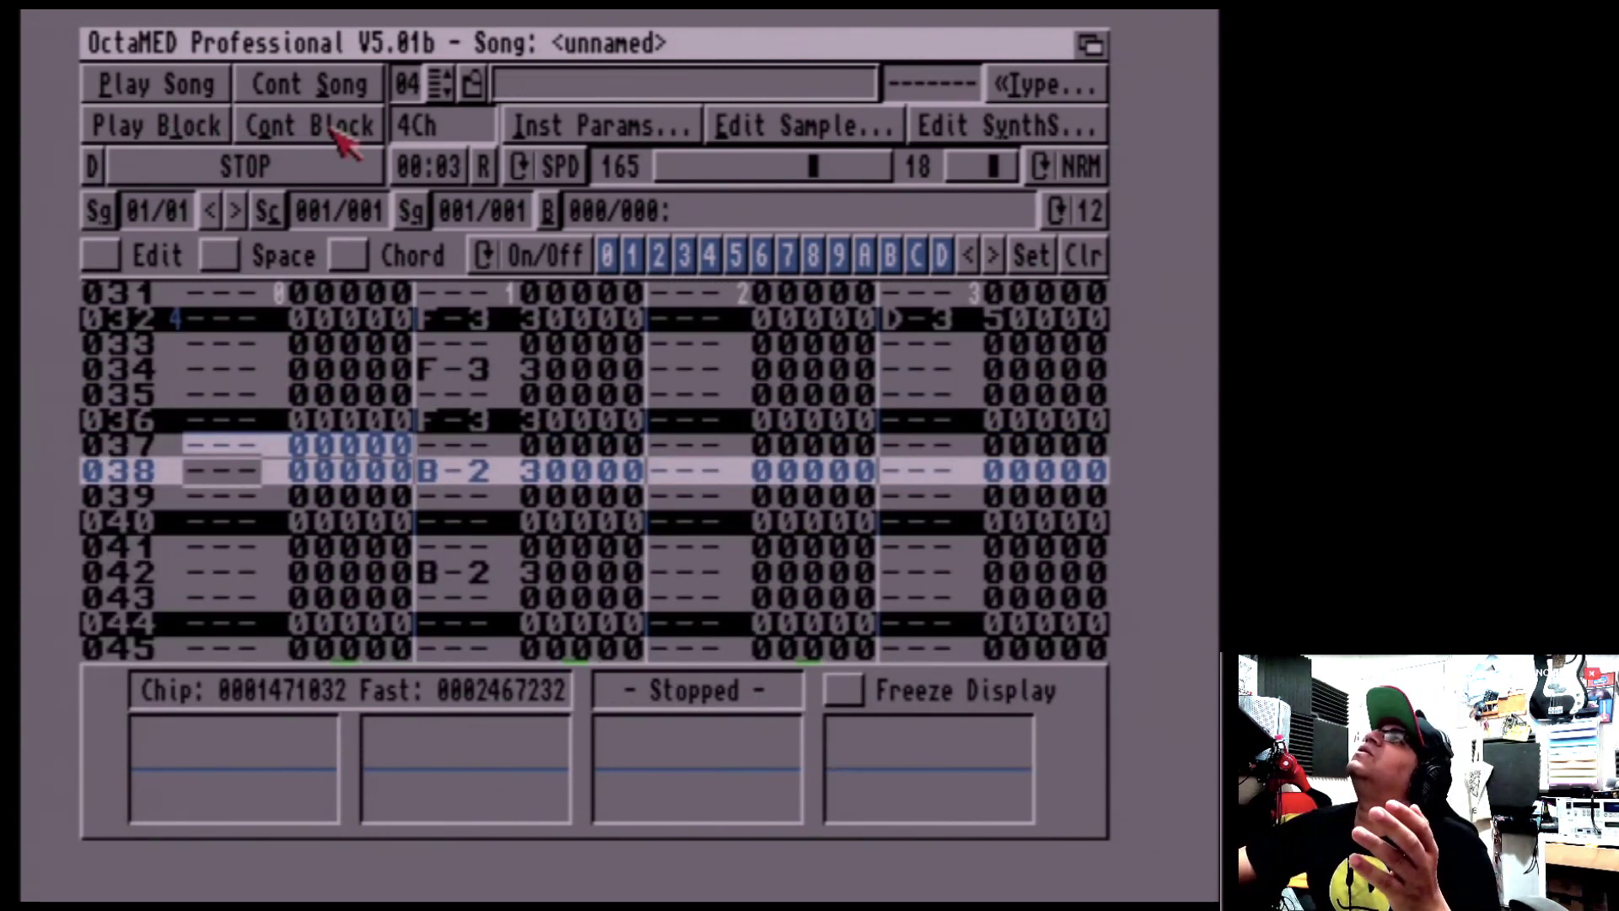
right_click(338, 133)
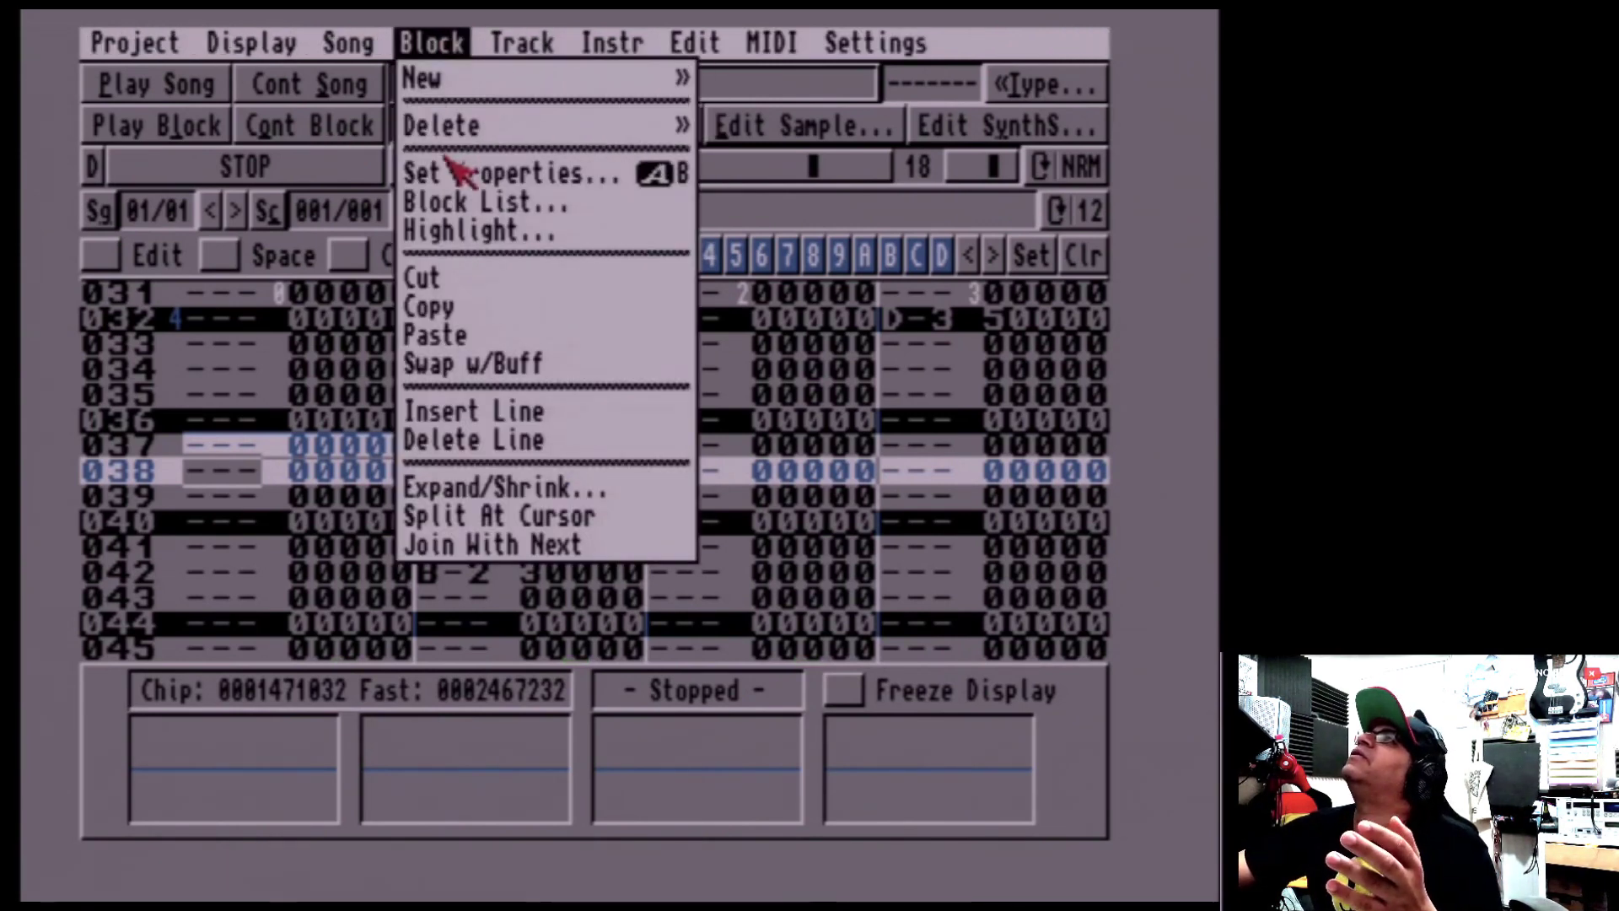
right_click(609, 156)
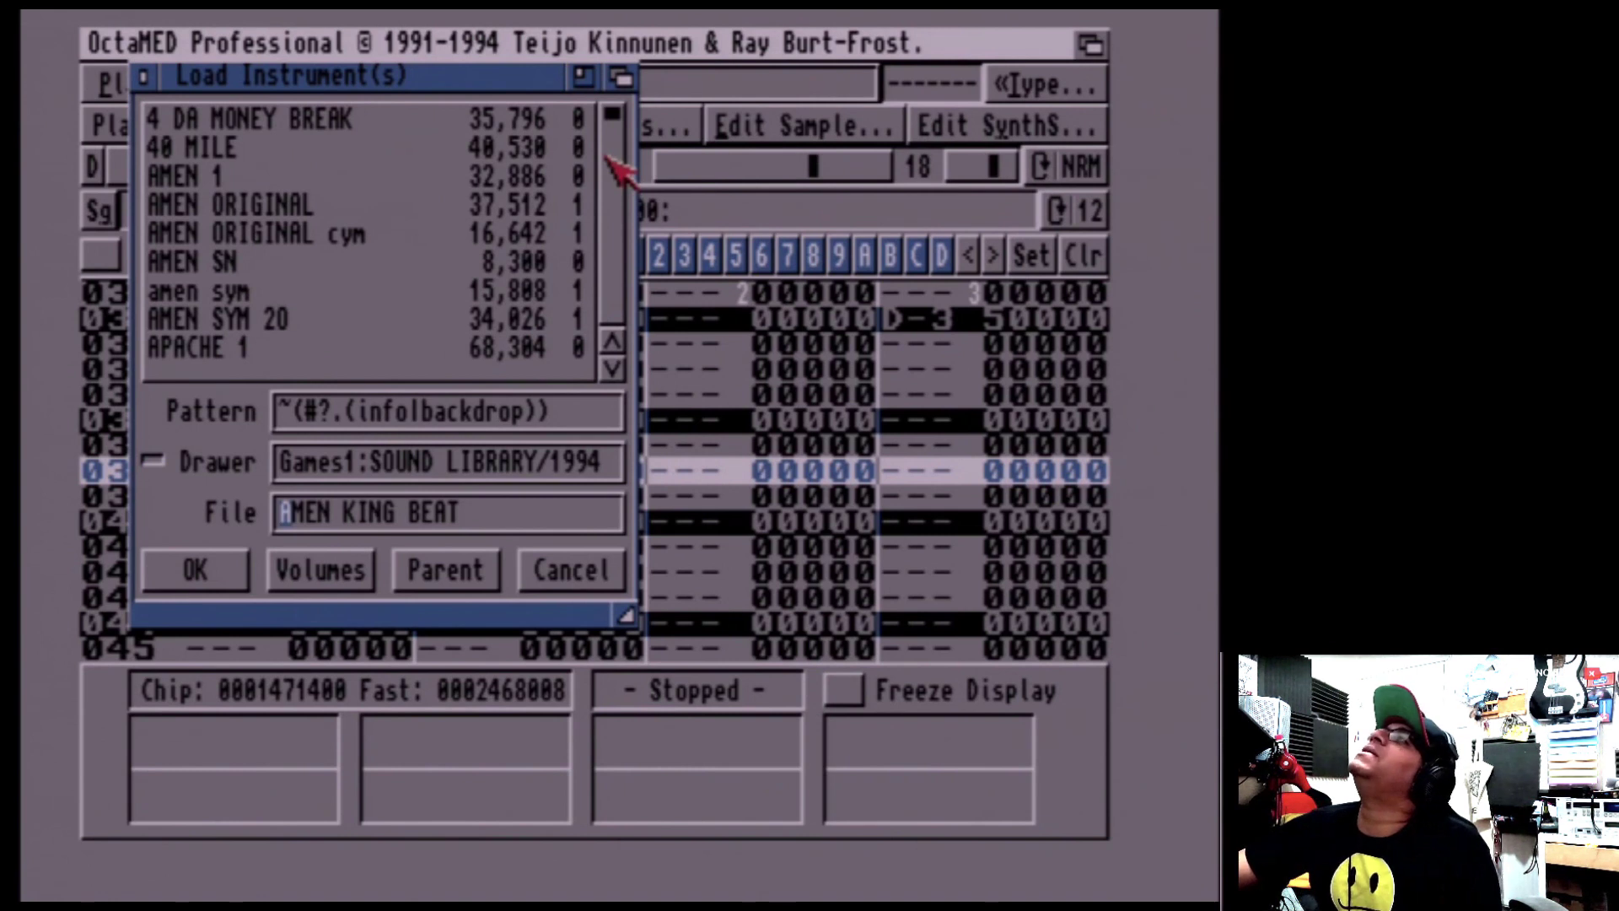
left_click(612, 368)
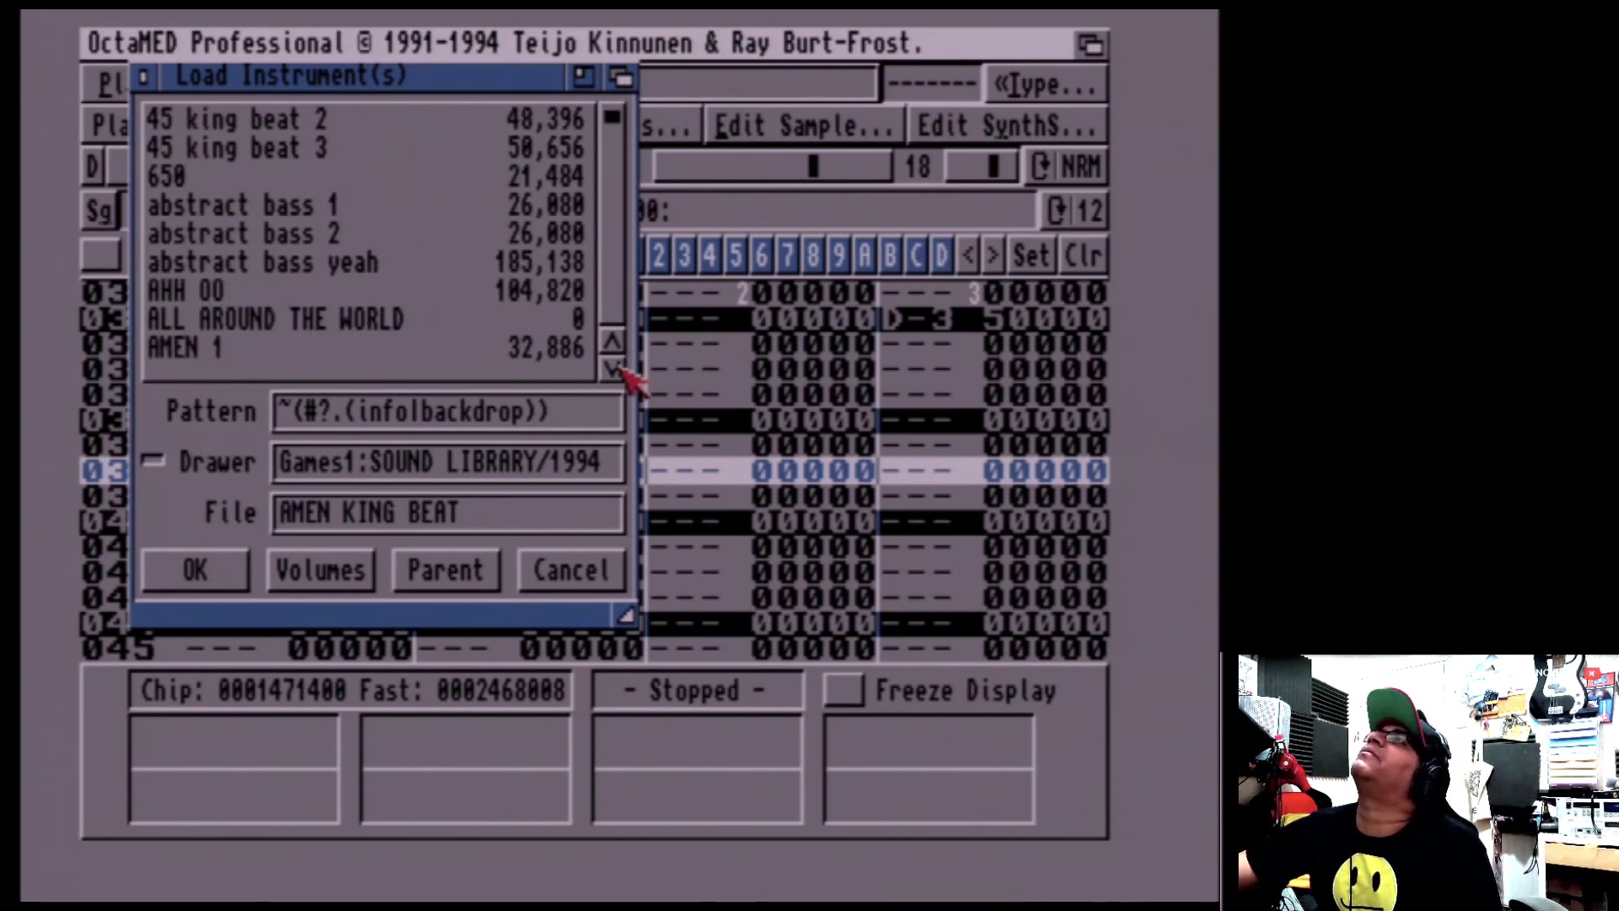
double_click(287, 226)
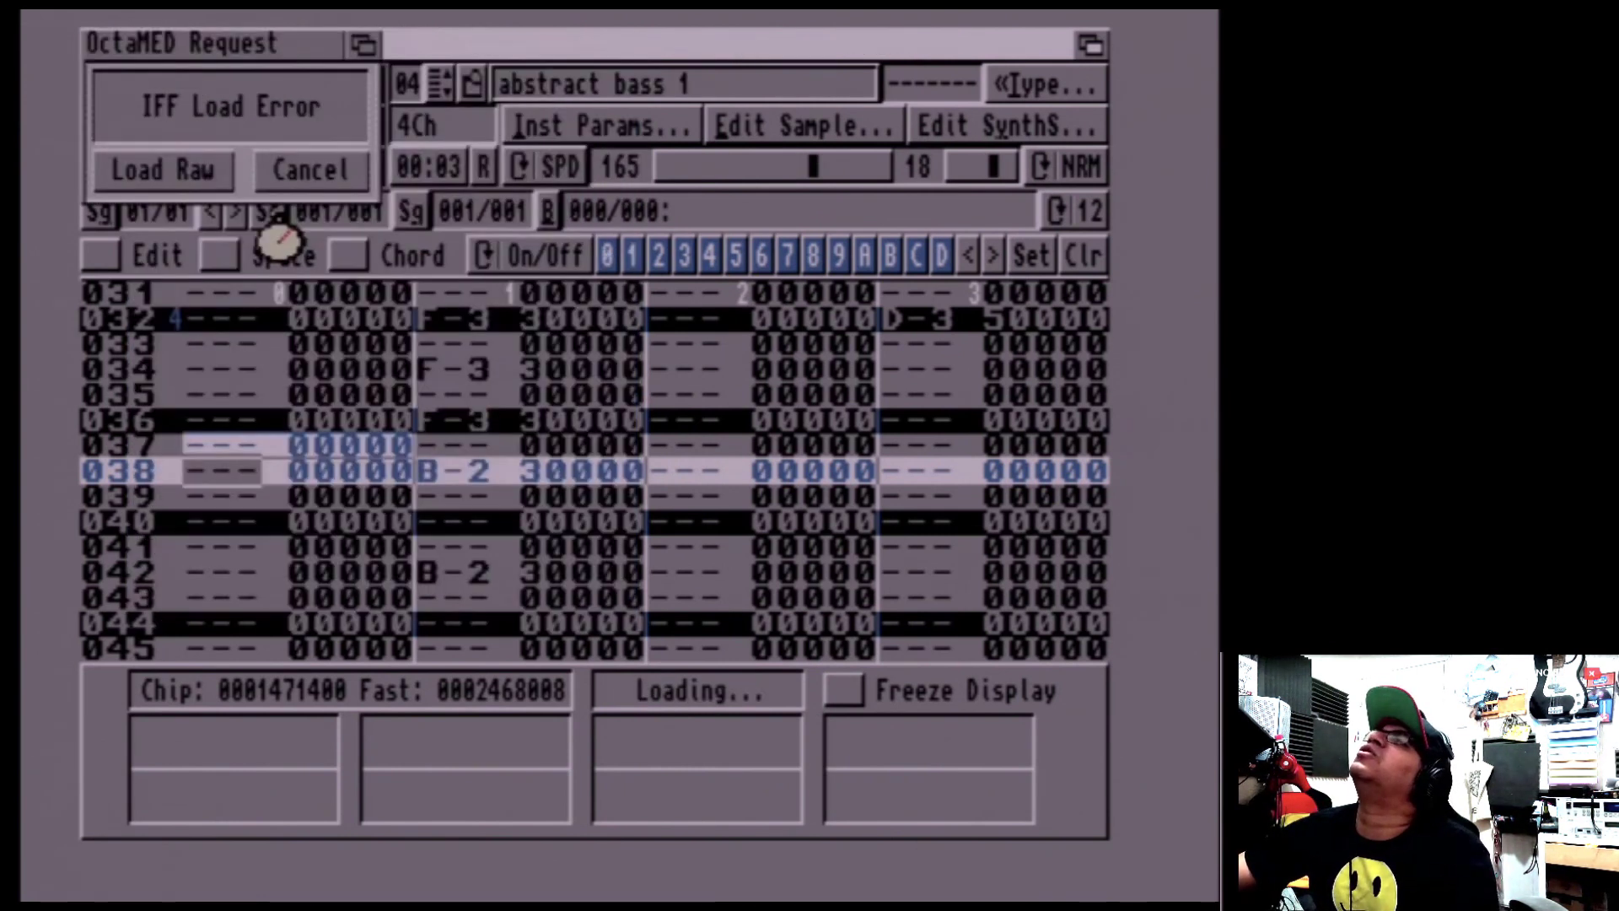
left_click(221, 173)
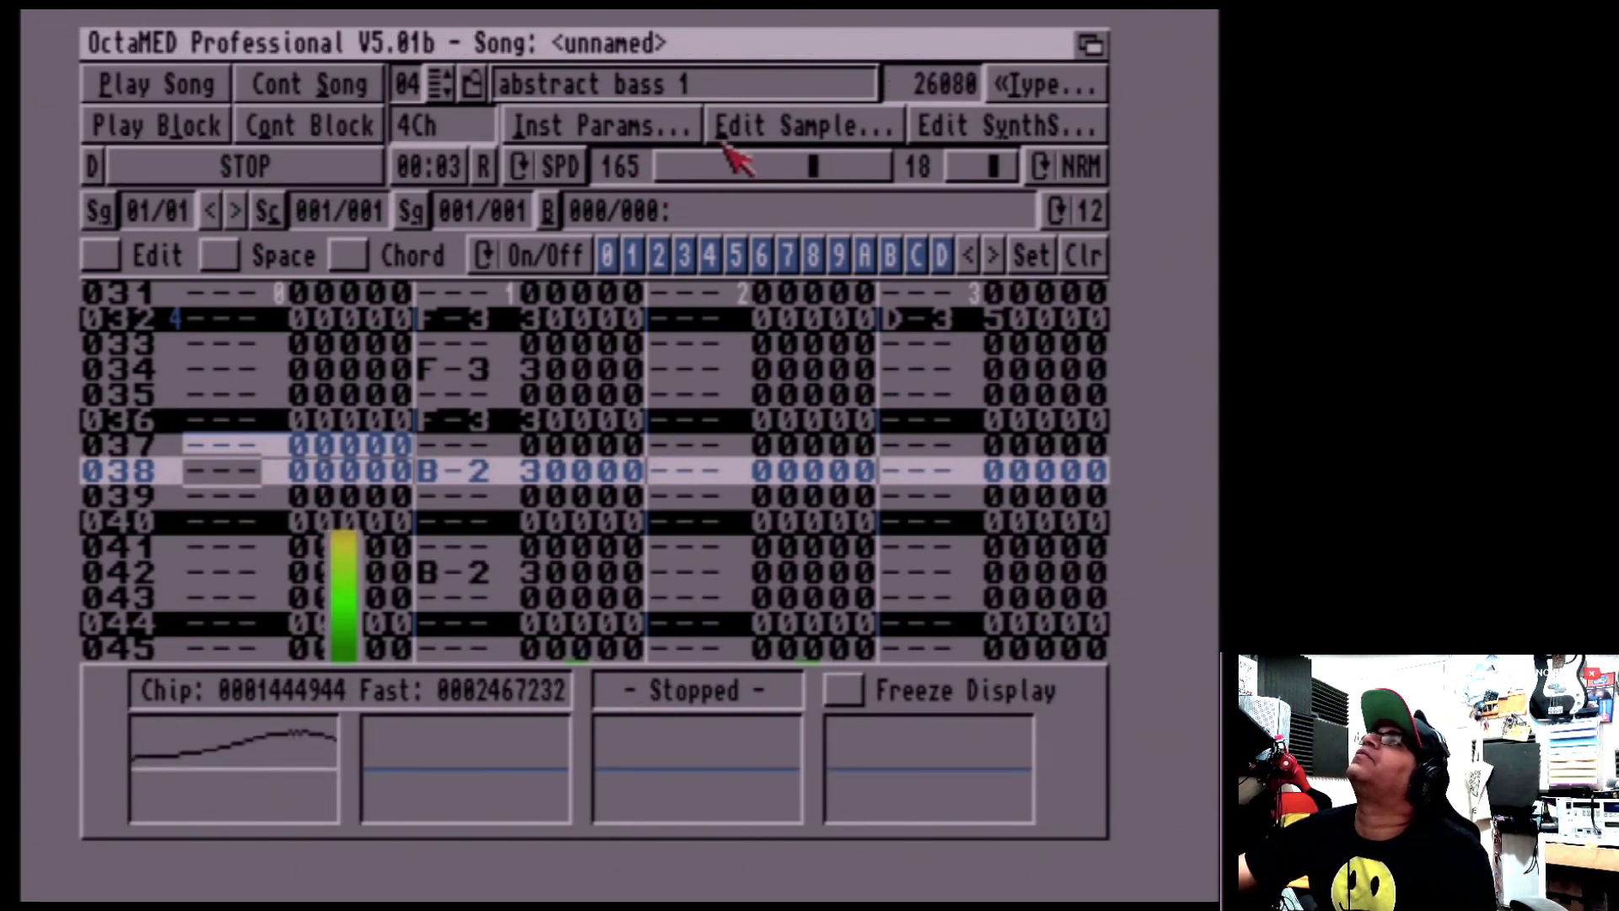
left_click(667, 499)
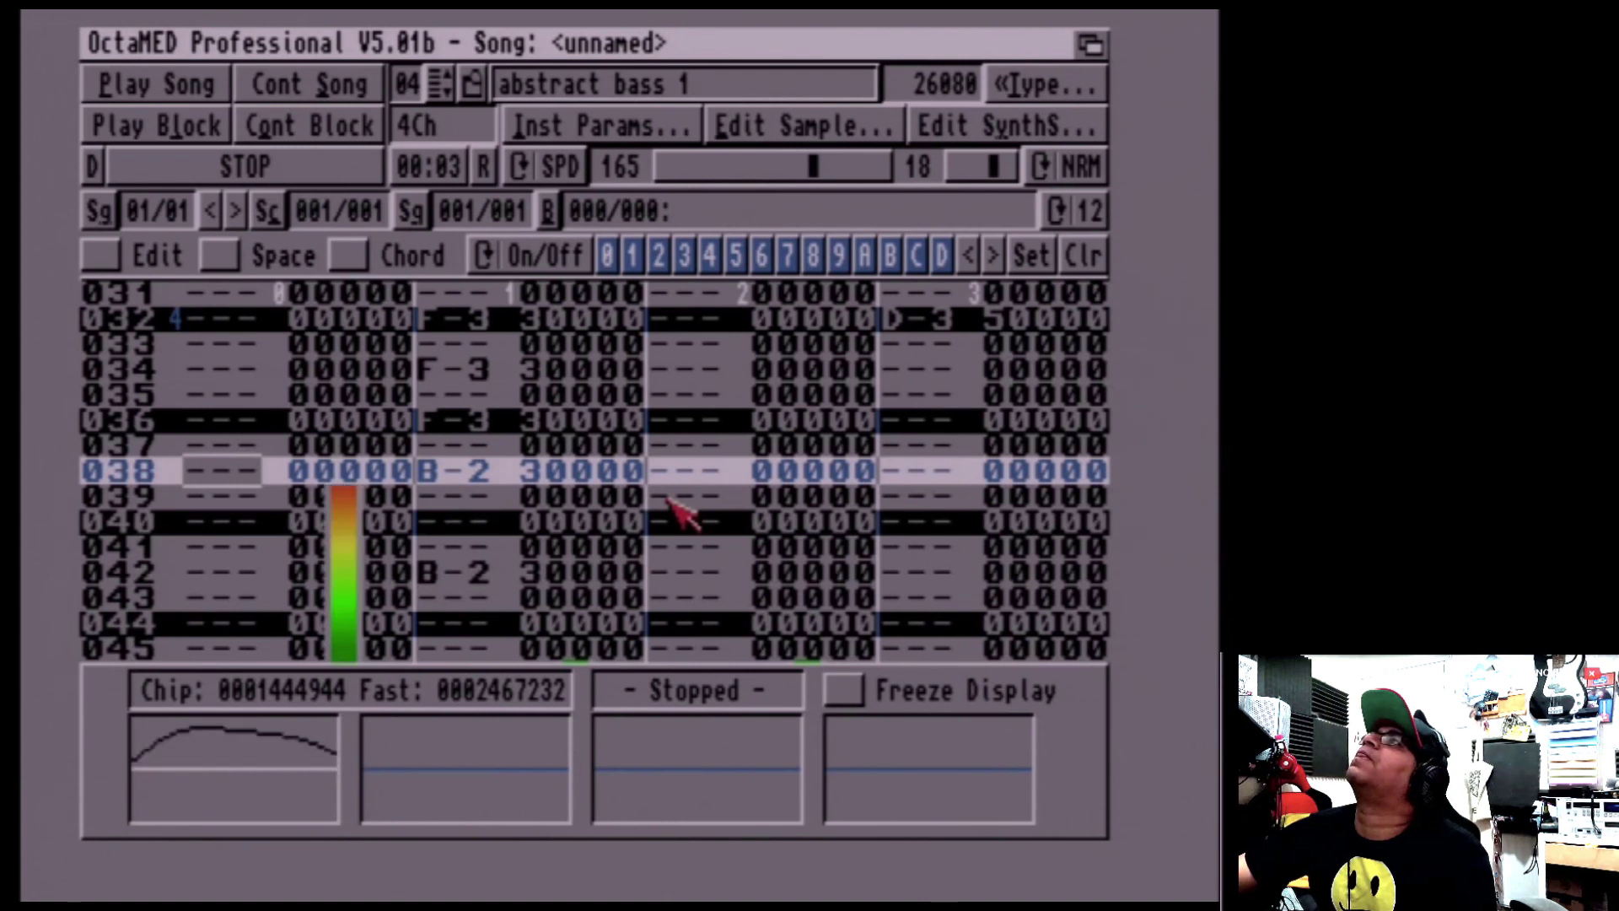
Load the JAM CROW sample from the 1994 sound library drawer as raw data into instrument slot 04
right_click(654, 136)
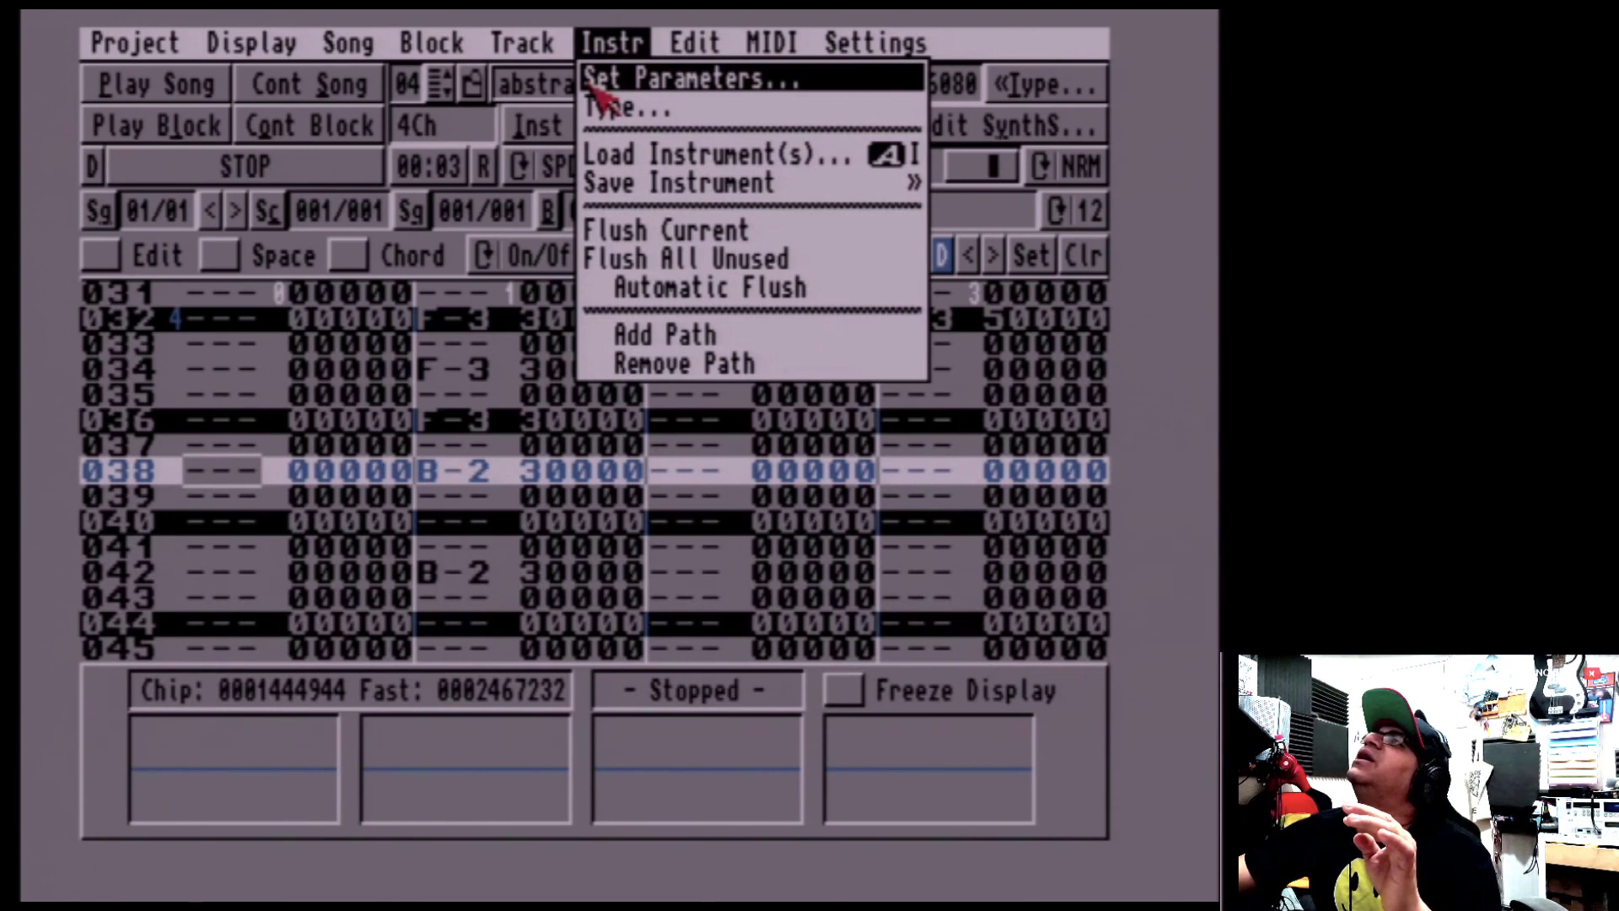
left_click(641, 155)
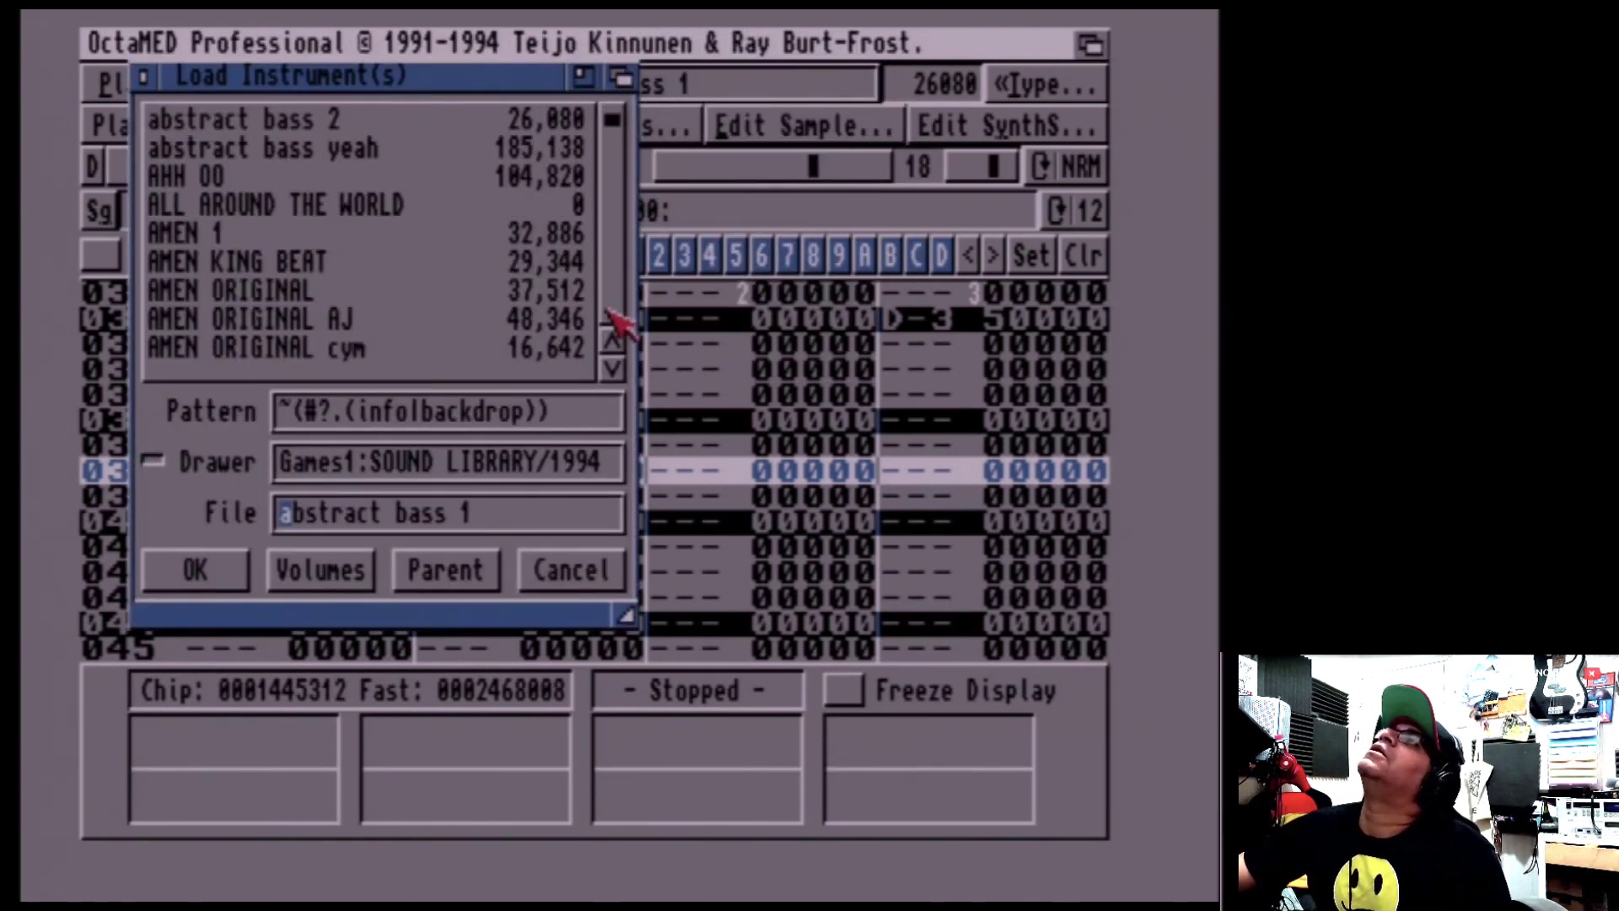
left_click(612, 368)
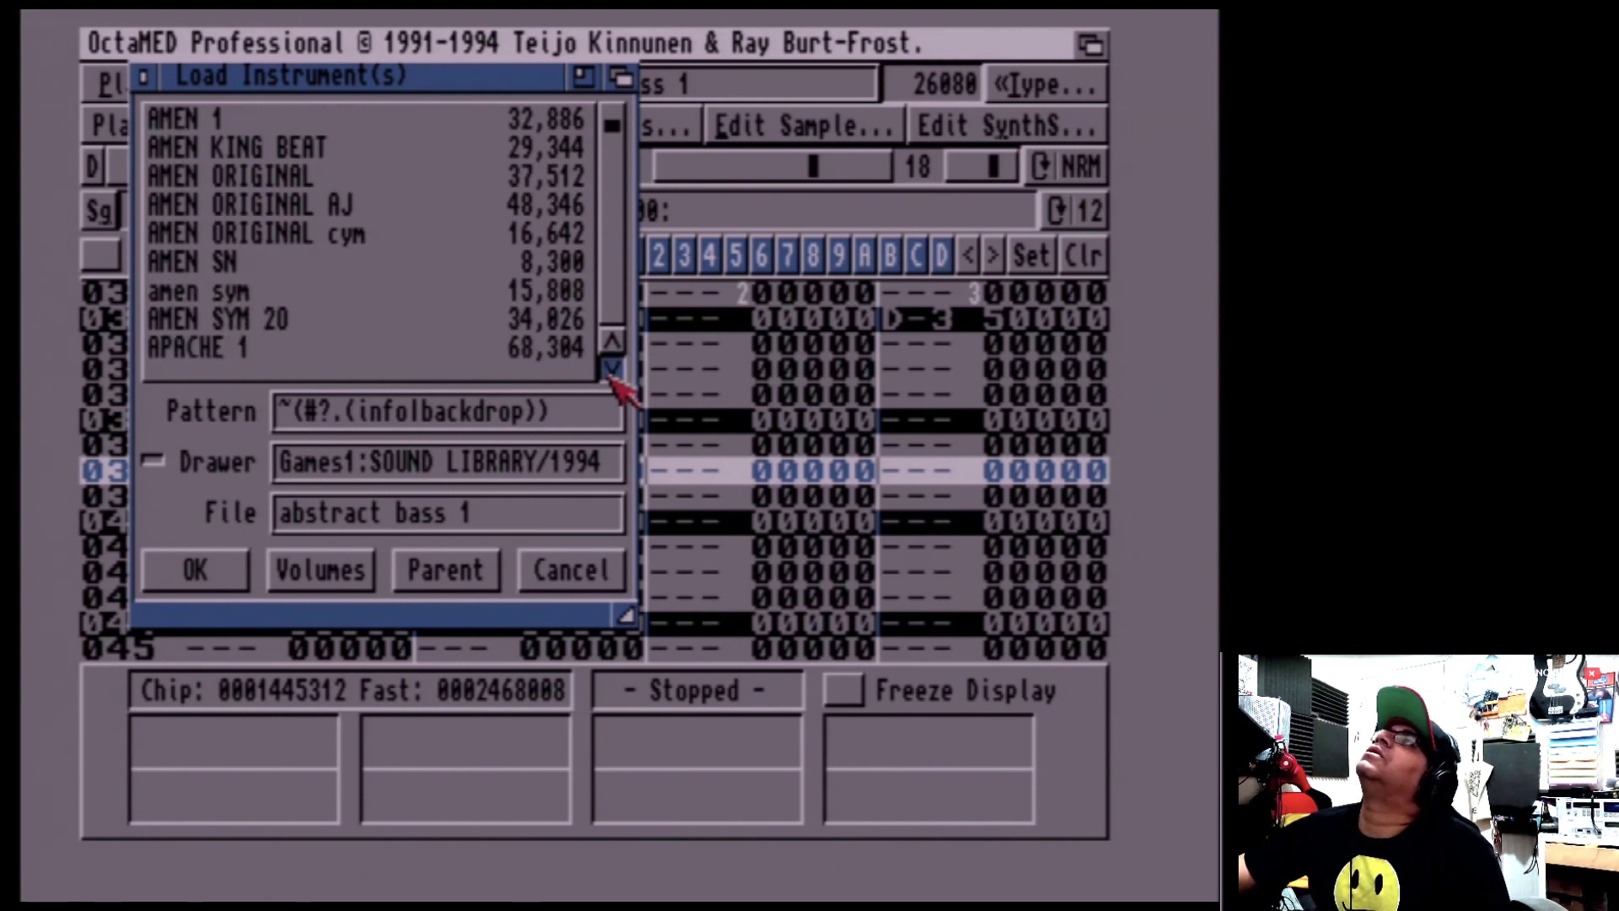
left_click(612, 369)
left_click_drag(614, 127, 615, 224)
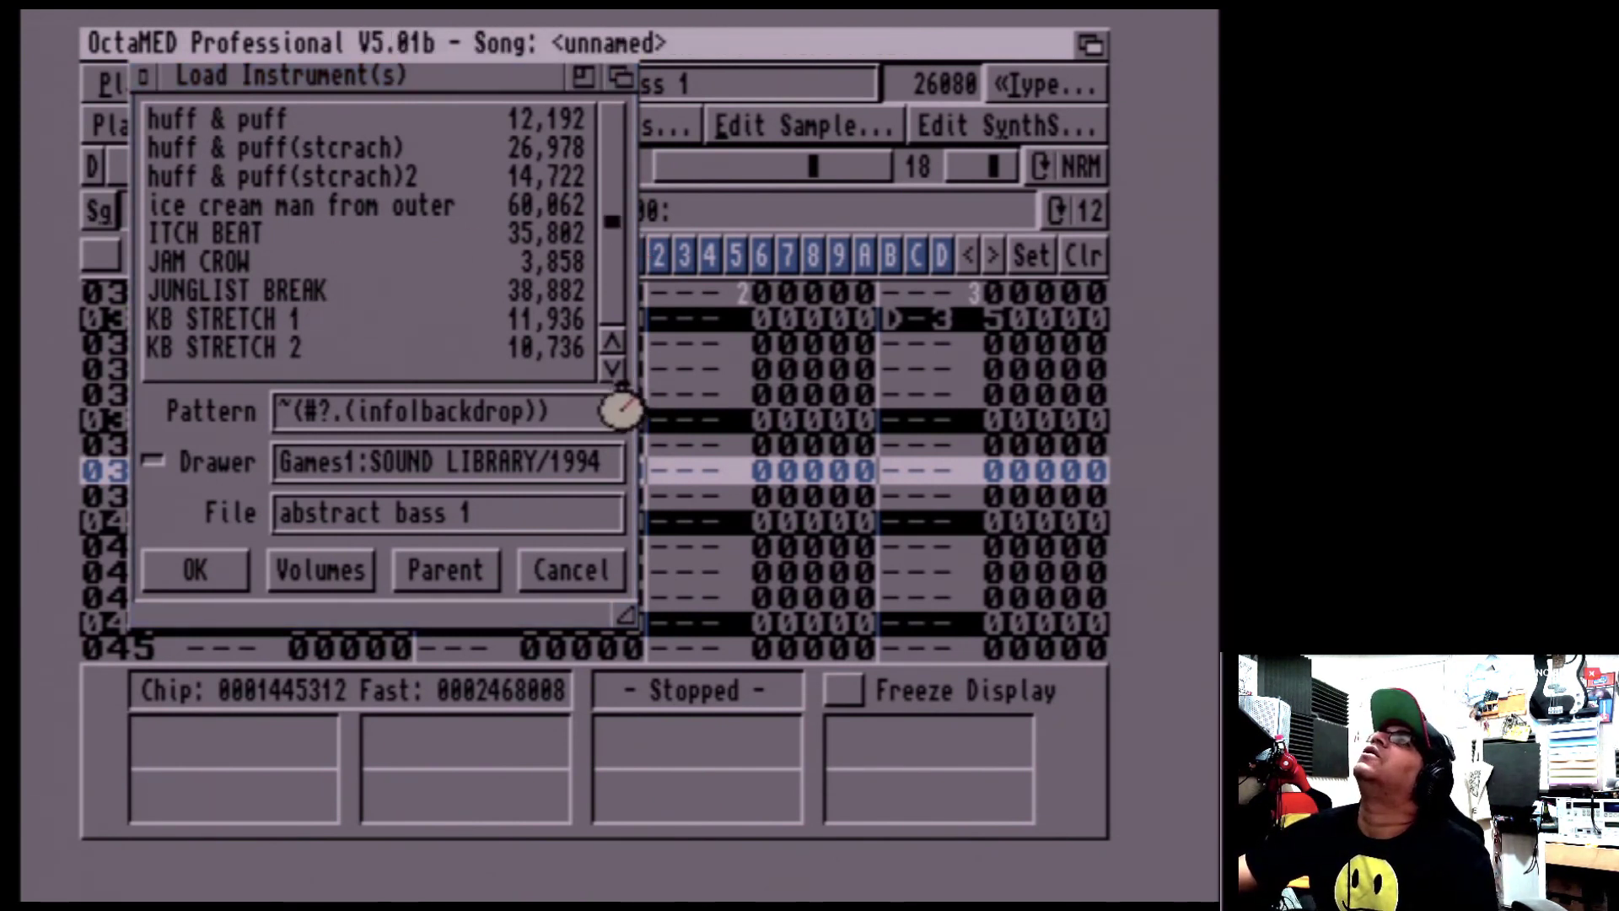
left_click(320, 358)
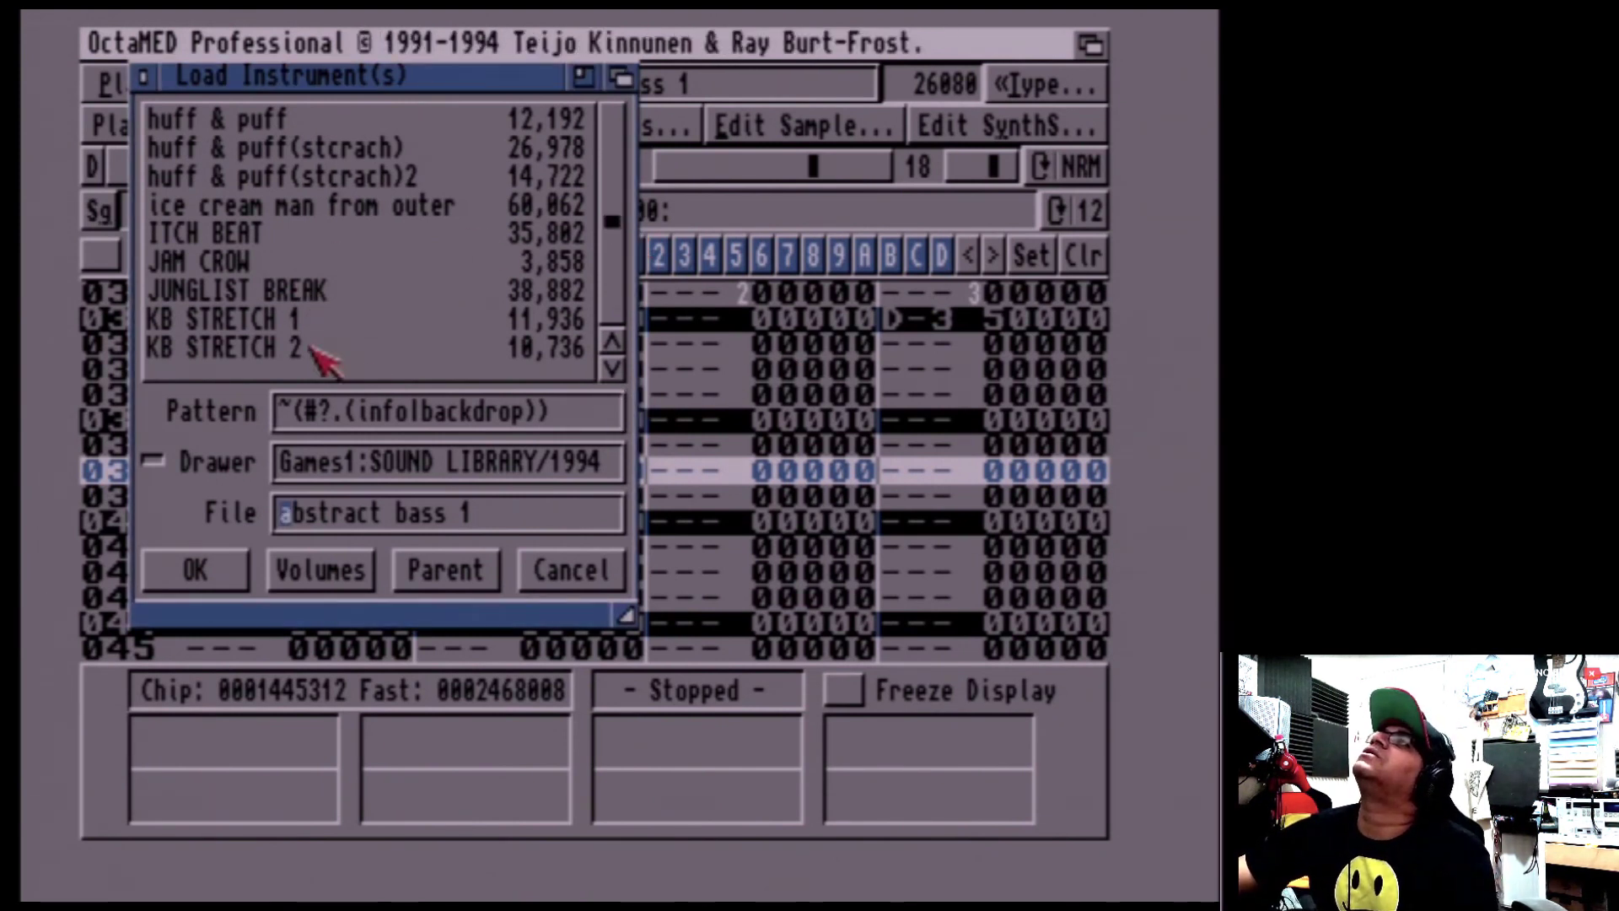
left_click(253, 264)
left_click(211, 574)
left_click(216, 160)
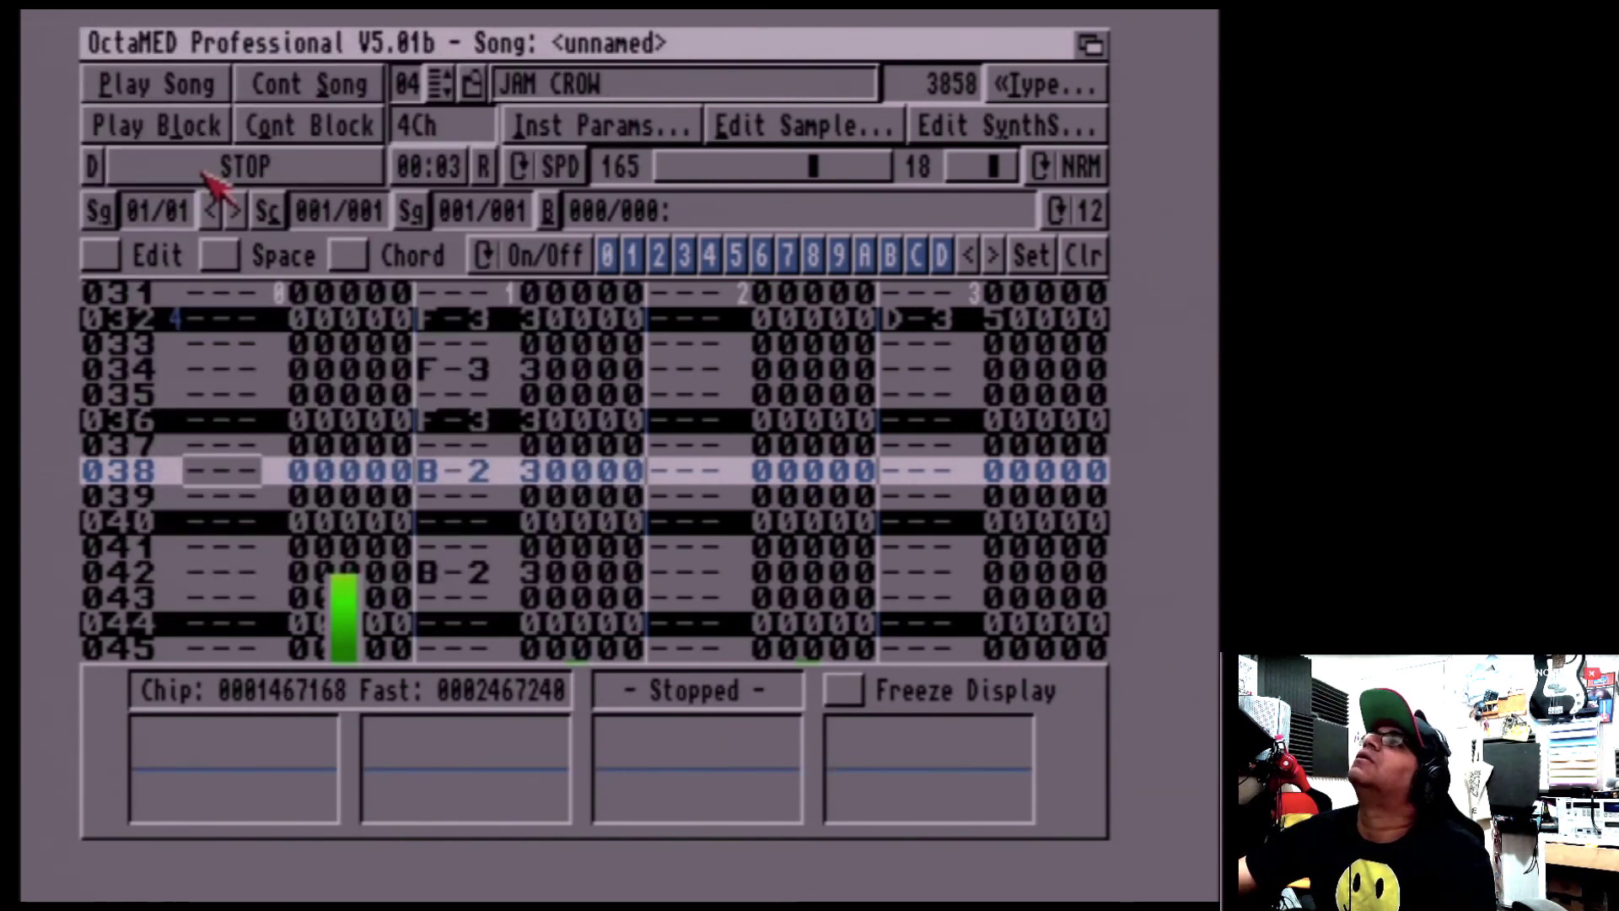
Play the block, record JAM CROW D-3 hits on track 2 at lines 30, 58 and 62, and stop playback
left_click(196, 130)
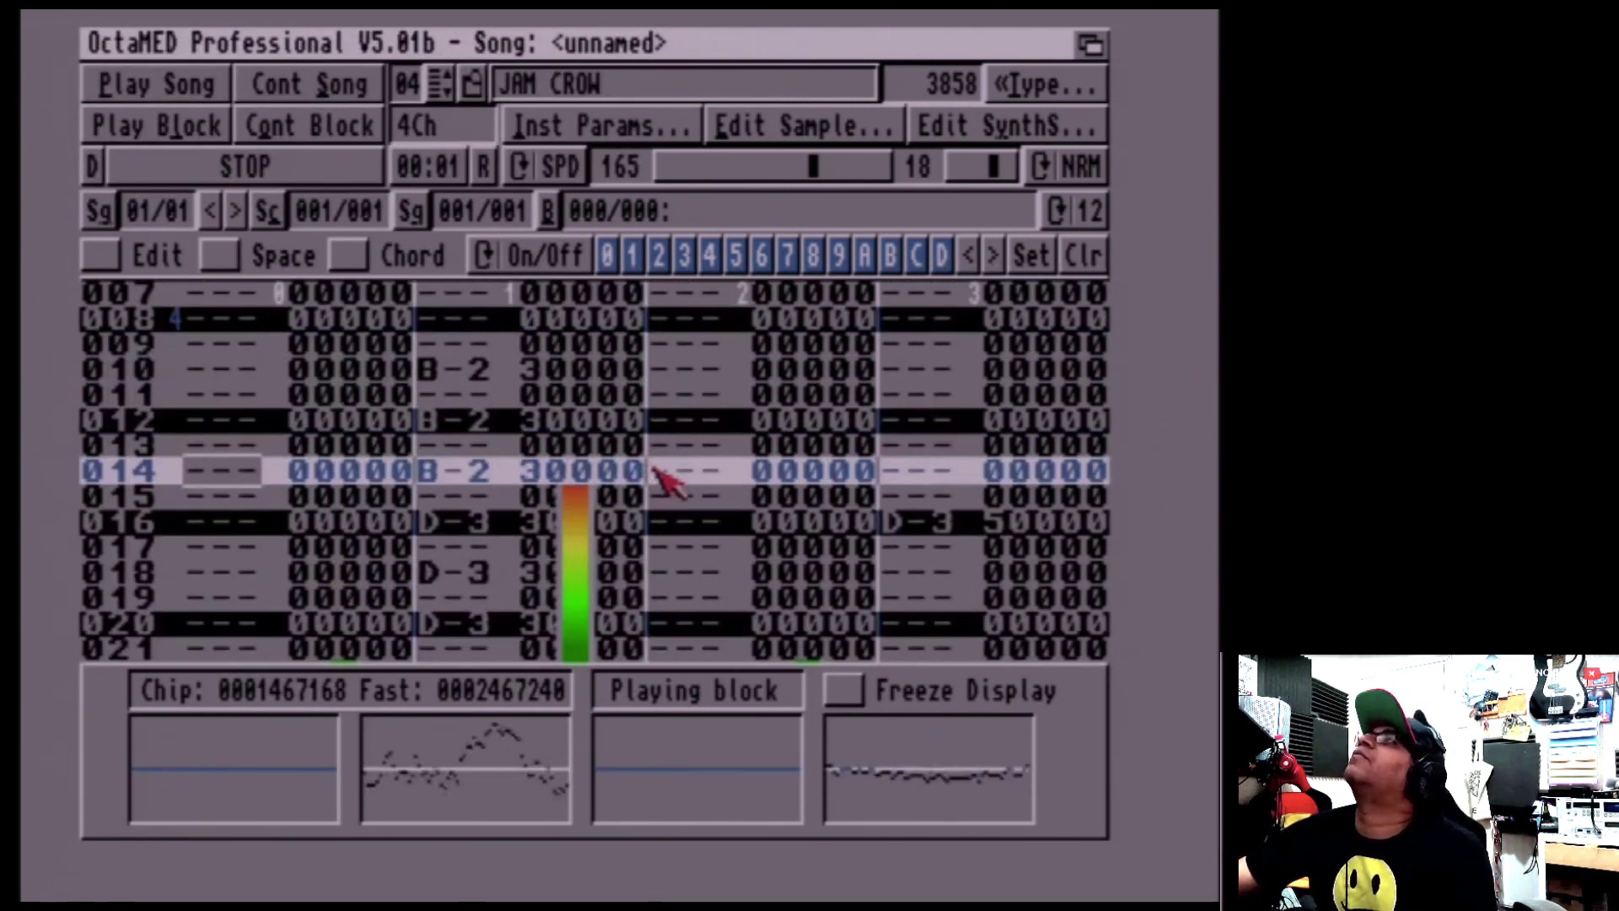
left_click(670, 469)
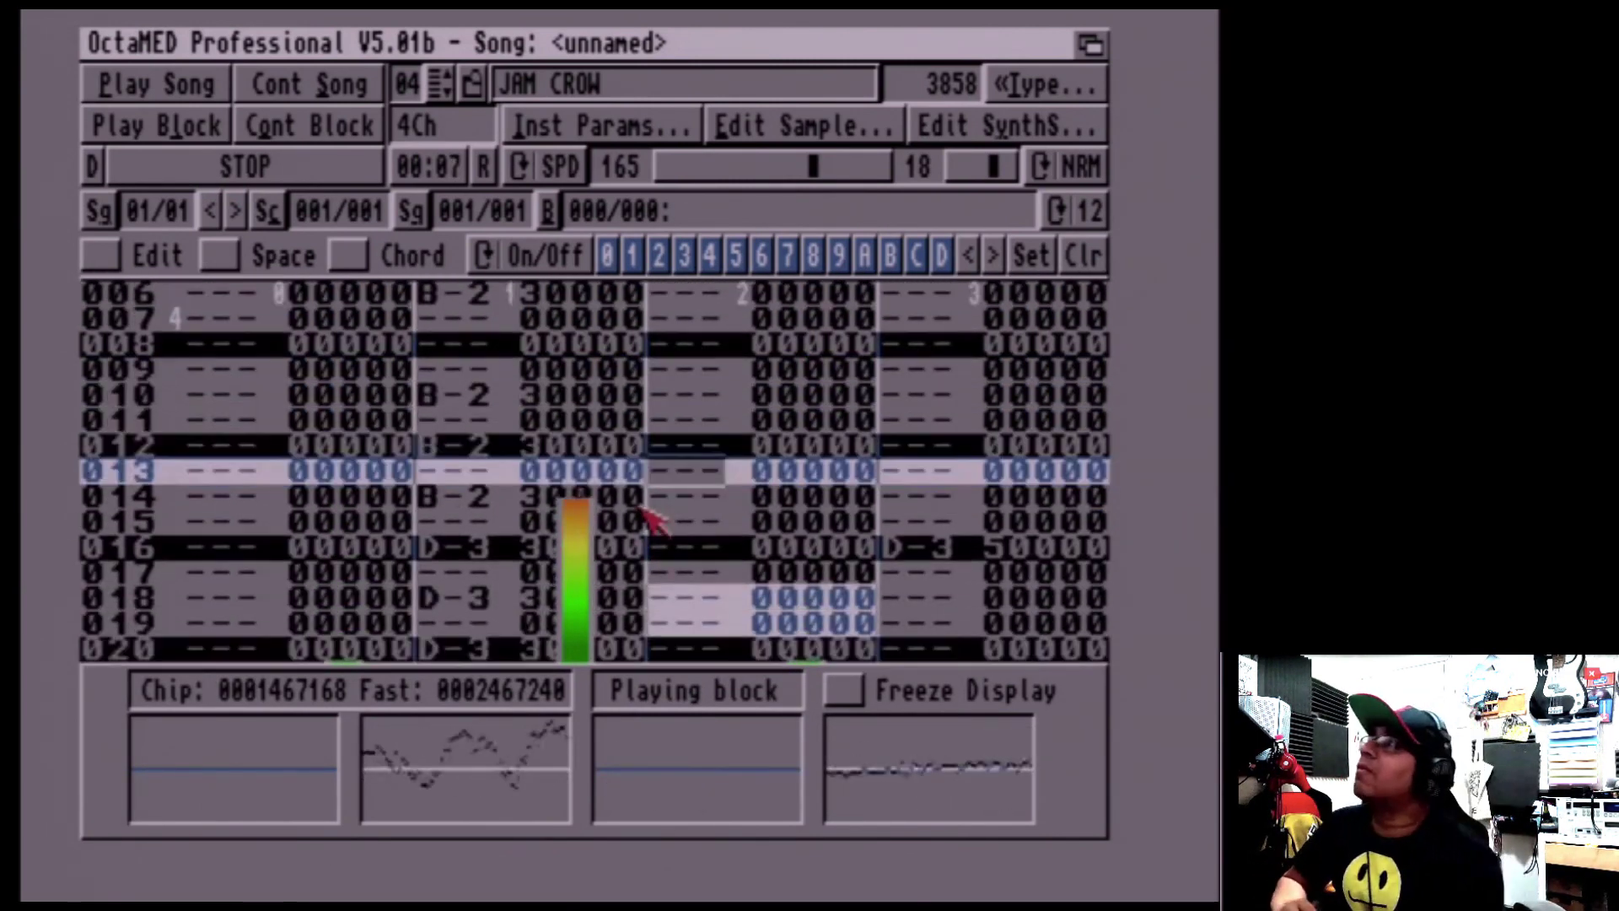
key("space")
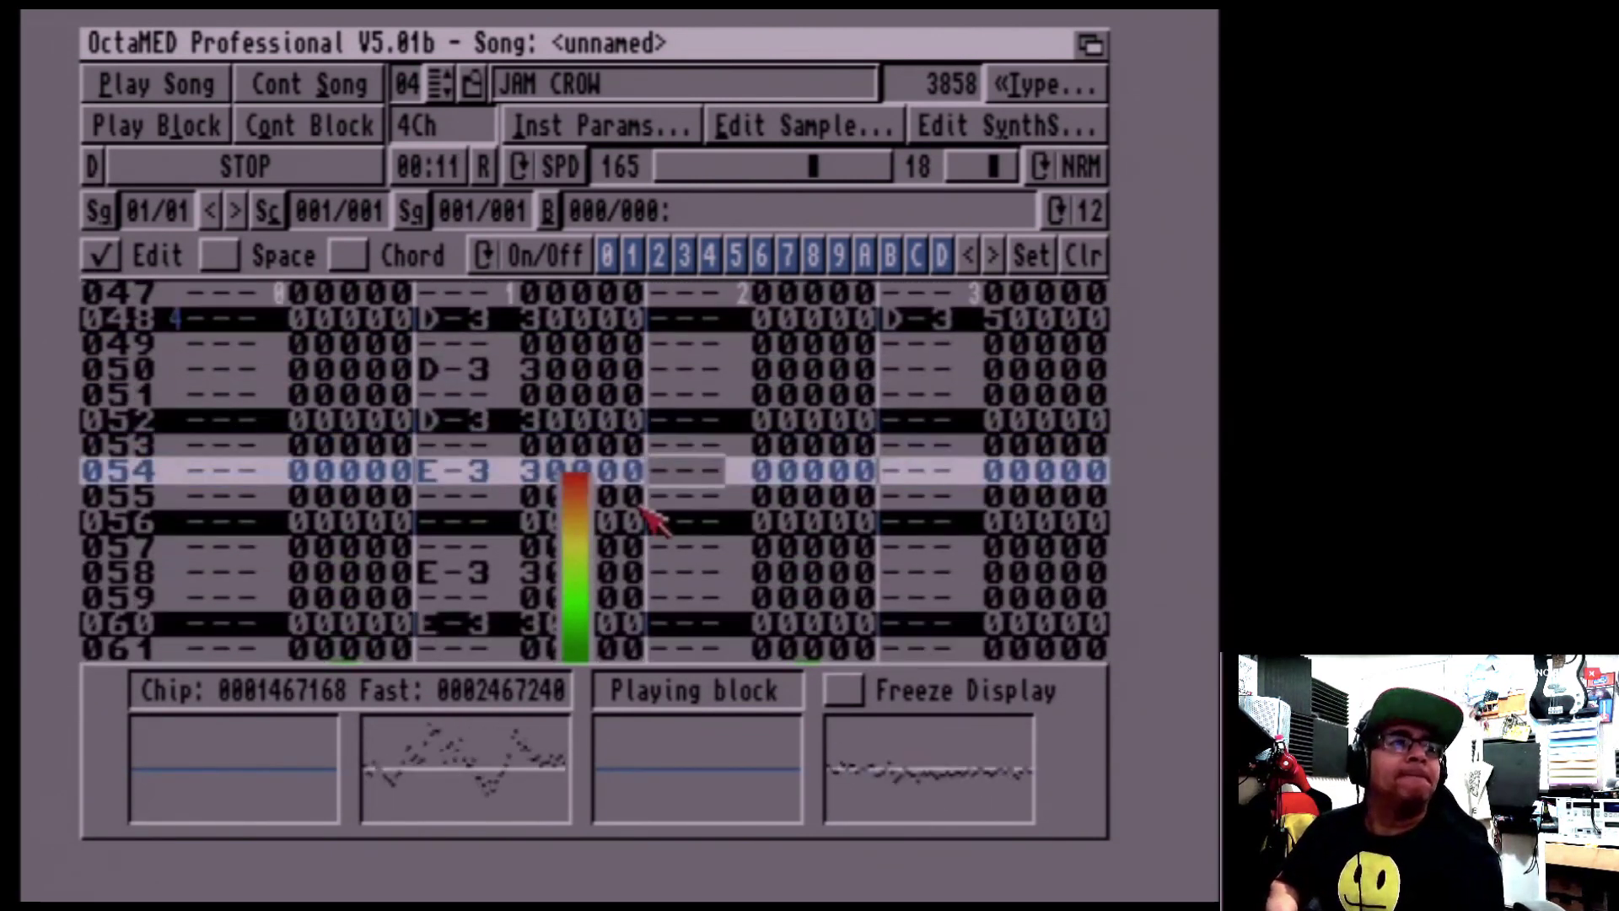
key("o")
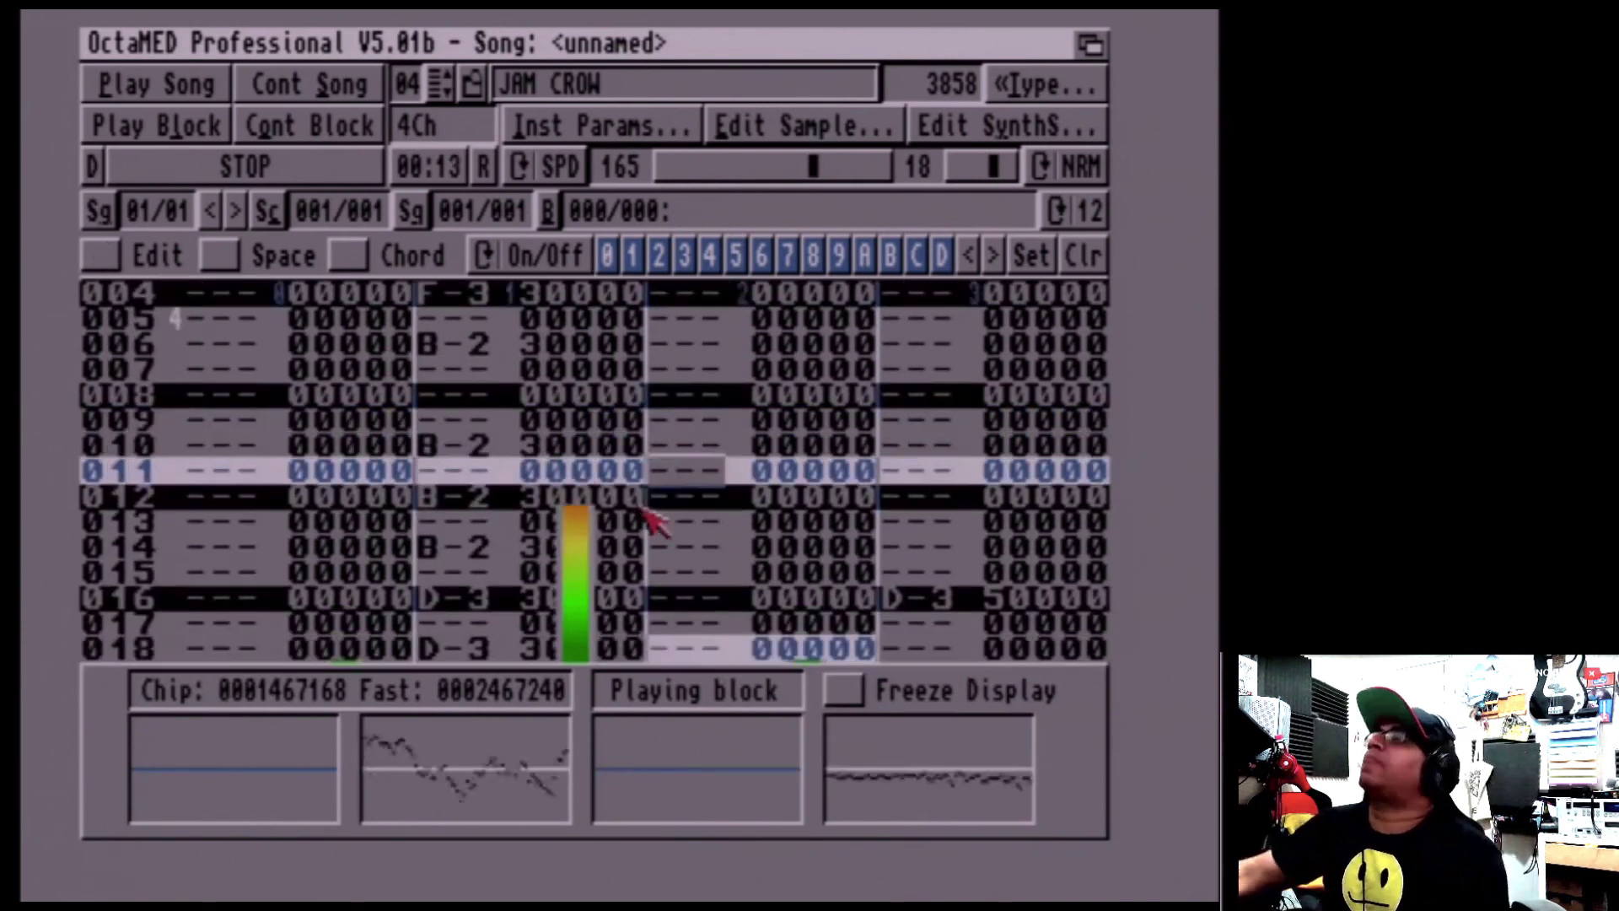
key("space")
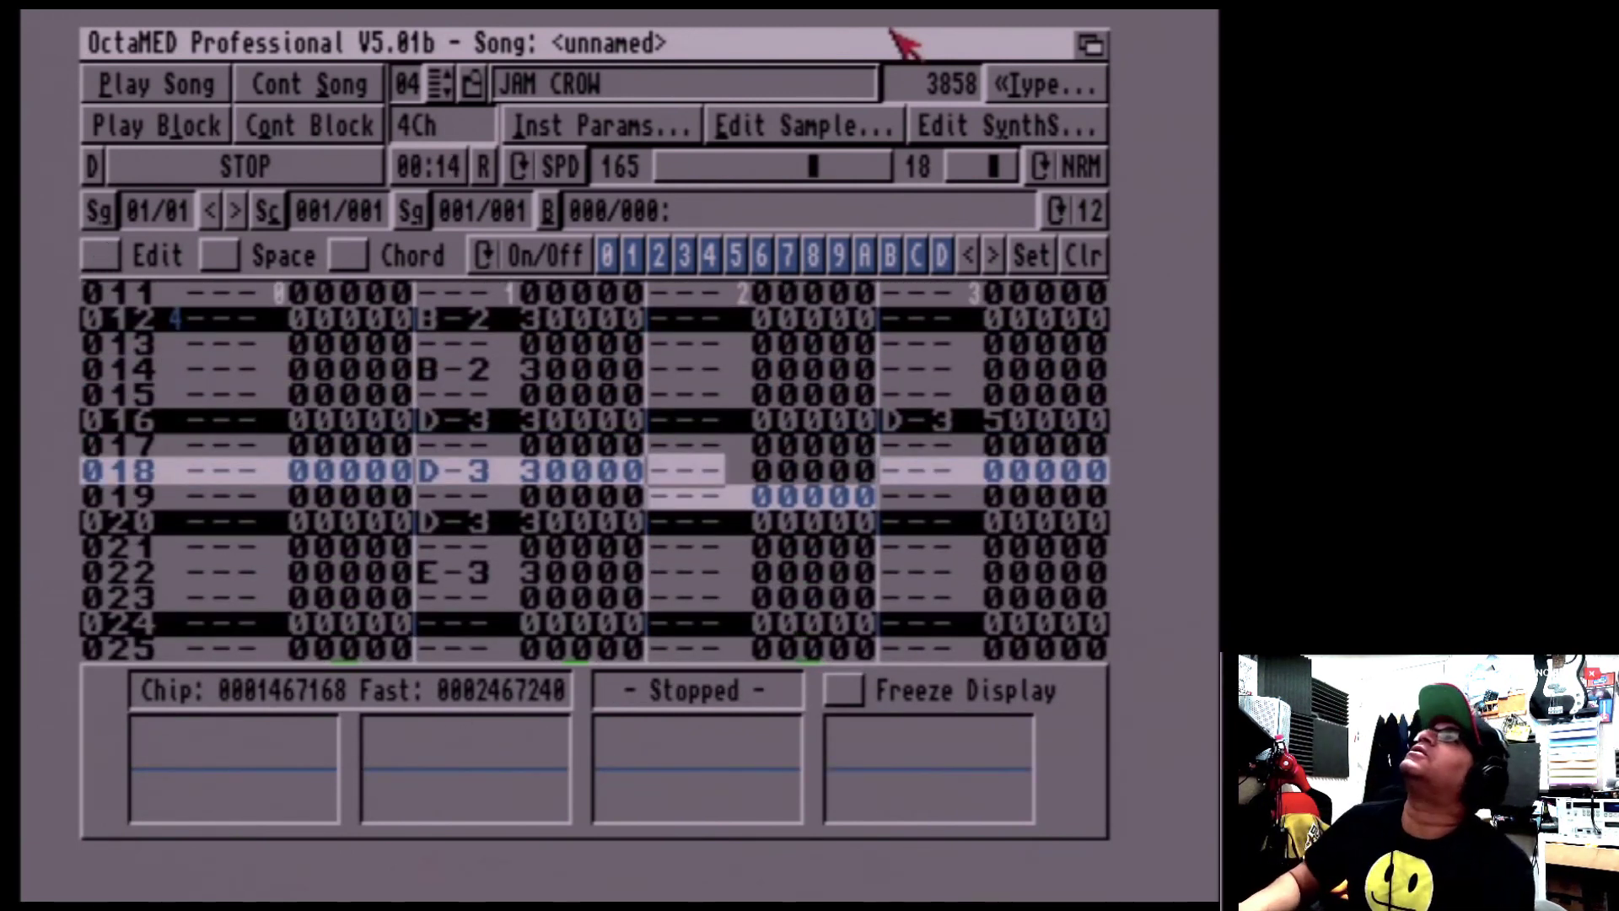
Step through the instruments around AMEN KING BEAT while auditioning them, and select empty instrument slot 06
key("shift+Right")
key("o")
key("shift+Right")
key("shift+Left")
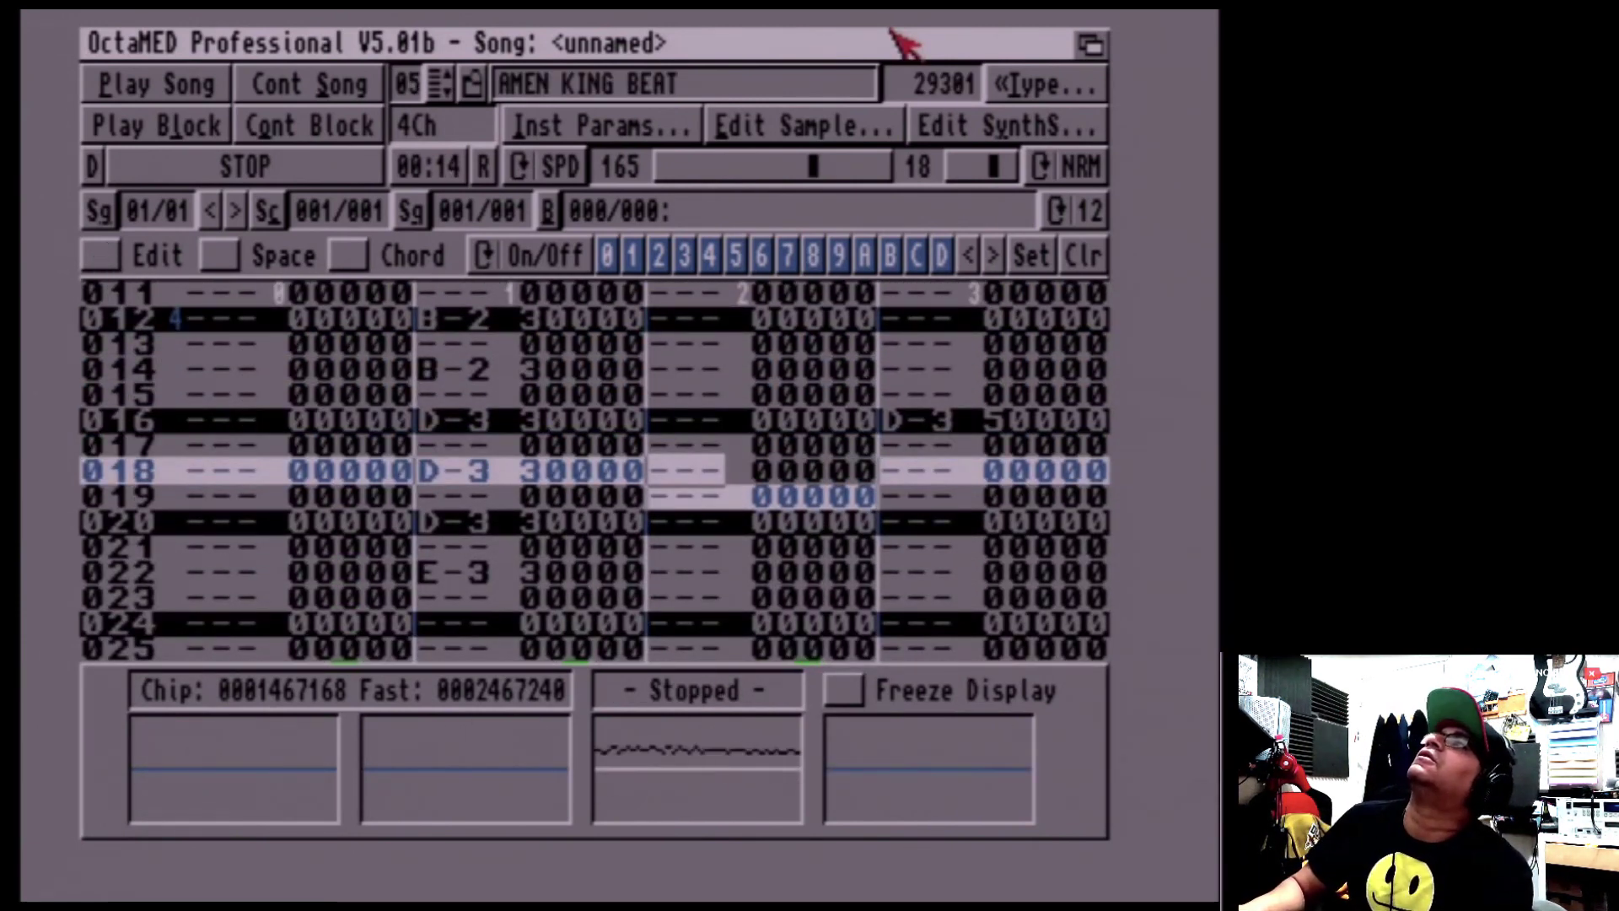
key("o")
key("shift+Left")
key("shift+Right")
key("shift+Right")
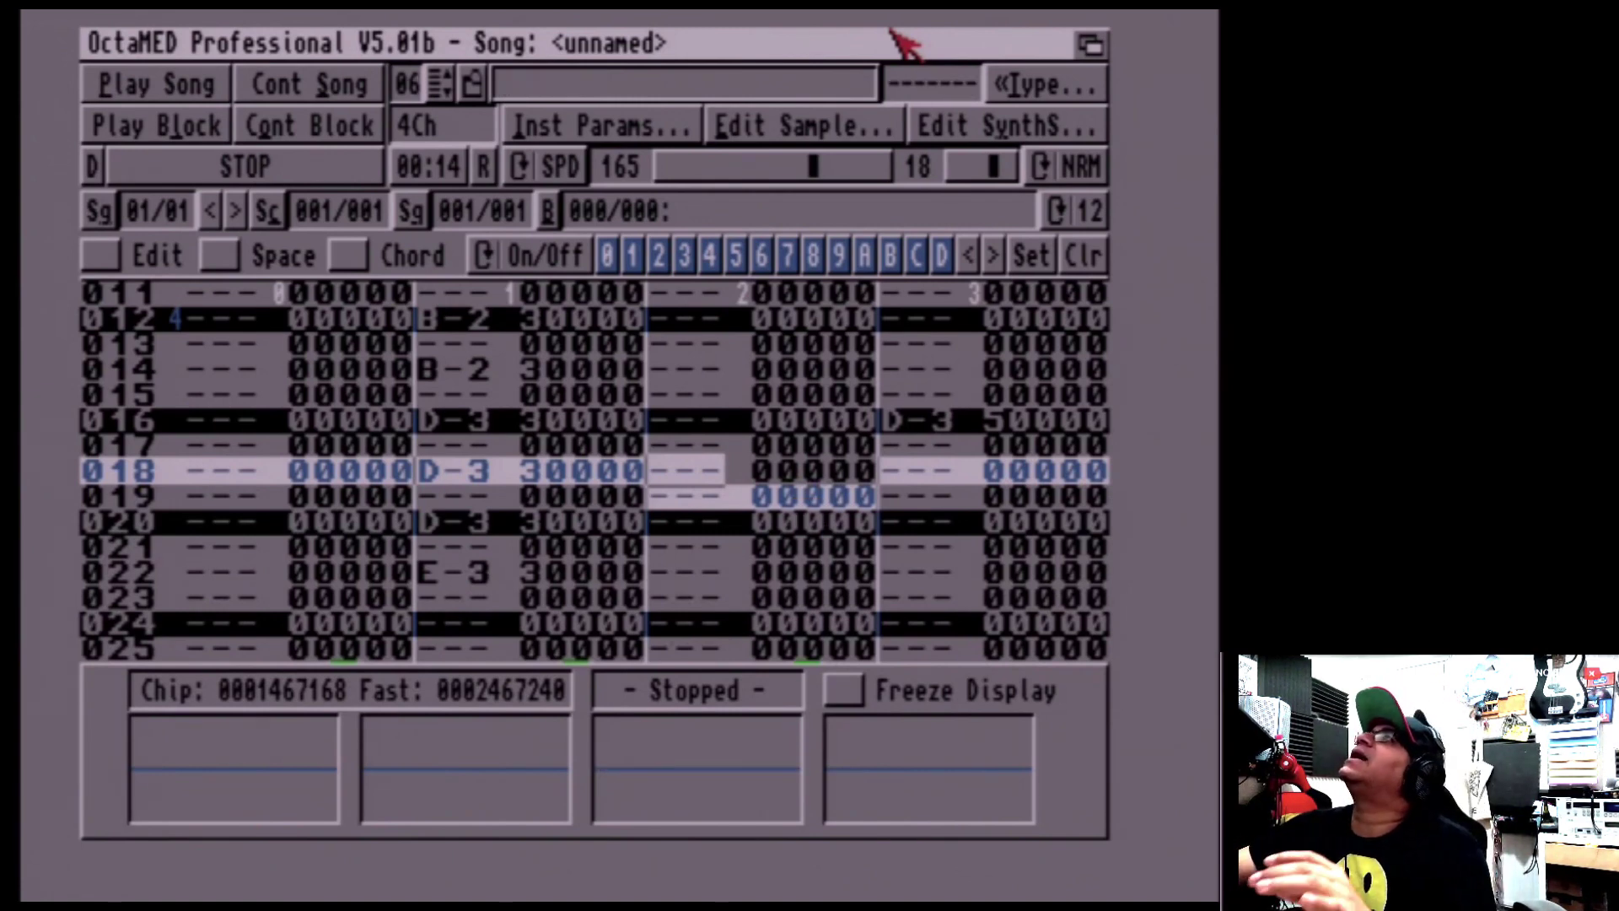
Load the KICK SUB sample from the BASS SOUNDS drawer of the sound library into instrument slot 06
right_click(616, 42)
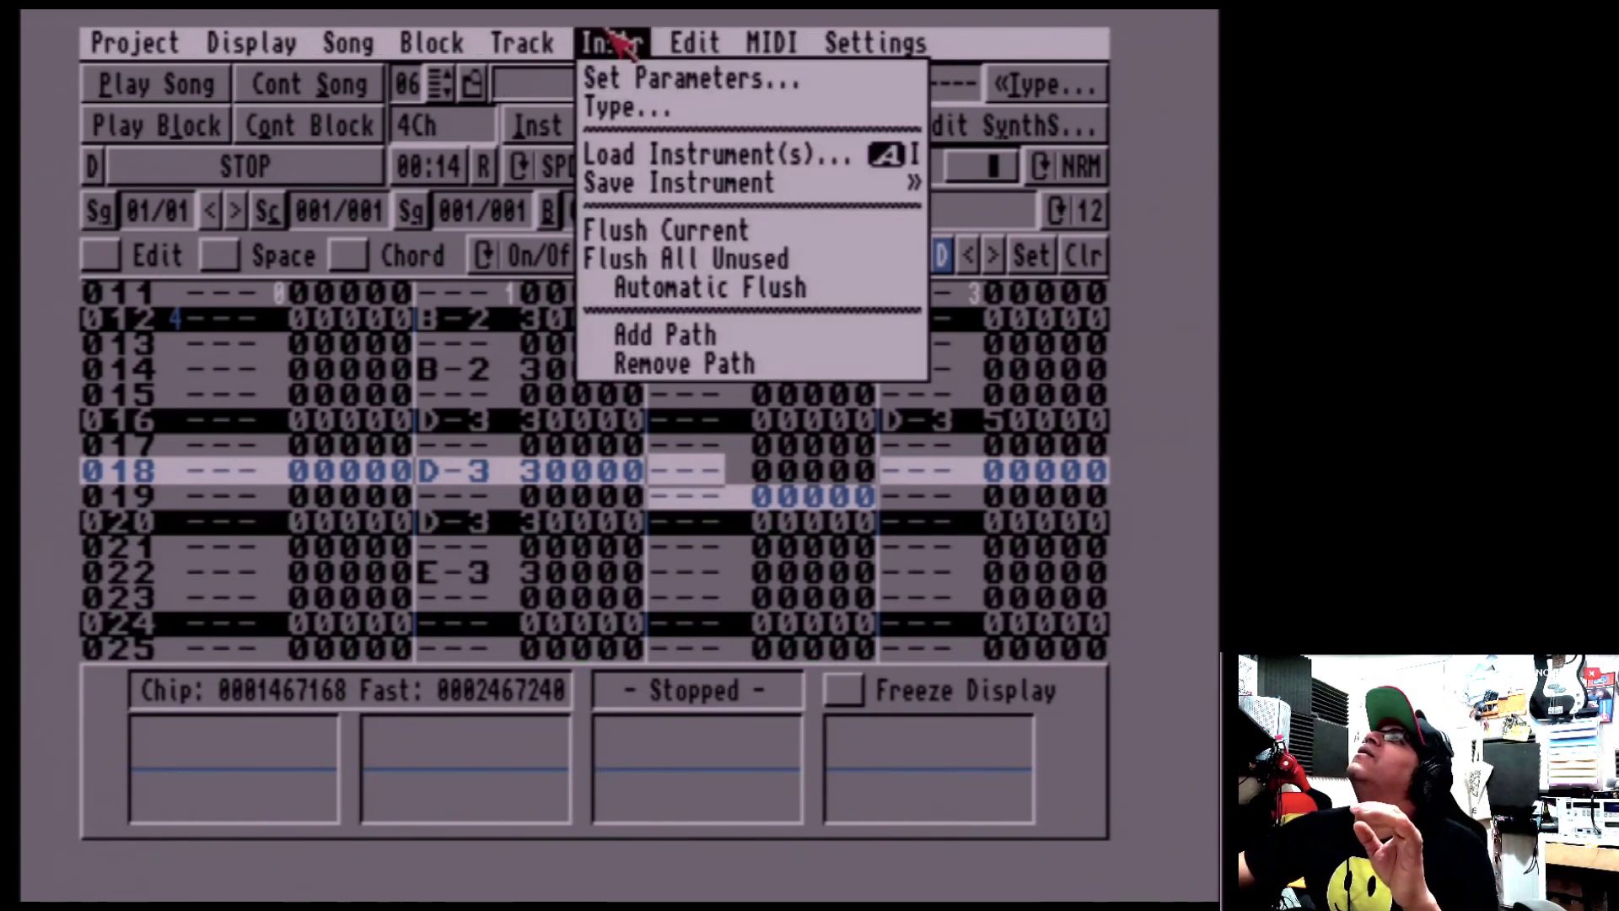
left_click(667, 154)
left_click(618, 369)
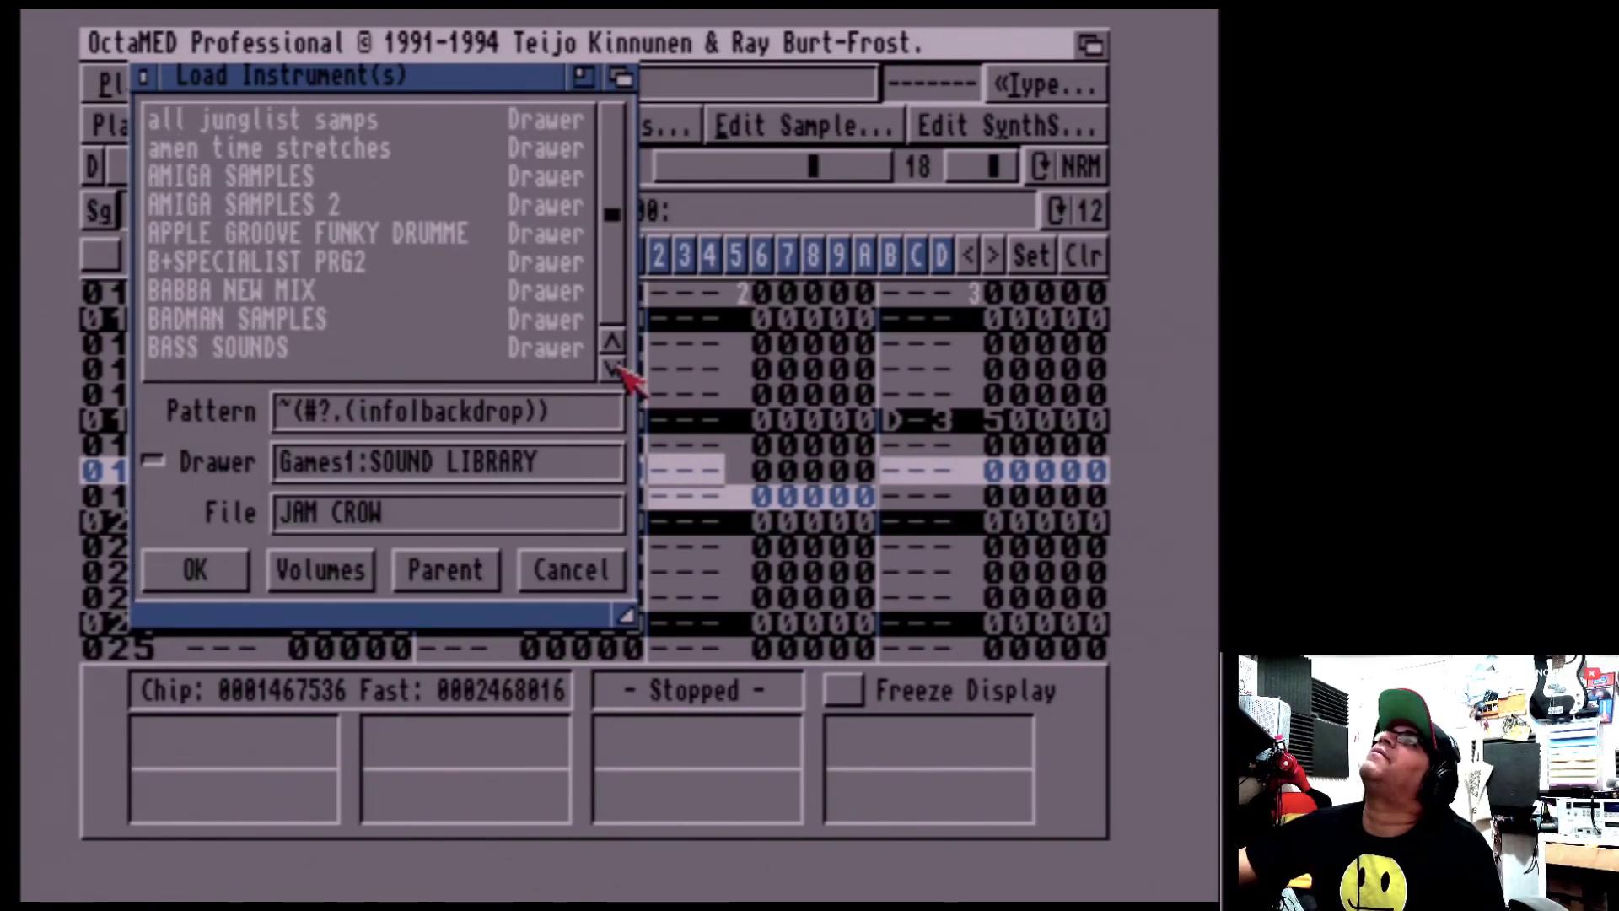
left_click(618, 369)
left_click(618, 369)
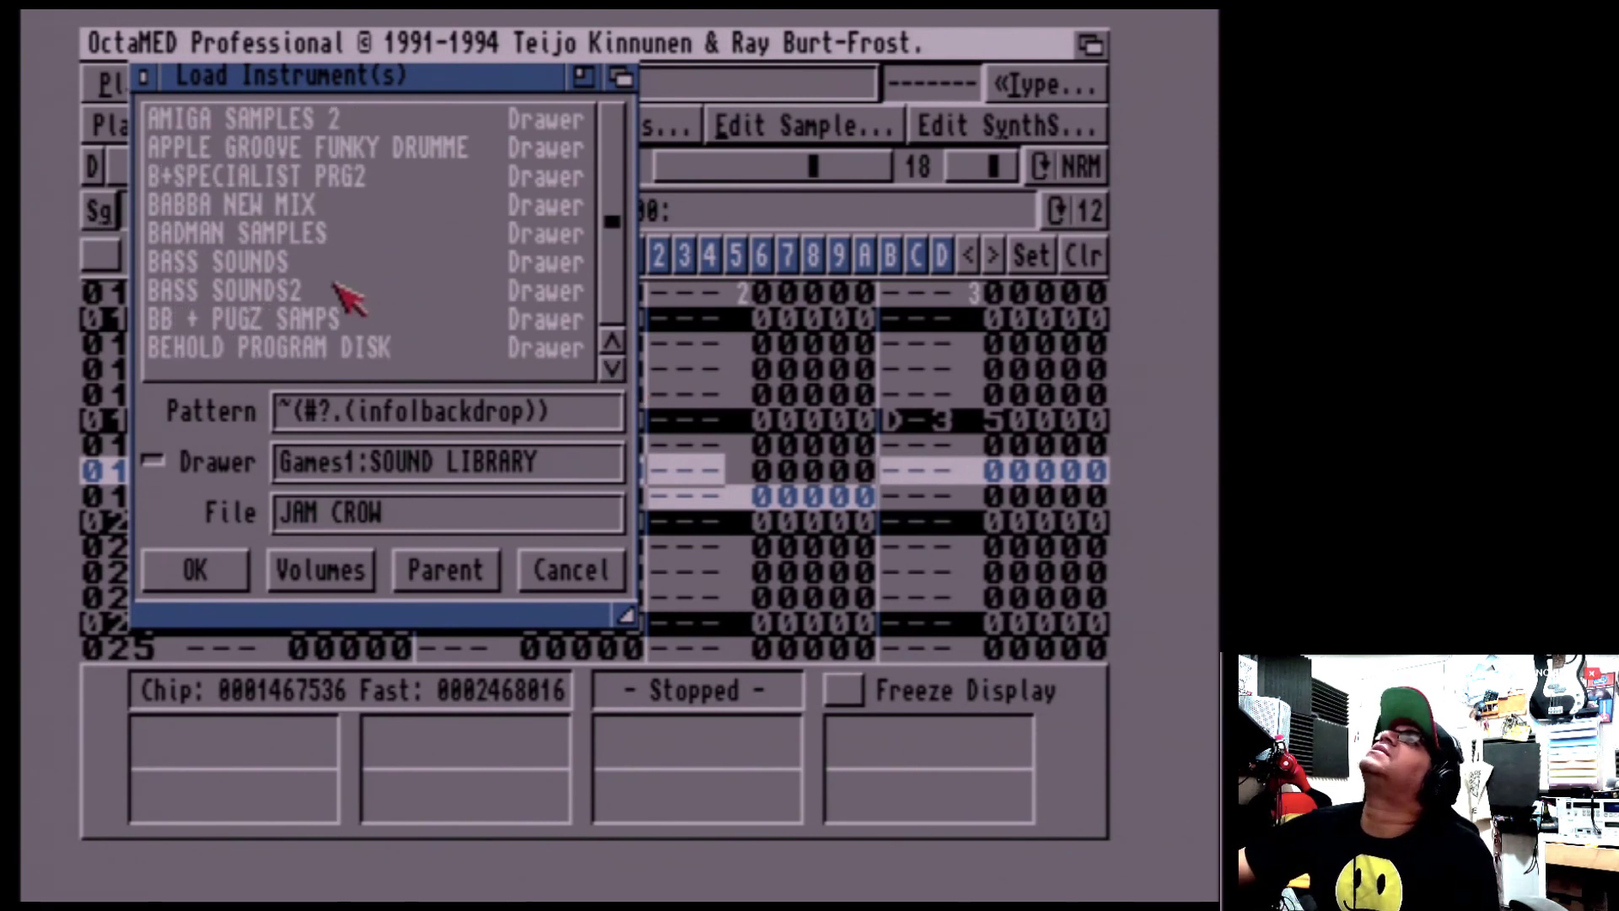
left_click(314, 262)
double_click(268, 207)
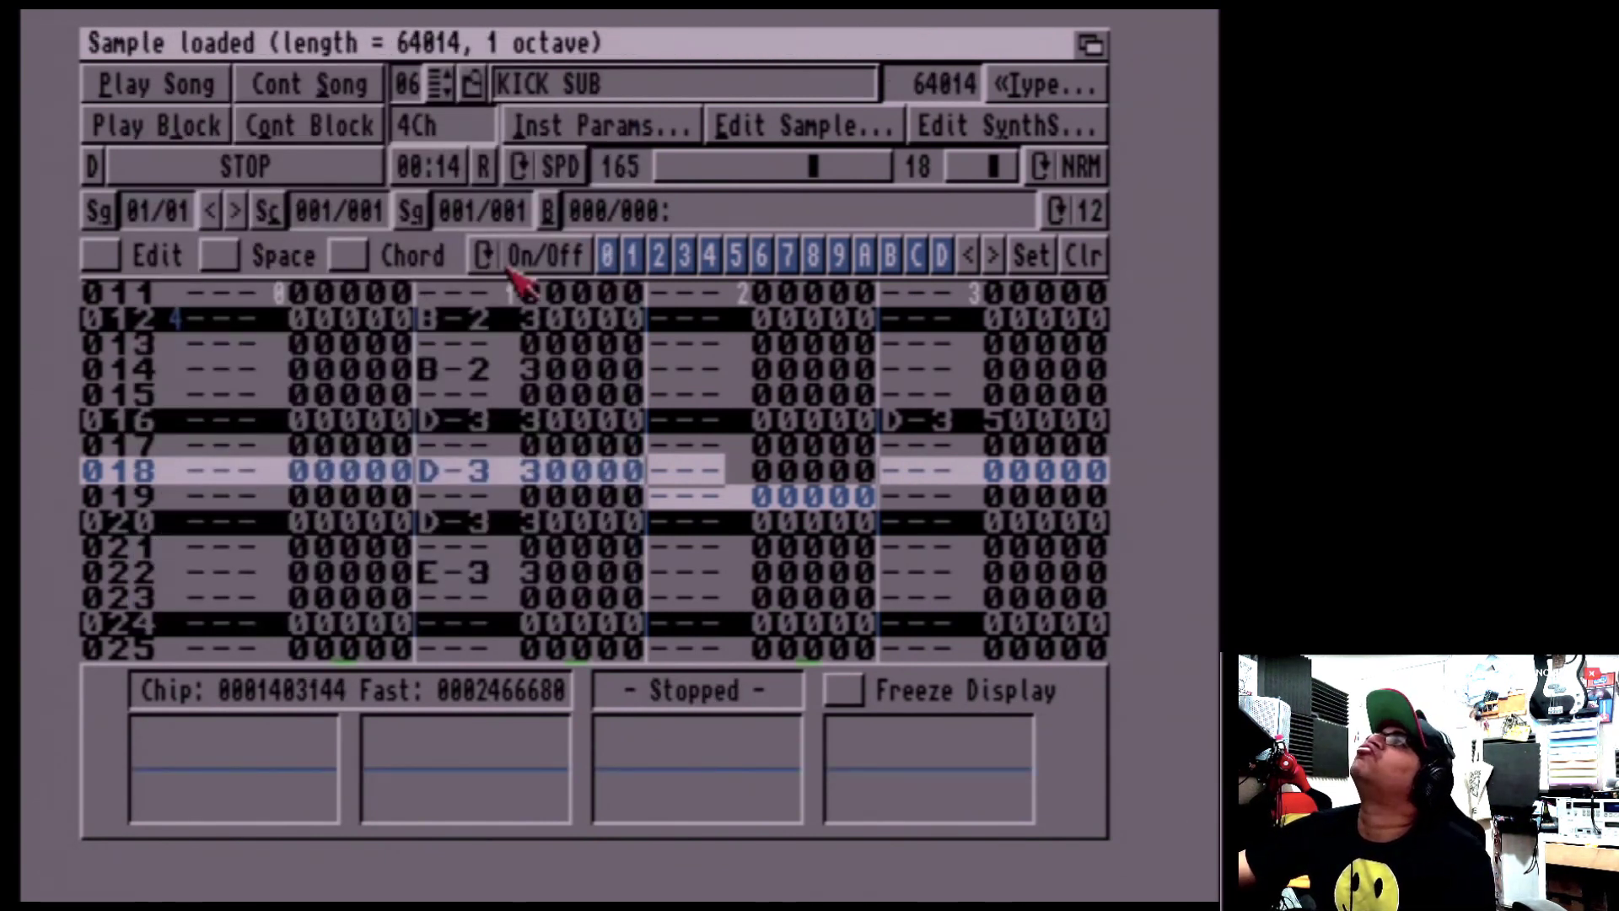
Play the block while moving the cursor across the tracks, stop playback, and place the cursor on track 0's note column
left_click(149, 135)
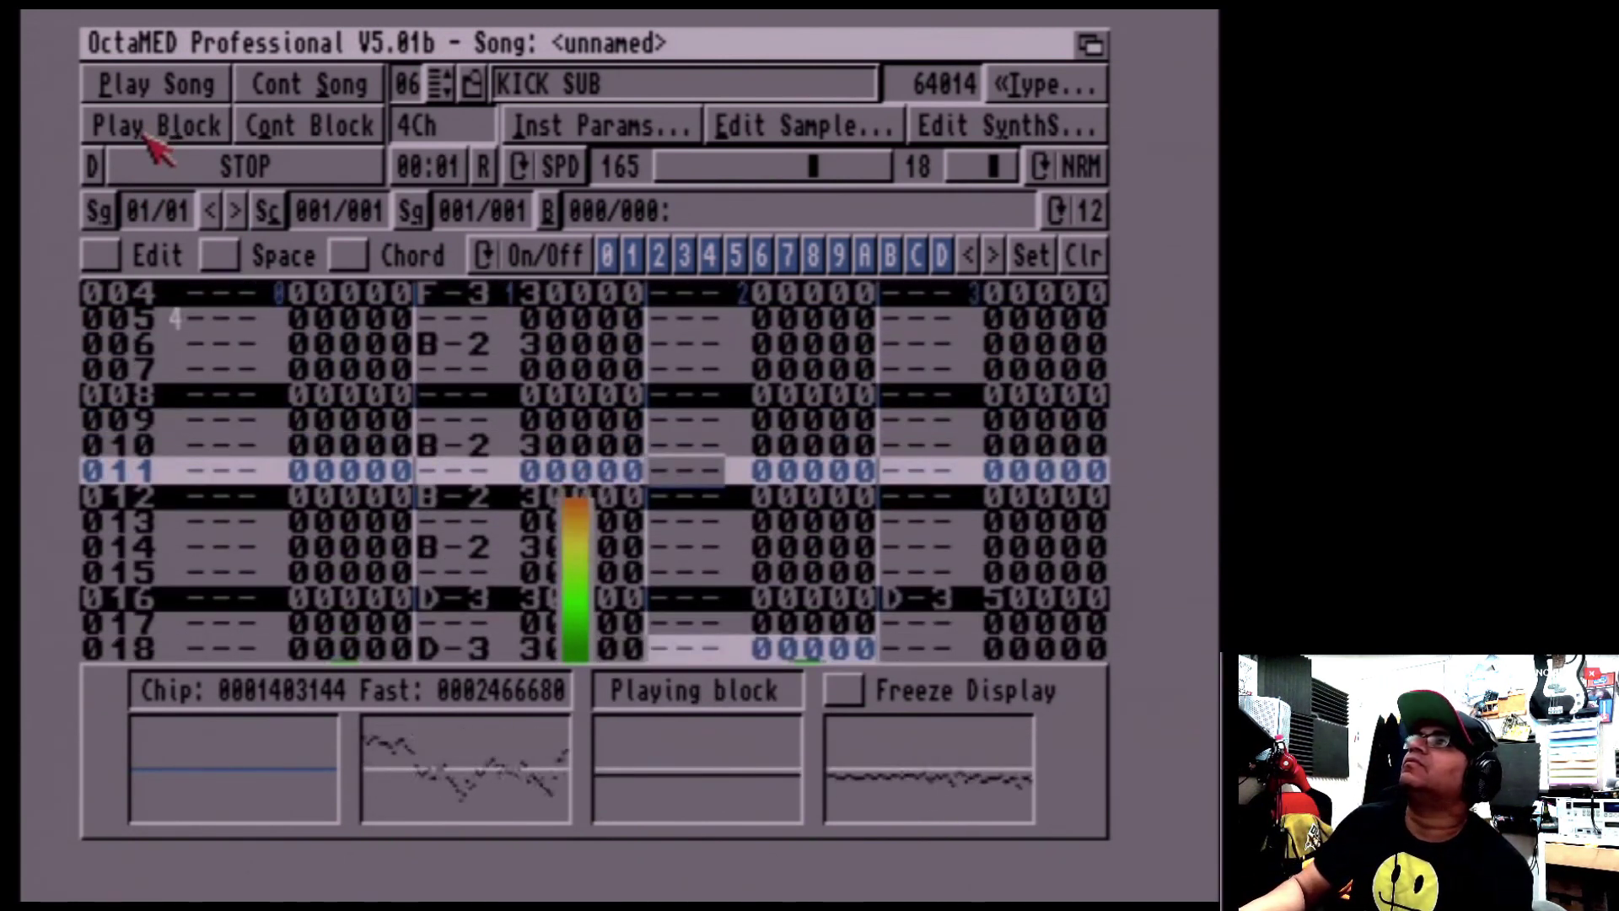
key("Left")
key("Left")
key("Left")
key("Left")
key("Left")
key("Left")
key("Left")
key("Left")
key("Left")
key("Left")
key("Left")
key("Left")
key("Left")
key("space")
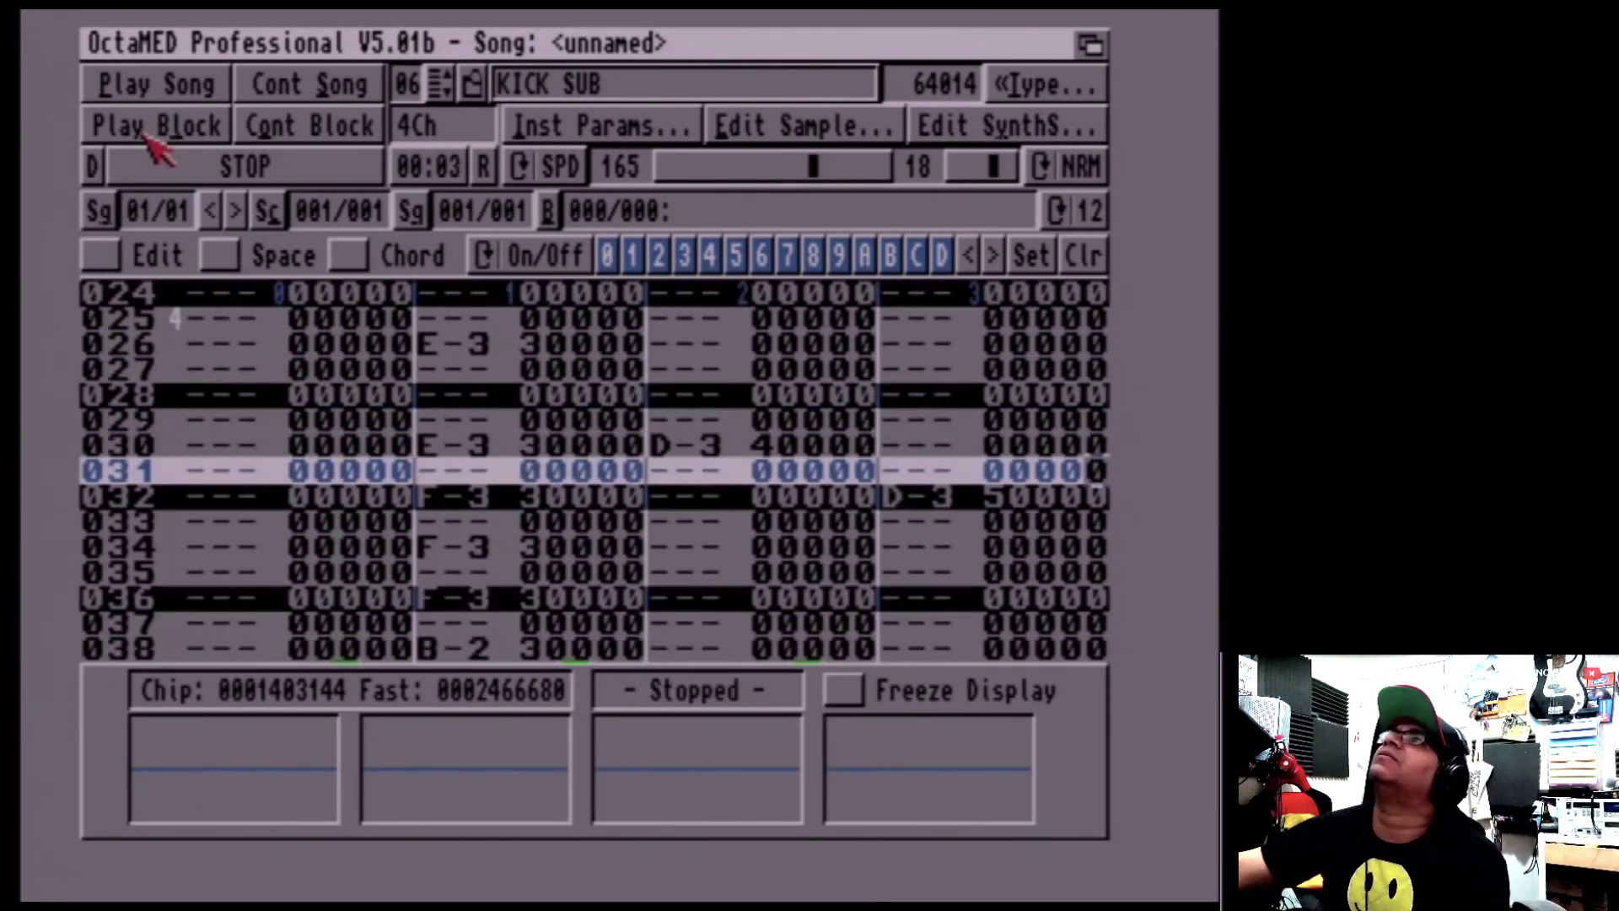
key("Right")
Play the block, turn on editing, record KICK SUB notes B-2, D-3 and E-3 on track 0 along with the break, and stop
left_click(148, 135)
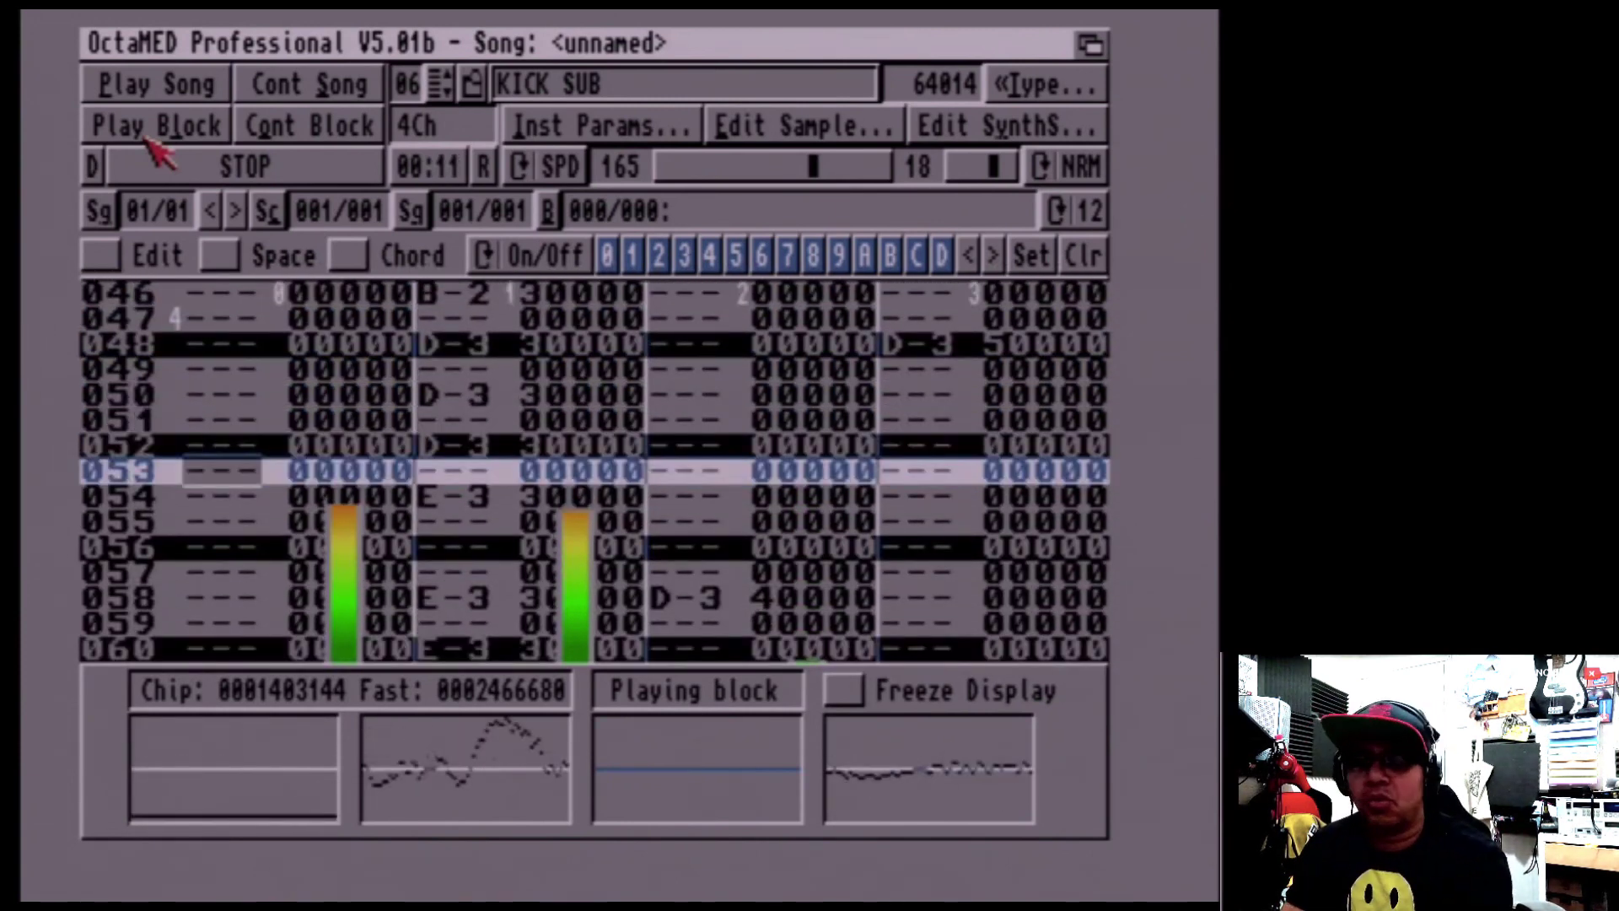
key("Escape")
key("w")
key("w")
key("w")
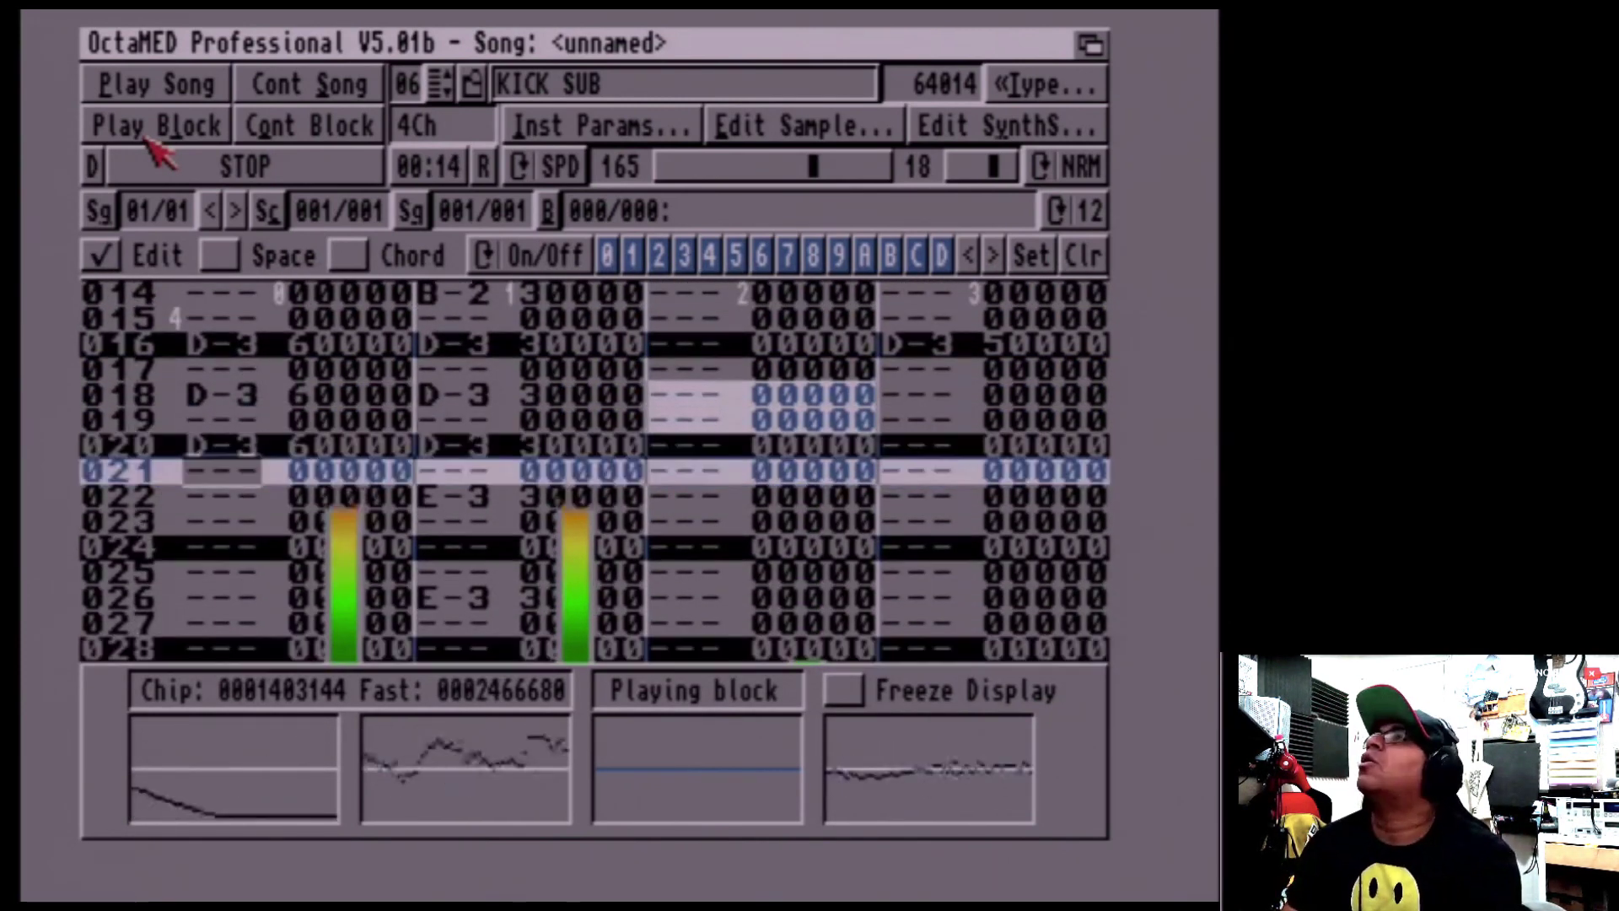
key("e")
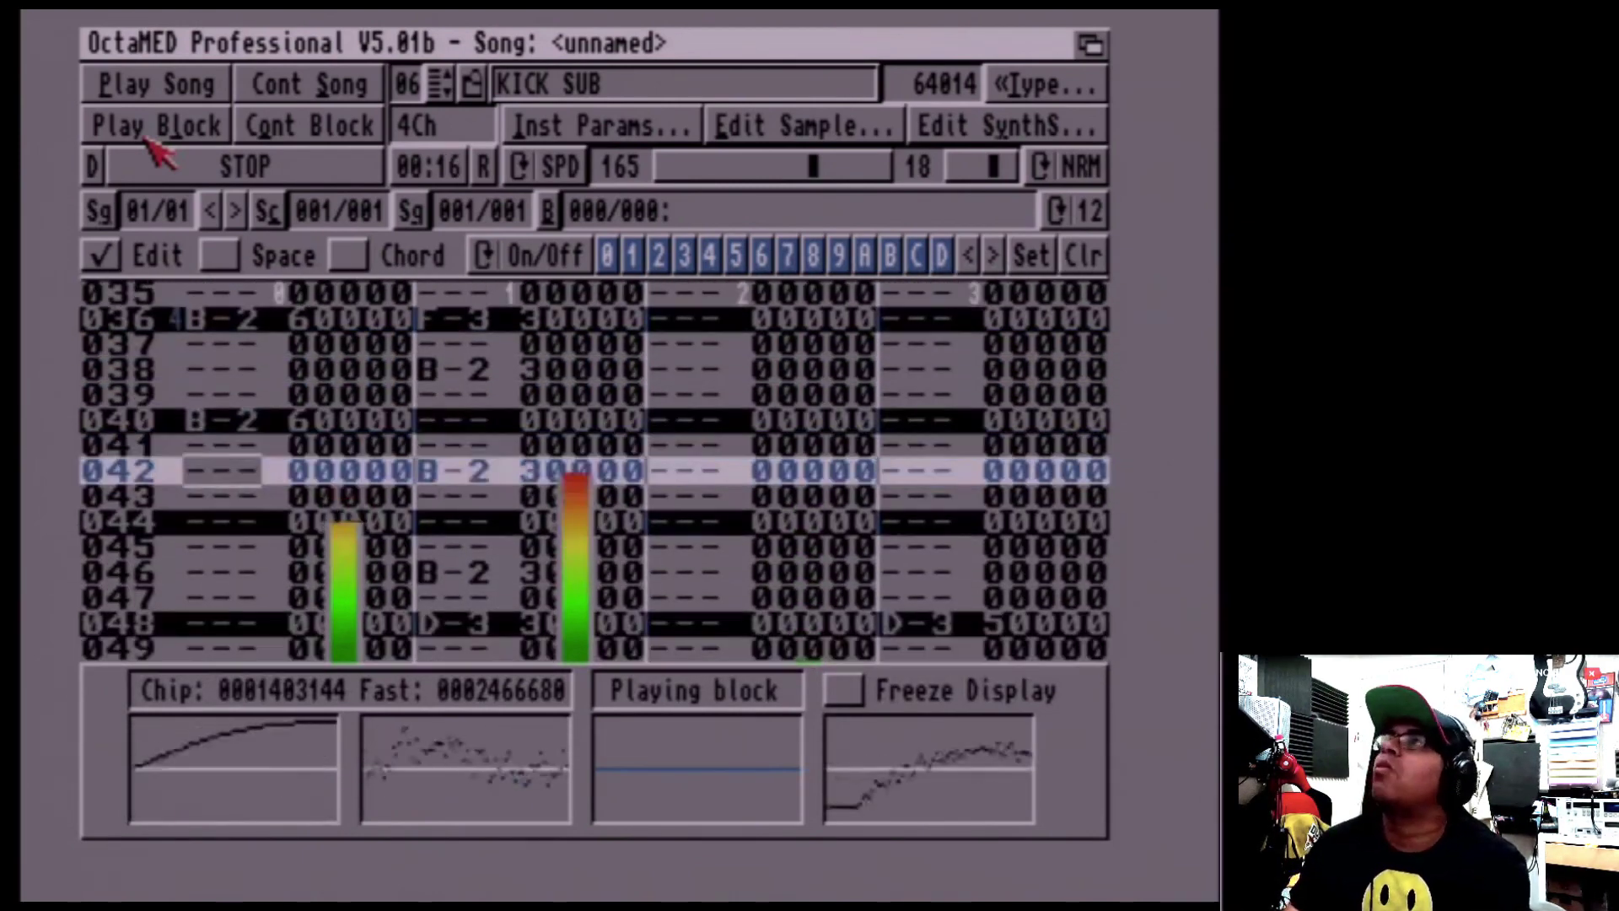
key("w")
key("w")
key("w")
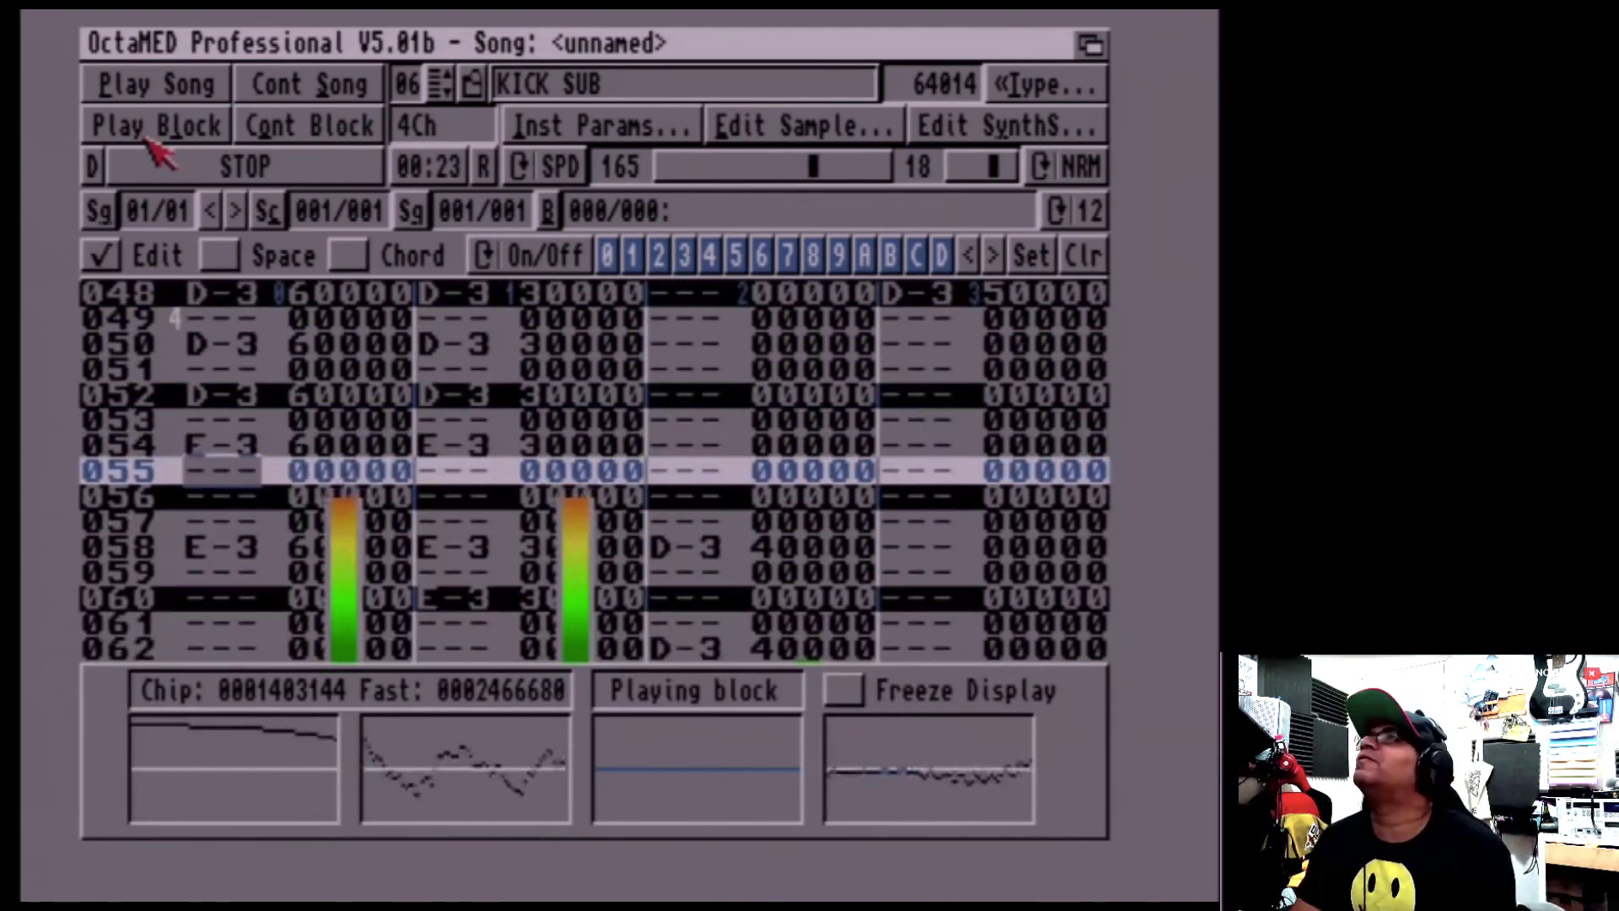
key("space")
Pull the first KICK SUB note on track 0 up to line 0, insert an empty line 1 to realign the following notes, and play the block
key("Up")
key("Up")
key("Up")
key("Up")
key("Up")
key("Up")
key("Up")
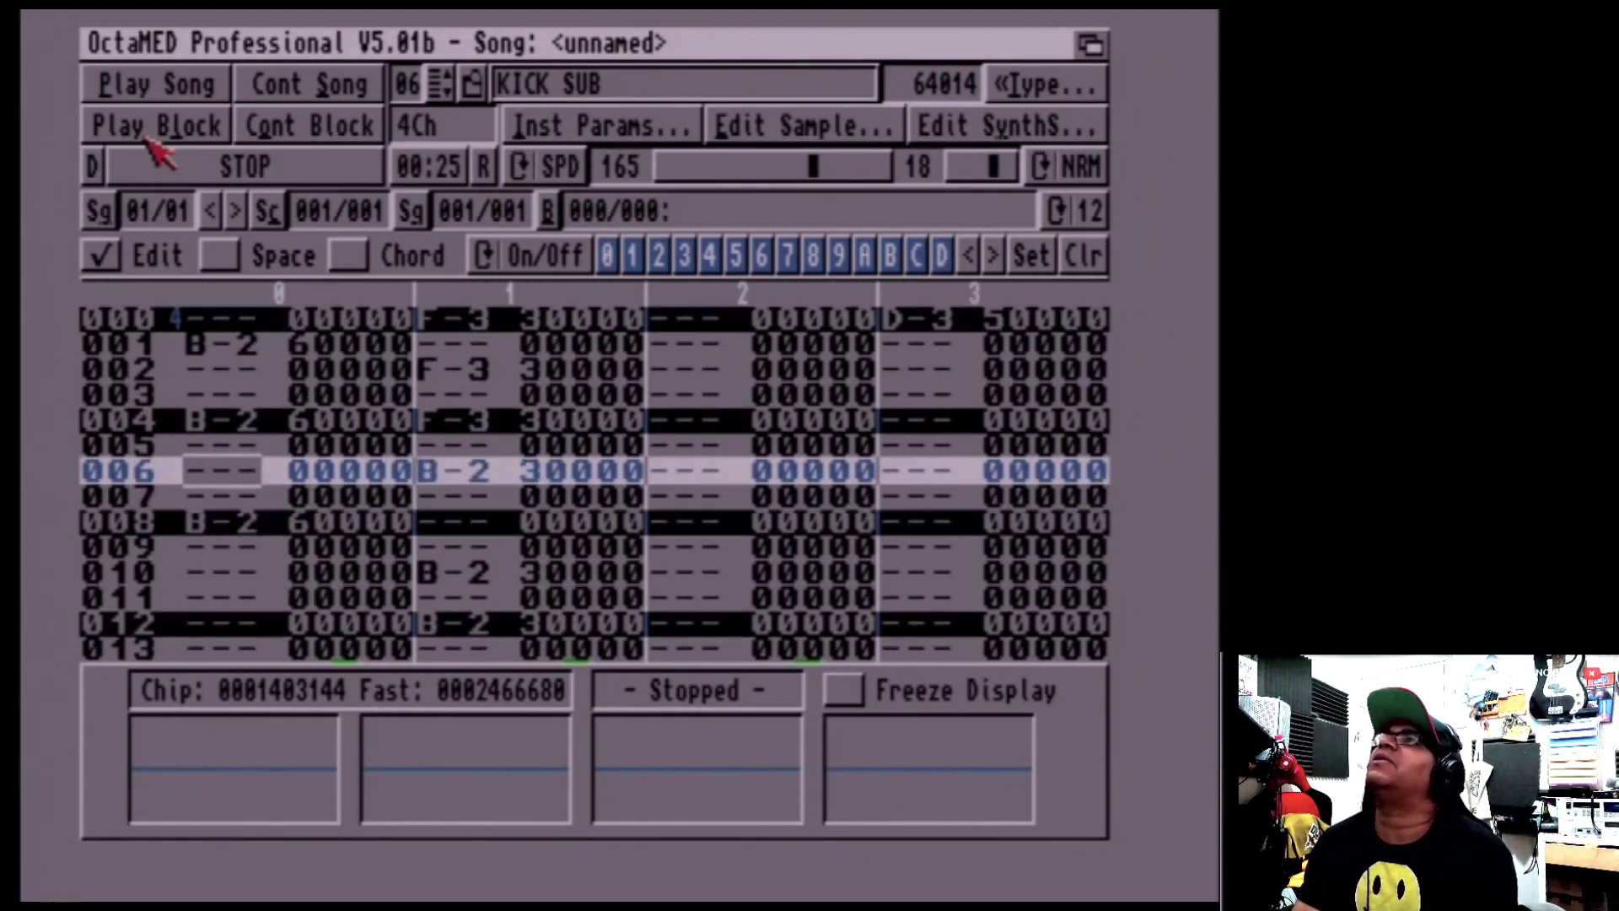
key("BackSpace")
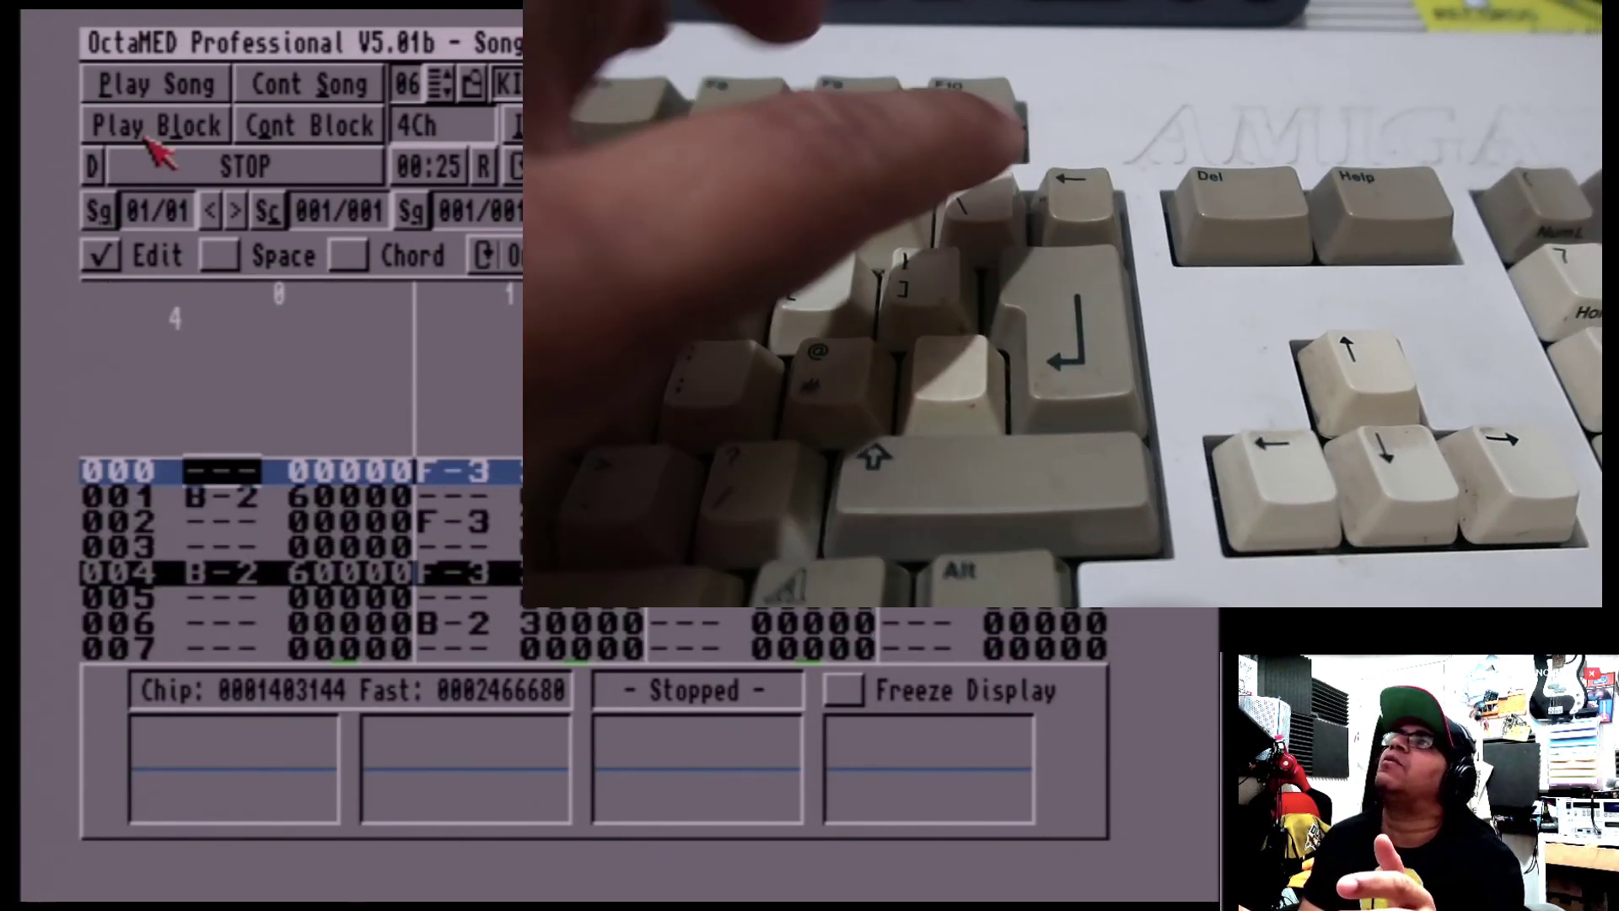
key("Down")
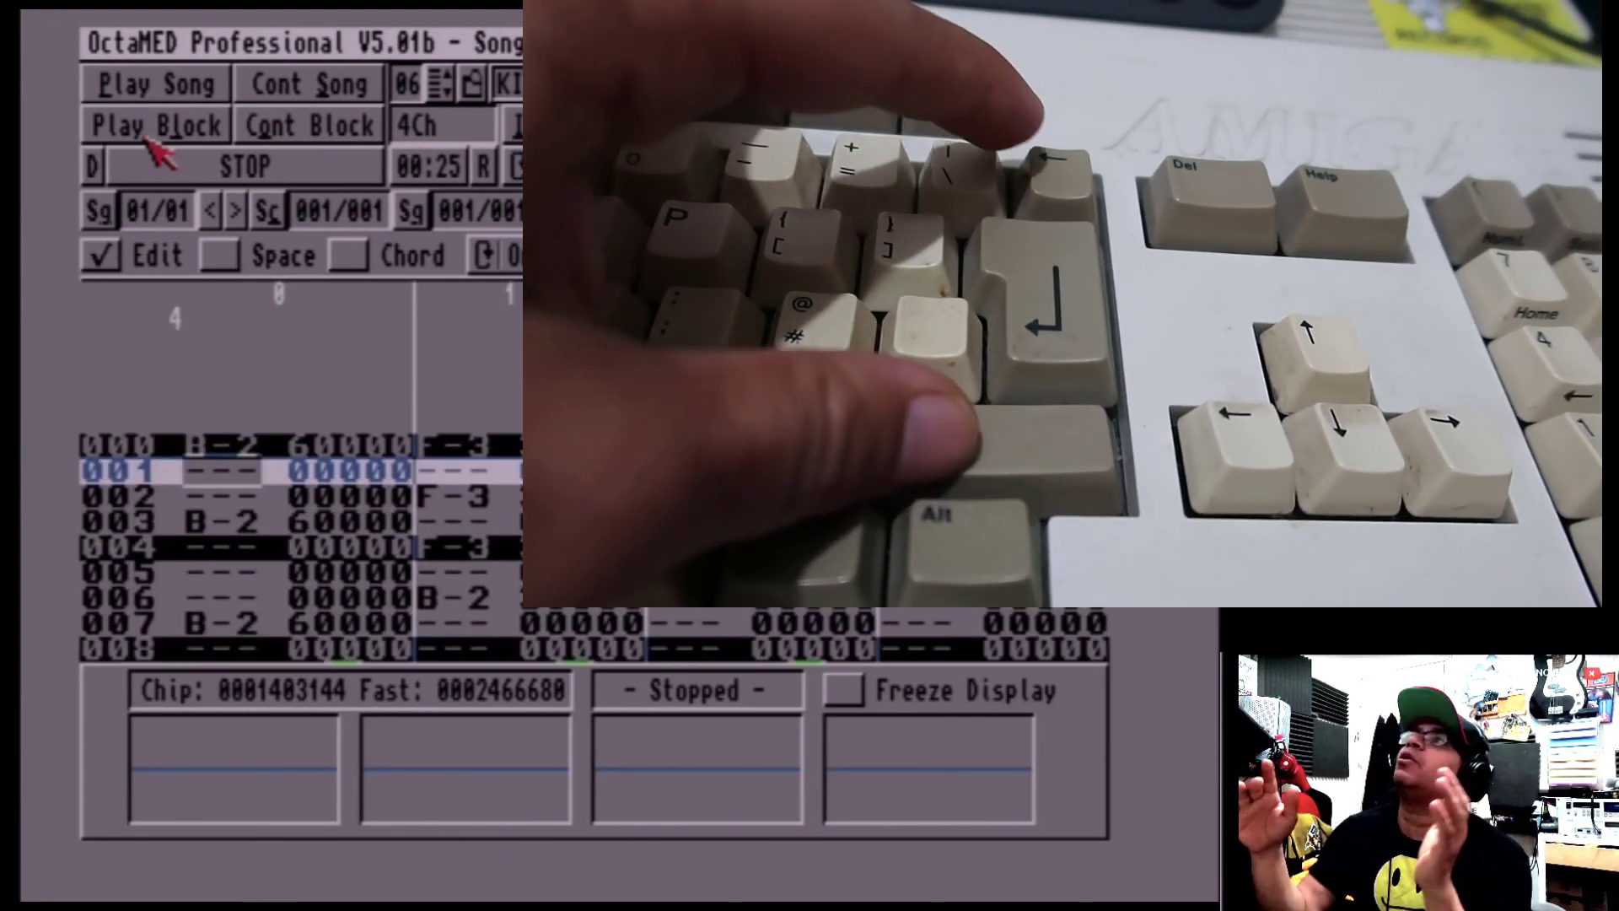
key("Return")
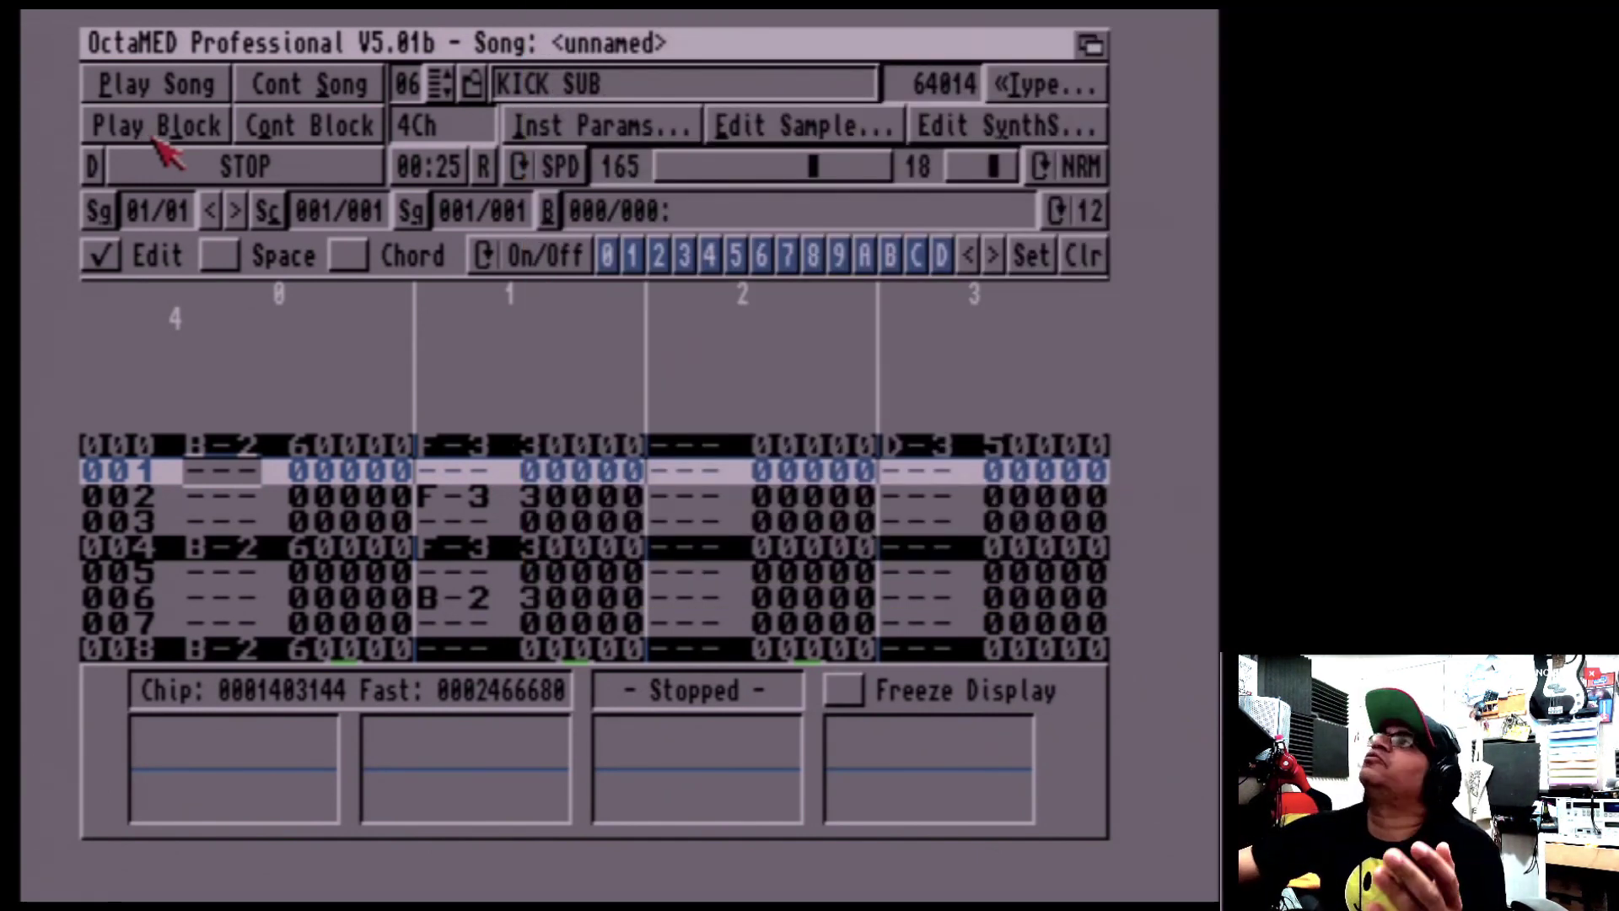
left_click(156, 126)
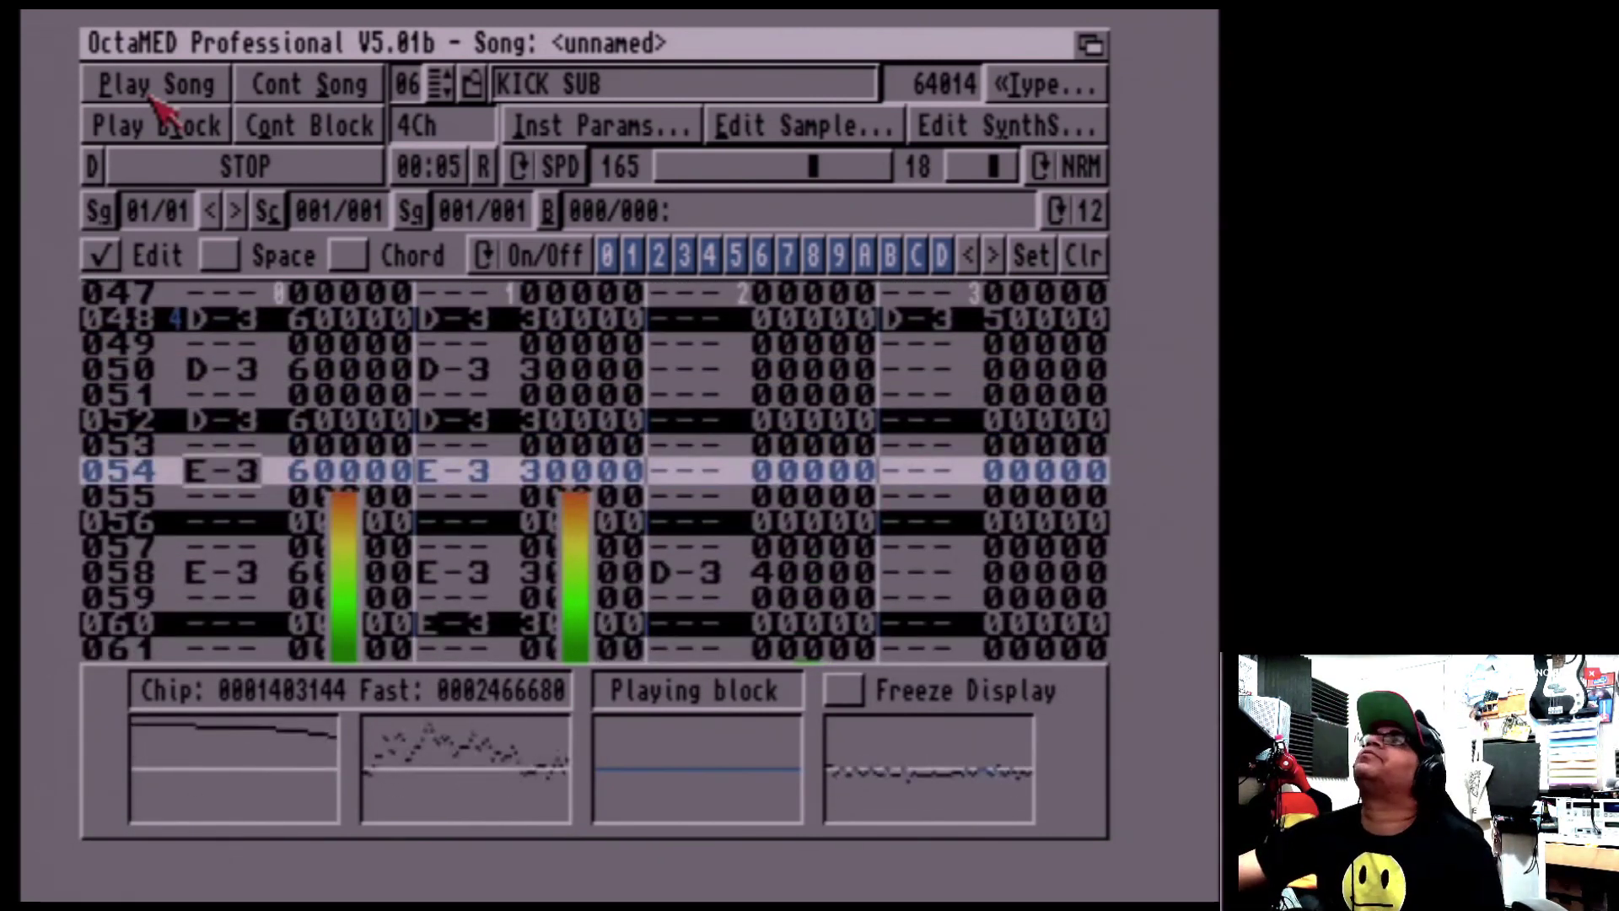
Turn off editing and stop the block playback
key("Escape")
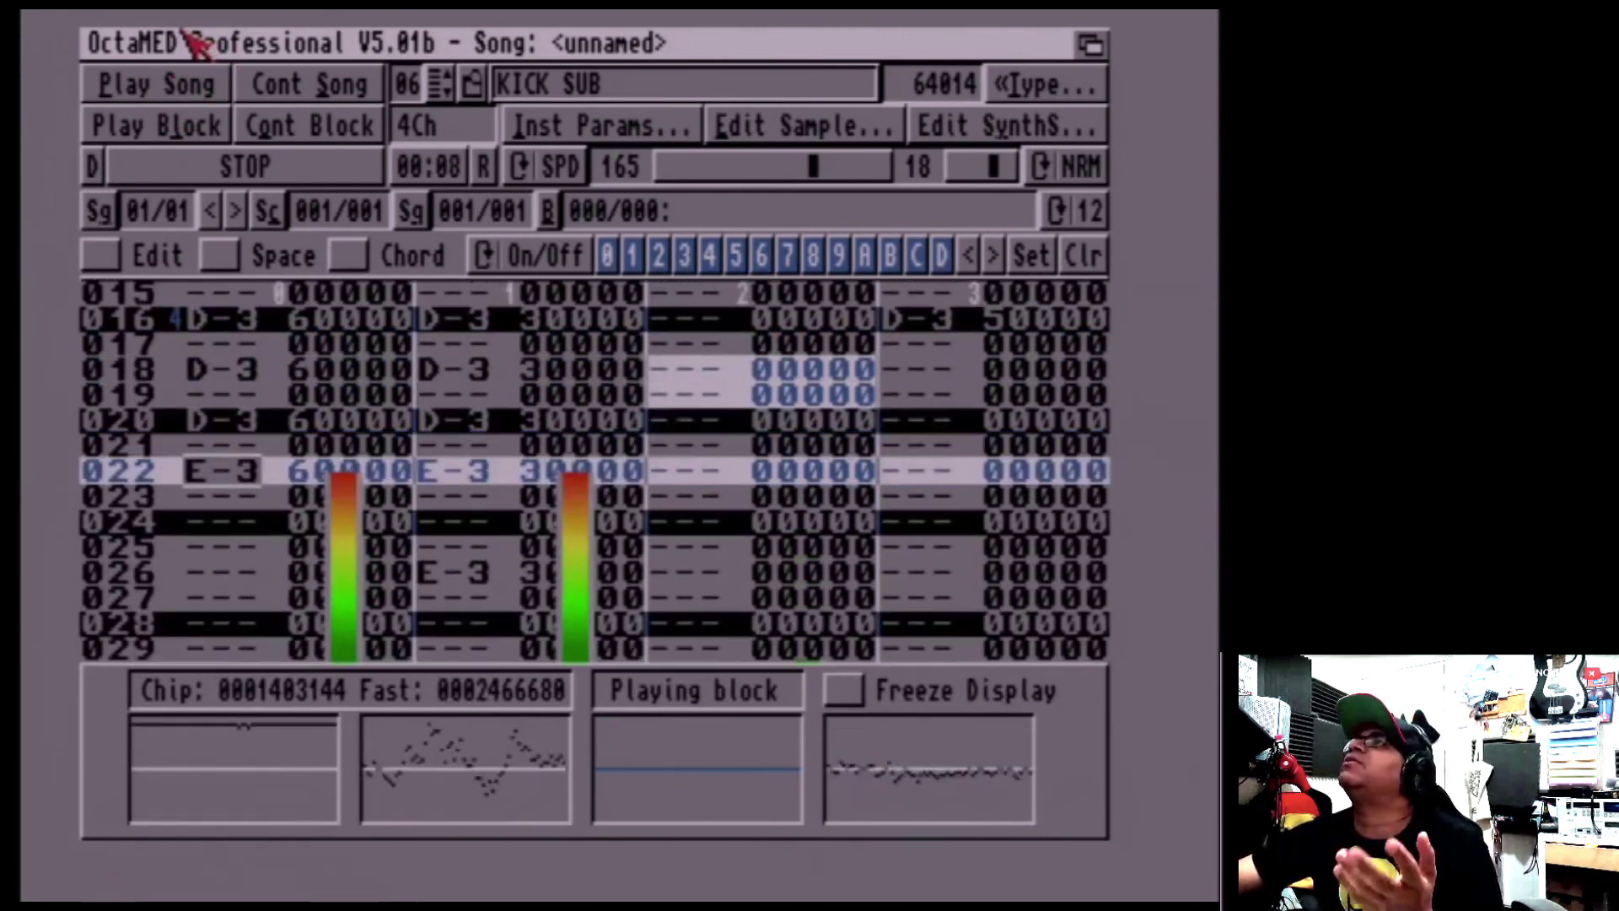
key("space")
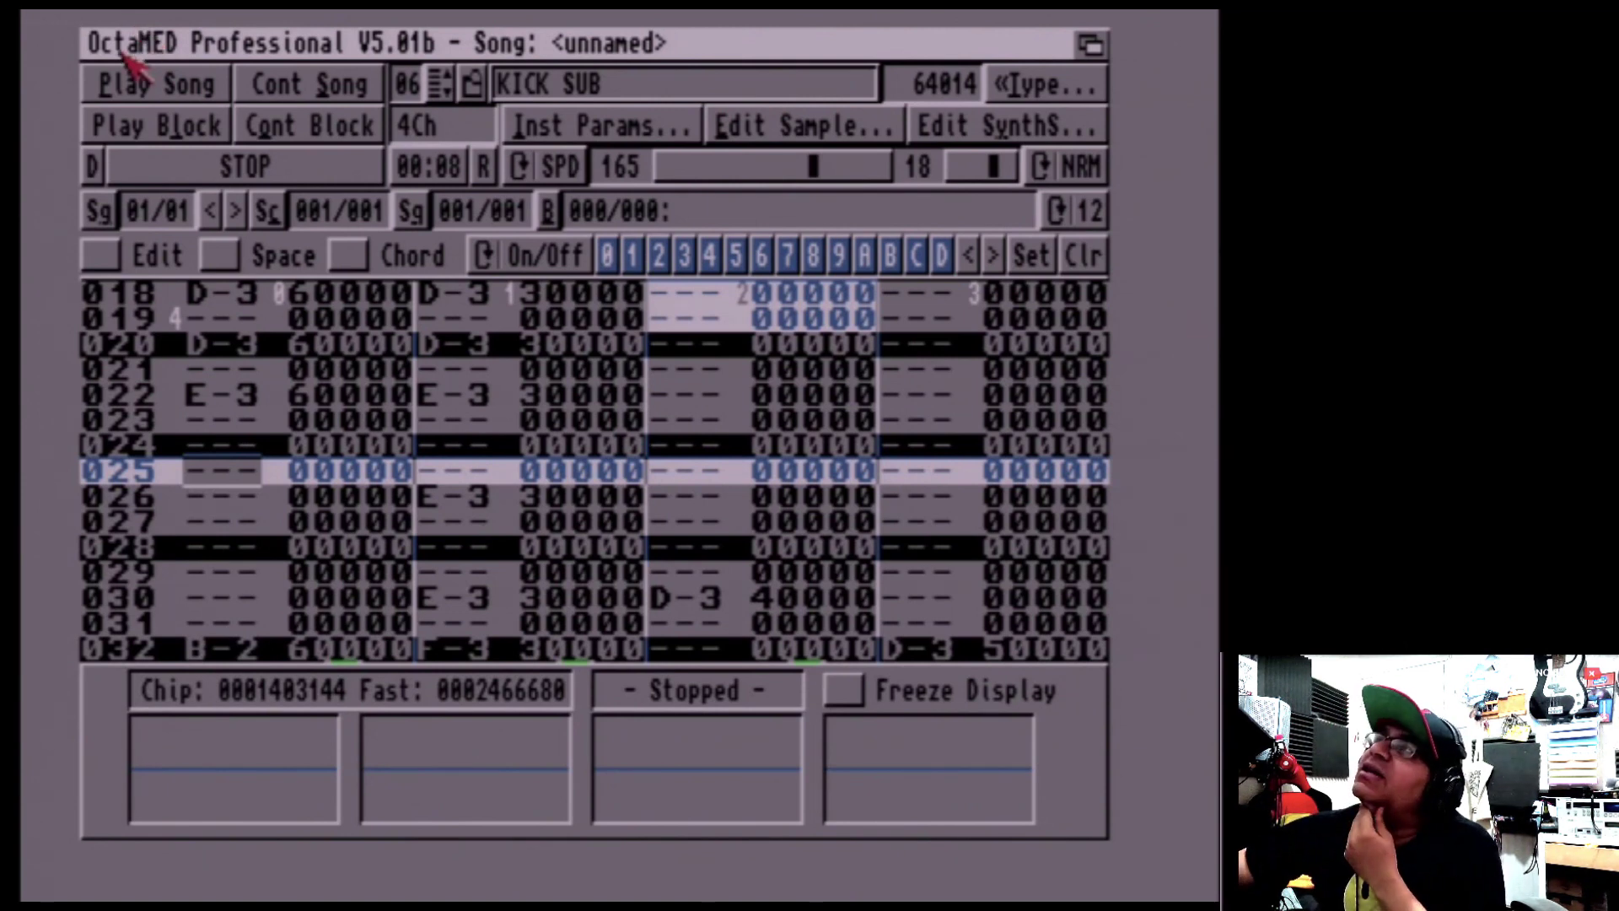
right_click(369, 49)
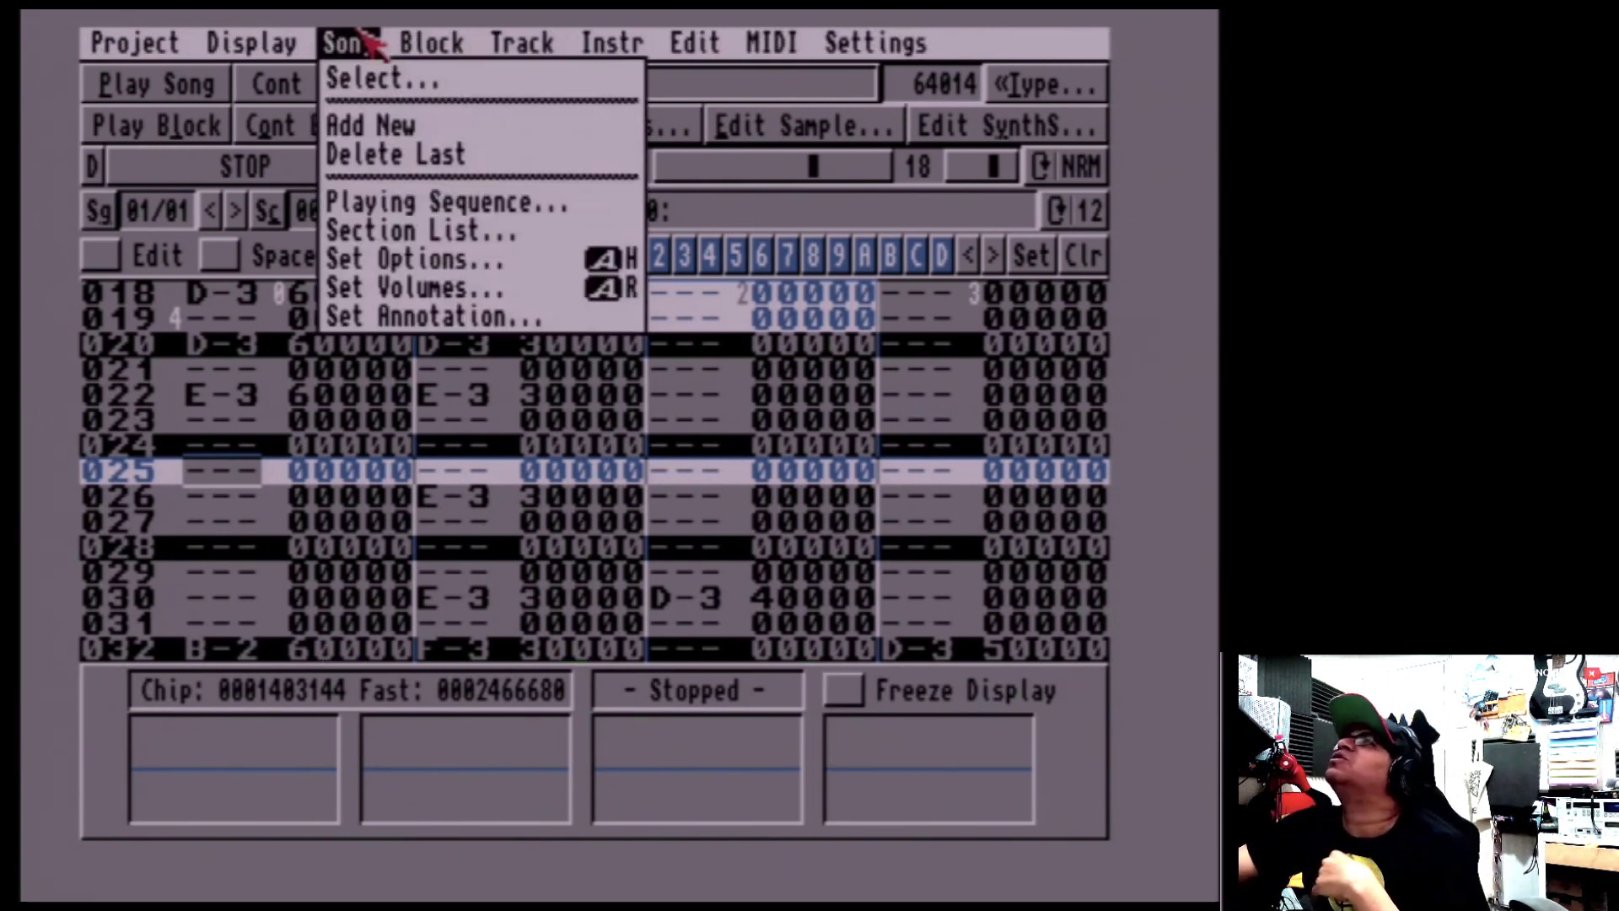
mouse_move(577, 37)
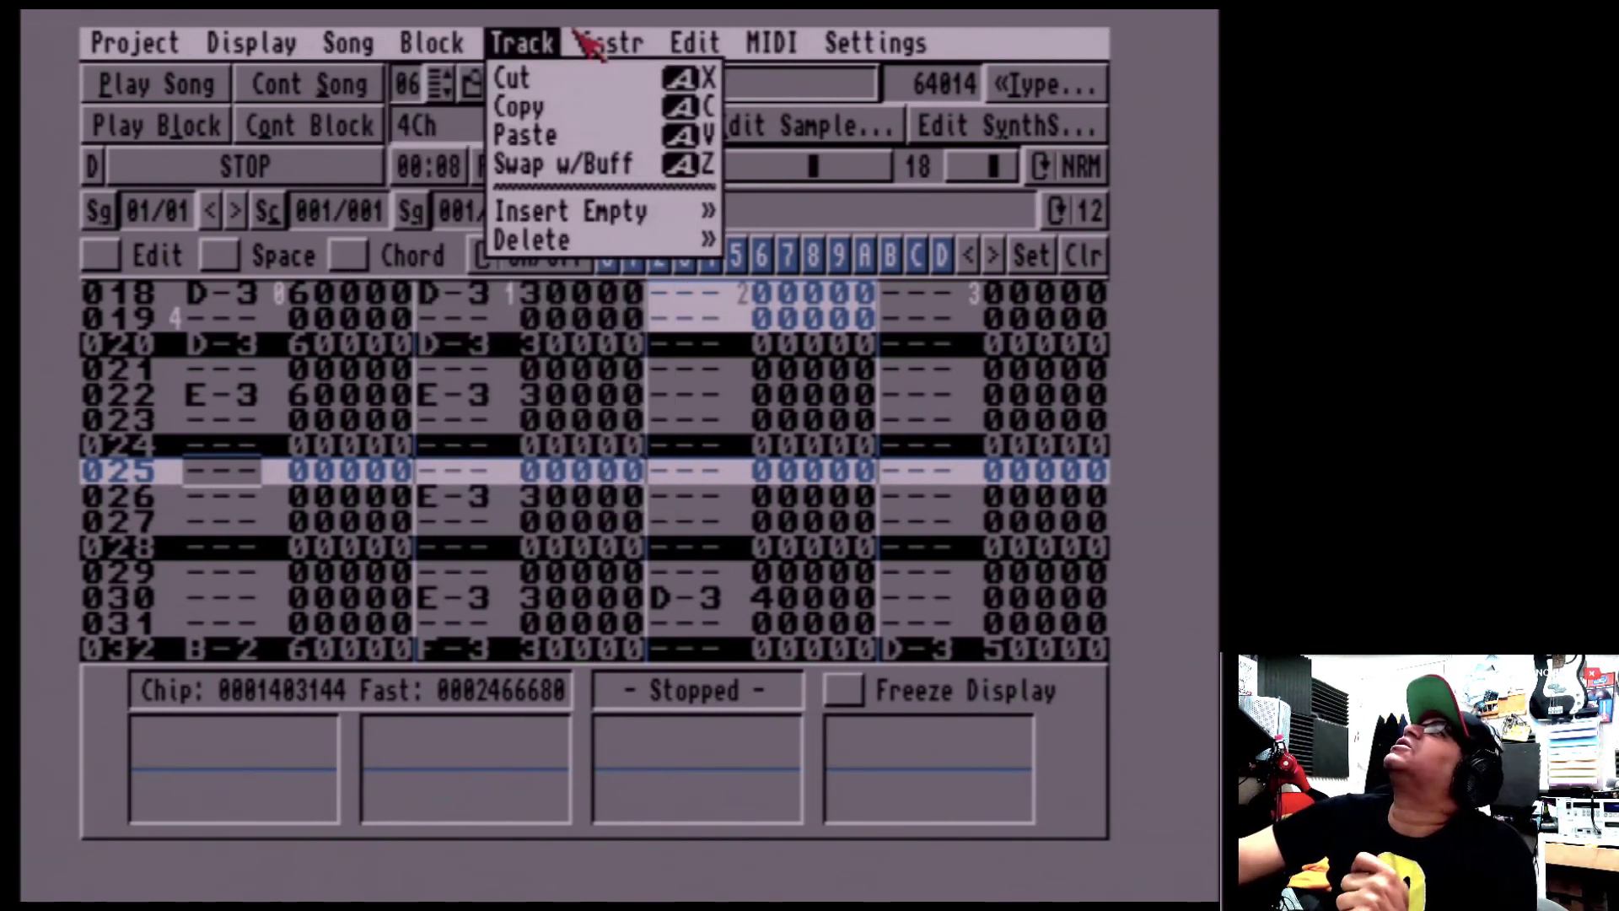
right_click(506, 44)
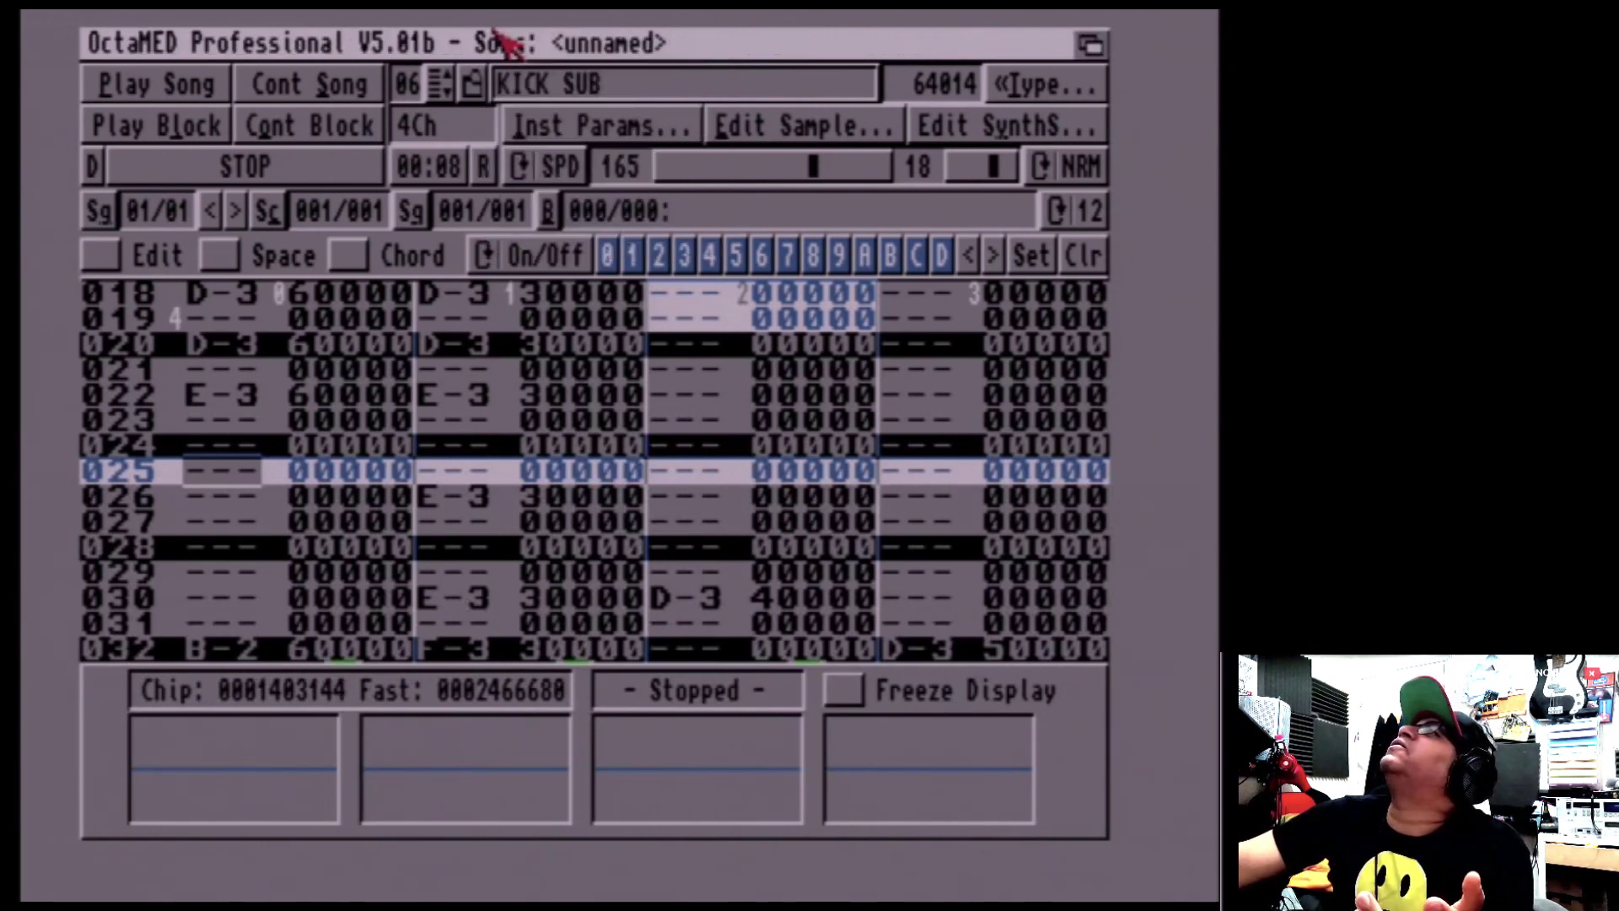
Open the Synthetic Sound Editor for a look at its waveform and draw controls, and close it again
left_click(952, 131)
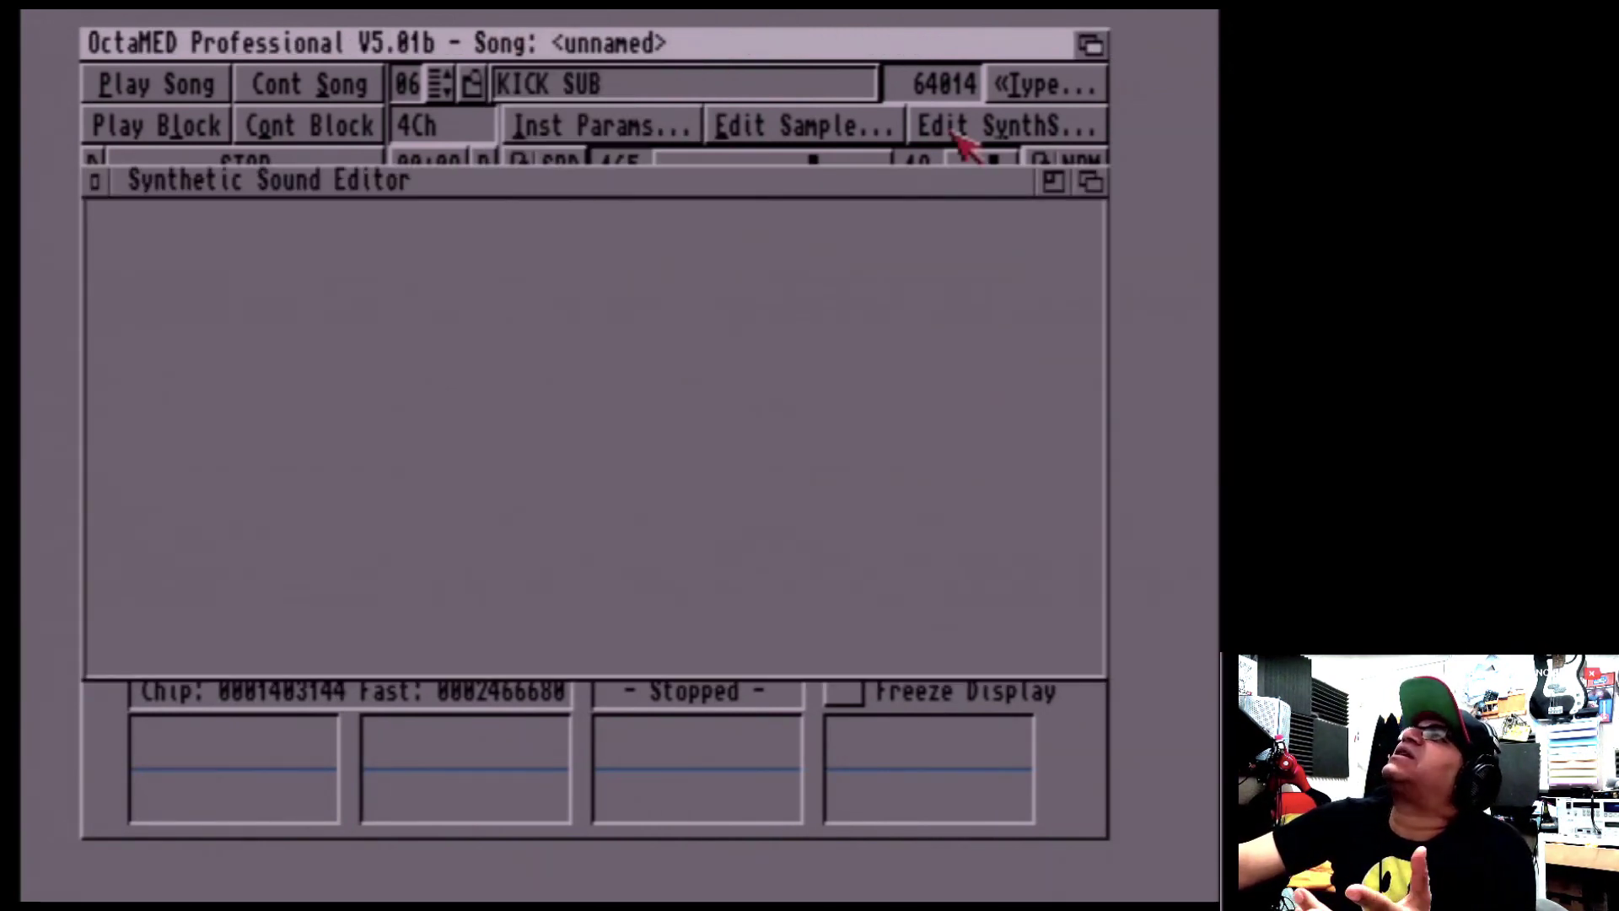
left_click(371, 192)
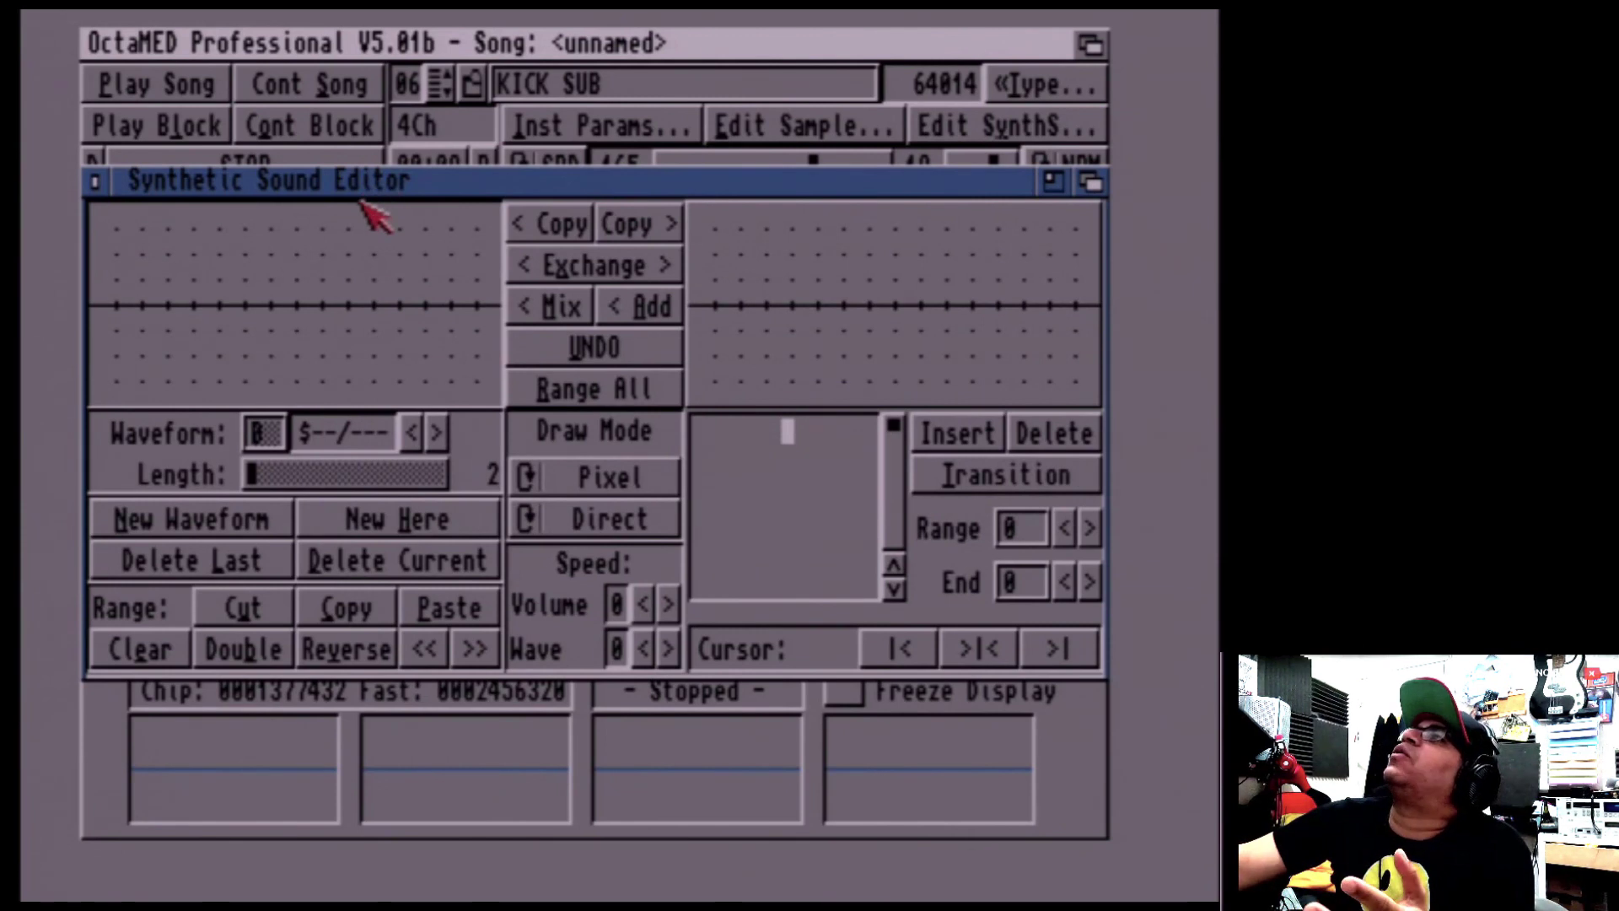
left_click(95, 182)
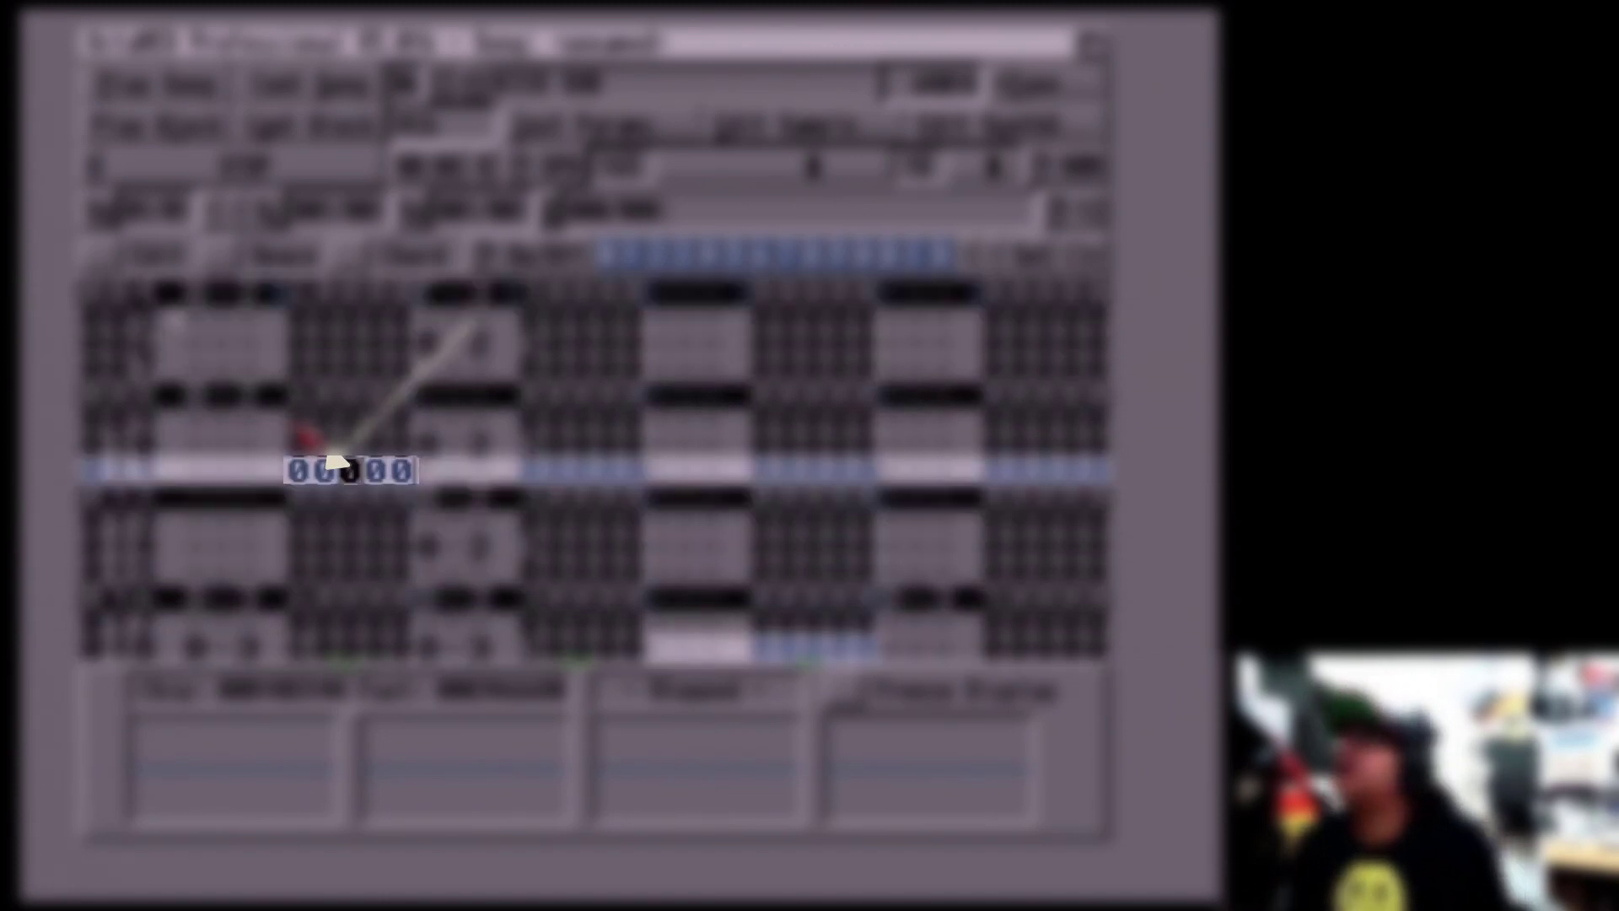
Look through the block's lines down to line 040, examining the notes and the command columns of track 0
key("Down")
key("Down")
key("Down")
key("Down")
key("Down")
key("Down")
key("Down")
key("Down")
key("Down")
key("Down")
key("Down")
key("Down")
key("Down")
key("Down")
key("Down")
key("Down")
key("Down")
key("Down")
key("Down")
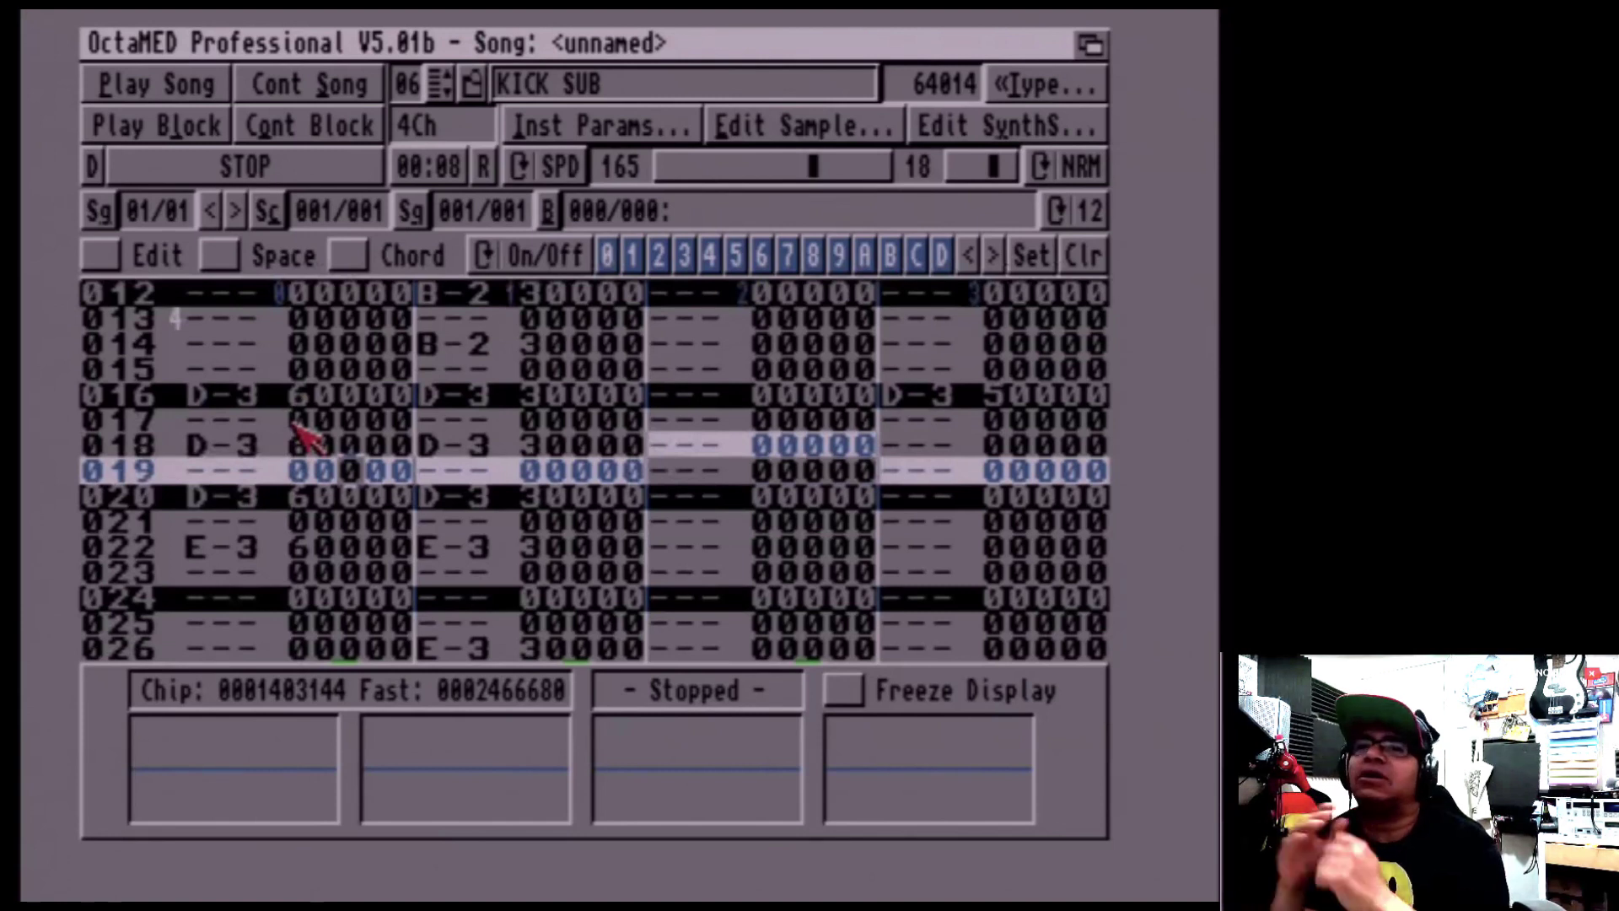
key("Down")
key("Down")
key("Down")
key("Down")
key("Down")
key("Down")
key("Down")
key("Down")
key("Down")
key("Down")
key("Down")
key("Down")
key("Down")
key("Down")
key("Down")
key("Down")
key("Down")
key("Down")
key("Down")
key("Down")
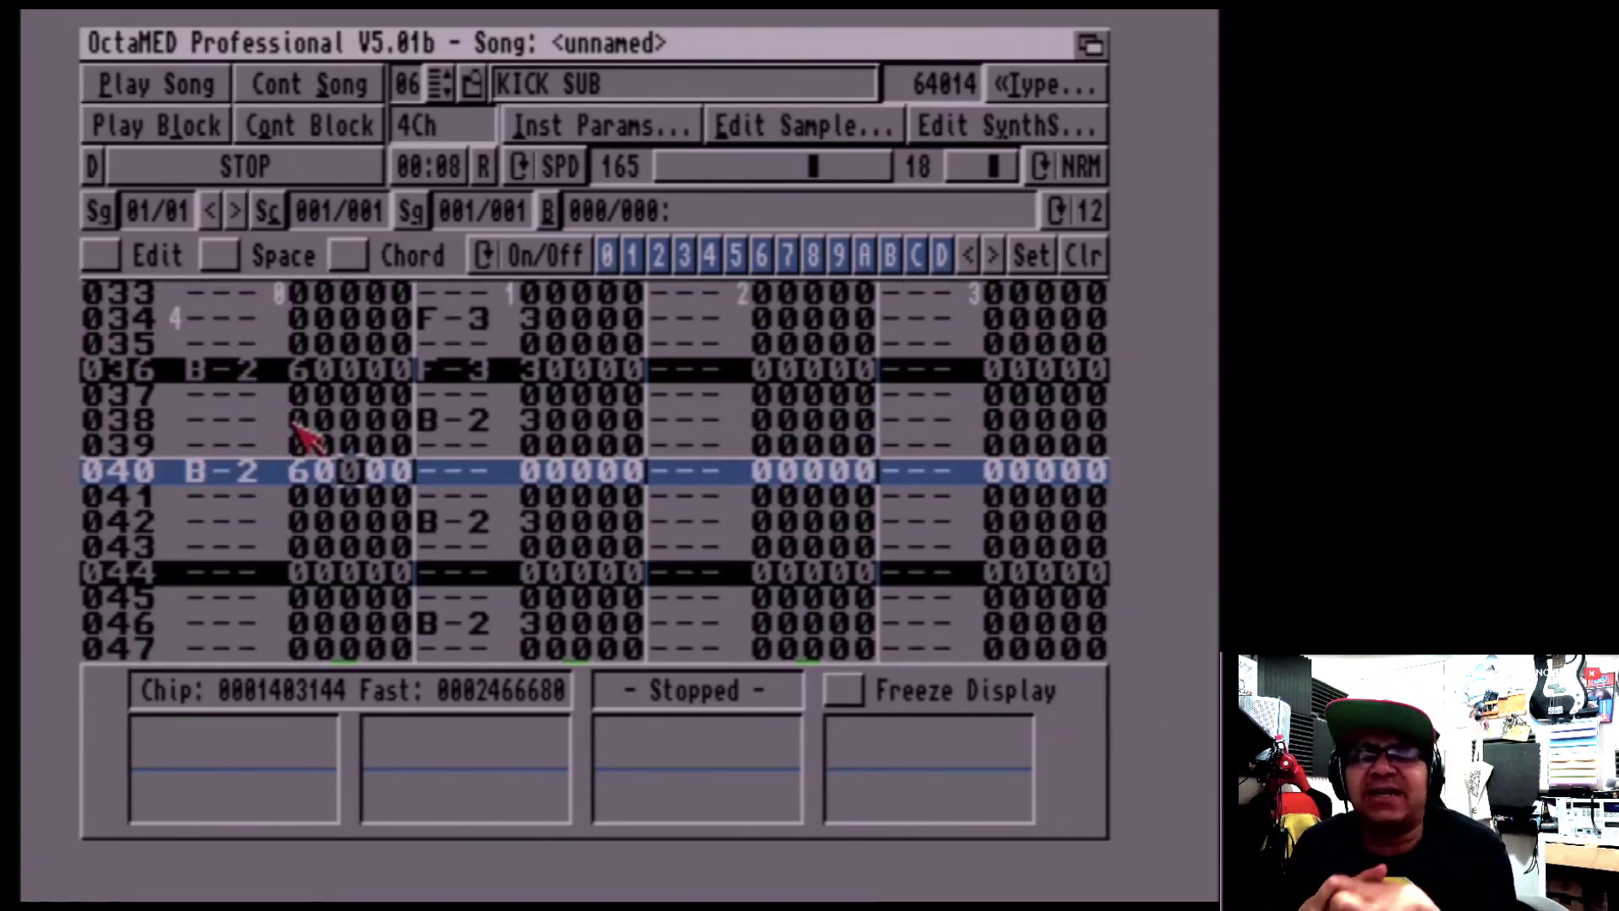